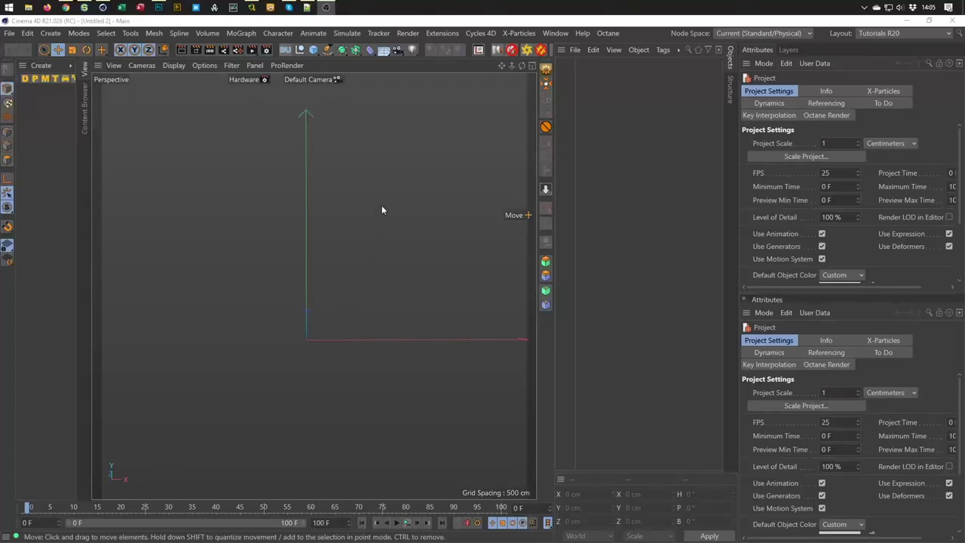
Watch the finished-effect preview video in the browser, then return to Cinema 4D.
{"action": "left_click", "coordinate": [66, 7]}
{"action": "left_click", "coordinate": [332, 395]}
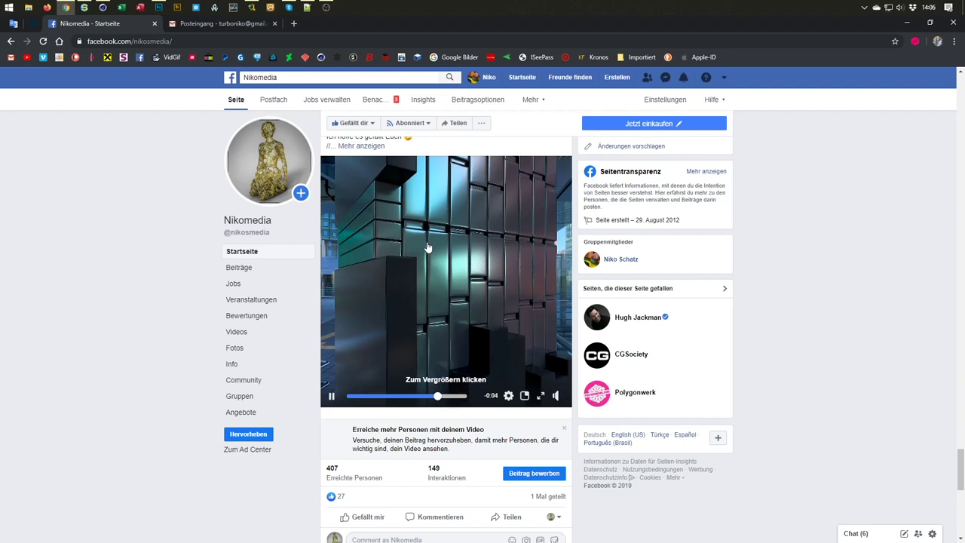
{"action": "left_click", "coordinate": [332, 397]}
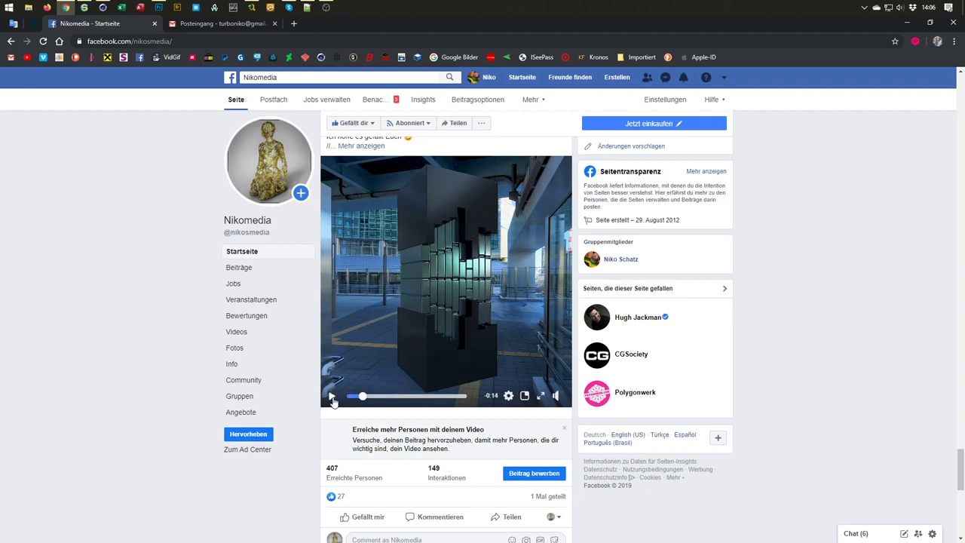
{"action": "left_click", "coordinate": [235, 27]}
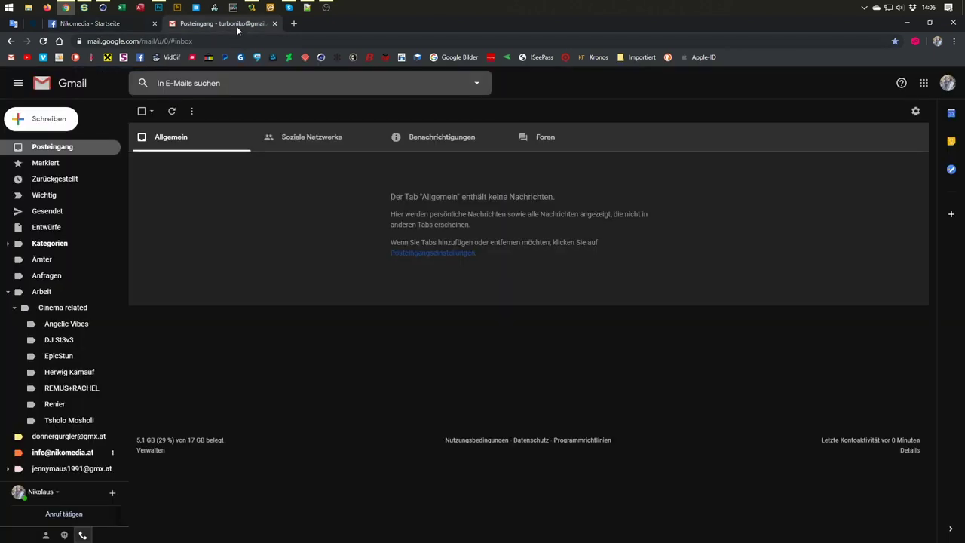
{"action": "left_click", "coordinate": [146, 31]}
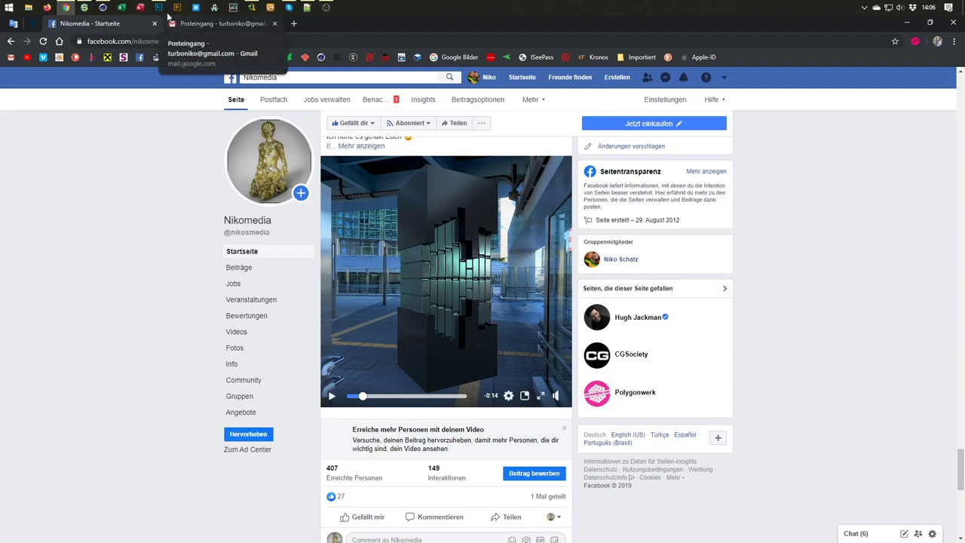
{"action": "left_click", "coordinate": [102, 7]}
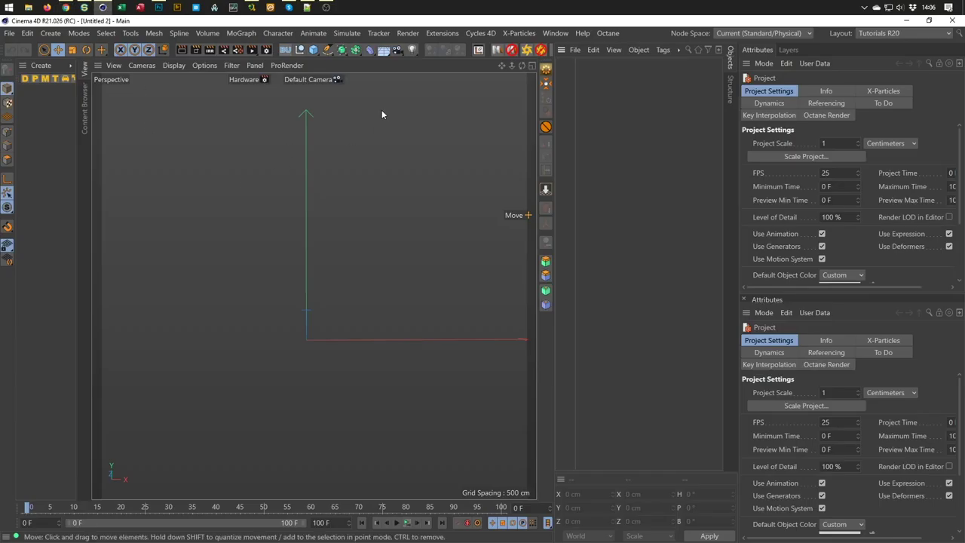
Add a cube and set its X size to 20 cm, making a thin 20×200×200 cm slab.
{"action": "left_click", "coordinate": [314, 50]}
{"action": "mouse_move", "coordinate": [330, 361]}
{"action": "left_mouse_down", "text": "alt"}
{"action": "mouse_move", "coordinate": [282, 339]}
{"action": "mouse_move", "coordinate": [294, 336]}
{"action": "left_mouse_up", "text": "alt"}
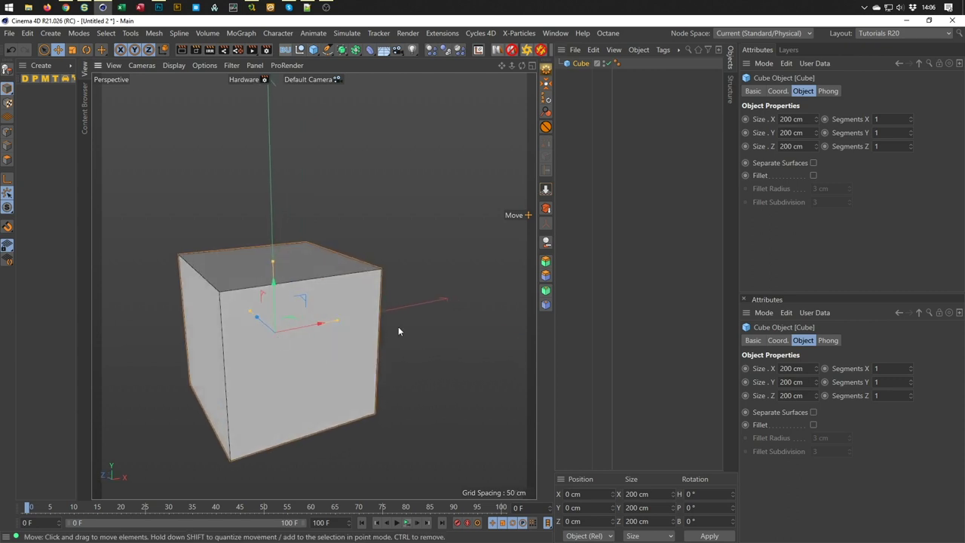
{"action": "double_click", "coordinate": [798, 119]}
{"action": "type", "text": "20"}
{"action": "key", "text": "Return"}
{"action": "mouse_move", "coordinate": [299, 308]}
{"action": "left_mouse_down", "text": "alt"}
{"action": "mouse_move", "coordinate": [308, 279]}
{"action": "mouse_move", "coordinate": [289, 278]}
{"action": "left_mouse_up", "text": "alt"}
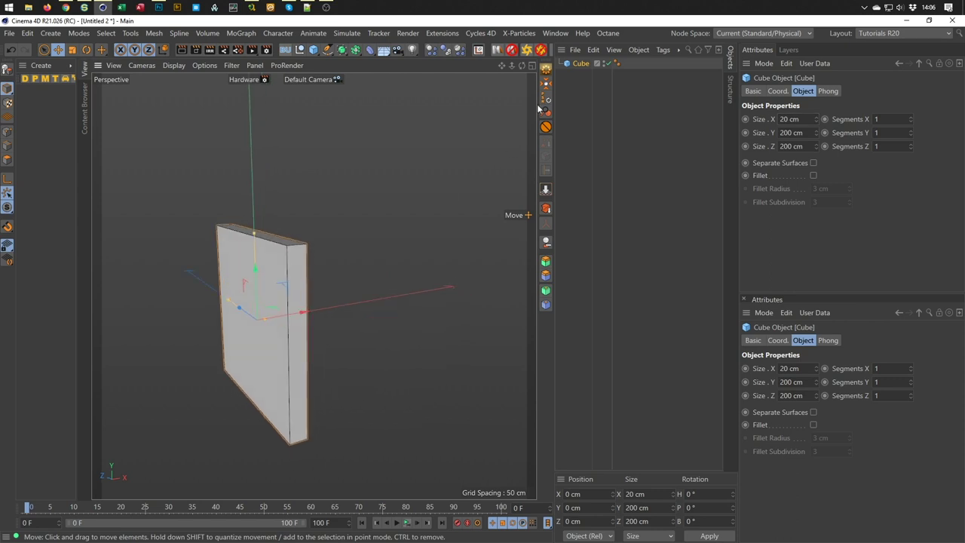
{"action": "left_click", "coordinate": [243, 33]}
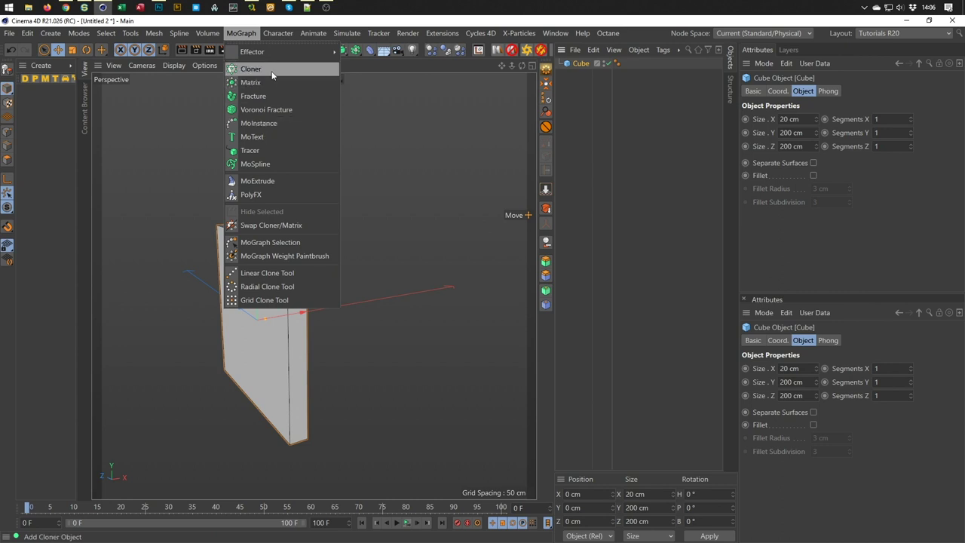
Wrap the slab in a Cloner with P.X 20 cm, P.Y 0 cm and Count 10, checking the front view.
{"action": "left_click", "coordinate": [272, 71], "text": "alt"}
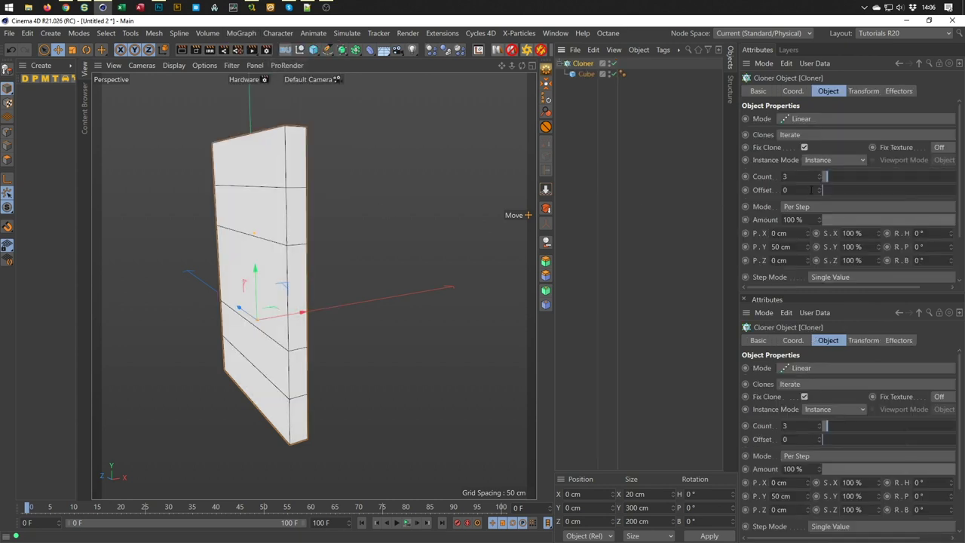
{"action": "left_click", "coordinate": [795, 233]}
{"action": "type", "text": "20"}
{"action": "key", "text": "Tab"}
{"action": "type", "text": "0"}
{"action": "key", "text": "Return"}
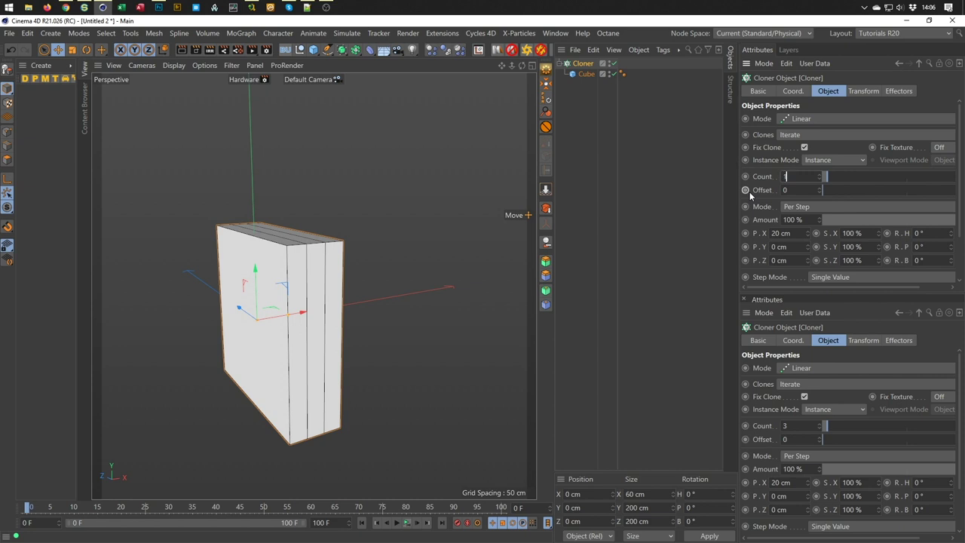
{"action": "type", "text": "0"}
{"action": "key", "text": "Return"}
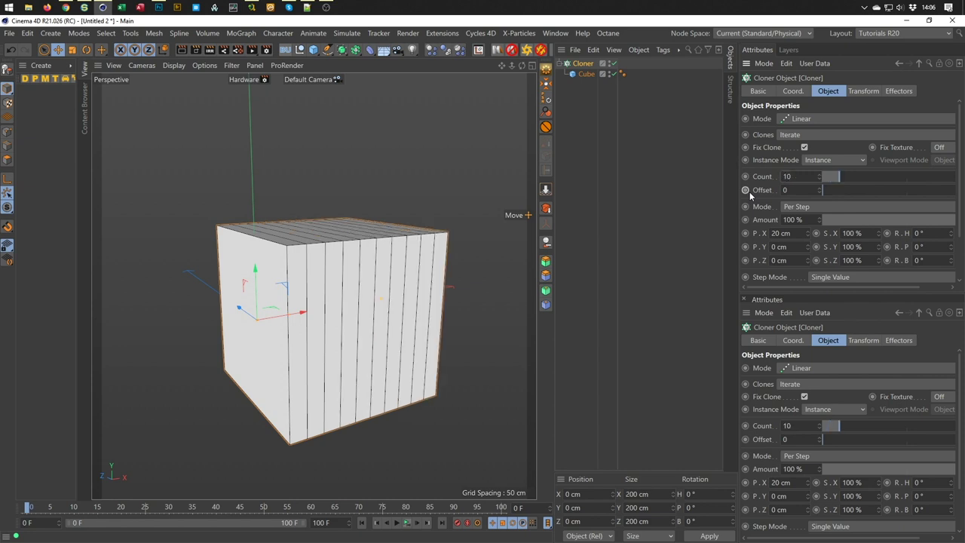
{"action": "middle_click", "coordinate": [404, 302]}
{"action": "middle_click", "coordinate": [403, 303]}
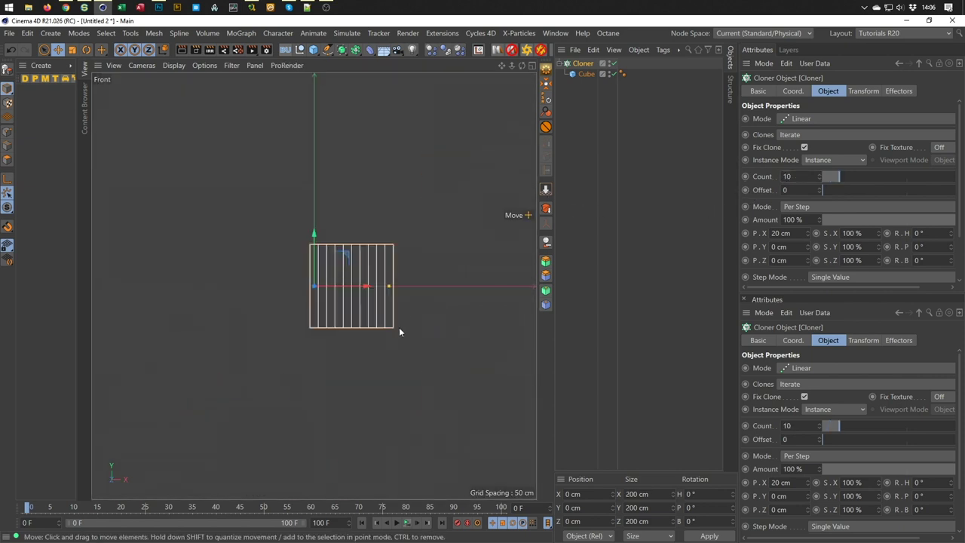
{"action": "middle_click", "coordinate": [284, 188]}
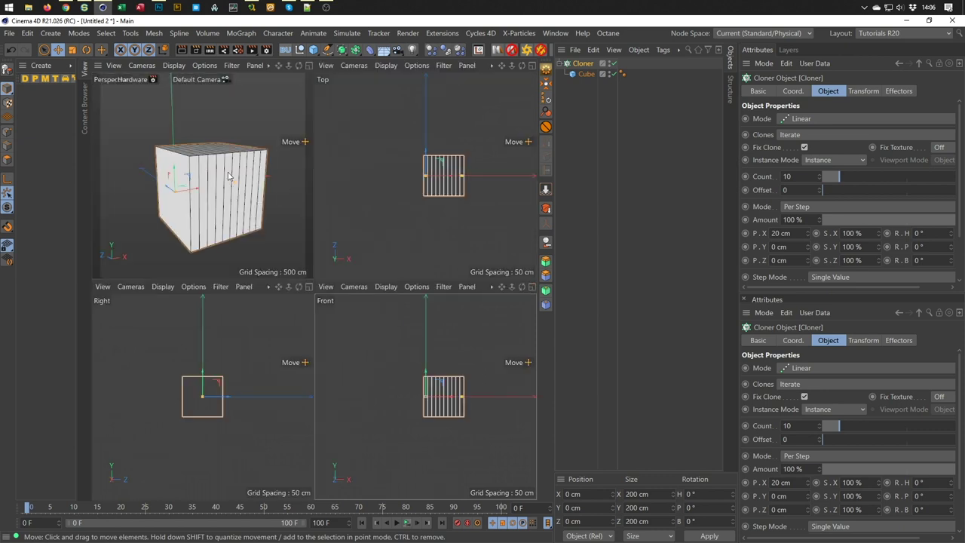
{"action": "middle_click", "coordinate": [284, 188]}
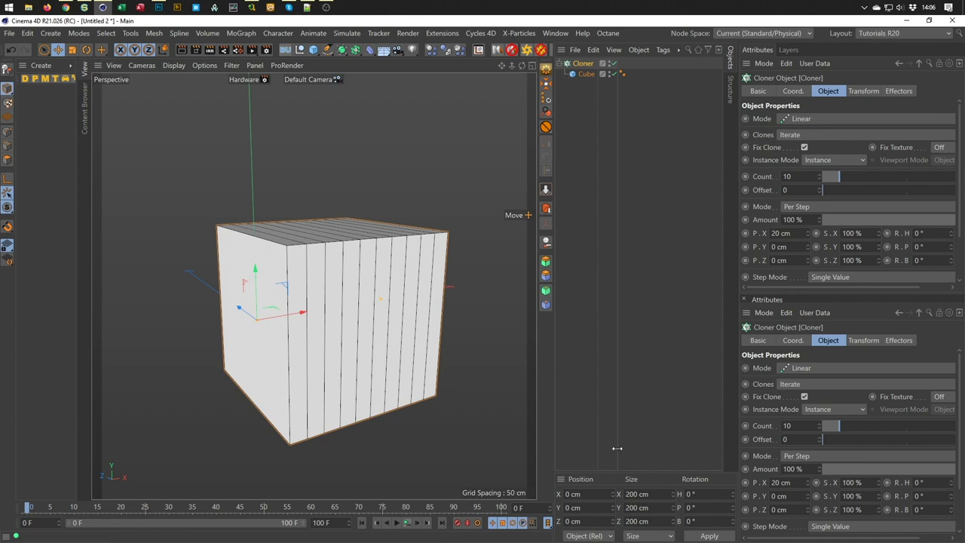
Set the Cloner's Position X to −90 cm and verify the block in the front view.
{"action": "left_click", "coordinate": [599, 496]}
{"action": "key", "text": "BackSpace"}
{"action": "key", "text": "BackSpace"}
{"action": "type", "text": "-90"}
{"action": "key", "text": "Return"}
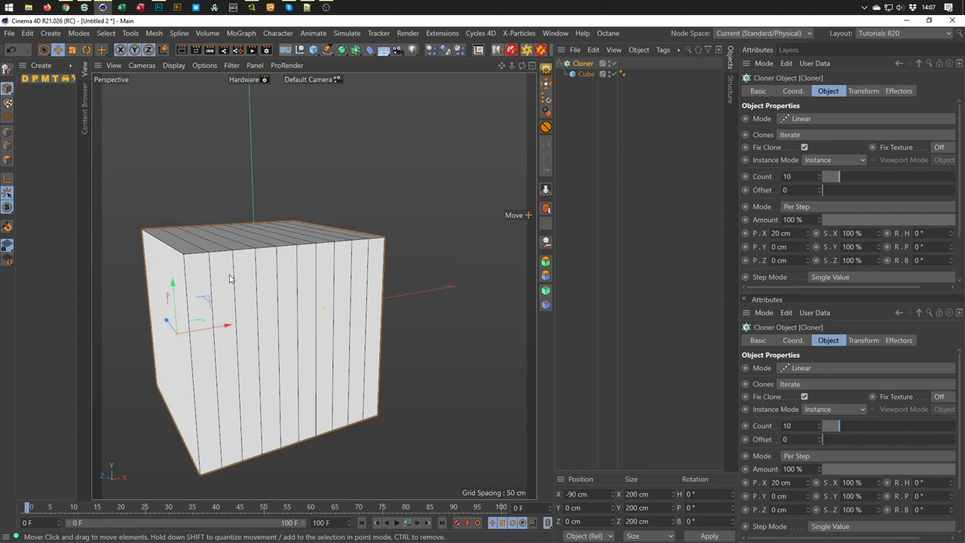
{"action": "middle_click", "coordinate": [230, 279]}
{"action": "middle_click", "coordinate": [346, 358]}
{"action": "key", "text": "h"}
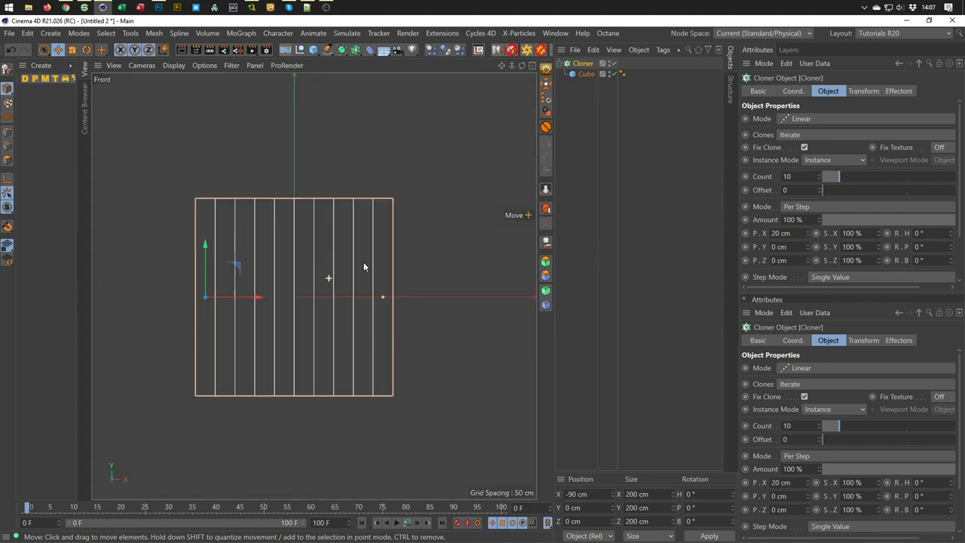
{"action": "middle_click", "coordinate": [286, 239]}
{"action": "middle_click", "coordinate": [237, 226]}
{"action": "scroll", "coordinate": [235, 228], "scroll_direction": "down", "scroll_amount": 3}
{"action": "scroll", "coordinate": [319, 338], "scroll_direction": "down", "scroll_amount": 2}
{"action": "scroll", "coordinate": [319, 339], "scroll_direction": "up", "scroll_amount": 1}
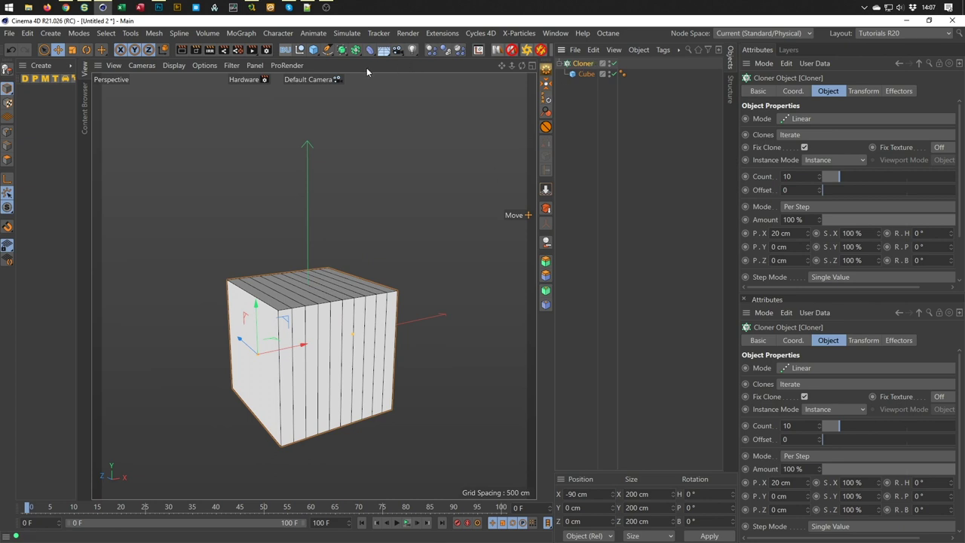
{"action": "left_click", "coordinate": [241, 33]}
{"action": "mouse_move", "coordinate": [263, 51]}
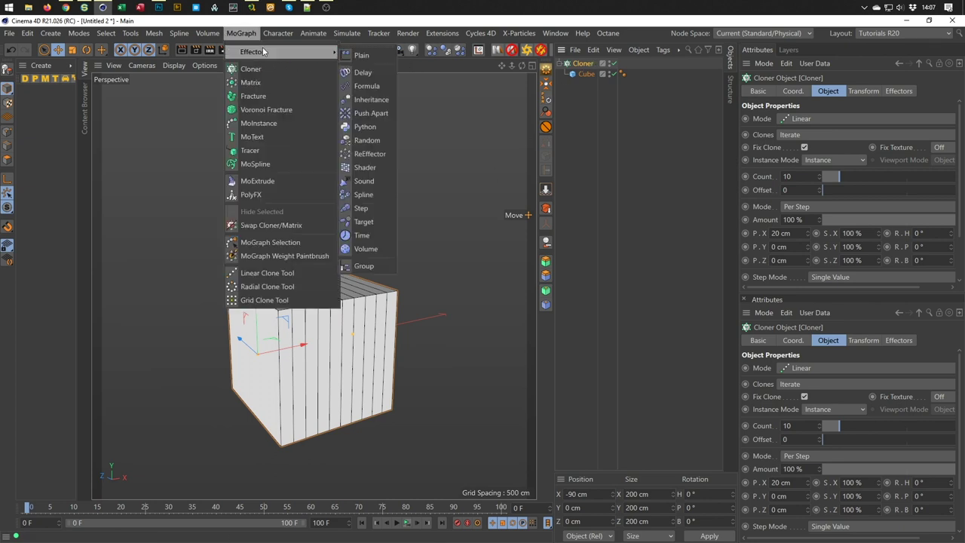
Add a Random effector with Scale enabled, S.Y at −1 and Absolute Scale ticked.
{"action": "left_click", "coordinate": [362, 144]}
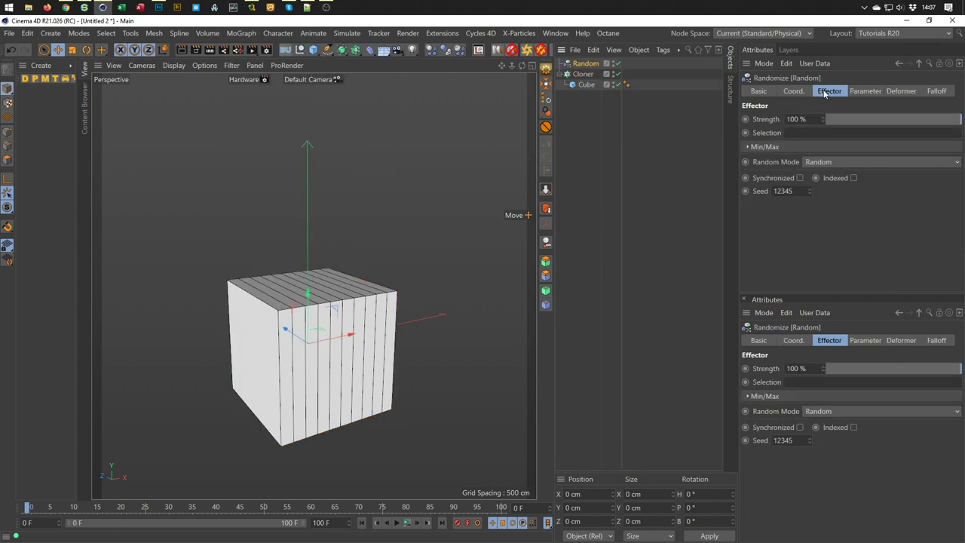
{"action": "left_click", "coordinate": [871, 92]}
{"action": "left_click", "coordinate": [832, 144]}
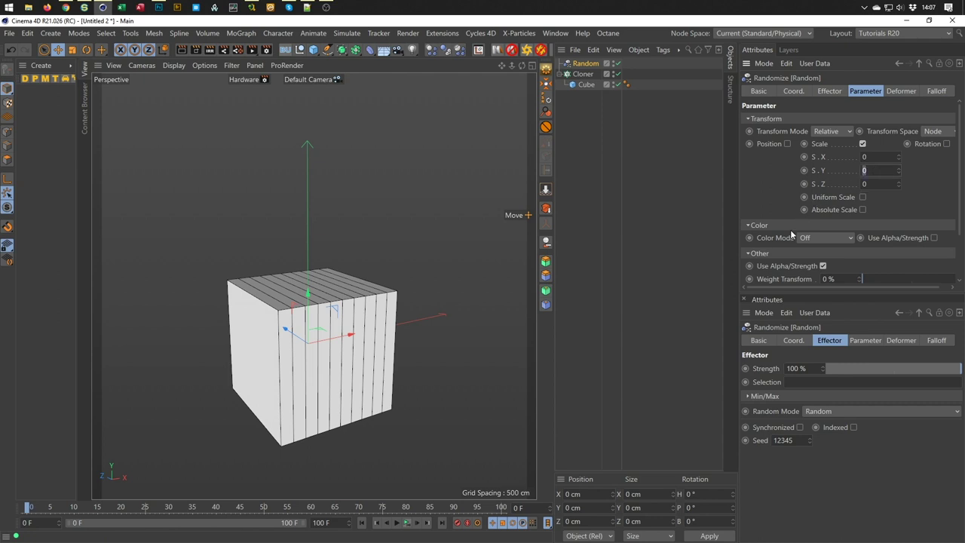
{"action": "type", "text": "-1"}
{"action": "key", "text": "Return"}
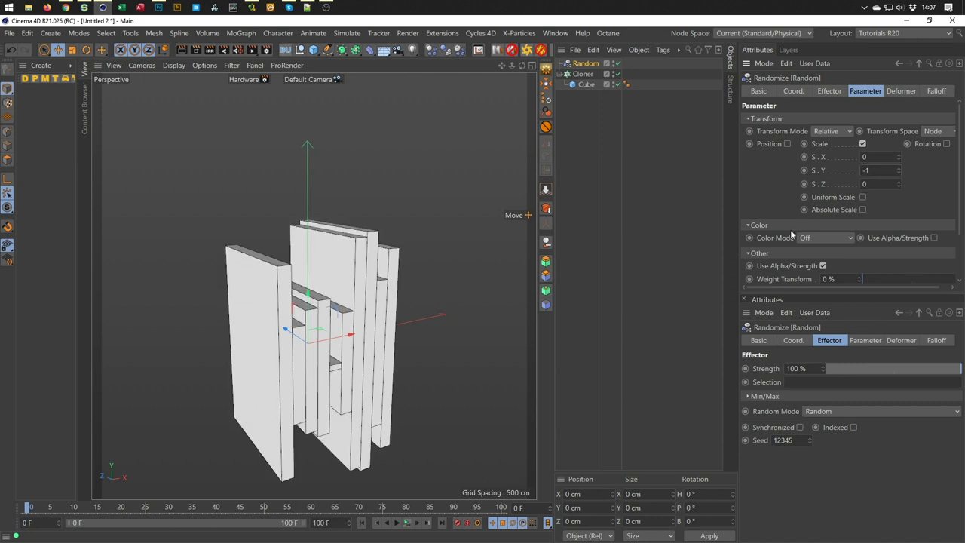
{"action": "left_click", "coordinate": [862, 210]}
Play the animation to preview the randomly scaled clones.
{"action": "left_click_drag", "start_coordinate": [279, 316], "coordinate": [305, 320], "text": "alt"}
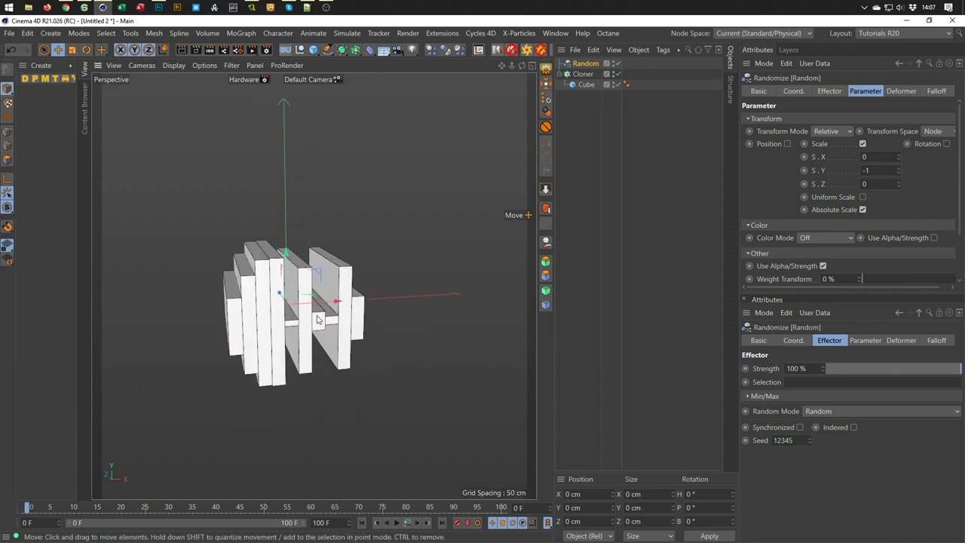
{"action": "left_click", "coordinate": [407, 522]}
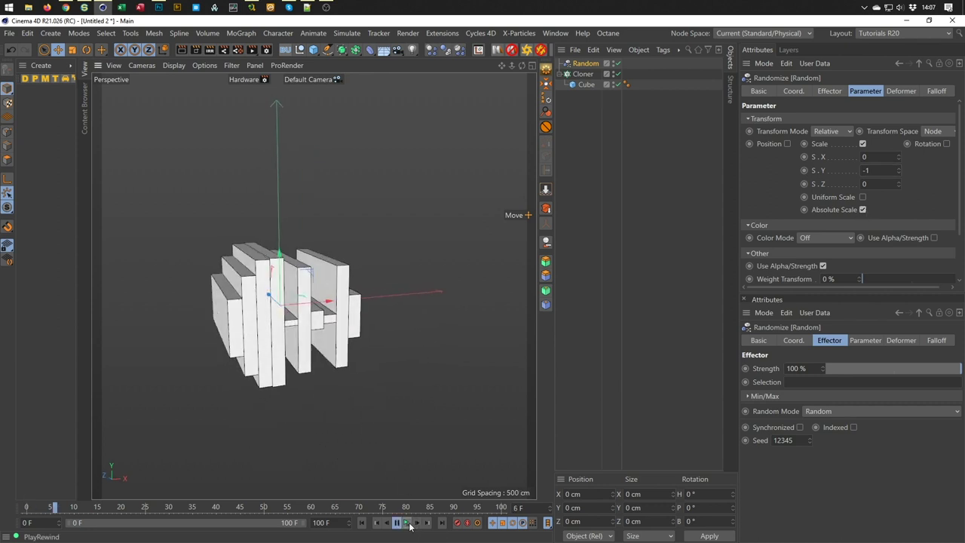
{"action": "left_click", "coordinate": [407, 522]}
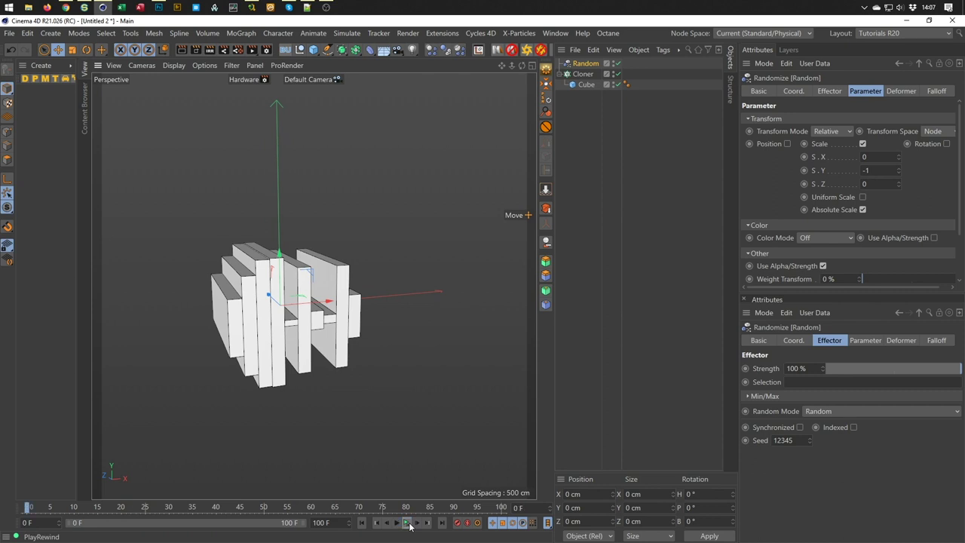
{"action": "left_click", "coordinate": [833, 94]}
{"action": "left_click", "coordinate": [816, 163]}
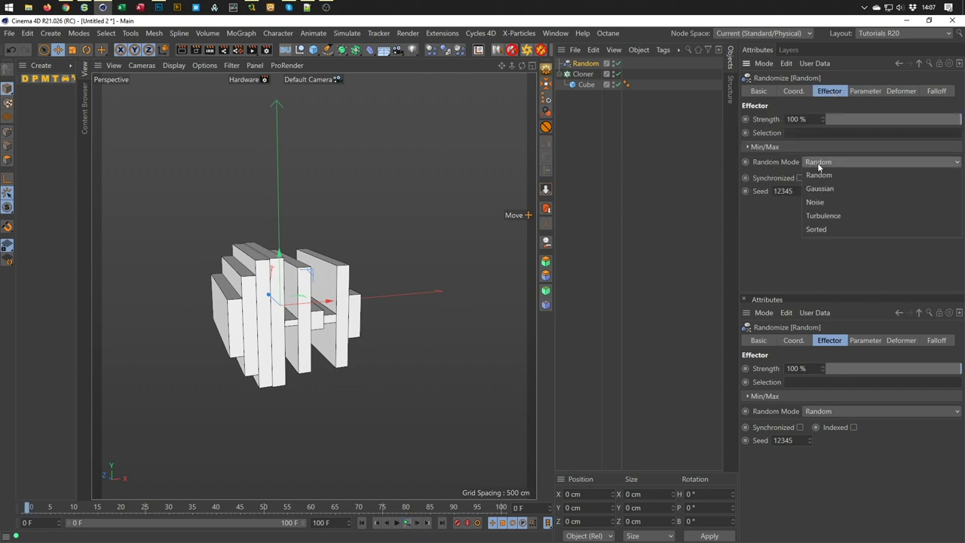
Switch the Random effector to Noise mode and set Animation Speed to 50 %.
{"action": "left_click", "coordinate": [814, 203]}
{"action": "left_click", "coordinate": [405, 524]}
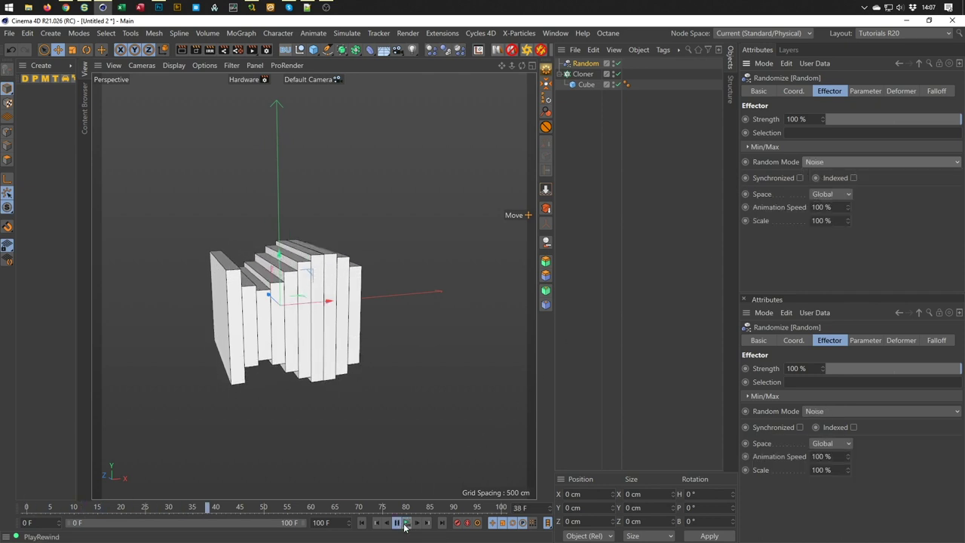
{"action": "left_click", "coordinate": [820, 207]}
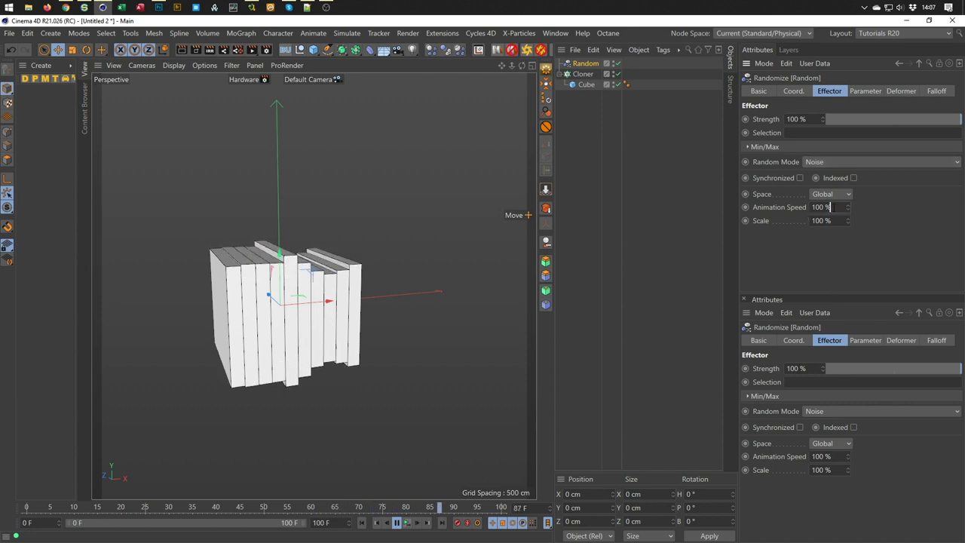
{"action": "type", "text": "50"}
{"action": "key", "text": "Return"}
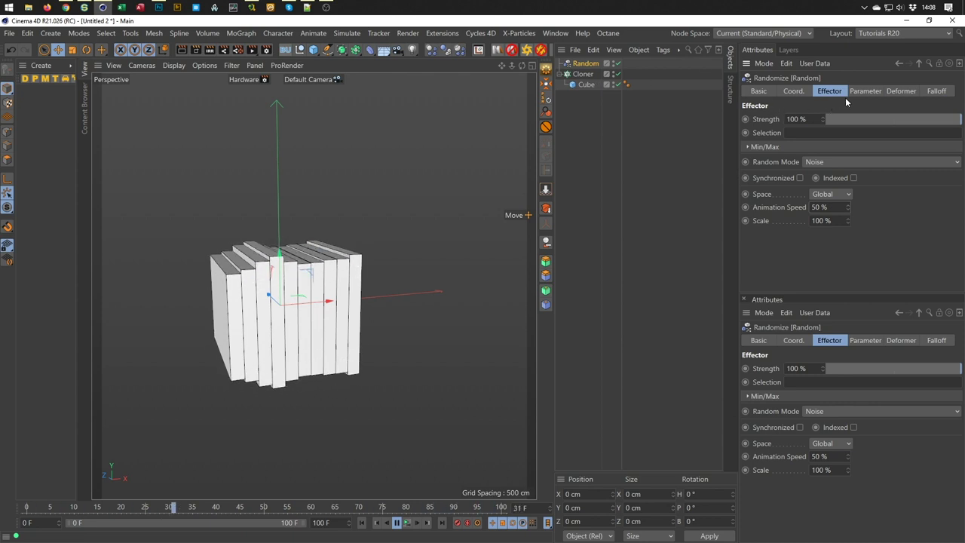
{"action": "left_click", "coordinate": [865, 90]}
{"action": "double_click", "coordinate": [878, 170]}
{"action": "type", "text": "-1"}
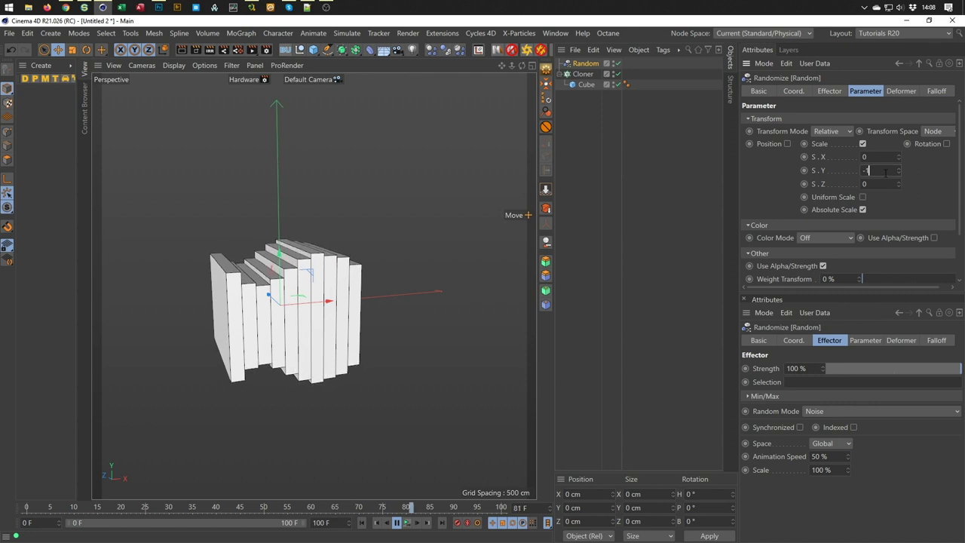
{"action": "type", "text": ".5"}
{"action": "key", "text": "Return"}
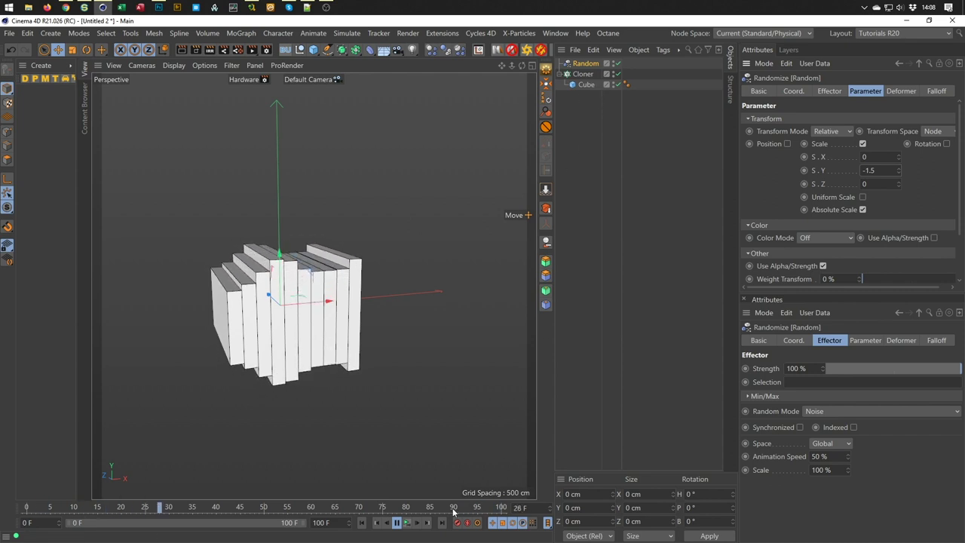
{"action": "left_click", "coordinate": [407, 524]}
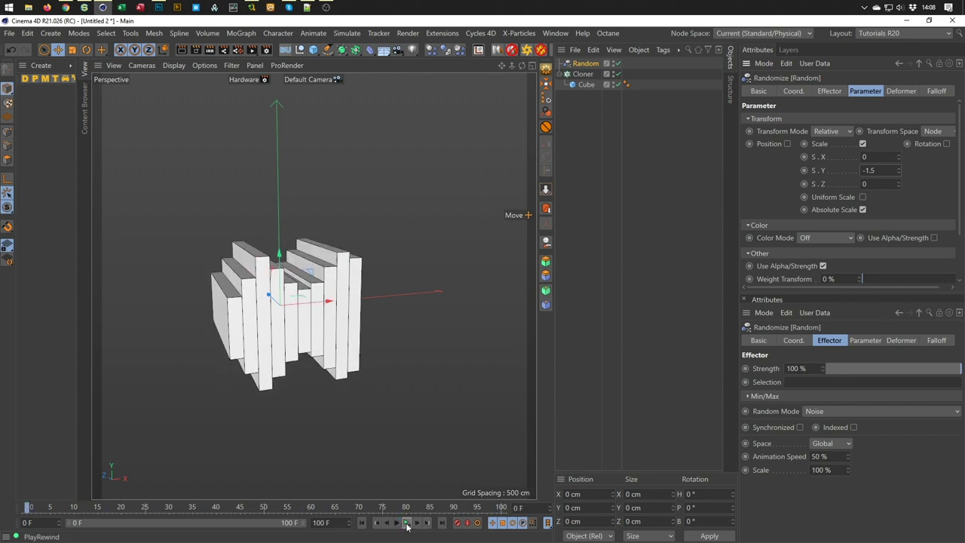
{"action": "scroll", "coordinate": [309, 321], "scroll_direction": "up", "scroll_amount": 1}
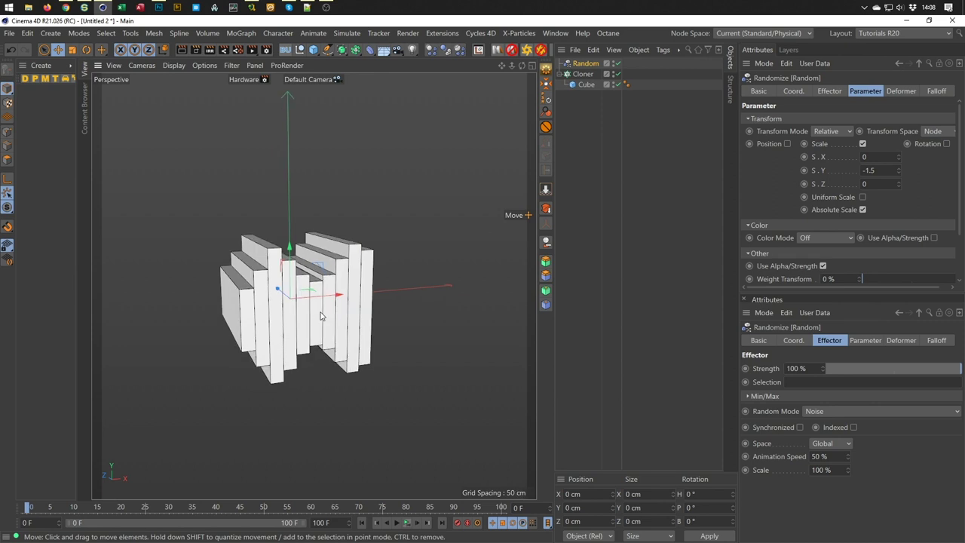
{"action": "scroll", "coordinate": [330, 307], "scroll_direction": "up", "scroll_amount": 2}
{"action": "scroll", "coordinate": [337, 303], "scroll_direction": "up", "scroll_amount": 1}
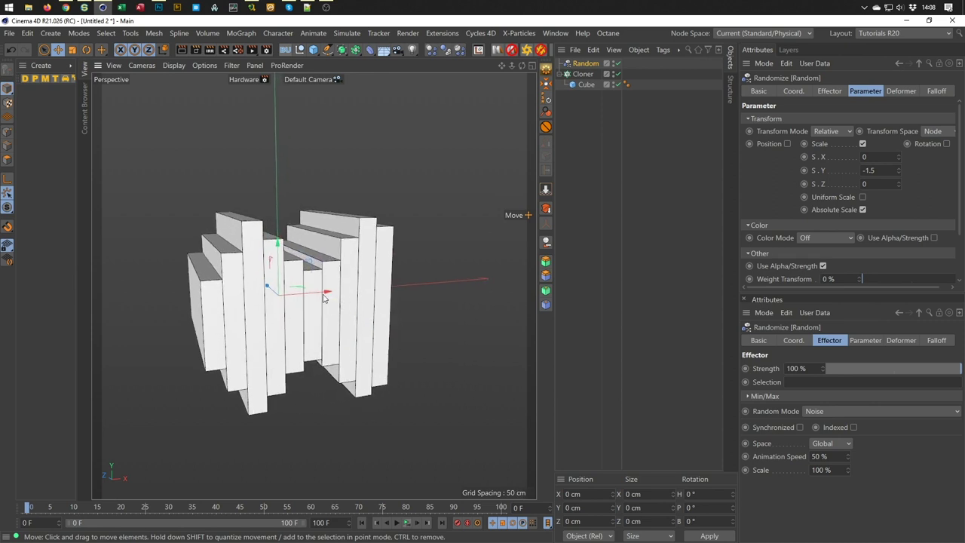
{"action": "middle_click", "coordinate": [216, 290]}
{"action": "middle_click", "coordinate": [347, 342]}
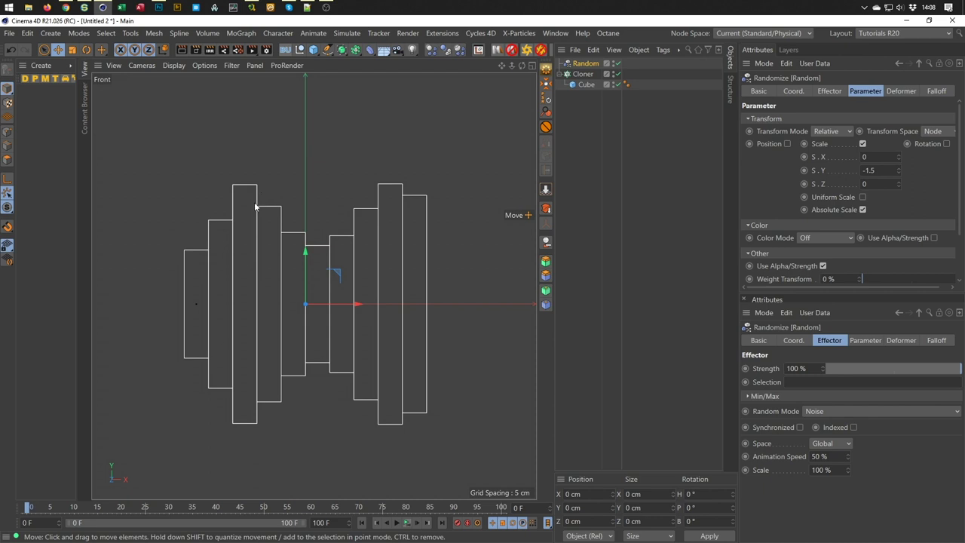
{"action": "middle_click", "coordinate": [345, 273]}
{"action": "middle_click", "coordinate": [195, 222]}
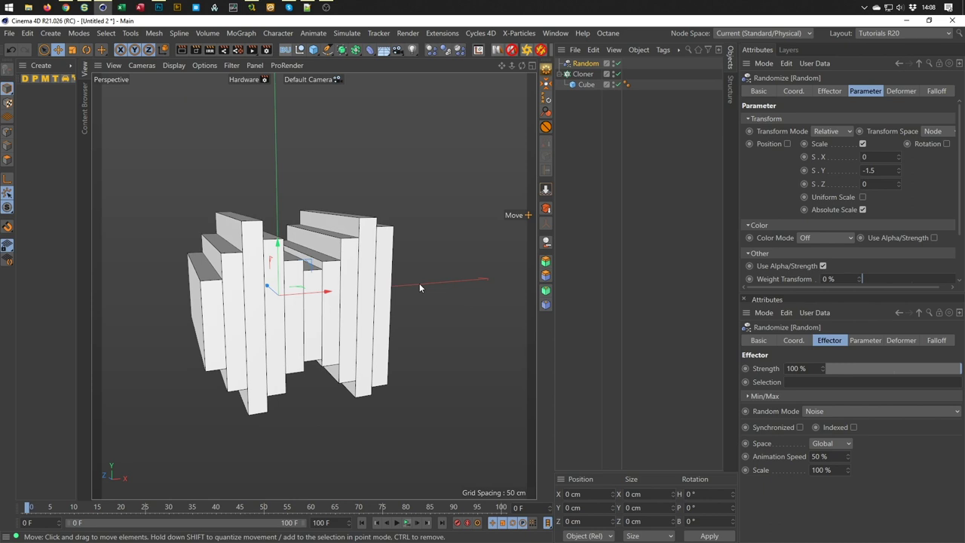
Select the slab Cloner to see the Random effector listed in its Effectors tab.
{"action": "mouse_move", "coordinate": [340, 282]}
{"action": "left_mouse_down", "text": "alt"}
{"action": "mouse_move", "coordinate": [317, 293]}
{"action": "mouse_move", "coordinate": [397, 259]}
{"action": "mouse_move", "coordinate": [400, 236]}
{"action": "mouse_move", "coordinate": [414, 234]}
{"action": "left_mouse_up", "text": "alt"}
{"action": "scroll", "coordinate": [400, 236], "scroll_direction": "up", "scroll_amount": 2}
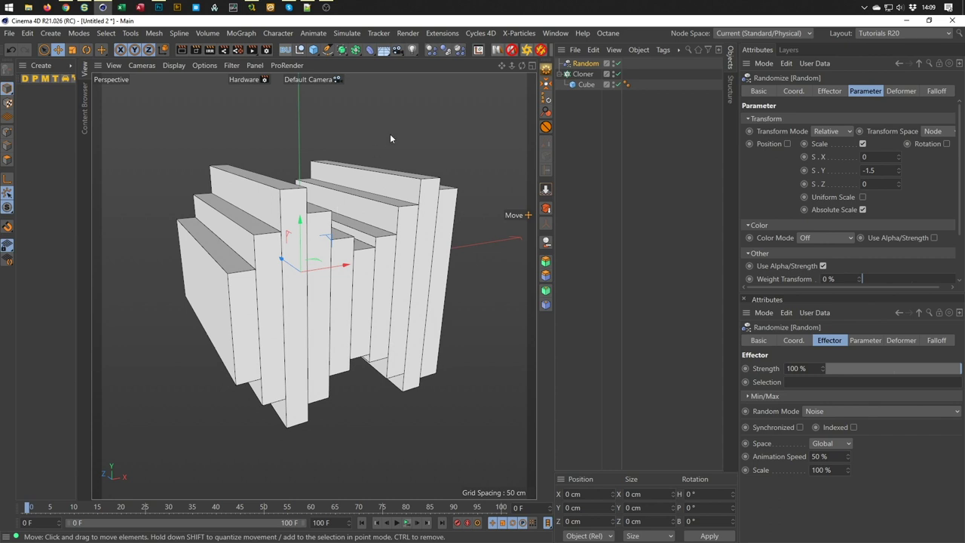
{"action": "left_click", "coordinate": [582, 74]}
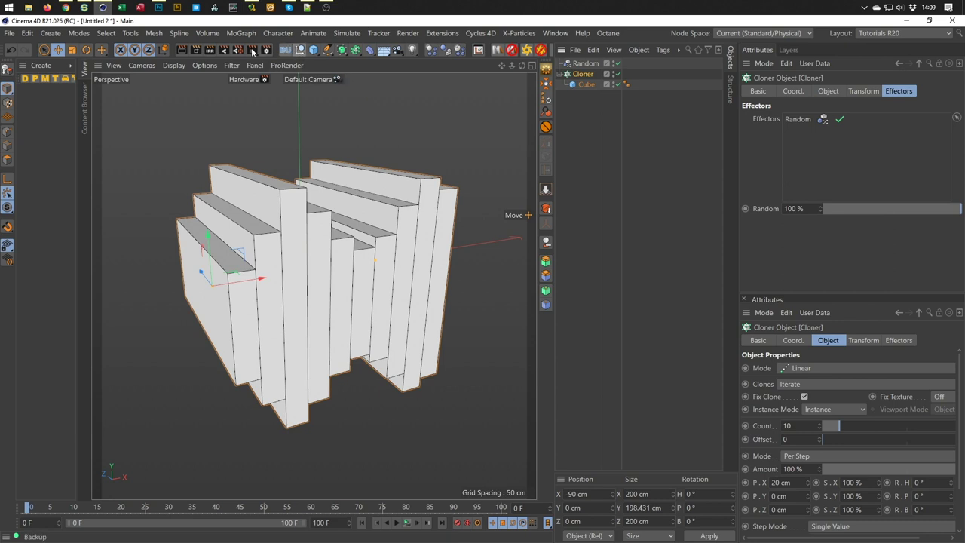
Add a Null displayed as a circle with a 5 cm radius.
{"action": "left_click", "coordinate": [299, 50]}
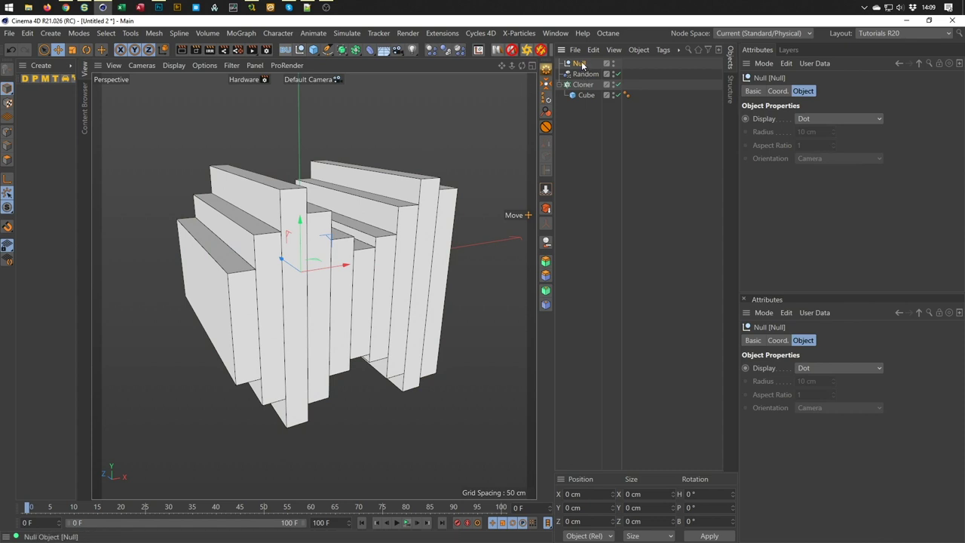
{"action": "left_click", "coordinate": [810, 121]}
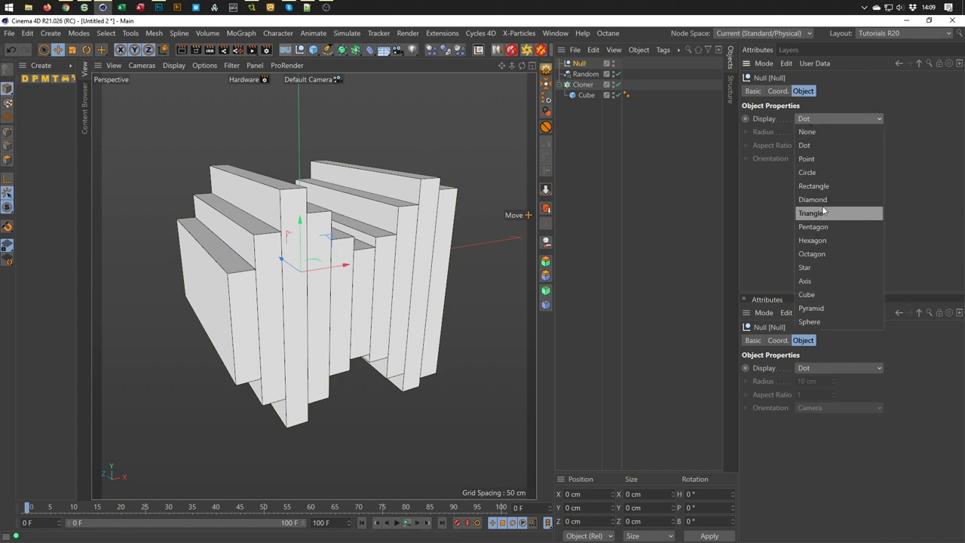
{"action": "left_click", "coordinate": [824, 213]}
{"action": "left_click", "coordinate": [823, 136]}
{"action": "type", "text": "5"}
{"action": "key", "text": "Return"}
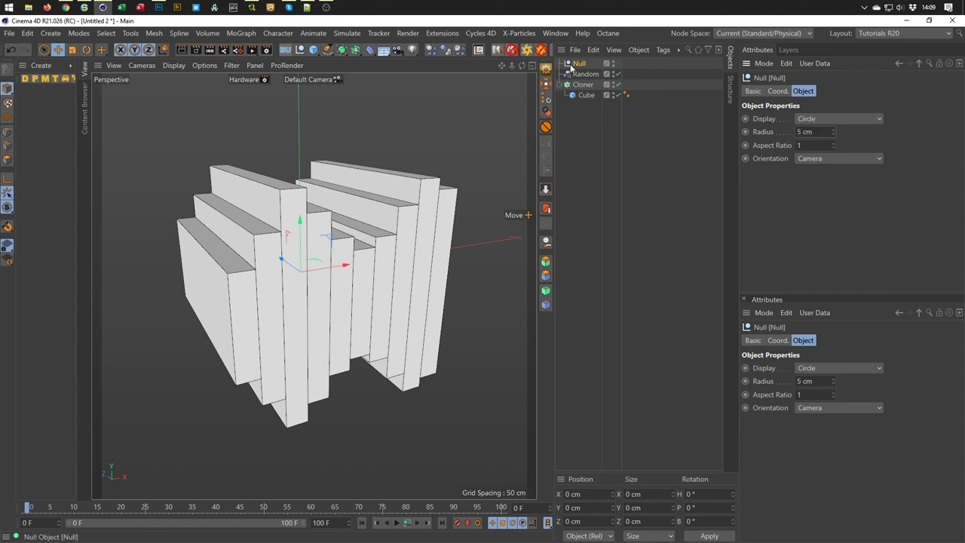
Put the Null inside a new Cloner and rename it 'Cloner Path'.
{"action": "left_click", "coordinate": [242, 33]}
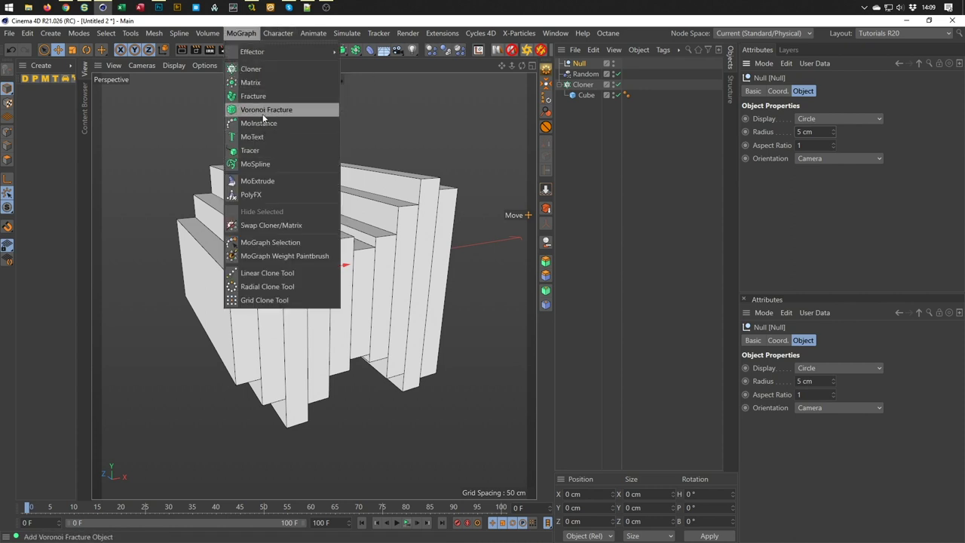
{"action": "left_click", "coordinate": [267, 73], "text": "alt"}
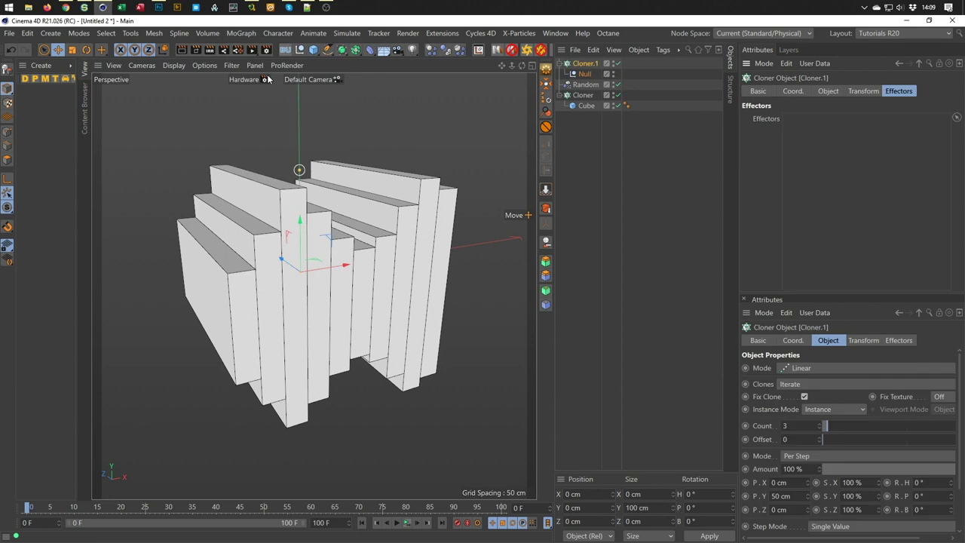
{"action": "double_click", "coordinate": [584, 64]}
{"action": "type", "text": "Cloner Pa"}
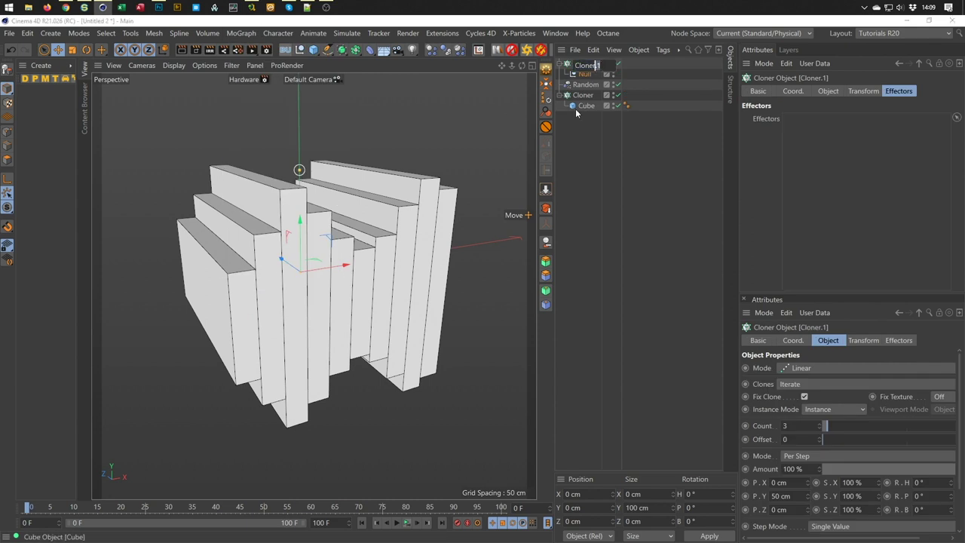
{"action": "type", "text": "th"}
{"action": "key", "text": "Return"}
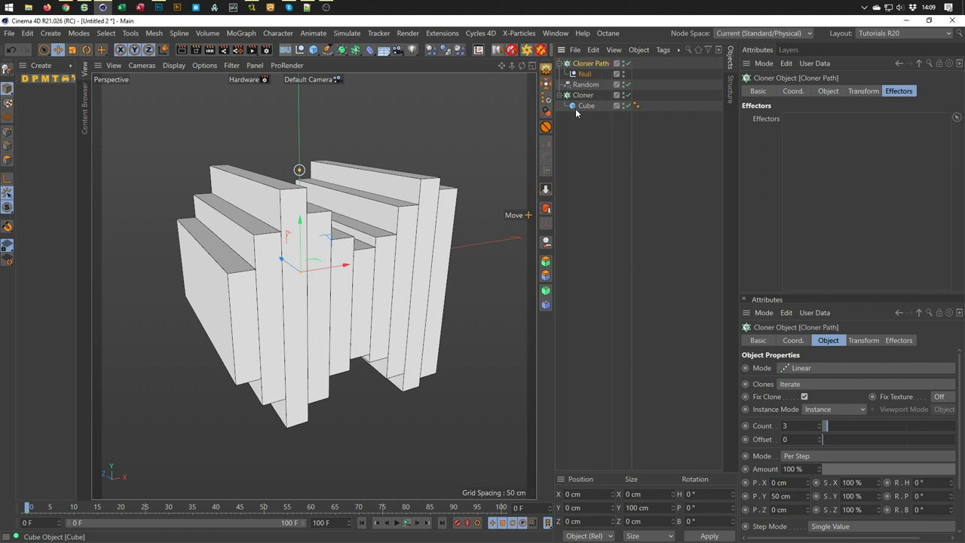
Save the scene to the Desktop as Trace_Cloner.c4d.
{"action": "key", "text": "ctrl+s"}
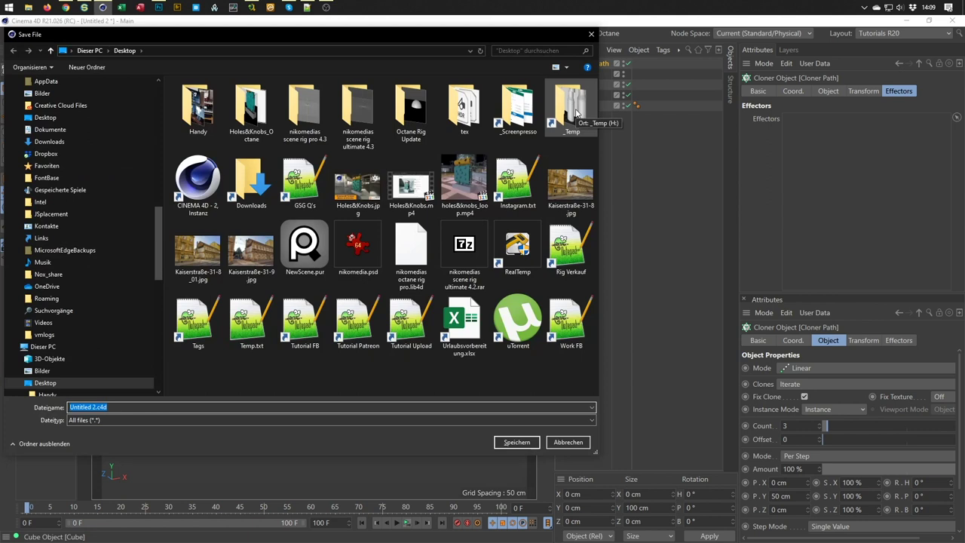
{"action": "type", "text": "Trace_Cloner"}
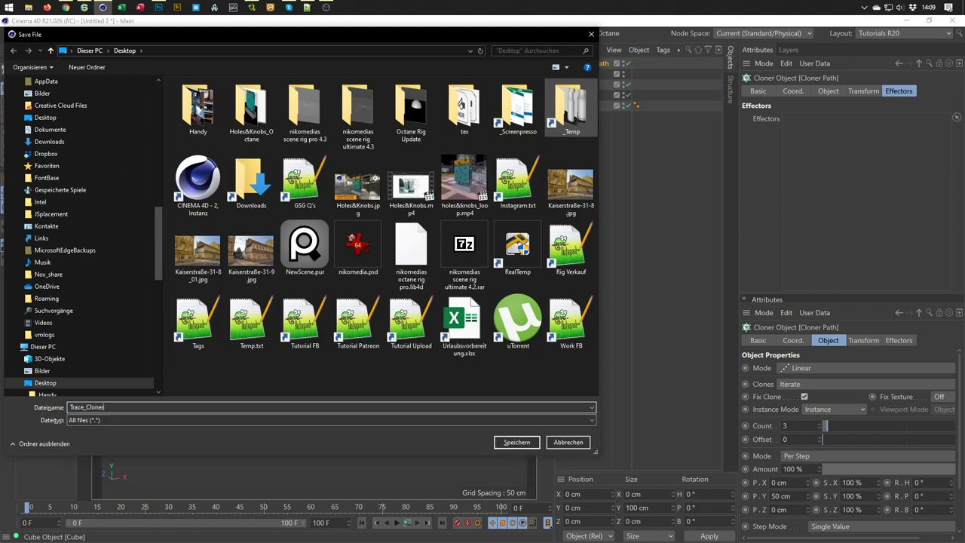
{"action": "key", "text": "Return"}
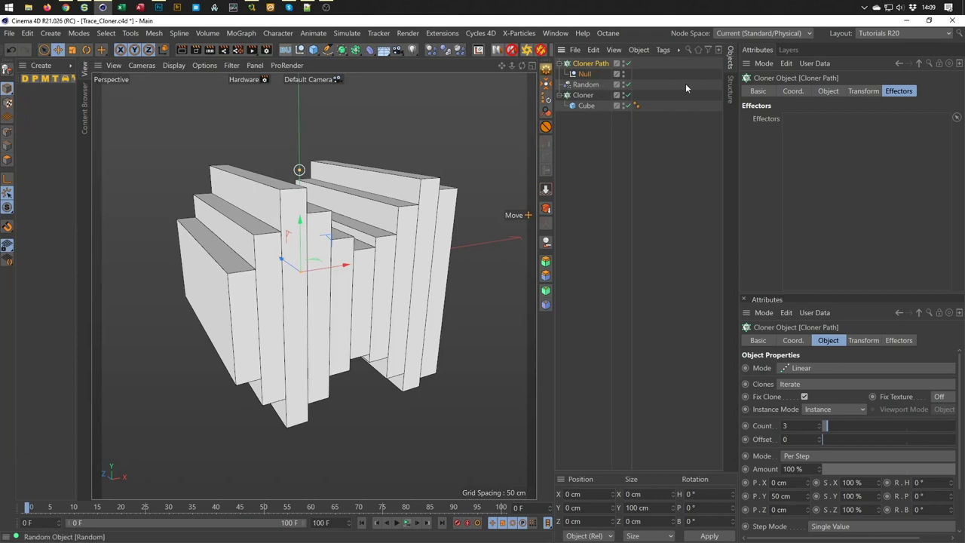
Set Cloner Path to Object mode on the slab Cloner with Vertex distribution.
{"action": "left_click", "coordinate": [829, 90]}
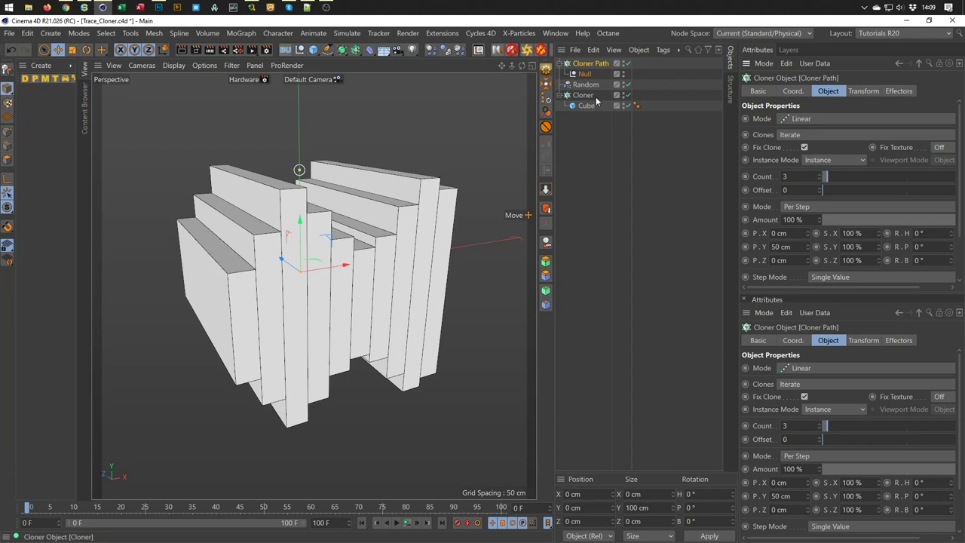
{"action": "left_click", "coordinate": [788, 119]}
{"action": "left_click", "coordinate": [795, 135]}
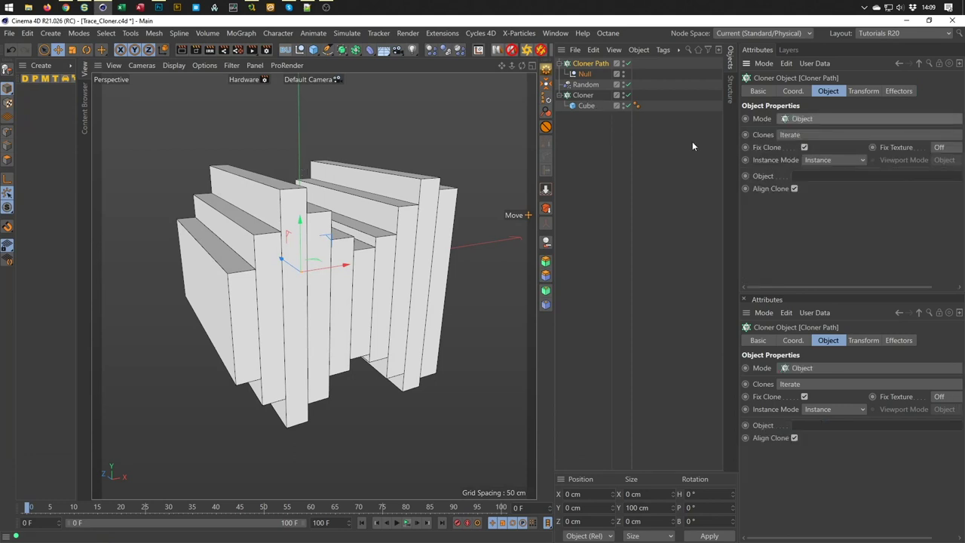
{"action": "left_click_drag", "start_coordinate": [584, 96], "coordinate": [826, 178]}
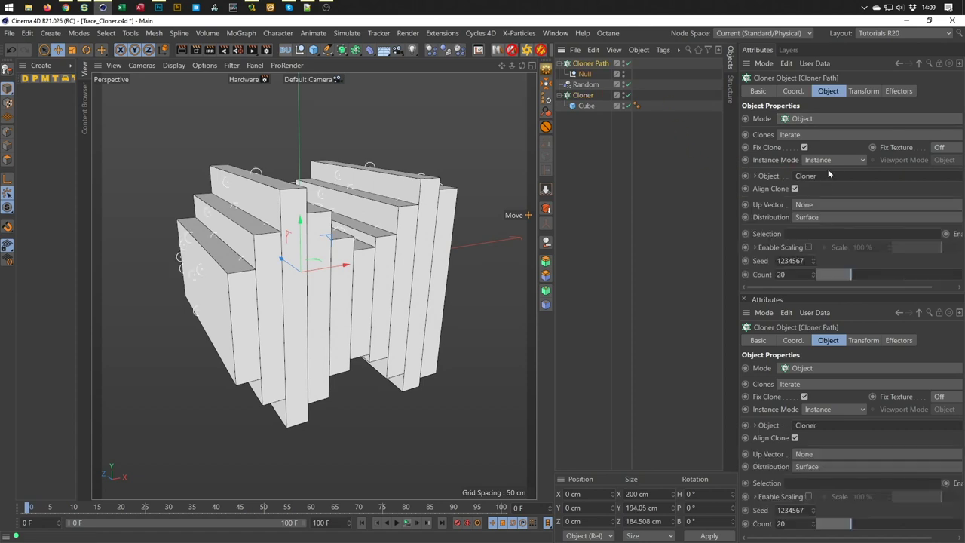
{"action": "mouse_move", "coordinate": [295, 195]}
{"action": "left_mouse_down", "text": "alt"}
{"action": "mouse_move", "coordinate": [296, 214]}
{"action": "mouse_move", "coordinate": [291, 204]}
{"action": "left_mouse_up", "text": "alt"}
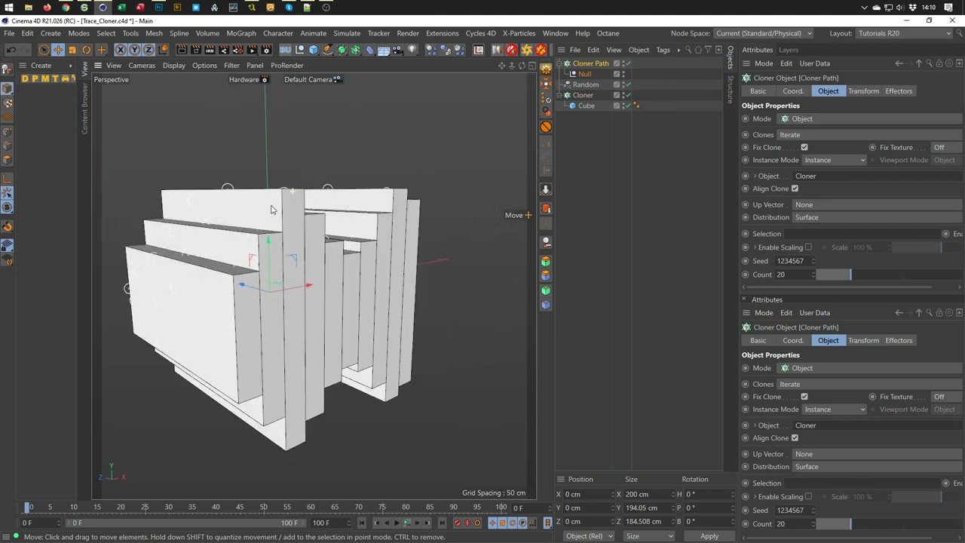
{"action": "left_click", "coordinate": [807, 218]}
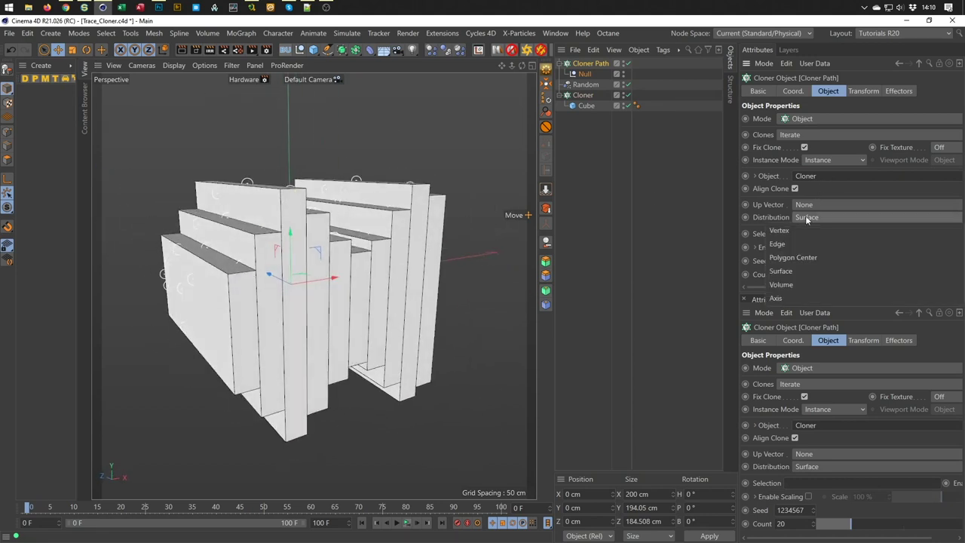
{"action": "left_click", "coordinate": [801, 229]}
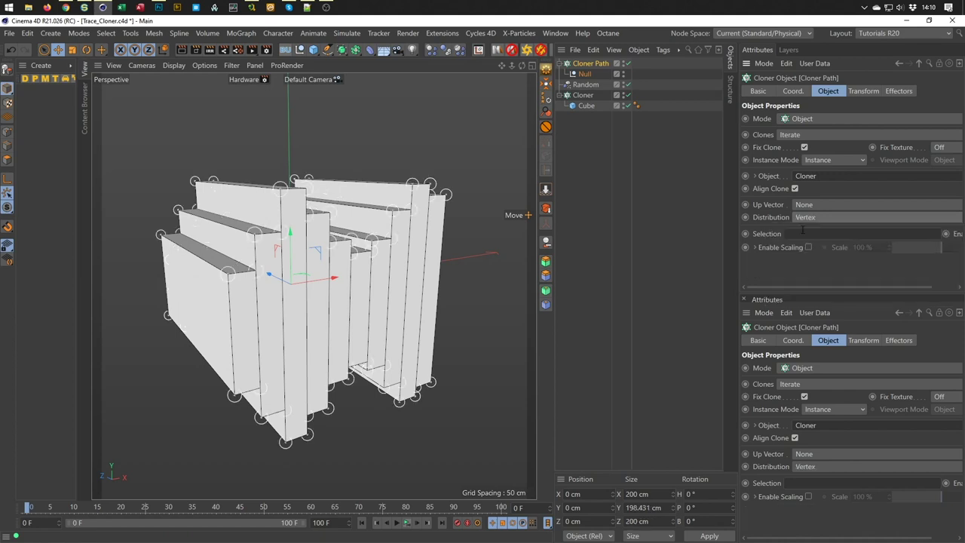
{"action": "left_click_drag", "start_coordinate": [328, 268], "coordinate": [255, 269], "text": "alt"}
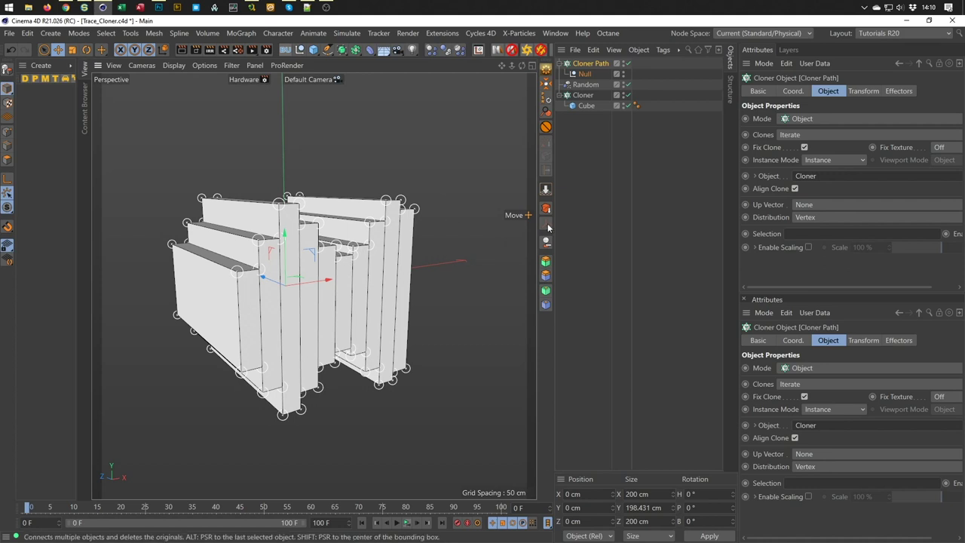
Make the slab cube editable, store two top-edge points as a Point Selection tag, and save.
{"action": "left_click", "coordinate": [586, 106]}
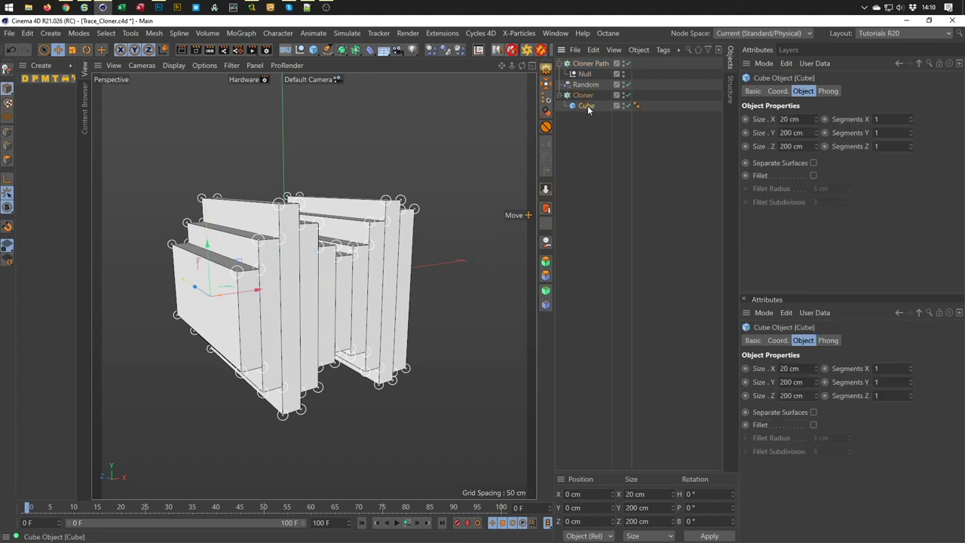
{"action": "key", "text": "c"}
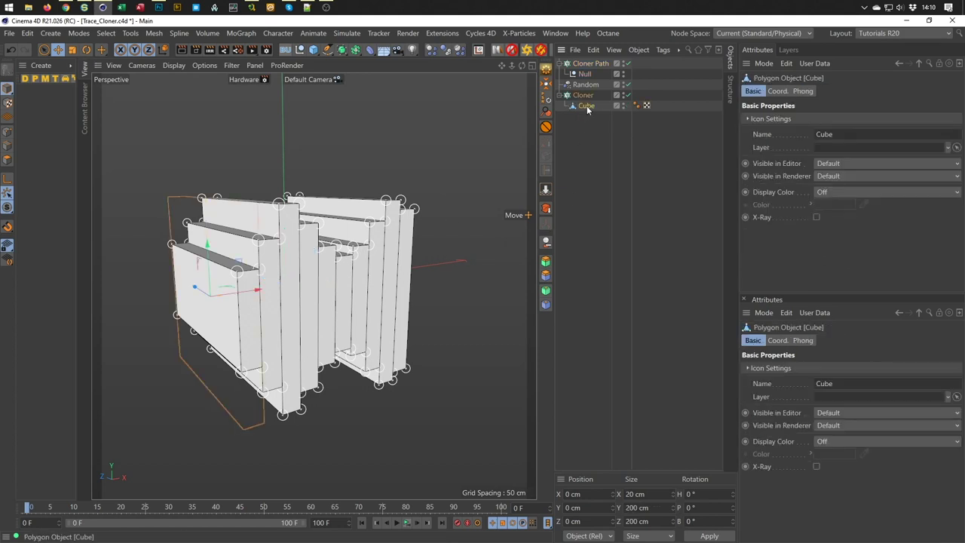
{"action": "left_click", "coordinate": [12, 134]}
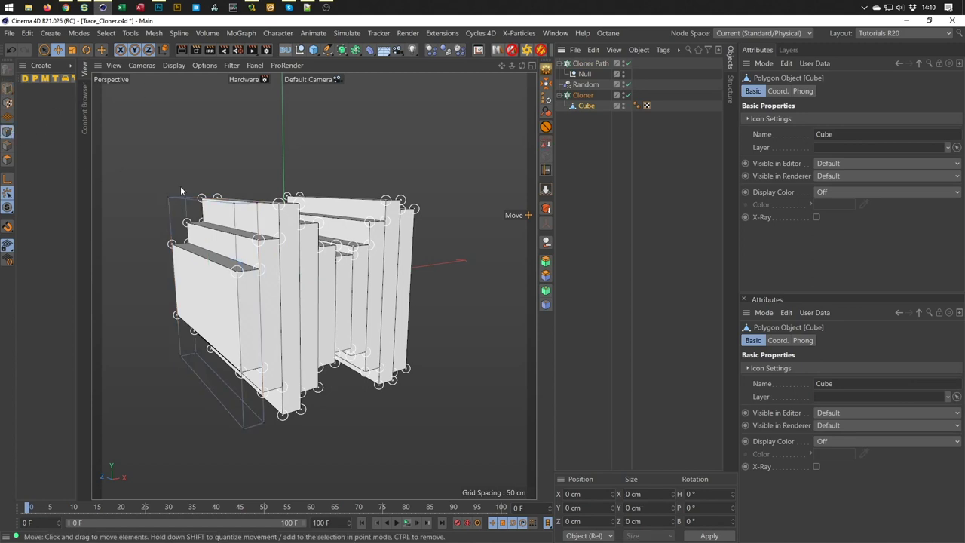
{"action": "key", "text": "9"}
{"action": "left_click_drag", "start_coordinate": [230, 204], "coordinate": [271, 205]}
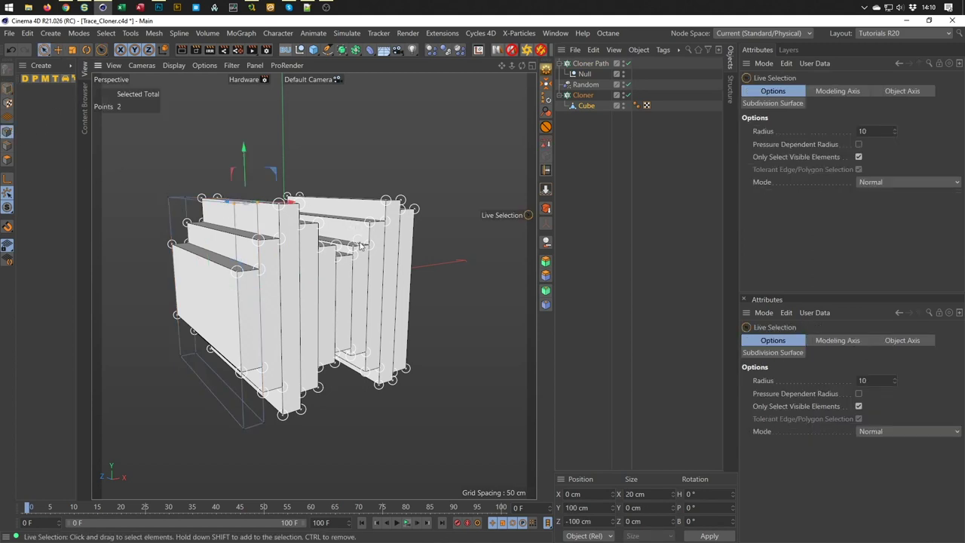
{"action": "left_click", "coordinate": [546, 144]}
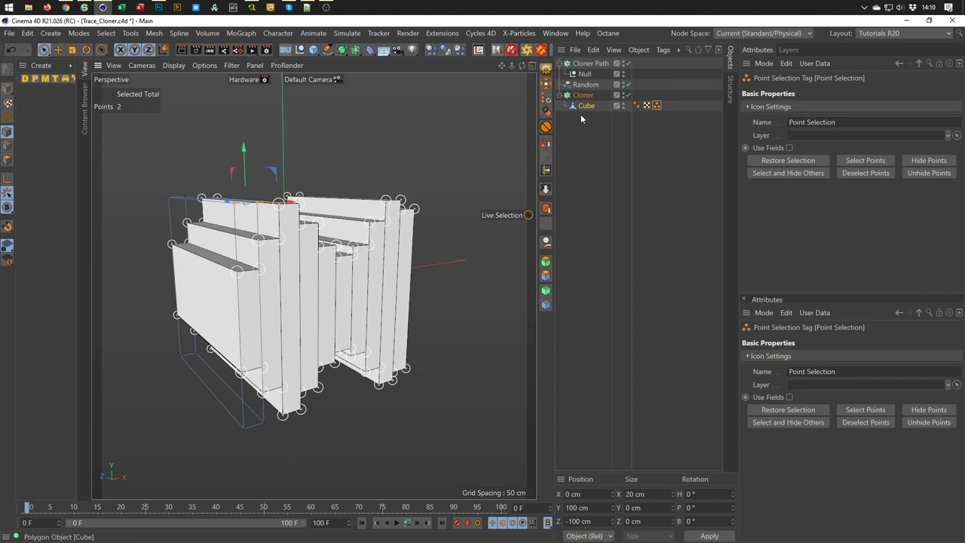
{"action": "left_click", "coordinate": [107, 33]}
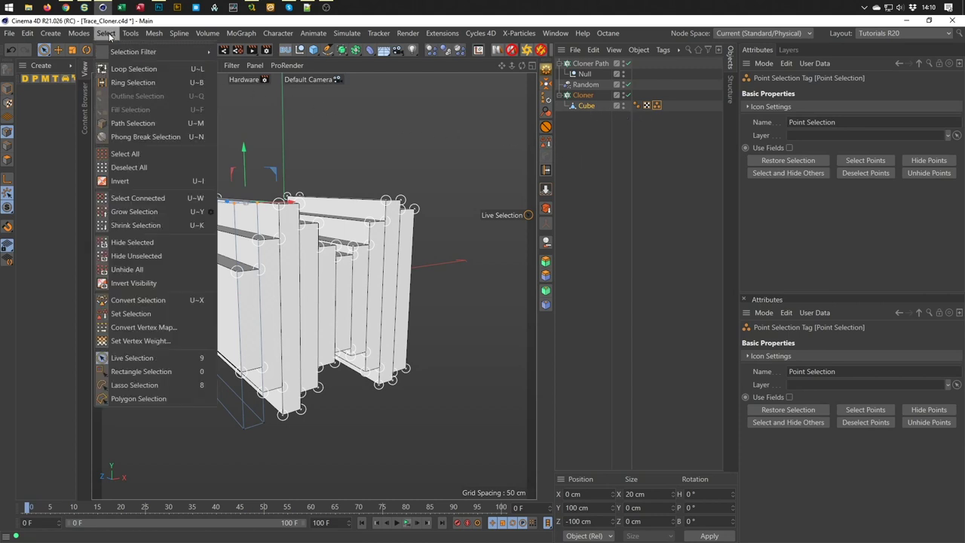
{"action": "left_click", "coordinate": [146, 315]}
{"action": "key", "text": "ctrl+s"}
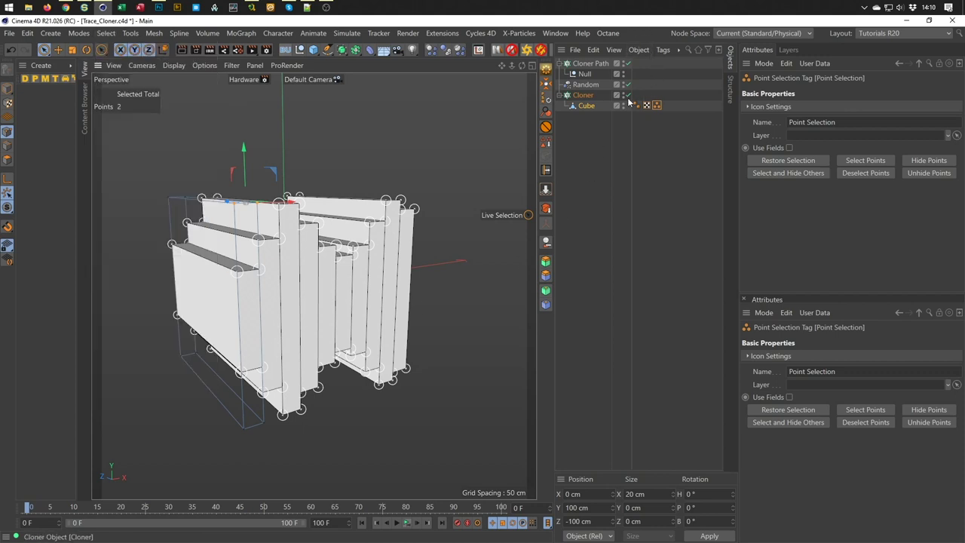
Restrict Cloner Path to the Point Selection and hide the slab Cloner.
{"action": "left_click", "coordinate": [585, 64]}
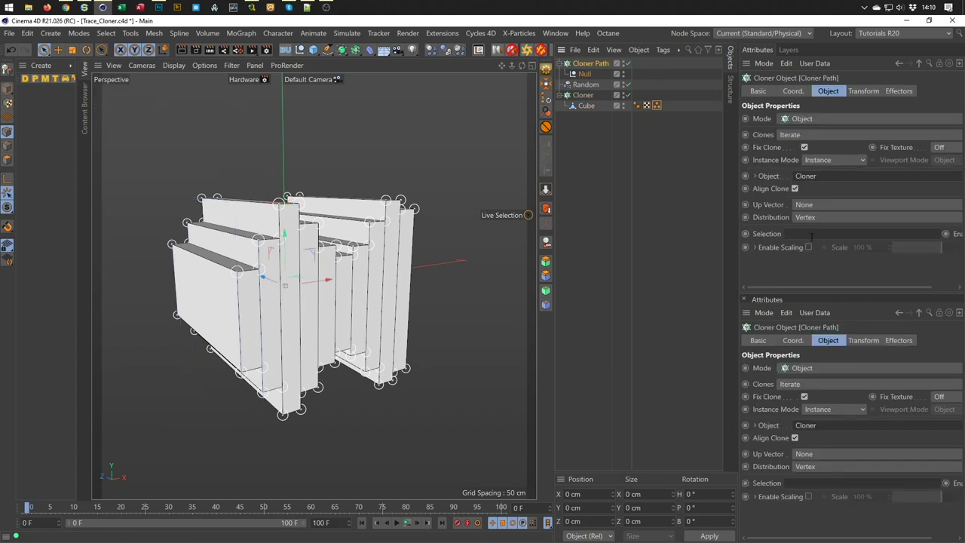
{"action": "left_click_drag", "start_coordinate": [657, 105], "coordinate": [797, 235]}
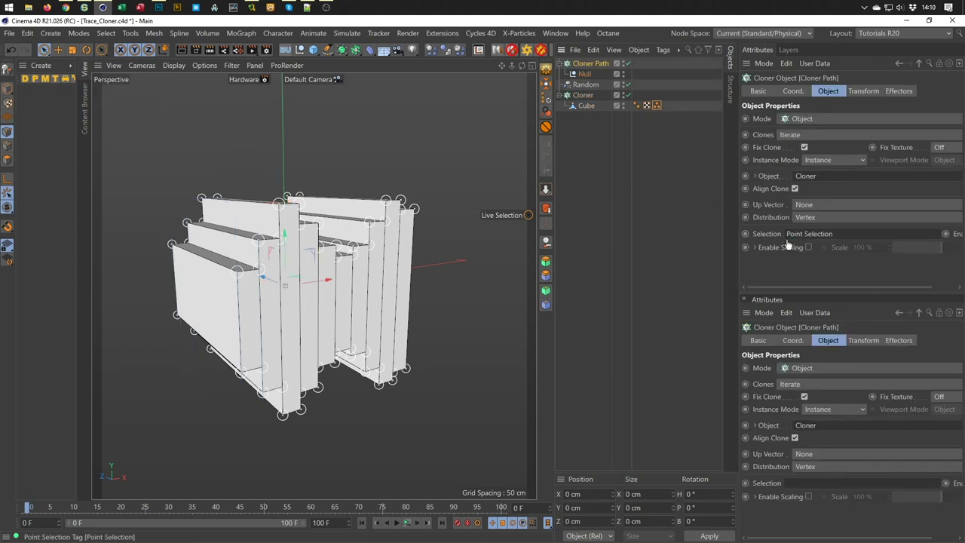
{"action": "left_click_drag", "start_coordinate": [323, 251], "coordinate": [349, 251], "text": "alt"}
{"action": "scroll", "coordinate": [351, 253], "scroll_direction": "up", "scroll_amount": 2}
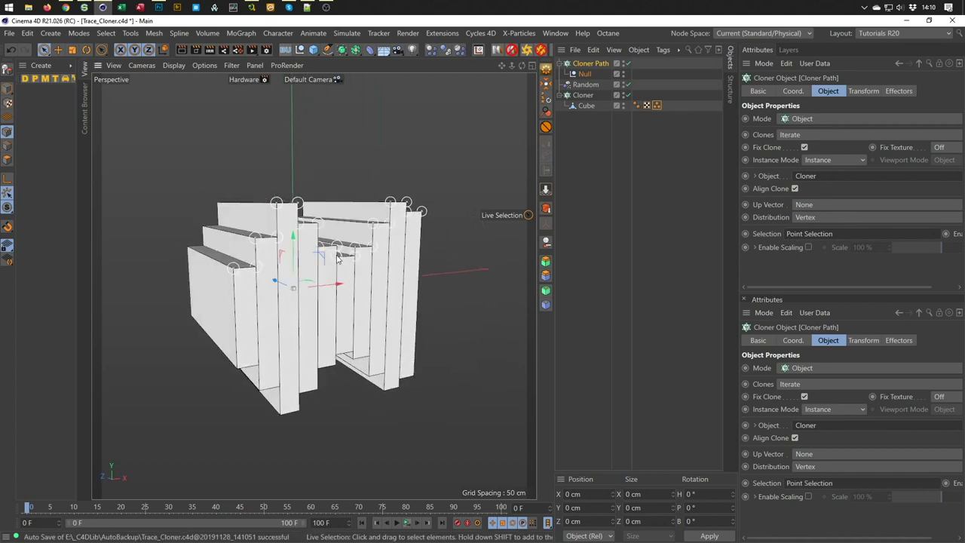
{"action": "scroll", "coordinate": [352, 255], "scroll_direction": "up", "scroll_amount": 3}
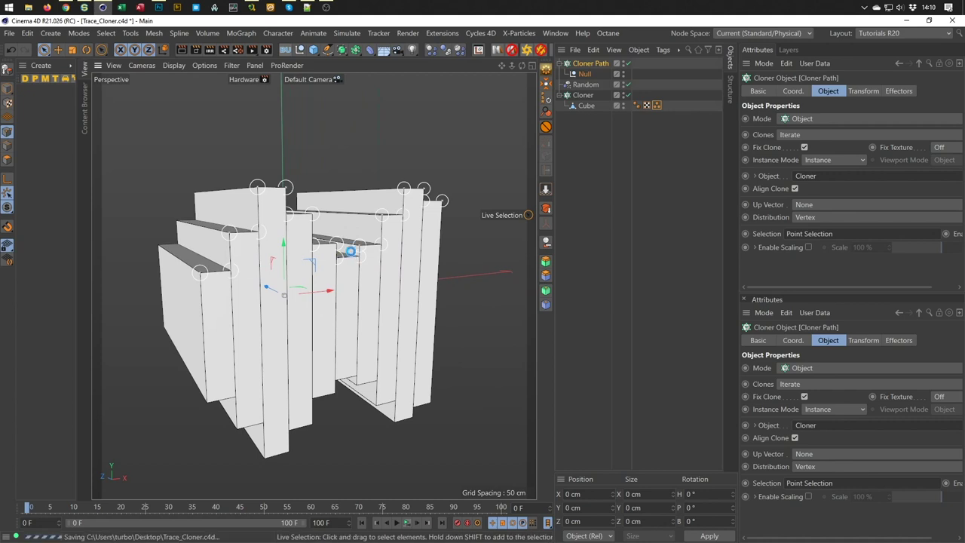
{"action": "left_click", "coordinate": [622, 103]}
{"action": "left_click", "coordinate": [622, 103]}
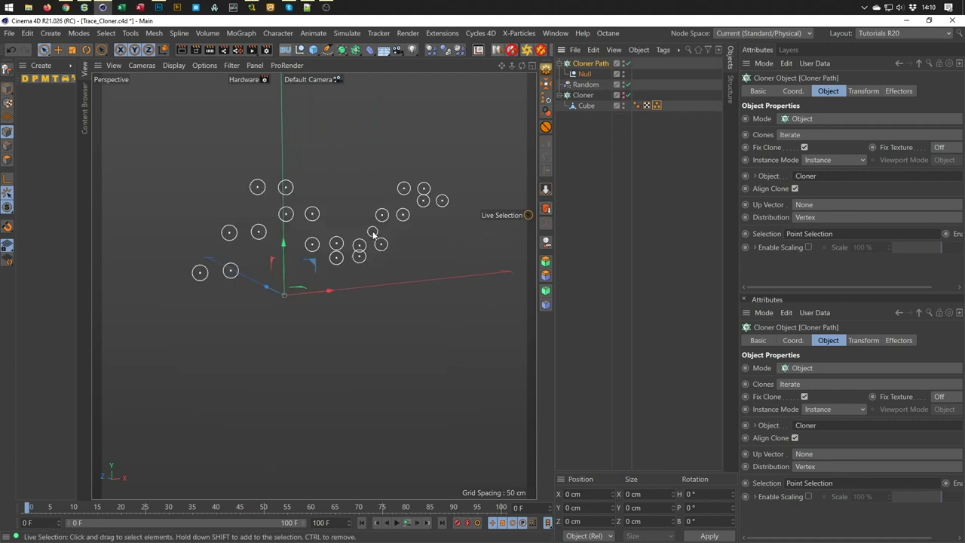
{"action": "mouse_move", "coordinate": [361, 221]}
{"action": "left_mouse_down", "text": "alt"}
{"action": "mouse_move", "coordinate": [316, 281]}
{"action": "mouse_move", "coordinate": [202, 286]}
{"action": "left_mouse_up", "text": "alt"}
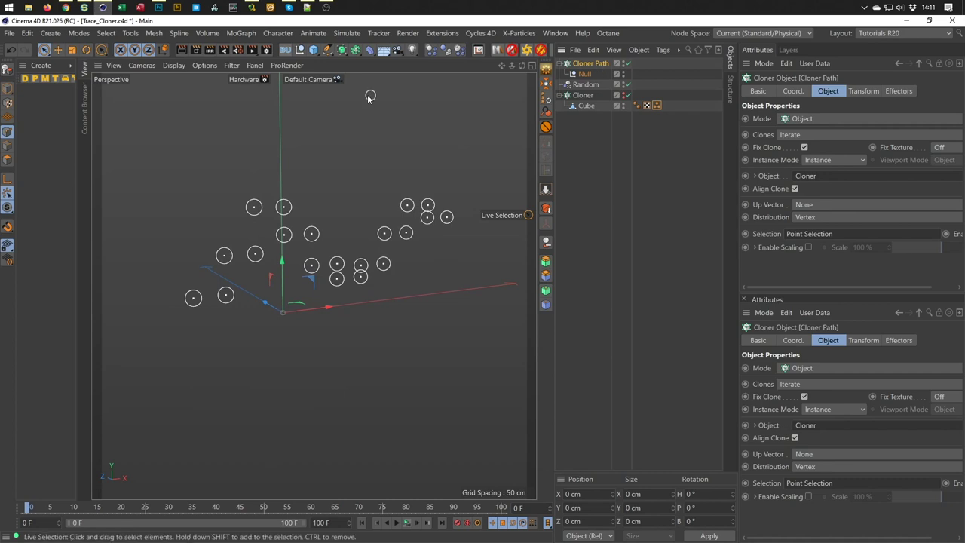
{"action": "left_click", "coordinate": [242, 33]}
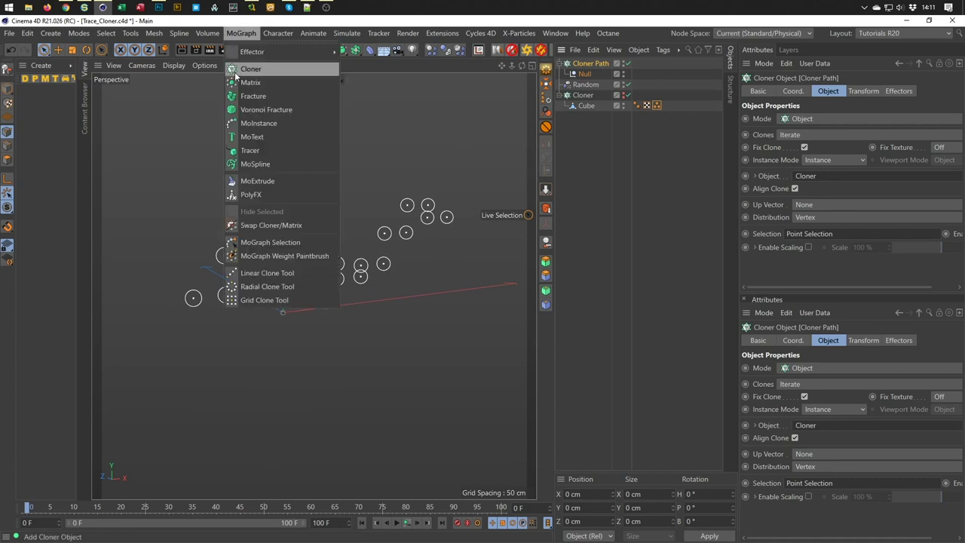
Add a Tracer in Connect All Objects mode linking the Cloner Path clones, and play to preview.
{"action": "left_click", "coordinate": [250, 150]}
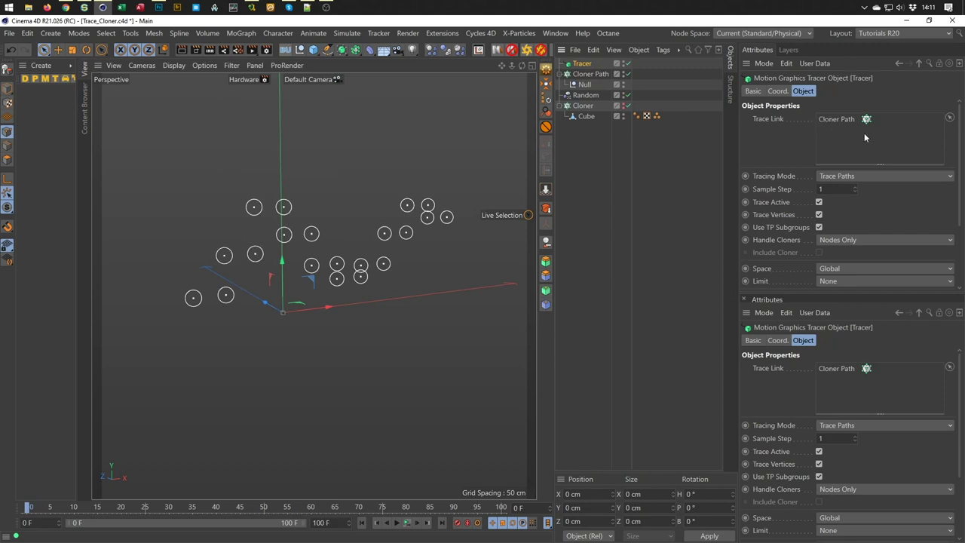
{"action": "left_click", "coordinate": [837, 175]}
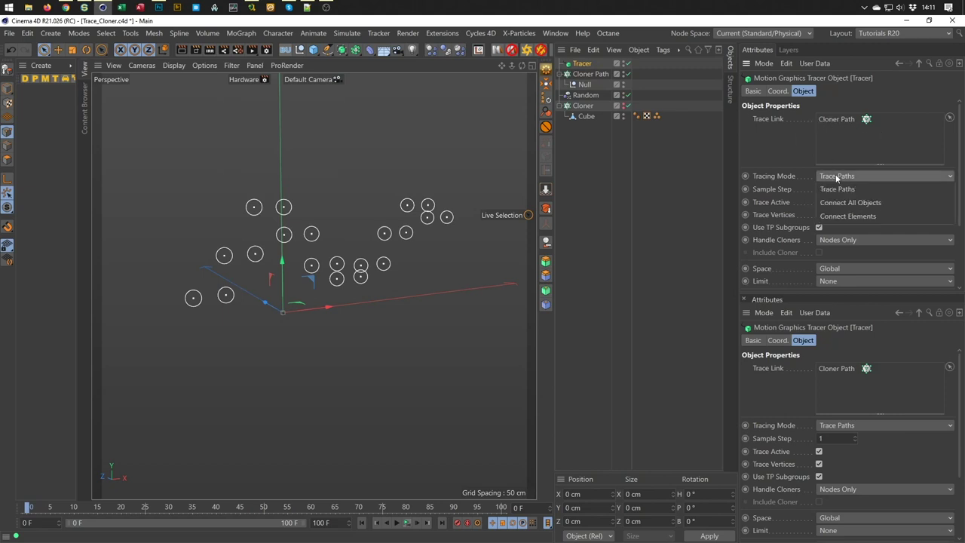
{"action": "left_click", "coordinate": [842, 205]}
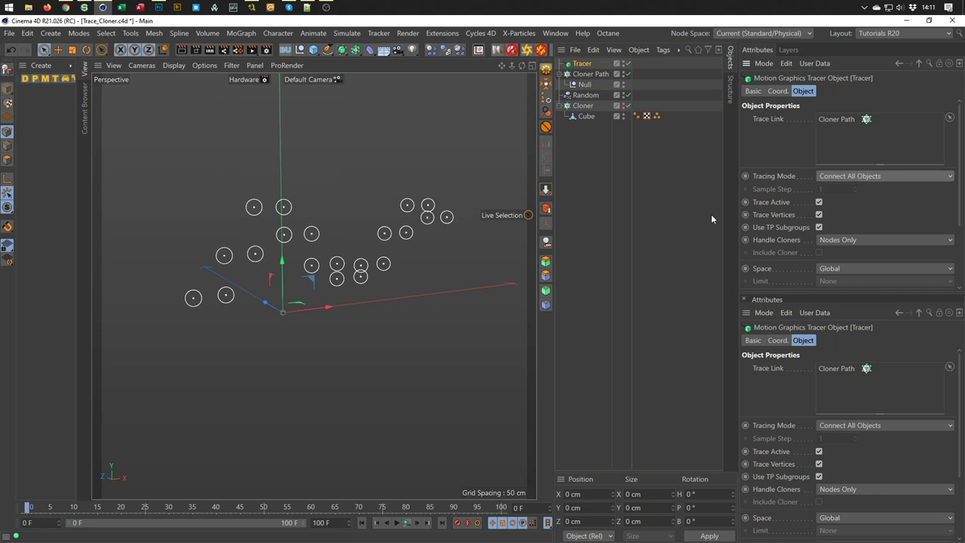
{"action": "left_click_drag", "start_coordinate": [332, 222], "coordinate": [346, 240], "text": "alt"}
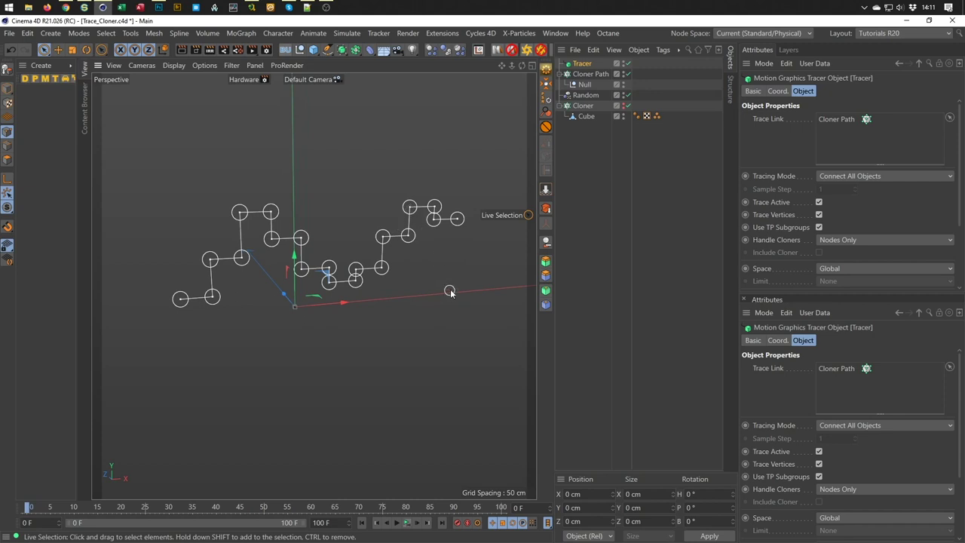
{"action": "left_click", "coordinate": [407, 523]}
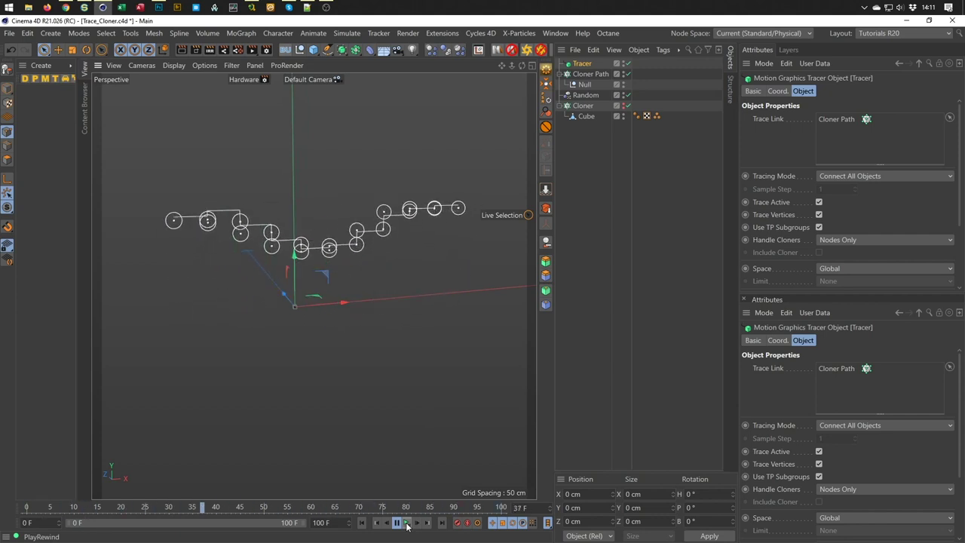
Rewind, refresh the Tracer's connecting lines and replay the animation.
{"action": "left_click", "coordinate": [407, 526]}
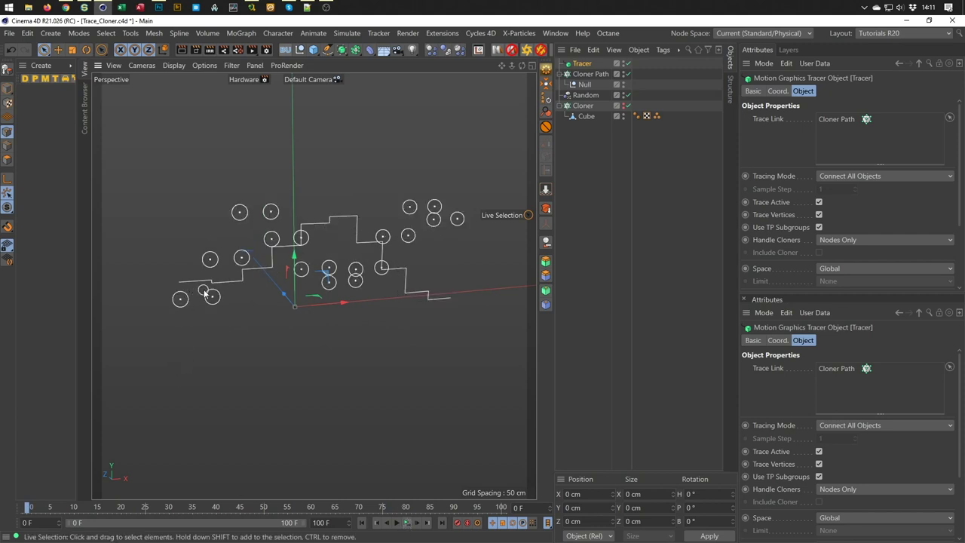
{"action": "double_click", "coordinate": [627, 64]}
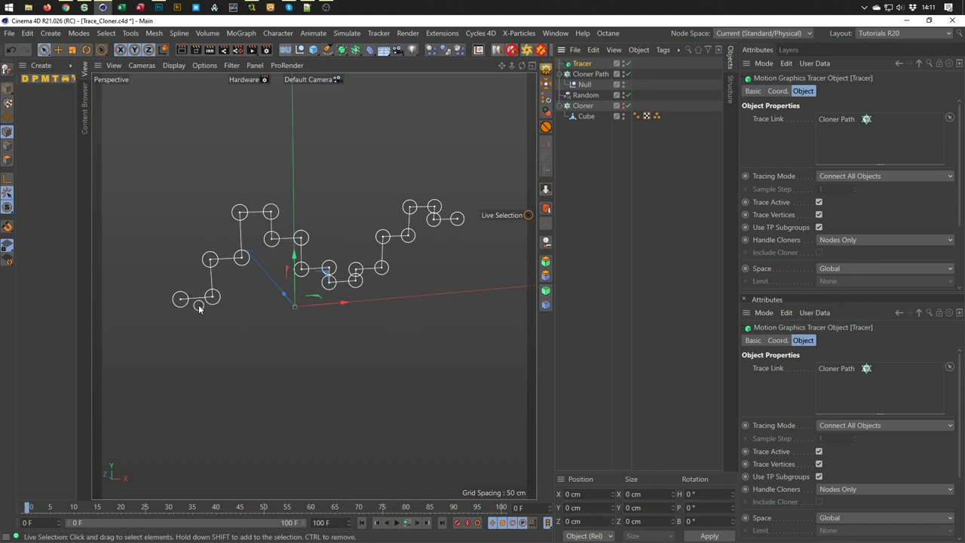
{"action": "left_click", "coordinate": [407, 522]}
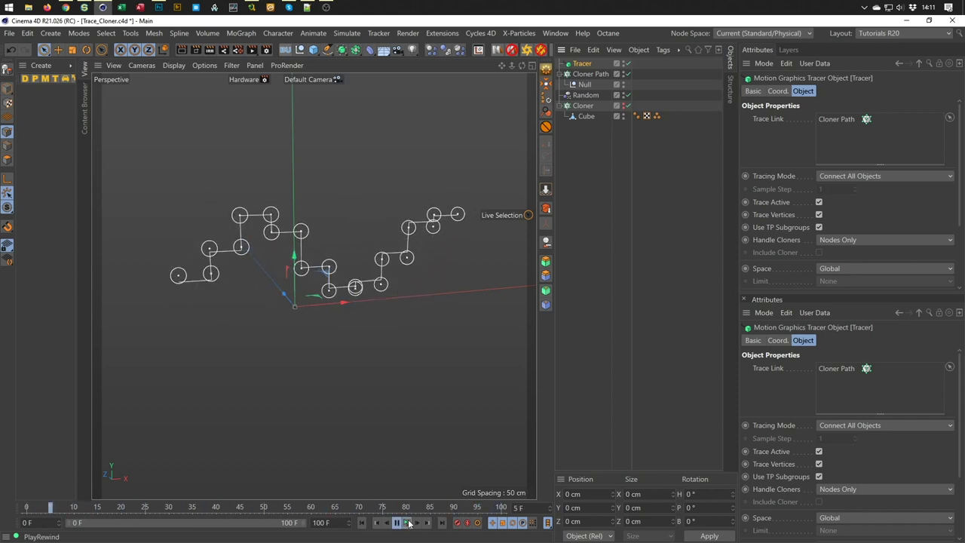
{"action": "left_click", "coordinate": [408, 523]}
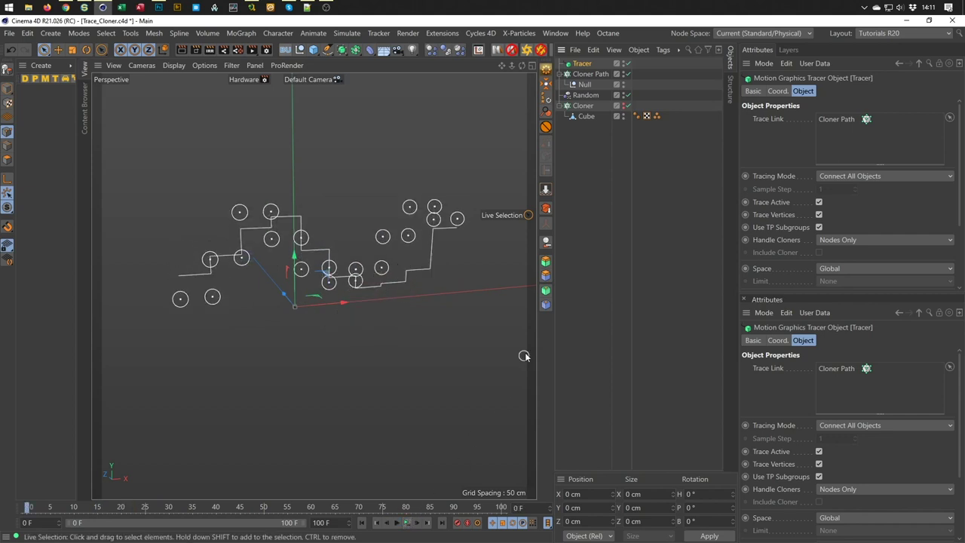
Move Tracer and Cloner Path below the Cloner, test playback, and save Trace_Cloner.c4d.
{"action": "left_click", "coordinate": [584, 73], "text": "ctrl"}
{"action": "mouse_move", "coordinate": [588, 156]}
{"action": "left_mouse_down"}
{"action": "mouse_move", "coordinate": [584, 127]}
{"action": "mouse_move", "coordinate": [578, 150]}
{"action": "left_mouse_up"}
{"action": "left_click", "coordinate": [586, 95]}
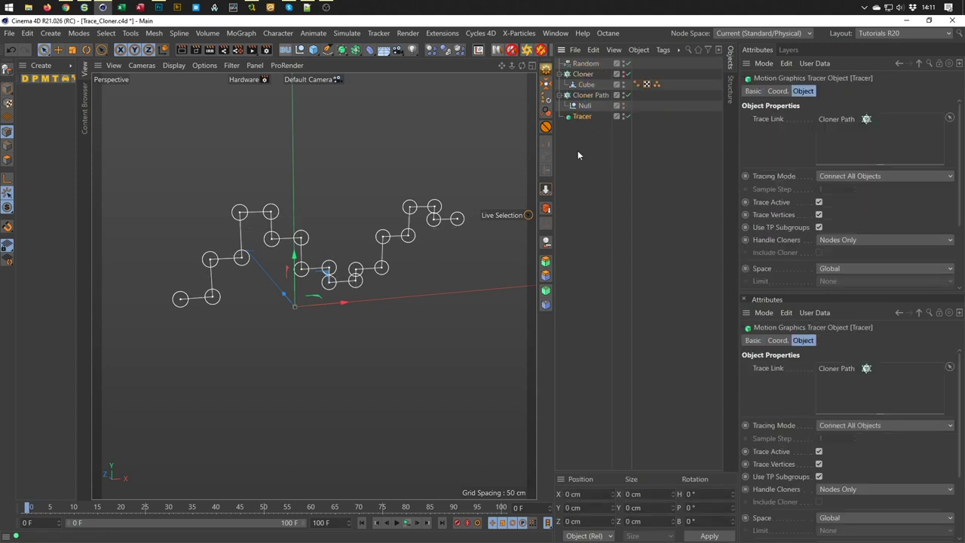
{"action": "left_click", "coordinate": [405, 522]}
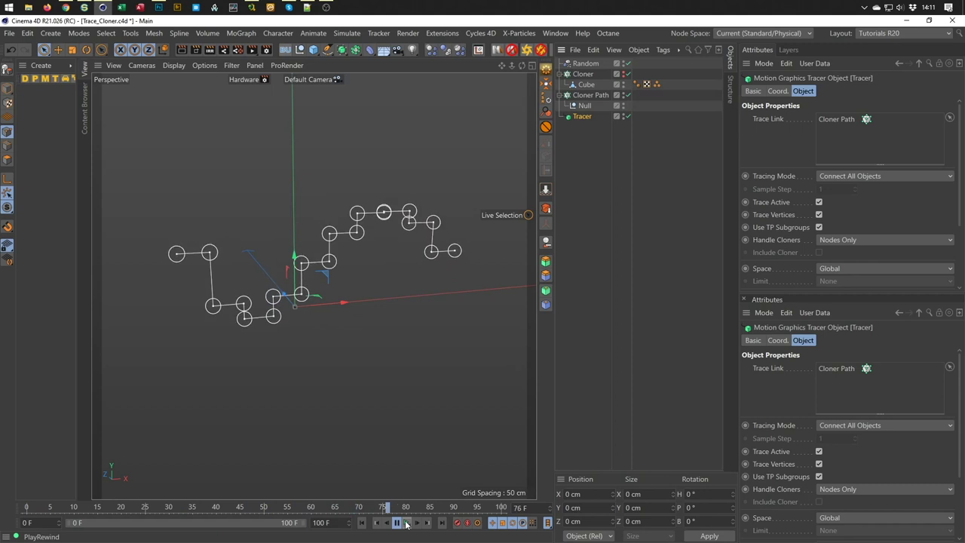
{"action": "left_click", "coordinate": [406, 522]}
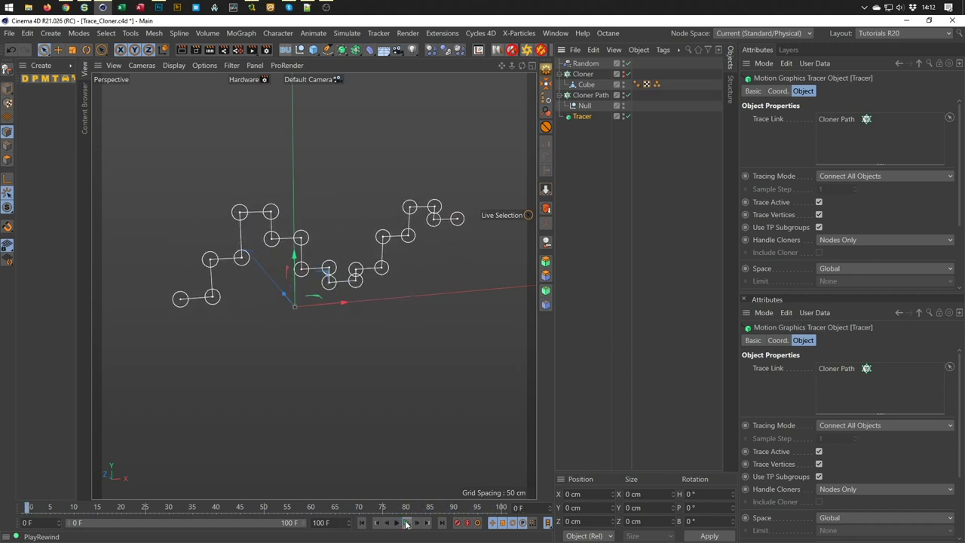
{"action": "key", "text": "ctrl+s"}
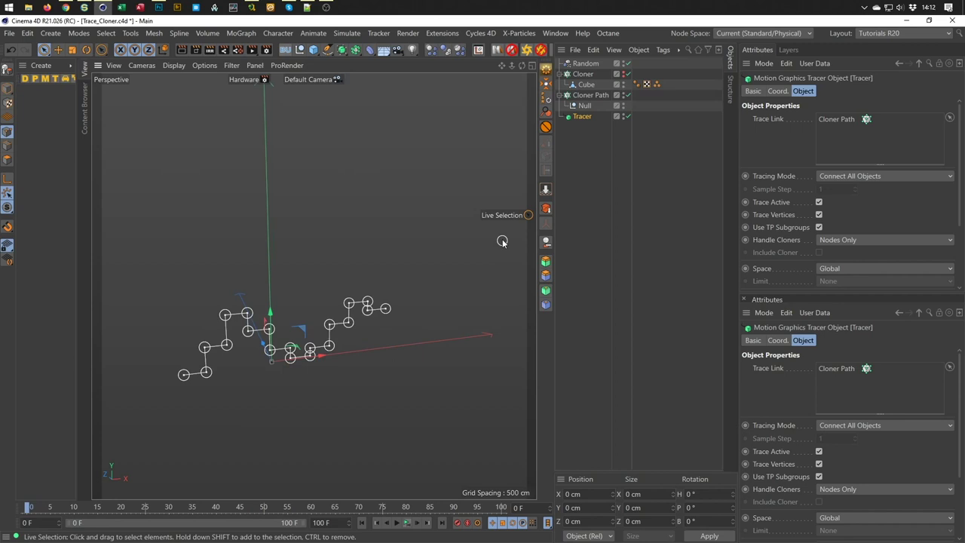
Duplicate the Null to the top level and switch to the front view.
{"action": "left_click", "coordinate": [593, 107]}
{"action": "left_click_drag", "start_coordinate": [580, 158], "coordinate": [578, 154], "text": "ctrl"}
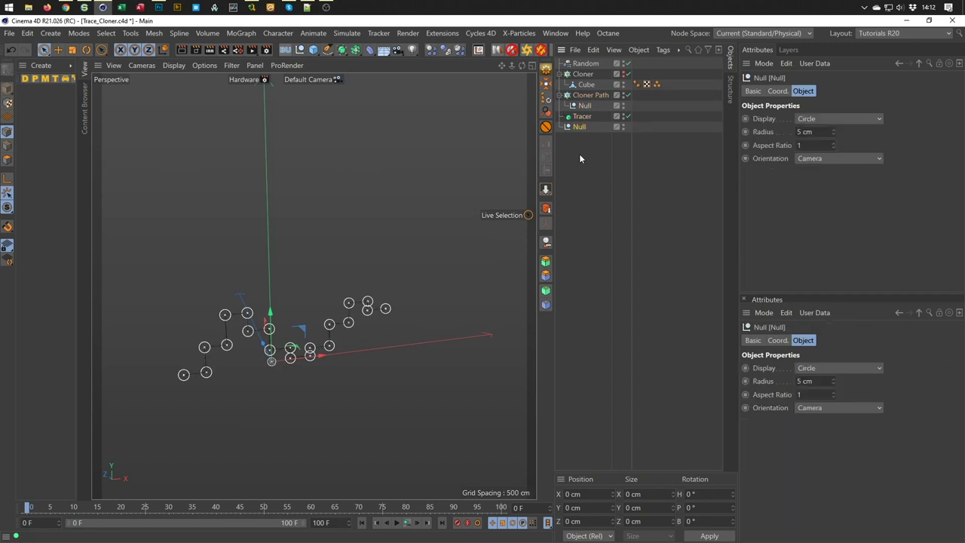
{"action": "middle_click", "coordinate": [401, 387]}
{"action": "middle_click", "coordinate": [384, 387]}
{"action": "middle_click_drag", "start_coordinate": [297, 271], "coordinate": [309, 322], "text": "alt"}
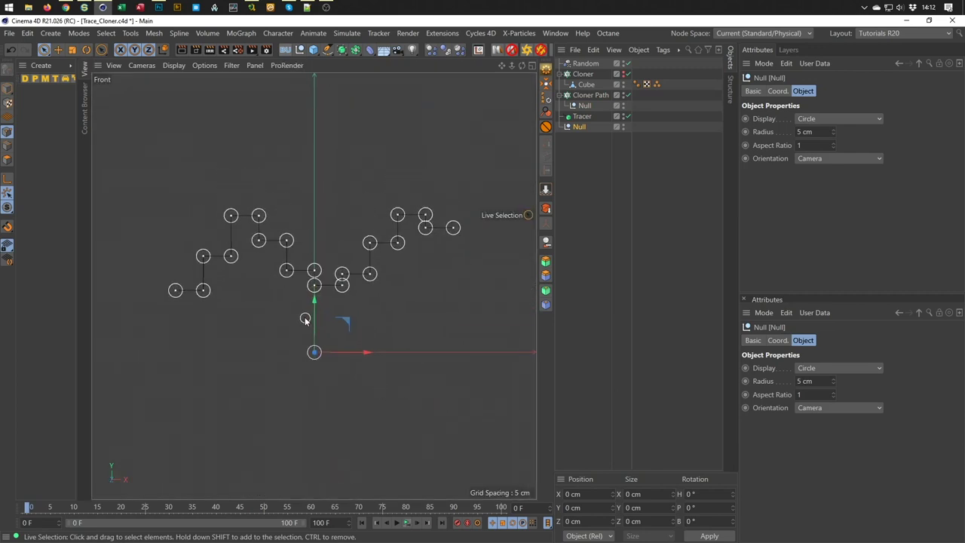
Enable vertex and axis snapping and snap the Null onto the leftmost clone point.
{"action": "left_click", "coordinate": [7, 227]}
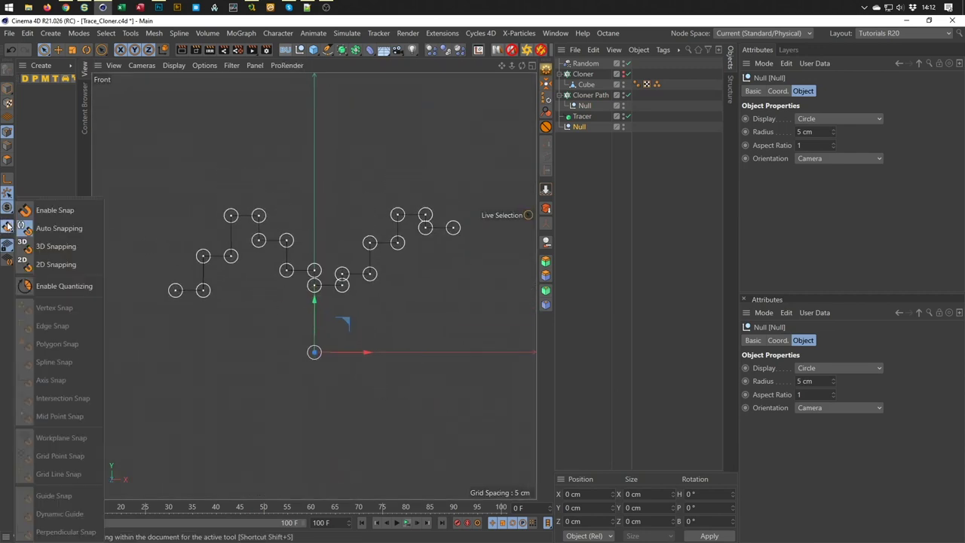
{"action": "left_click", "coordinate": [51, 199]}
{"action": "left_click", "coordinate": [45, 207]}
{"action": "left_click", "coordinate": [50, 331]}
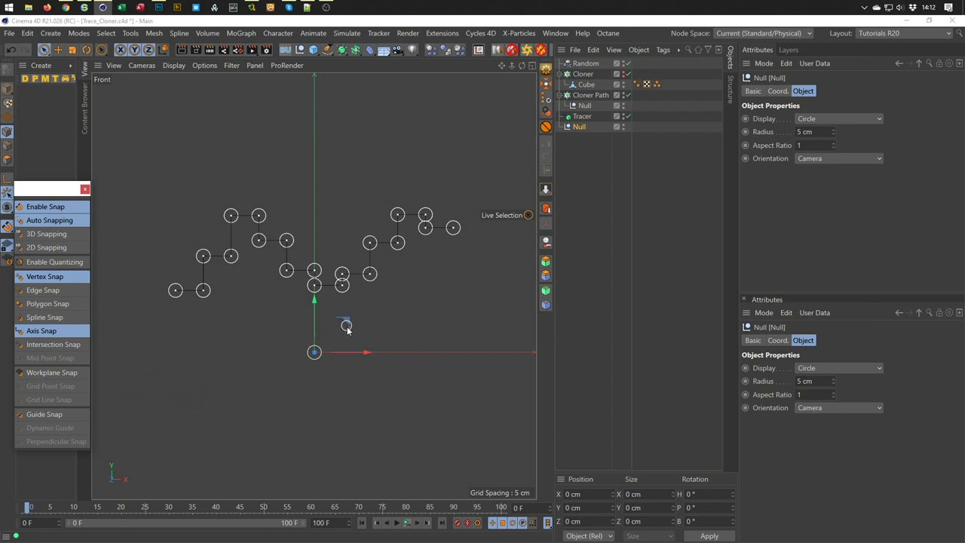
{"action": "mouse_move", "coordinate": [314, 352]}
{"action": "left_mouse_down"}
{"action": "mouse_move", "coordinate": [202, 281]}
{"action": "mouse_move", "coordinate": [208, 262]}
{"action": "left_mouse_up"}
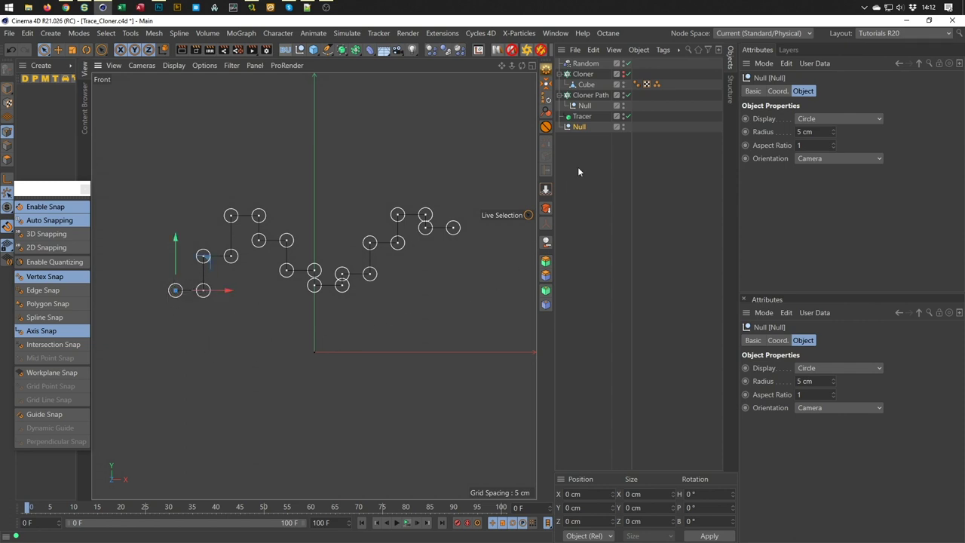
Duplicate it as Null.1, snap it onto the rightmost clone point, and turn snapping off.
{"action": "left_click_drag", "start_coordinate": [579, 126], "coordinate": [580, 150], "text": "ctrl"}
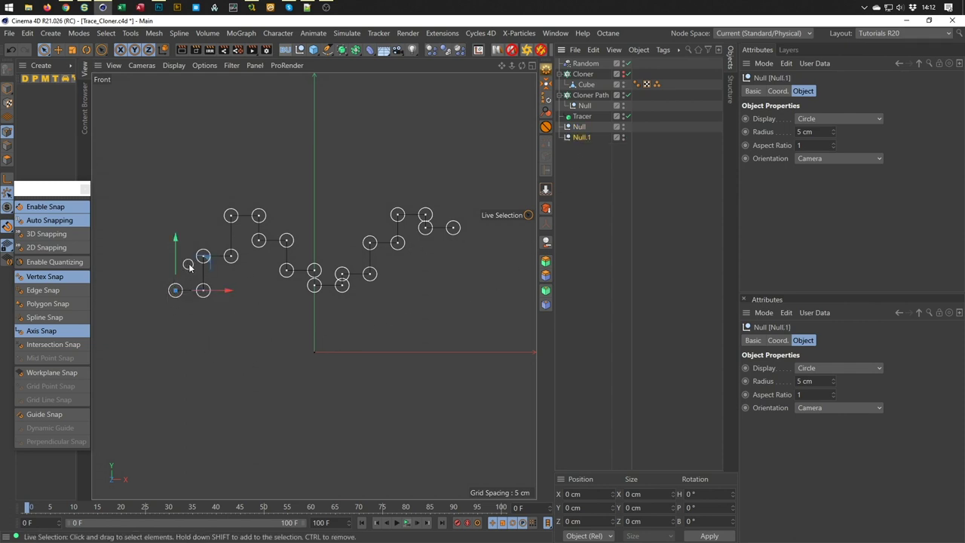
{"action": "mouse_move", "coordinate": [190, 266]}
{"action": "left_mouse_down"}
{"action": "mouse_move", "coordinate": [494, 201]}
{"action": "mouse_move", "coordinate": [484, 203]}
{"action": "left_mouse_up"}
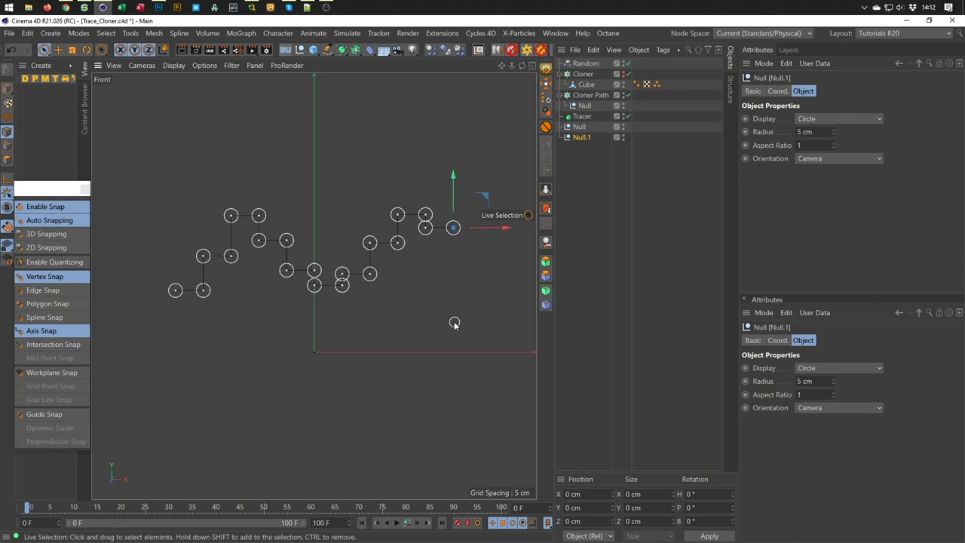
{"action": "left_click", "coordinate": [61, 207]}
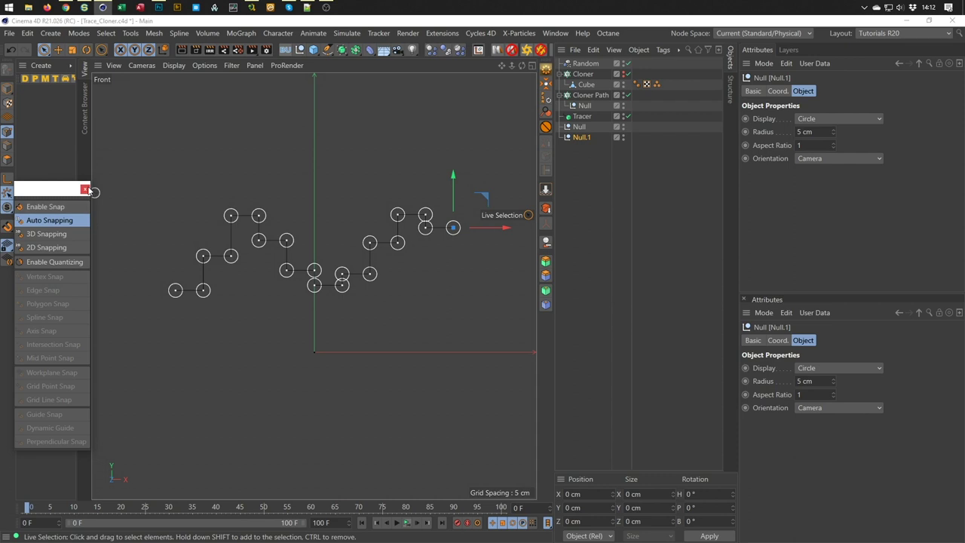
{"action": "scroll", "coordinate": [392, 281], "scroll_direction": "down", "scroll_amount": 2}
{"action": "middle_click_drag", "start_coordinate": [370, 287], "coordinate": [336, 381], "text": "alt"}
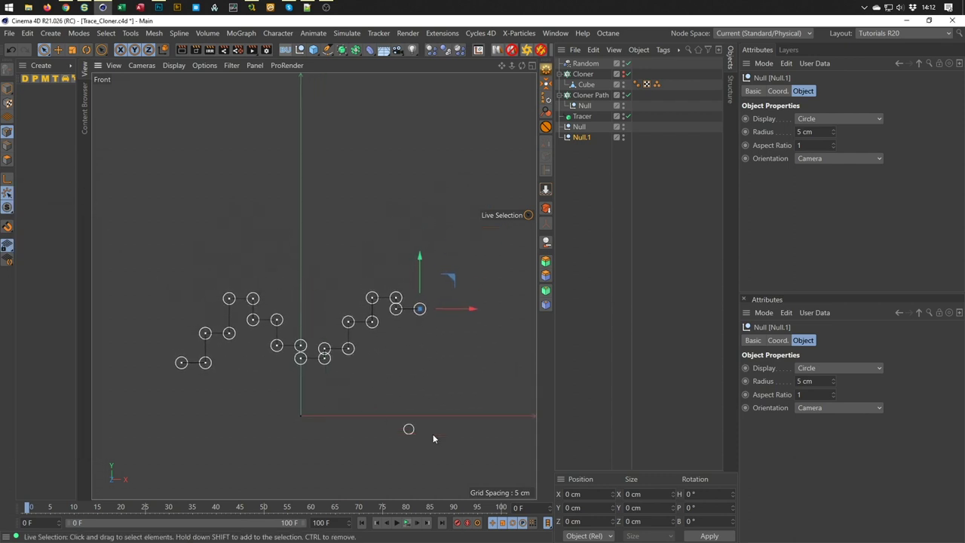
Set the vertical position of both Null.1 and Null to 200 cm.
{"action": "left_click", "coordinate": [586, 507]}
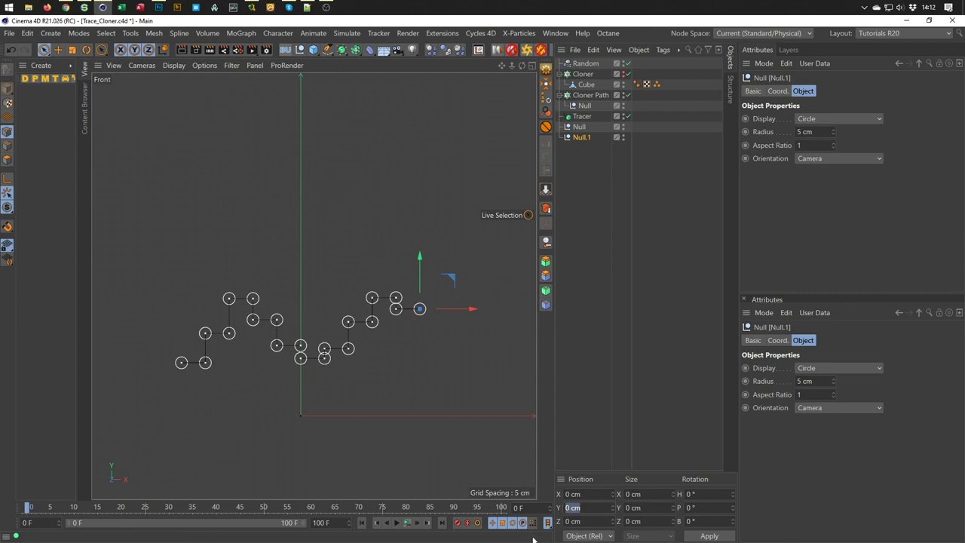
{"action": "left_click", "coordinate": [584, 140]}
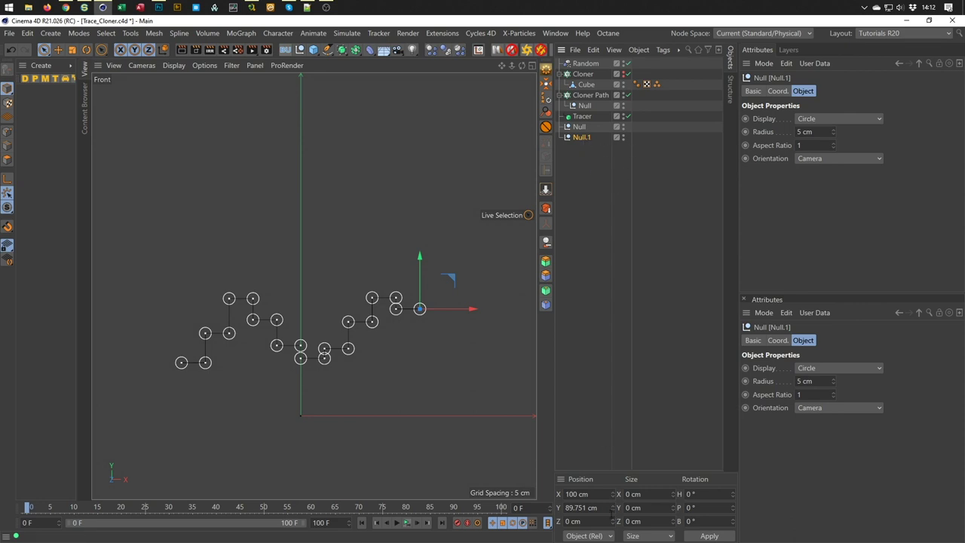
{"action": "type", "text": "200"}
{"action": "key", "text": "Return"}
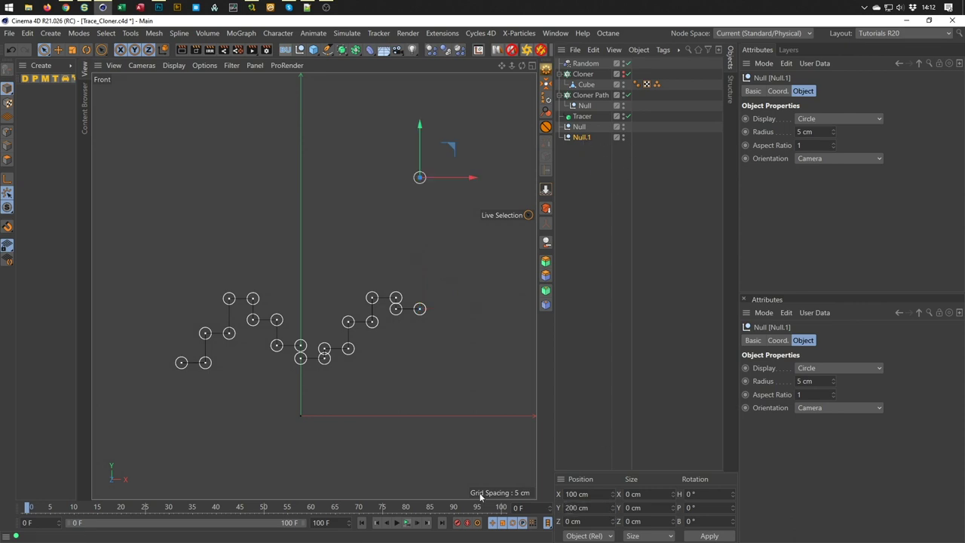
{"action": "left_click", "coordinate": [579, 127]}
{"action": "double_click", "coordinate": [584, 507]}
{"action": "type", "text": "20"}
{"action": "key", "text": "Return"}
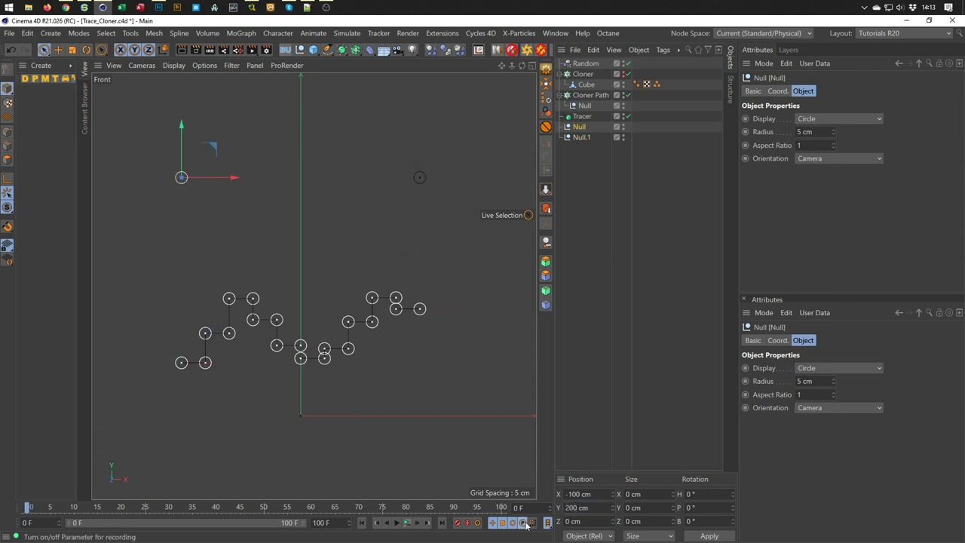
Select Null and Null.1 together and set their Z position to -100 cm.
{"action": "middle_click", "coordinate": [443, 256]}
{"action": "middle_click", "coordinate": [235, 225]}
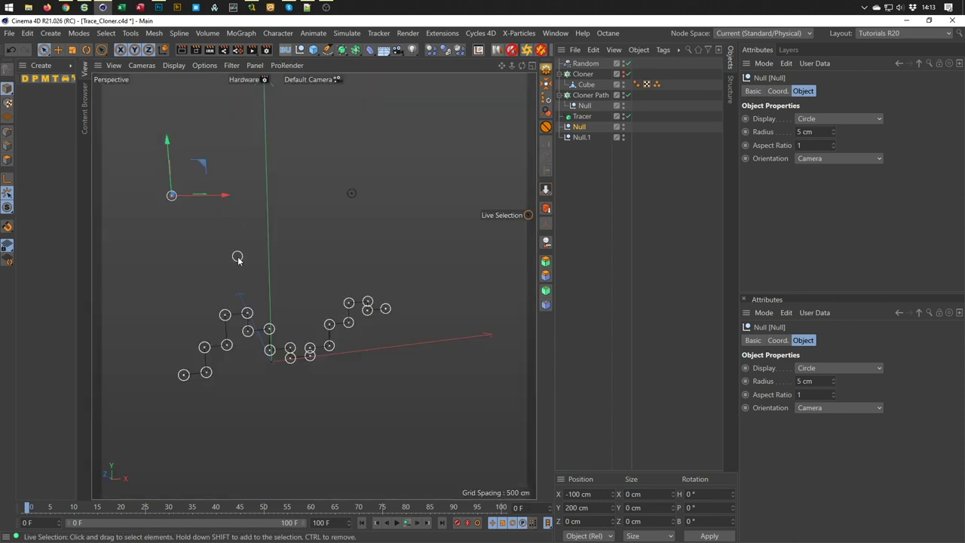
{"action": "mouse_move", "coordinate": [256, 282]}
{"action": "left_mouse_down", "text": "alt"}
{"action": "mouse_move", "coordinate": [211, 287]}
{"action": "mouse_move", "coordinate": [254, 338]}
{"action": "mouse_move", "coordinate": [320, 294]}
{"action": "mouse_move", "coordinate": [194, 292]}
{"action": "mouse_move", "coordinate": [316, 292]}
{"action": "mouse_move", "coordinate": [330, 281]}
{"action": "mouse_move", "coordinate": [283, 290]}
{"action": "mouse_move", "coordinate": [300, 298]}
{"action": "mouse_move", "coordinate": [245, 294]}
{"action": "mouse_move", "coordinate": [233, 339]}
{"action": "left_mouse_up", "text": "alt"}
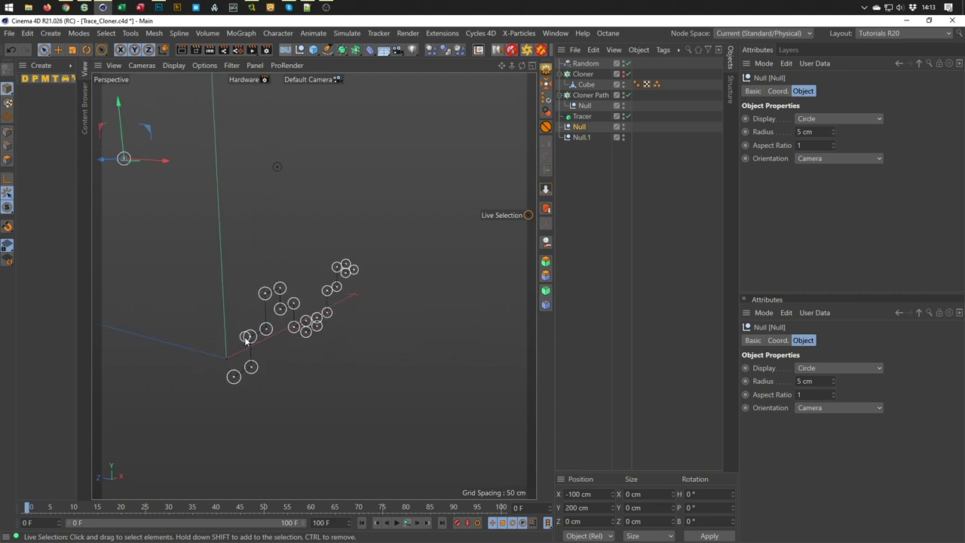
{"action": "left_click_drag", "start_coordinate": [317, 299], "coordinate": [356, 303], "text": "alt"}
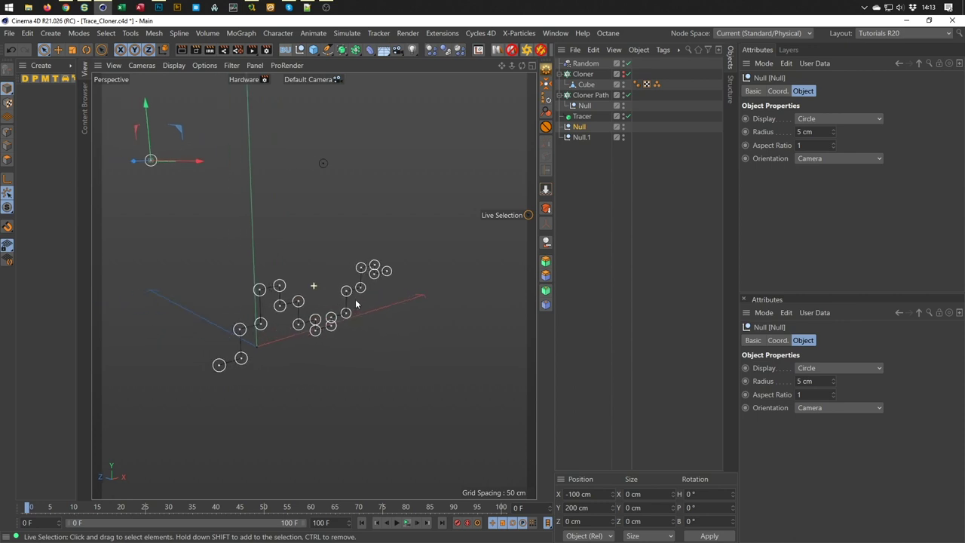
{"action": "left_click", "coordinate": [580, 137], "text": "ctrl"}
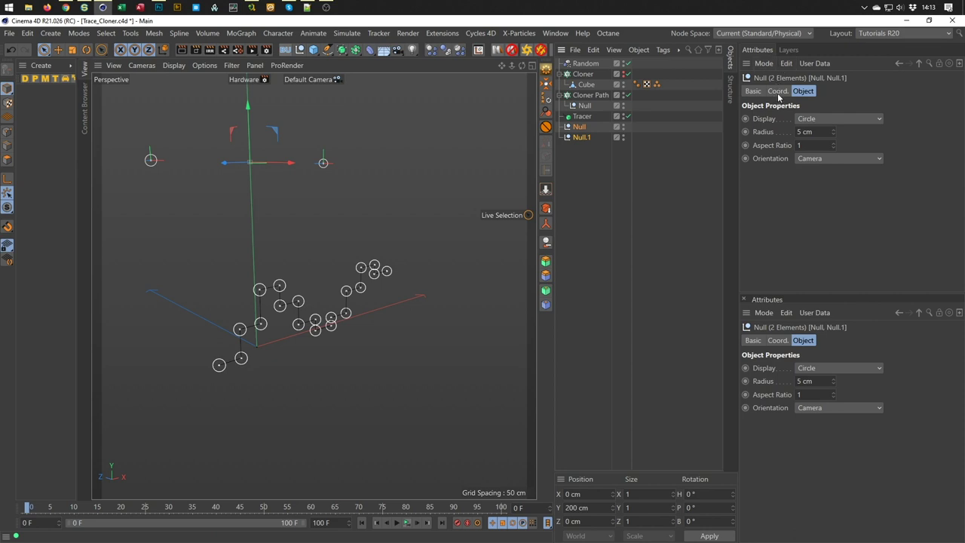
{"action": "left_click", "coordinate": [777, 92]}
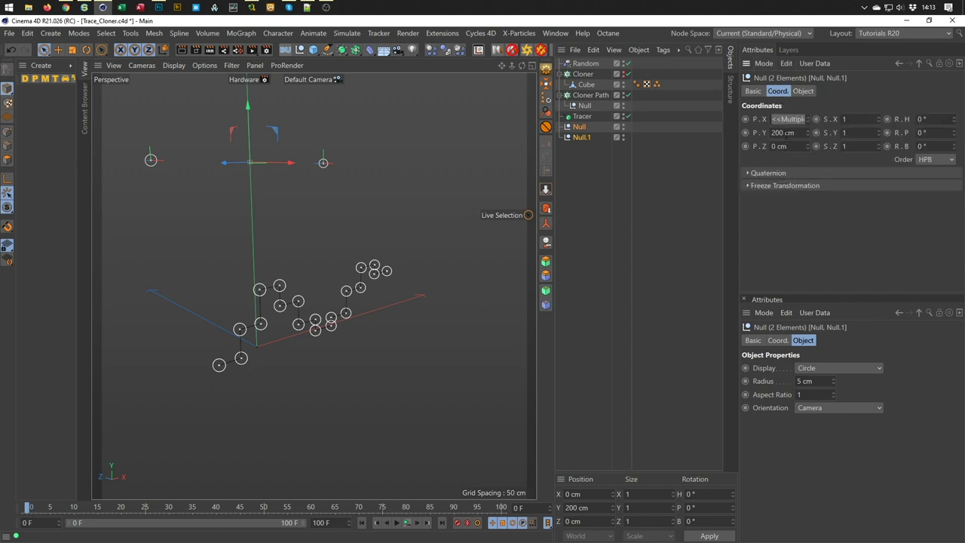
{"action": "double_click", "coordinate": [784, 146]}
{"action": "type", "text": "-100"}
{"action": "key", "text": "Return"}
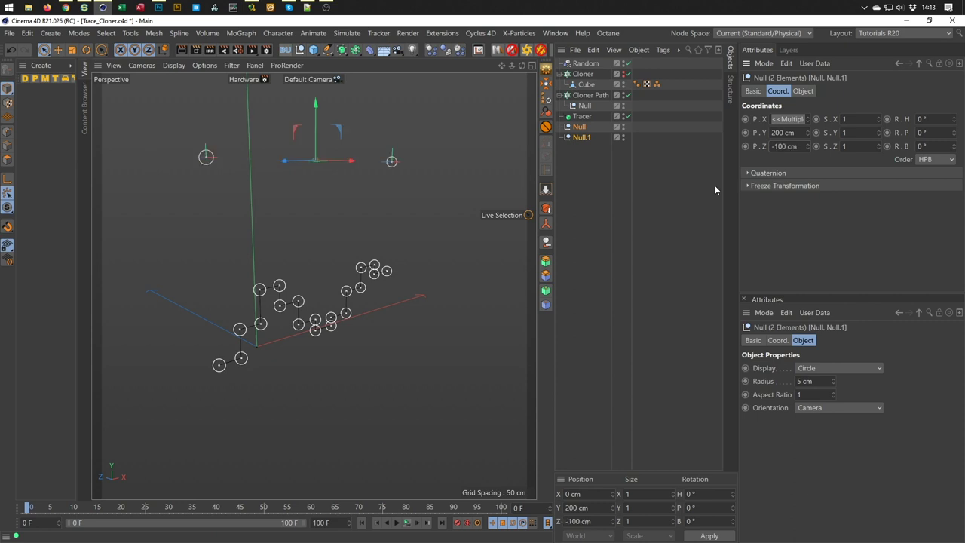
Check the nulls' placement in the four-view layout, then return to single perspective.
{"action": "middle_click", "coordinate": [312, 341]}
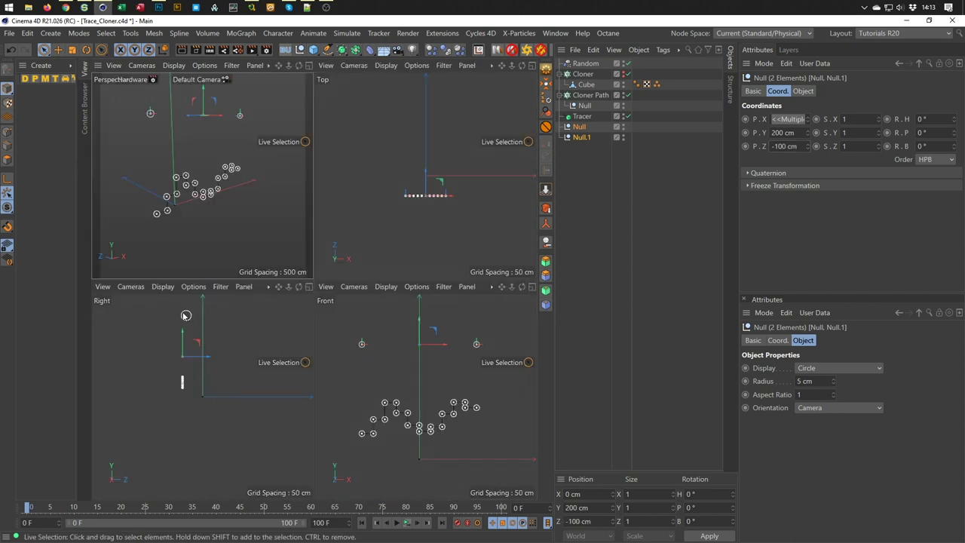
{"action": "scroll", "coordinate": [204, 387], "scroll_direction": "up", "scroll_amount": 2}
{"action": "scroll", "coordinate": [211, 396], "scroll_direction": "up", "scroll_amount": 2}
{"action": "scroll", "coordinate": [199, 405], "scroll_direction": "up", "scroll_amount": 2}
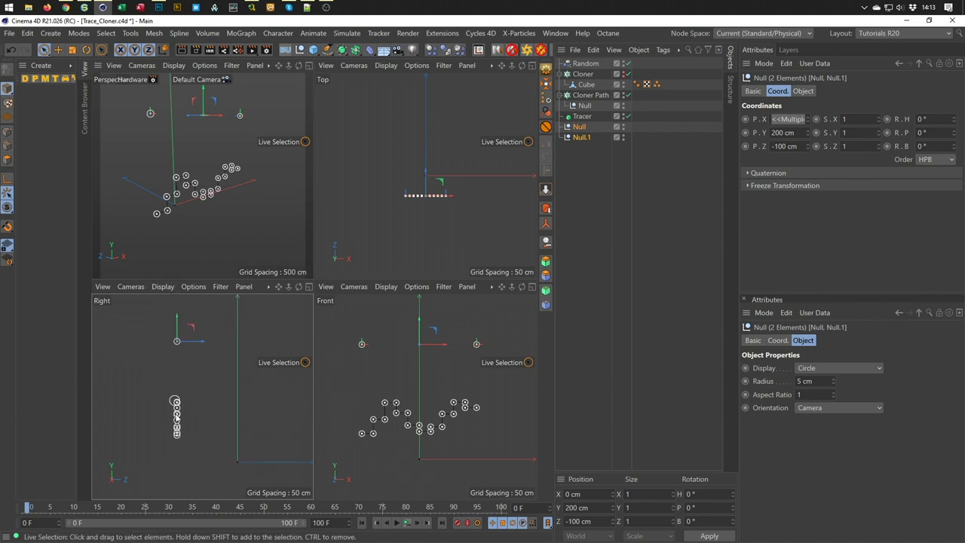
{"action": "middle_click", "coordinate": [200, 167]}
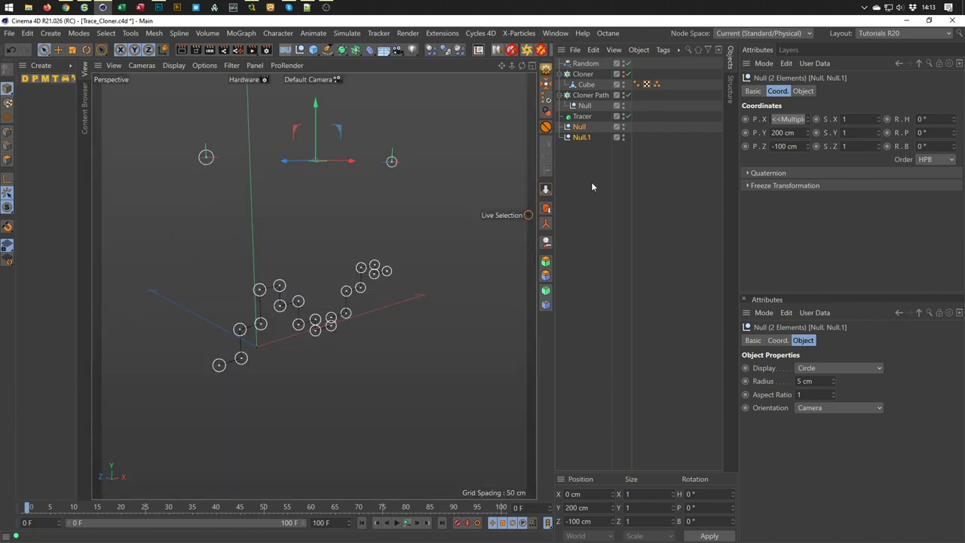
Add Null and Null.1 to the Tracer's Trace Link list.
{"action": "left_click", "coordinate": [586, 118]}
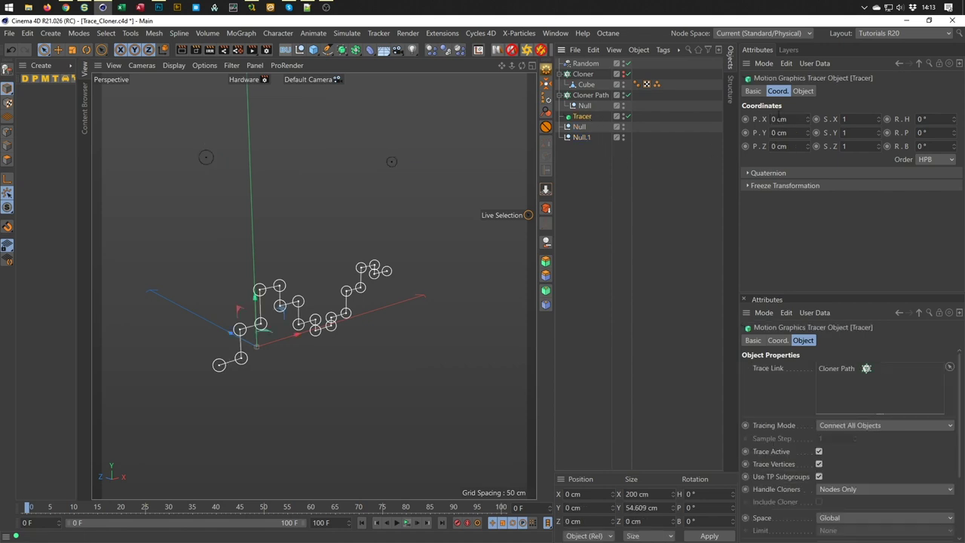
{"action": "left_click", "coordinate": [802, 91]}
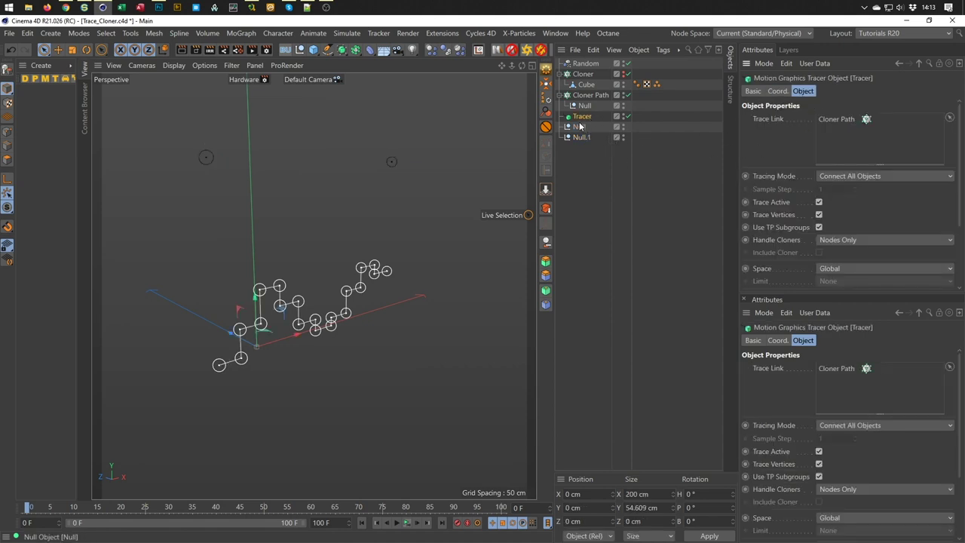
{"action": "left_click_drag", "start_coordinate": [823, 126], "coordinate": [830, 123]}
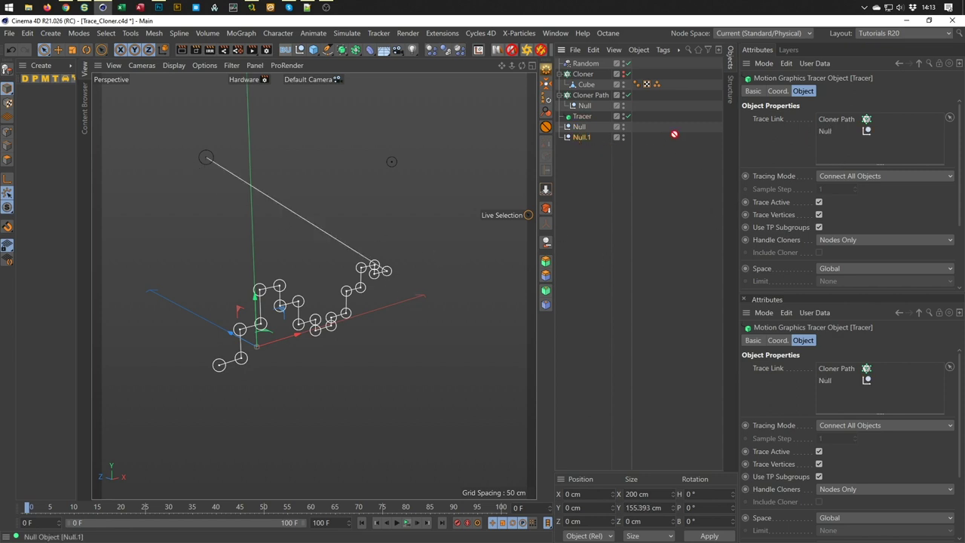
{"action": "left_click_drag", "start_coordinate": [800, 128], "coordinate": [827, 131]}
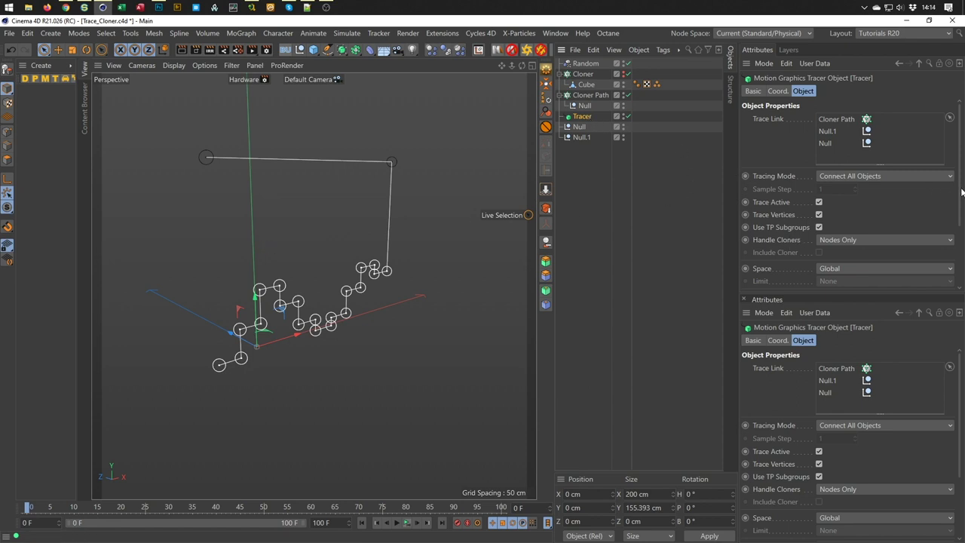
Turn on Close Spline so the stepped trace forms a closed loop.
{"action": "scroll", "coordinate": [889, 196], "scroll_direction": "down", "scroll_amount": 5}
{"action": "left_click", "coordinate": [818, 218]}
{"action": "key", "text": "h"}
{"action": "left_click_drag", "start_coordinate": [393, 343], "coordinate": [294, 322], "text": "alt"}
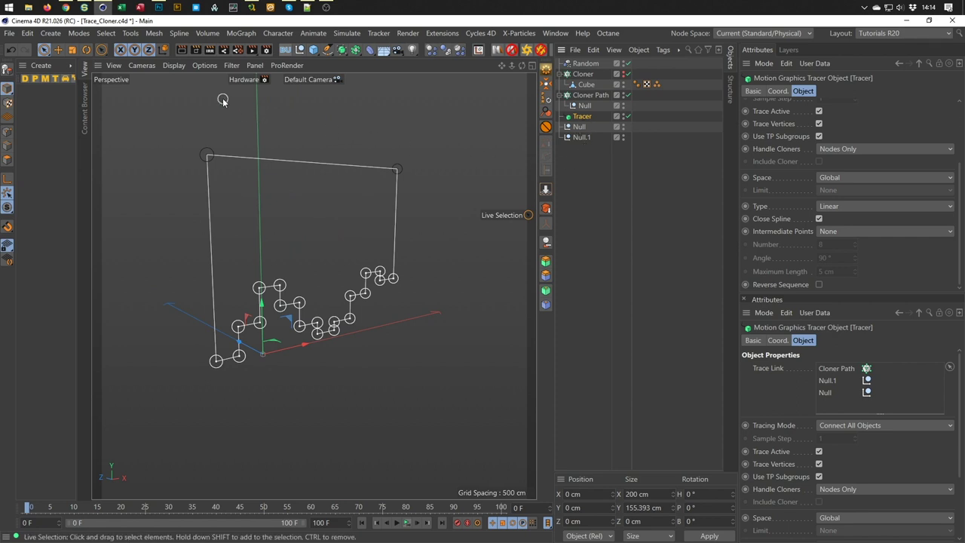
Wrap the Tracer in an Extrude and set its Movement Z depth to 200 cm.
{"action": "left_click", "coordinate": [341, 50]}
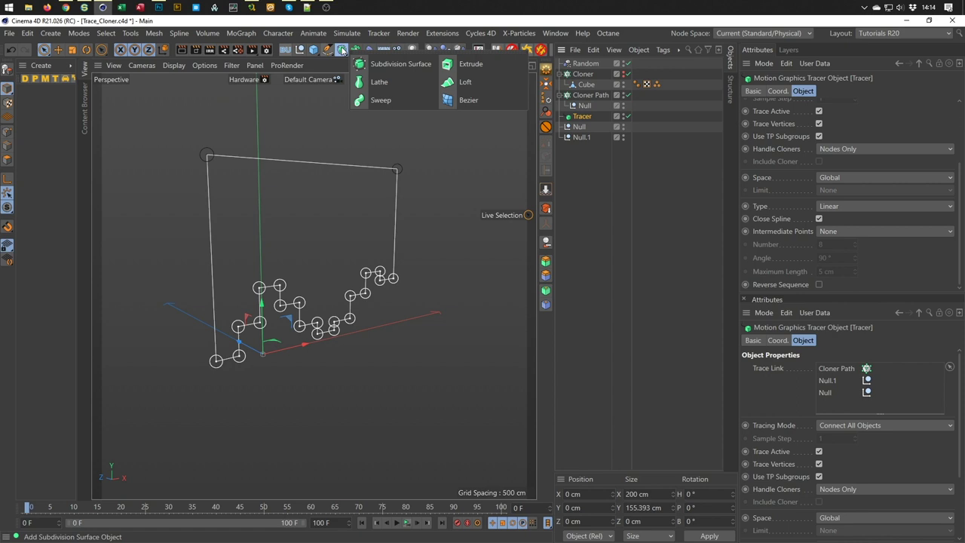
{"action": "left_click", "coordinate": [473, 66], "text": "alt"}
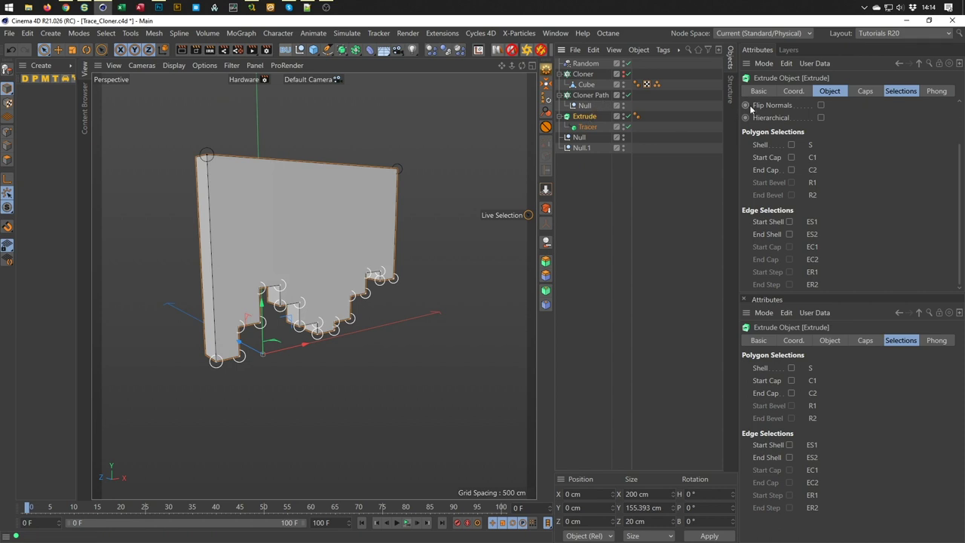
{"action": "left_click", "coordinate": [829, 91]}
{"action": "left_click", "coordinate": [930, 118]}
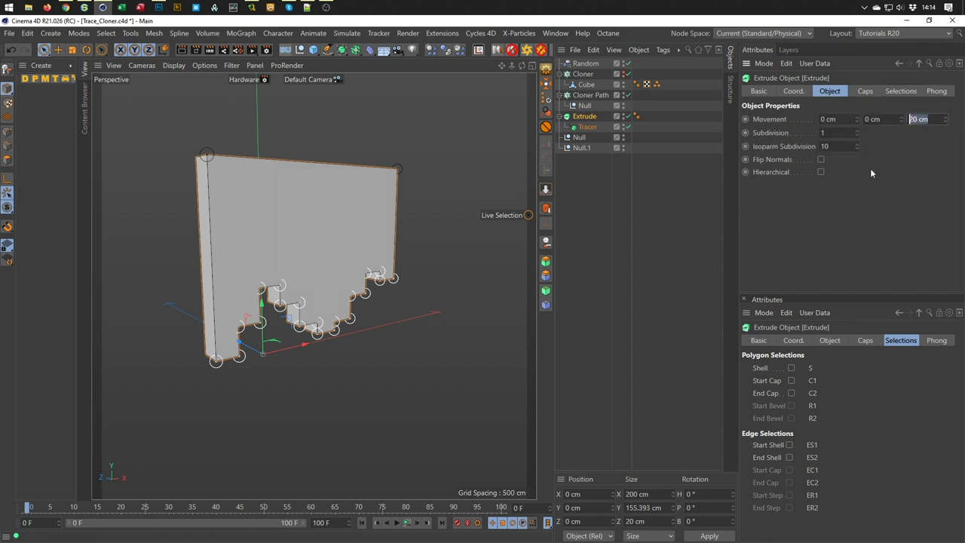
{"action": "type", "text": "-200"}
{"action": "key", "text": "Return"}
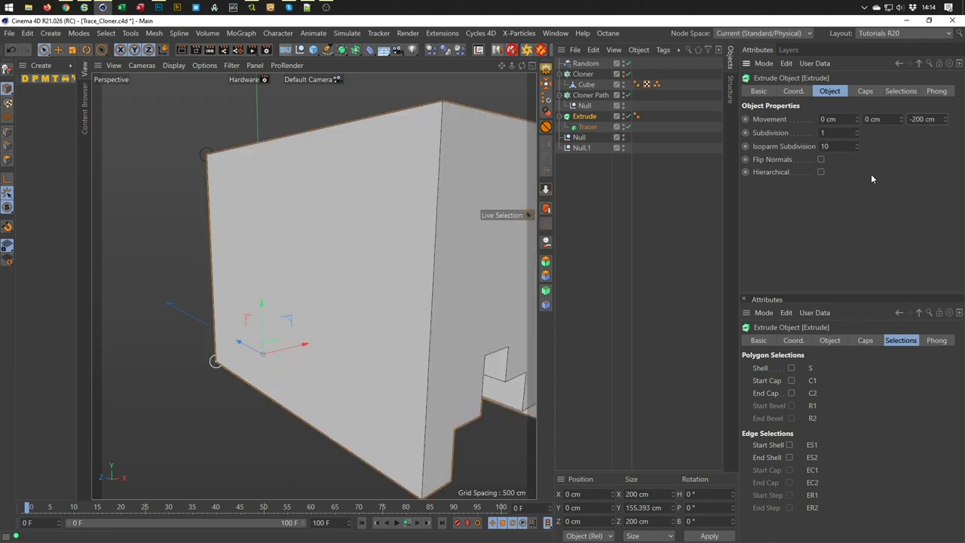
{"action": "left_click", "coordinate": [928, 120]}
{"action": "type", "text": "200"}
{"action": "key", "text": "Return"}
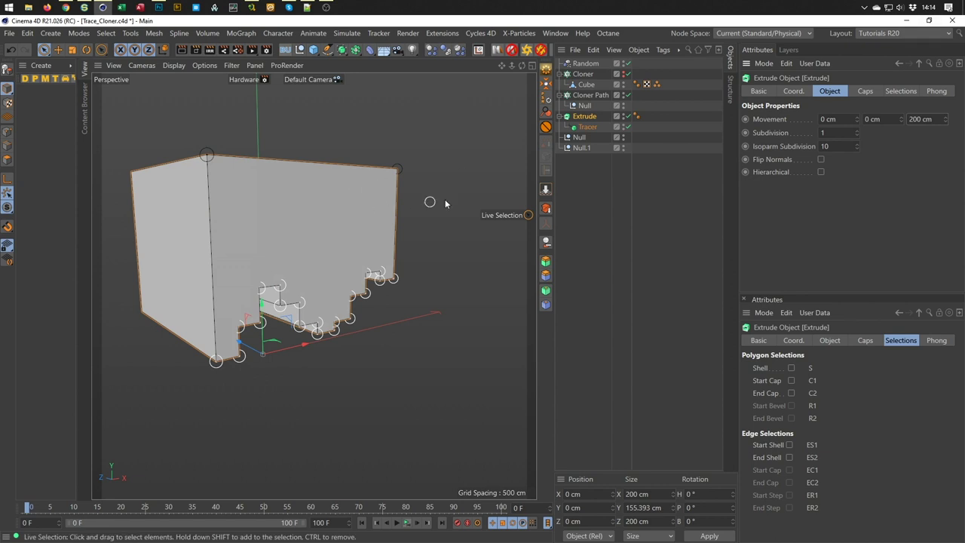
Re-enable the Cloner and play the animation to see the slabs against the block.
{"action": "left_click", "coordinate": [627, 74]}
{"action": "left_click_drag", "start_coordinate": [301, 226], "coordinate": [332, 238], "text": "alt"}
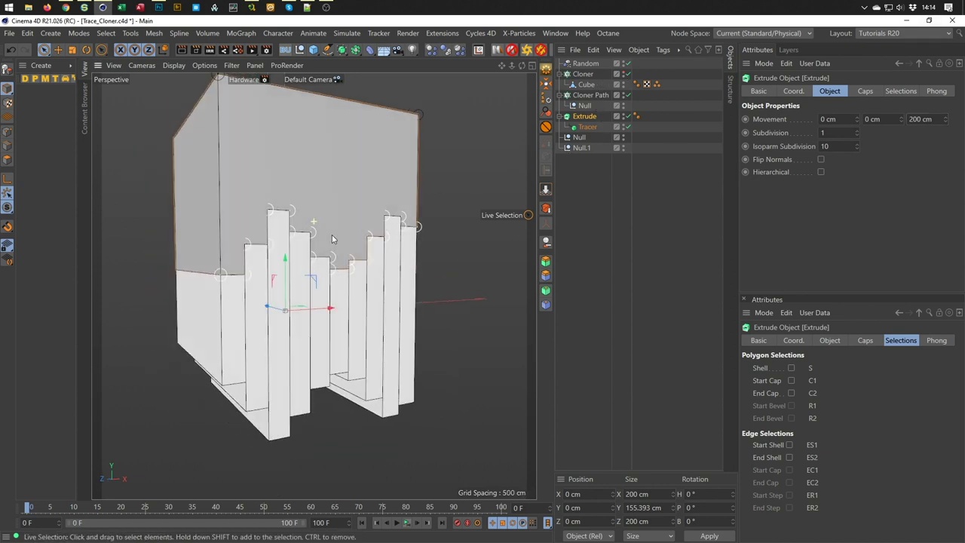
{"action": "left_click", "coordinate": [406, 522]}
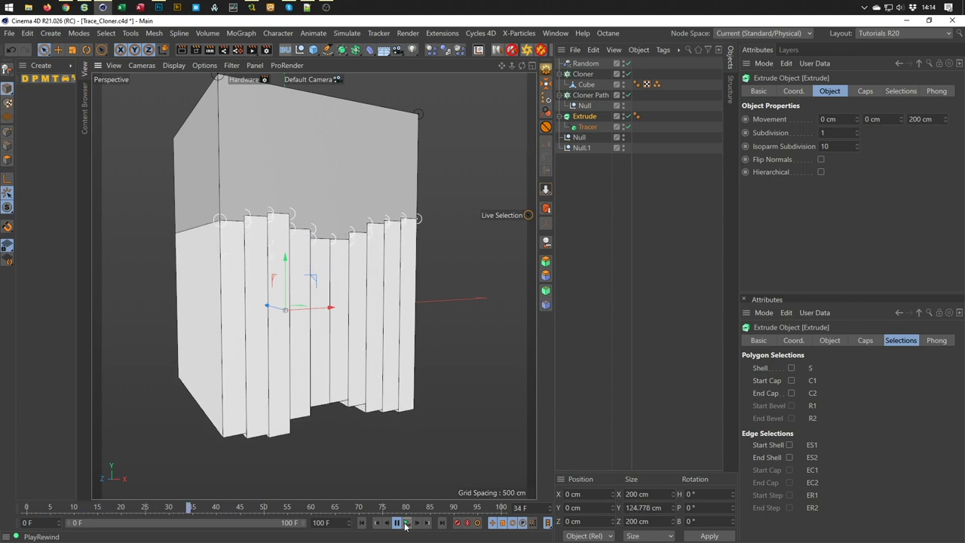
{"action": "left_click", "coordinate": [405, 526]}
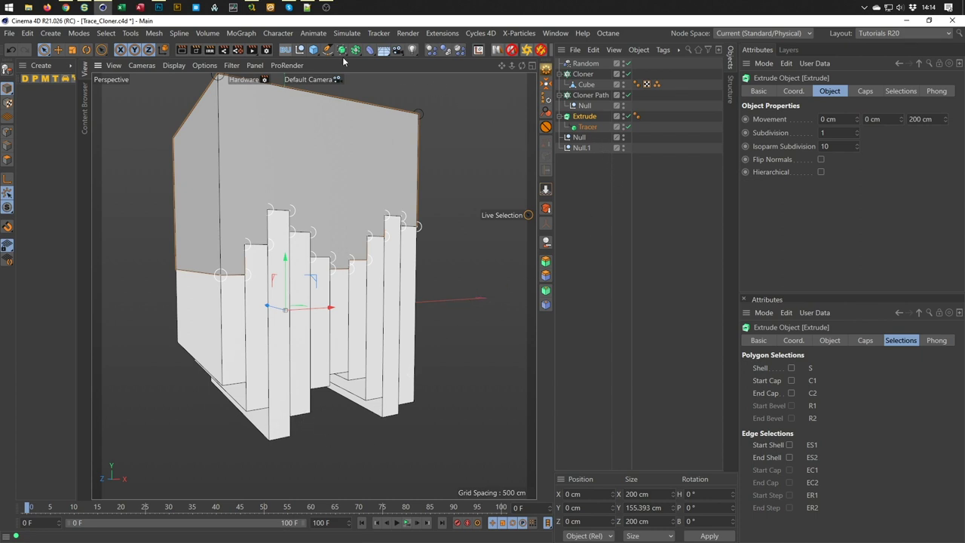
Add a Symmetry object, nest the Extrude inside it, and set Mirror Plane to XZ.
{"action": "left_click_drag", "start_coordinate": [346, 47], "coordinate": [472, 103]}
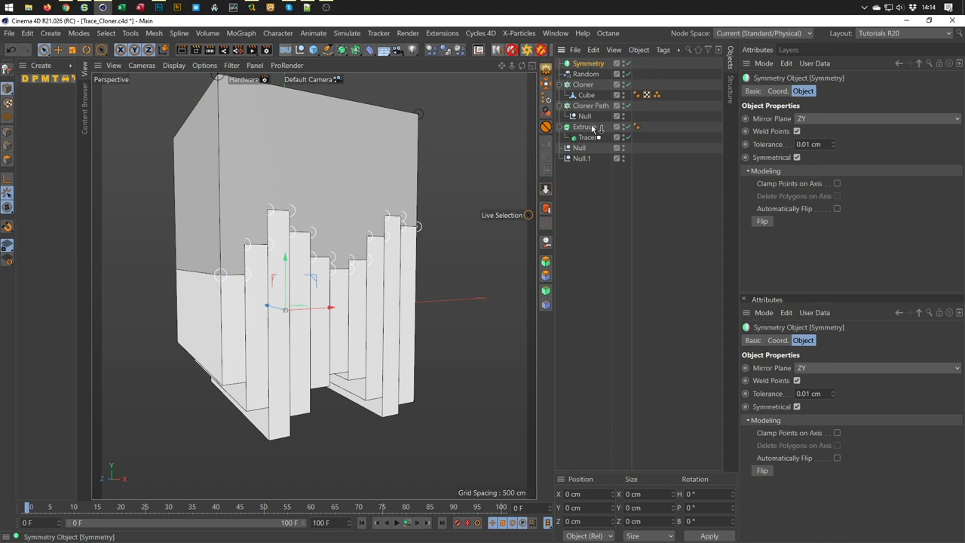
{"action": "left_click_drag", "start_coordinate": [582, 128], "coordinate": [578, 137]}
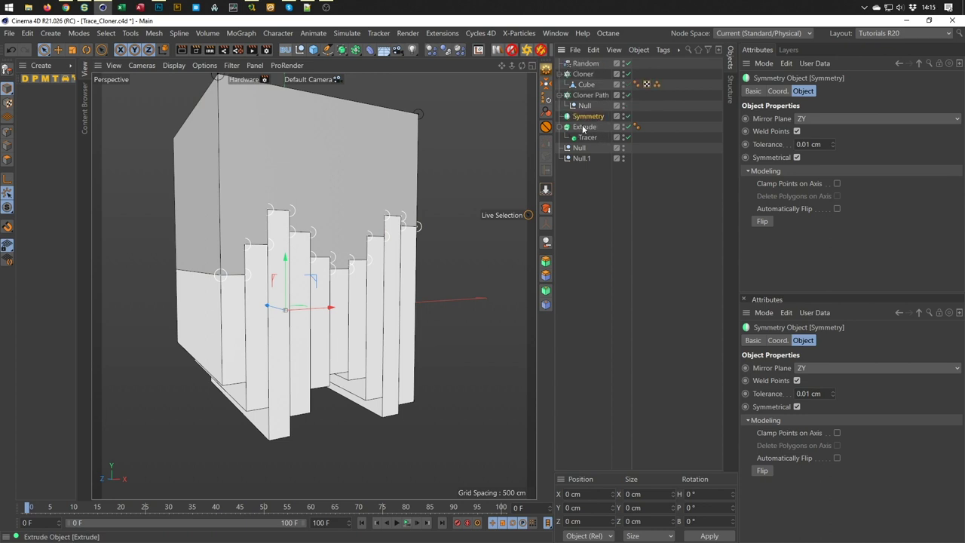
{"action": "left_click", "coordinate": [584, 128]}
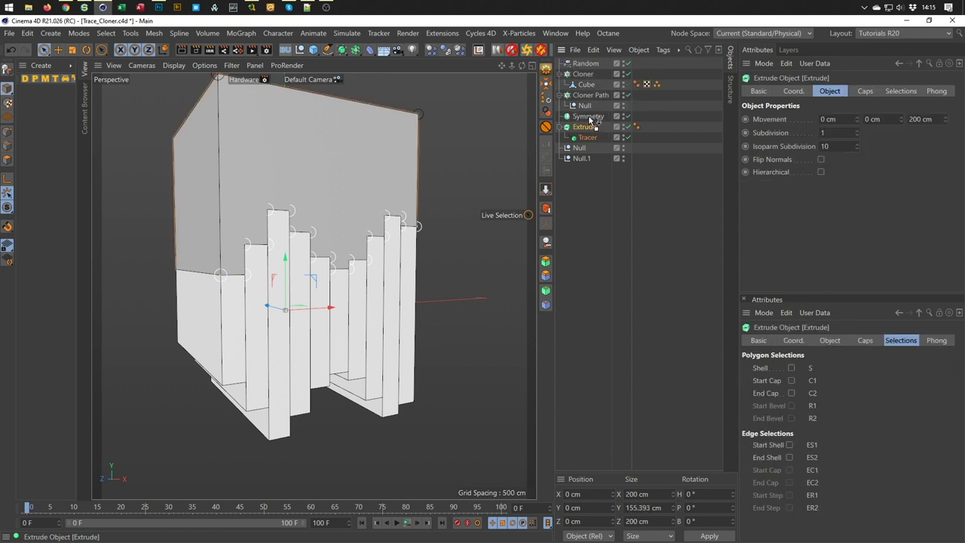
{"action": "left_click_drag", "start_coordinate": [591, 119], "coordinate": [589, 118]}
{"action": "left_click", "coordinate": [588, 117]}
{"action": "left_click", "coordinate": [807, 119]}
{"action": "left_click", "coordinate": [815, 158]}
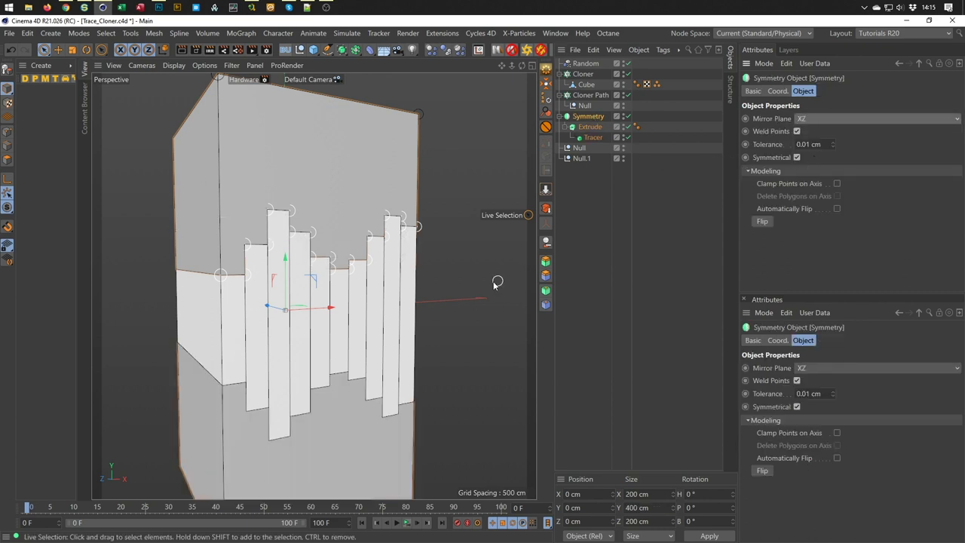
Play the animation and orbit around the mirrored block to inspect it.
{"action": "left_click_drag", "start_coordinate": [496, 284], "coordinate": [417, 454], "text": "alt"}
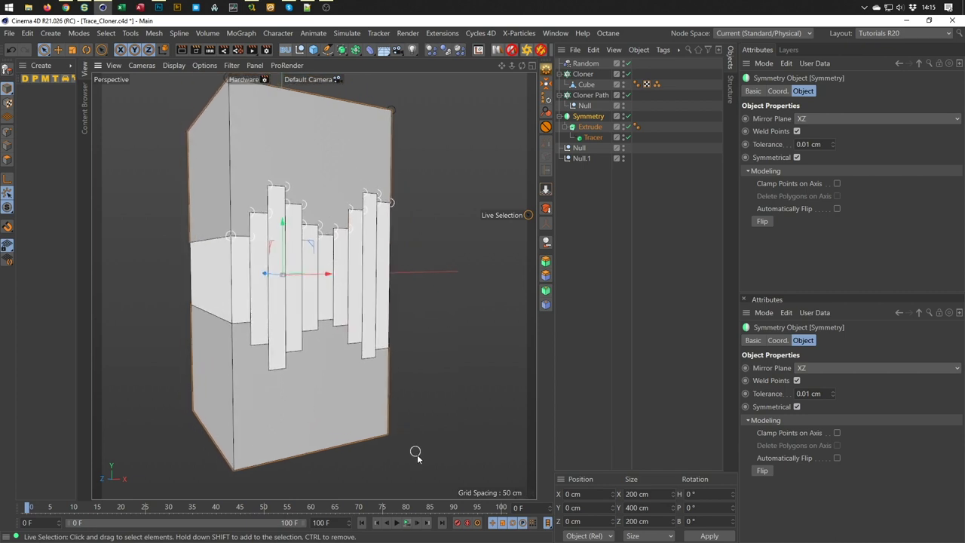
{"action": "left_click", "coordinate": [407, 522]}
{"action": "left_click_drag", "start_coordinate": [266, 233], "coordinate": [333, 216], "text": "alt"}
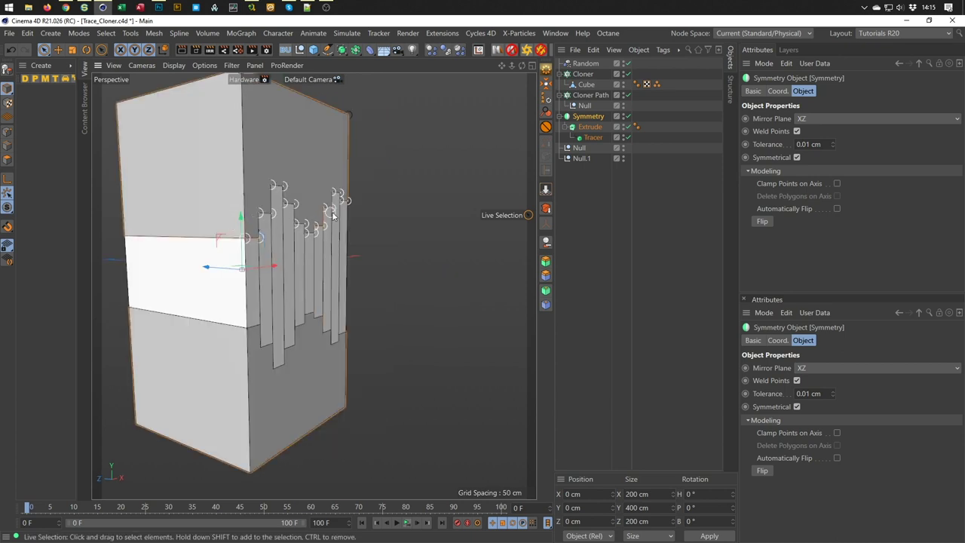
{"action": "left_click_drag", "start_coordinate": [290, 264], "coordinate": [343, 262], "text": "alt"}
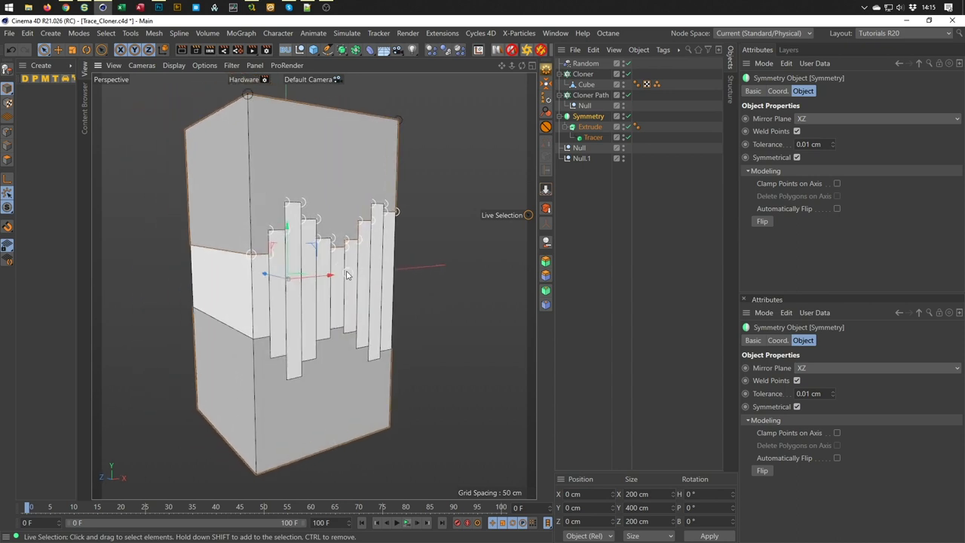
{"action": "left_click_drag", "start_coordinate": [285, 244], "coordinate": [312, 244], "text": "alt"}
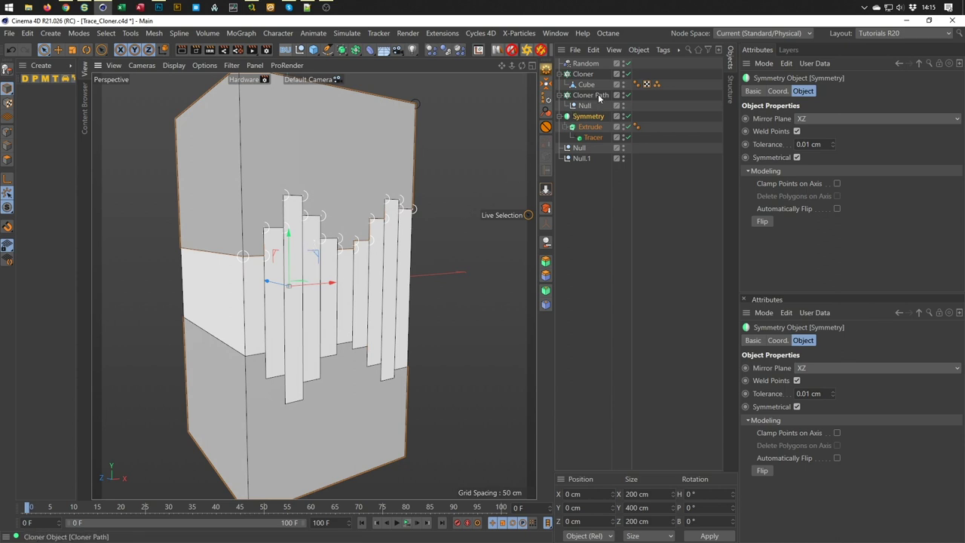
Turn off Align Clone on the Cloner Path.
{"action": "left_click", "coordinate": [597, 94]}
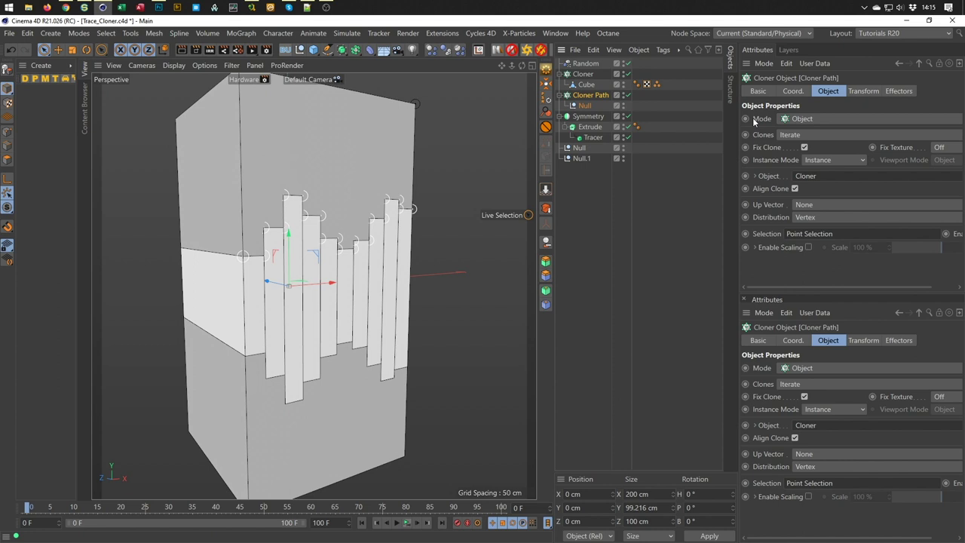
{"action": "left_click", "coordinate": [863, 91]}
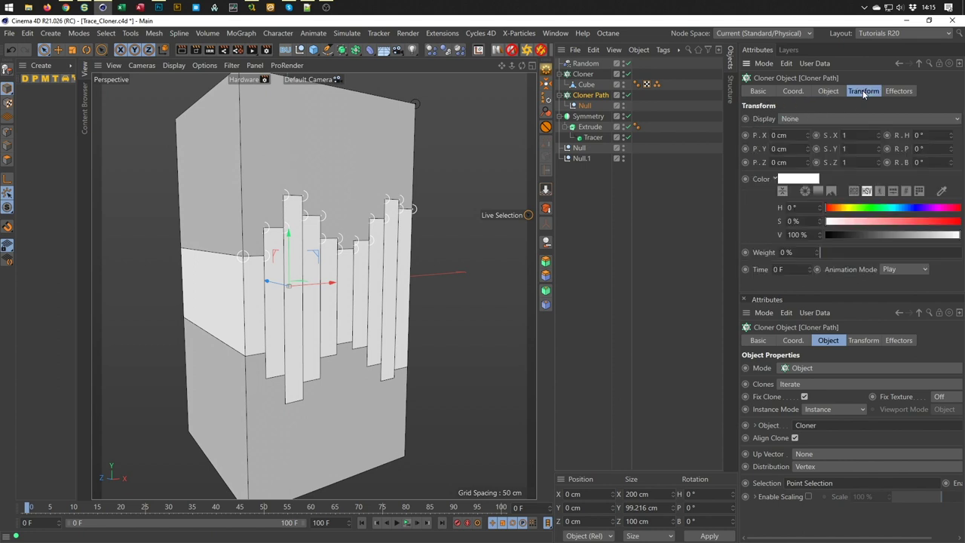
{"action": "mouse_move", "coordinate": [808, 163]}
{"action": "left_mouse_down"}
{"action": "mouse_move", "coordinate": [808, 150]}
{"action": "mouse_move", "coordinate": [810, 163]}
{"action": "left_mouse_up"}
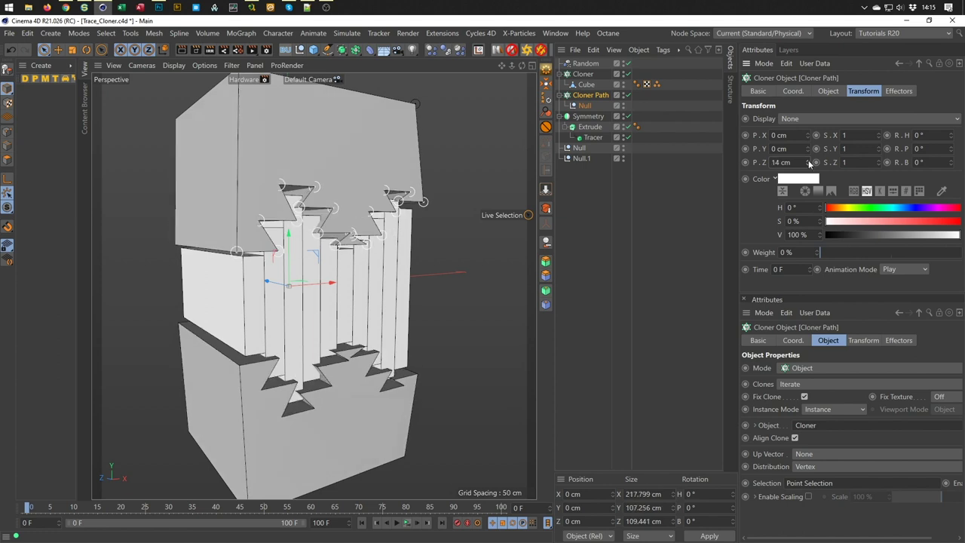
{"action": "left_click", "coordinate": [823, 89]}
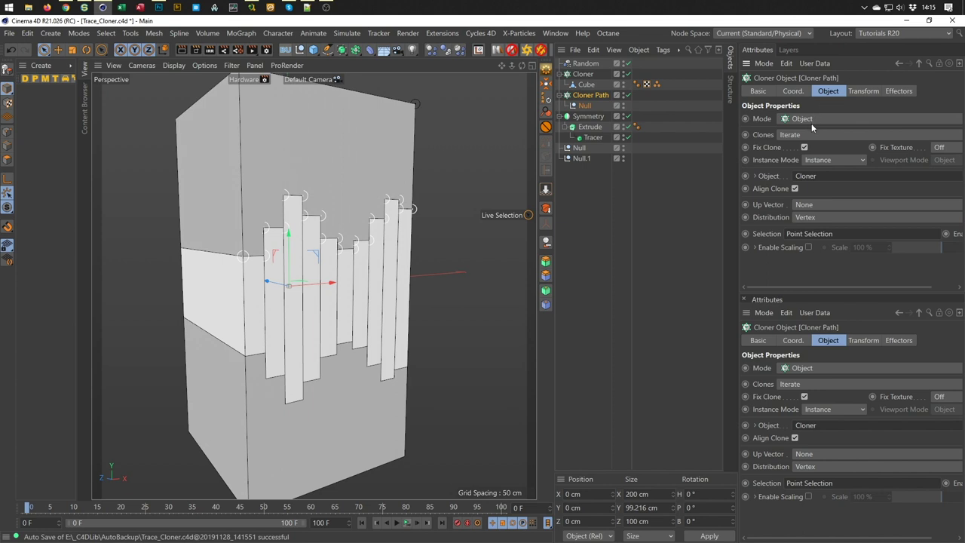
{"action": "left_click", "coordinate": [795, 189]}
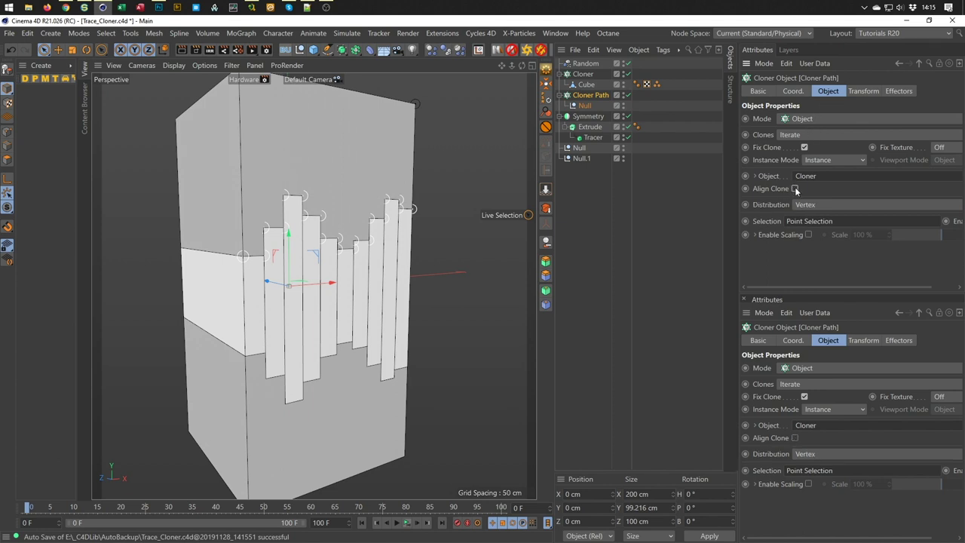
Set the Cloner Path's per-clone P.Z offset to -20 cm.
{"action": "left_click", "coordinate": [861, 91]}
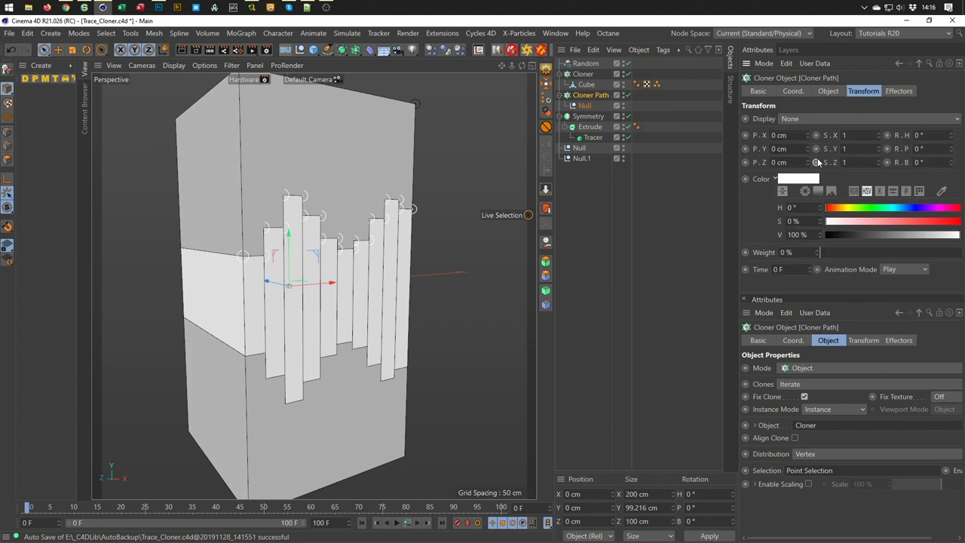
{"action": "mouse_move", "coordinate": [808, 162]}
{"action": "left_mouse_down"}
{"action": "mouse_move", "coordinate": [784, 163]}
{"action": "mouse_move", "coordinate": [822, 162]}
{"action": "left_mouse_up"}
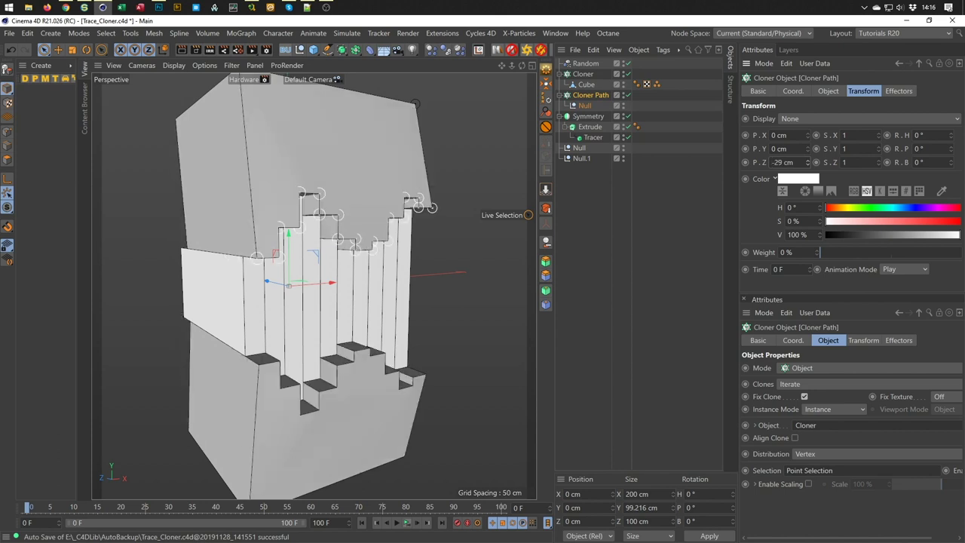
{"action": "double_click", "coordinate": [800, 162]}
{"action": "key", "text": "BackSpace"}
{"action": "type", "text": "0"}
{"action": "key", "text": "Return"}
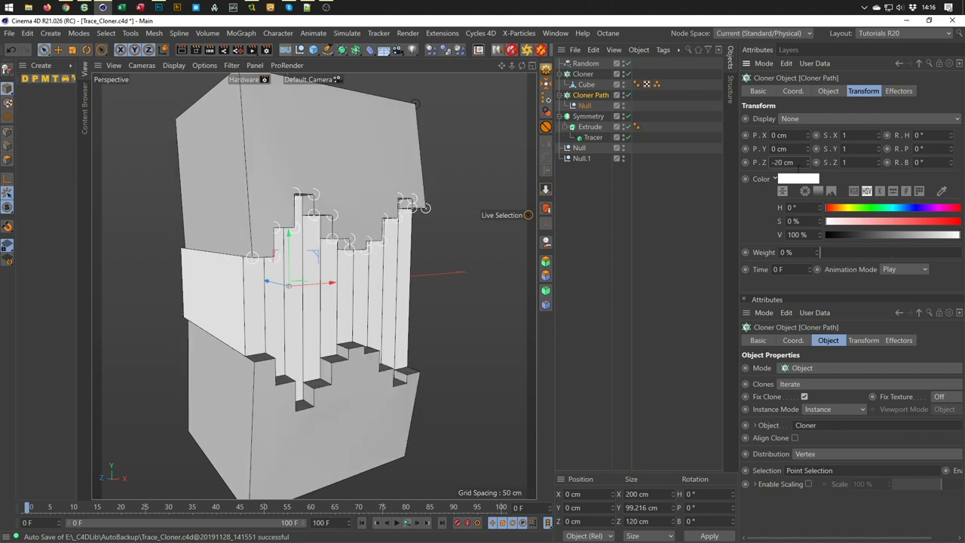
Select Null and Null.1 and show their coordinates.
{"action": "left_click", "coordinate": [577, 148]}
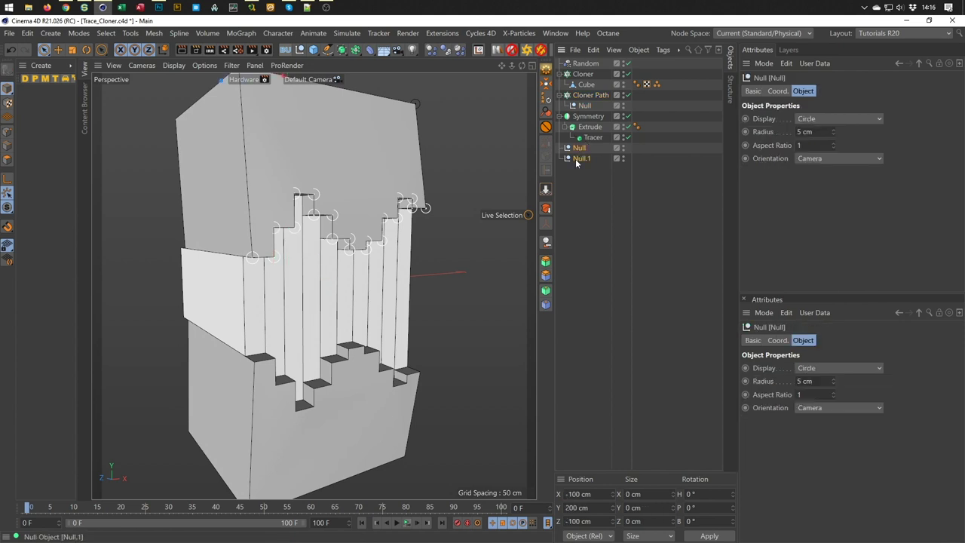
{"action": "left_click", "coordinate": [575, 159], "text": "shift"}
{"action": "left_click", "coordinate": [778, 90]}
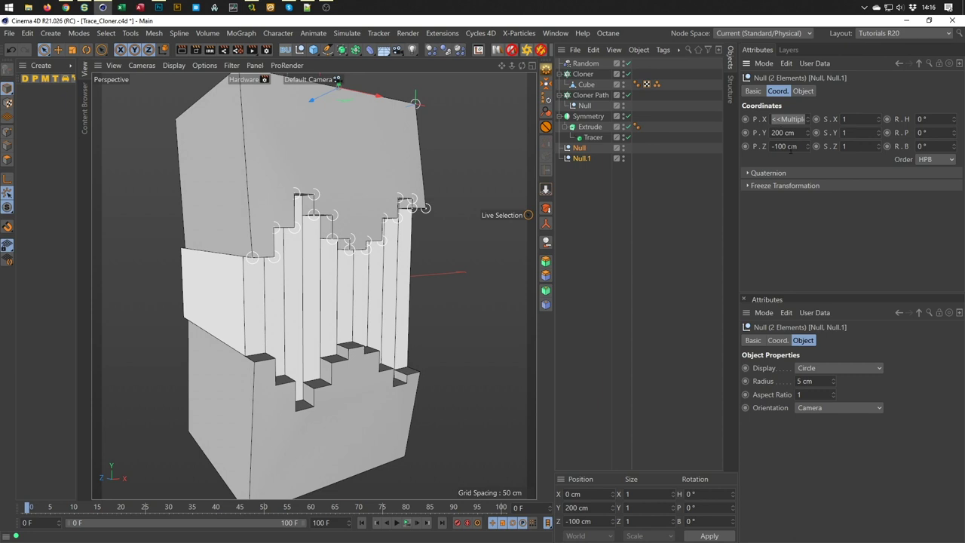
Set both nulls' Z position to -120 cm.
{"action": "left_click_drag", "start_coordinate": [778, 147], "coordinate": [801, 149]}
{"action": "type", "text": "20"}
{"action": "key", "text": "Return"}
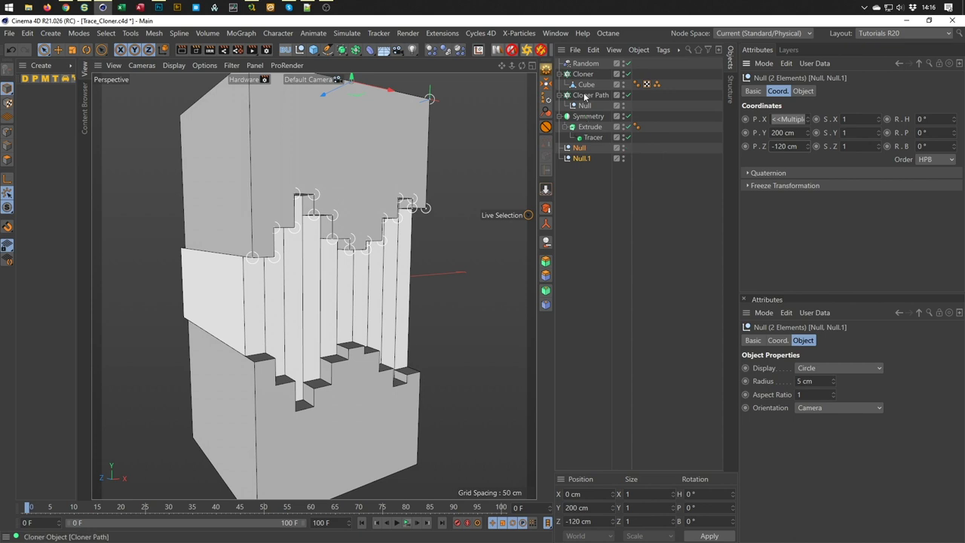
Deepen the Extrude's Movement Z to 240 cm.
{"action": "left_click", "coordinate": [589, 126]}
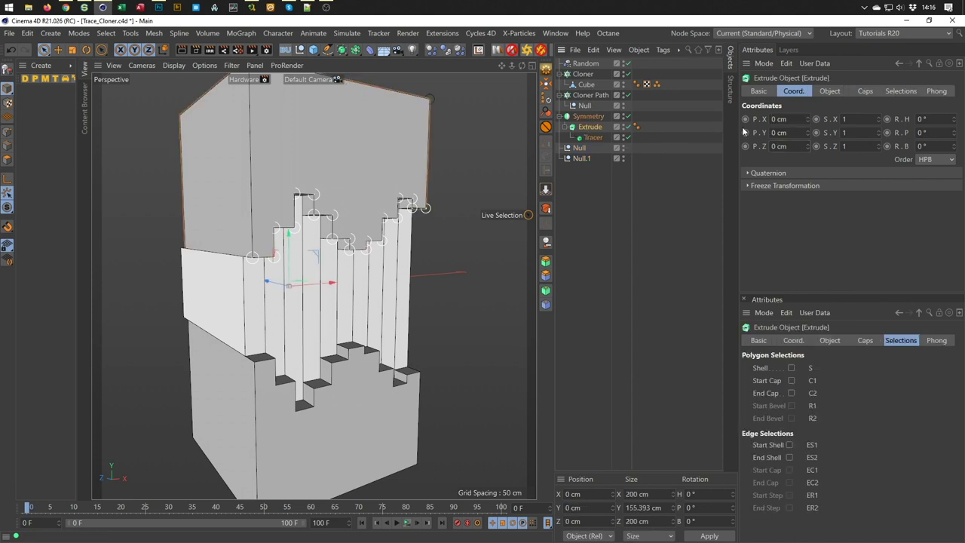
{"action": "left_click", "coordinate": [829, 91]}
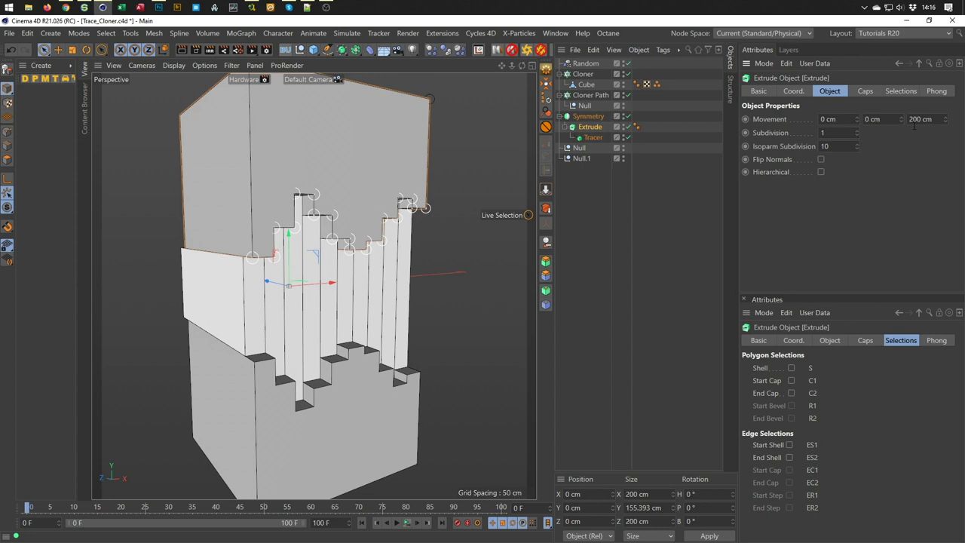
{"action": "left_click_drag", "start_coordinate": [911, 119], "coordinate": [933, 119]}
{"action": "type", "text": "240"}
{"action": "key", "text": "Return"}
Preview the deeper block in playback, then select the cloned Cube.
{"action": "scroll", "coordinate": [246, 261], "scroll_direction": "down", "scroll_amount": 3}
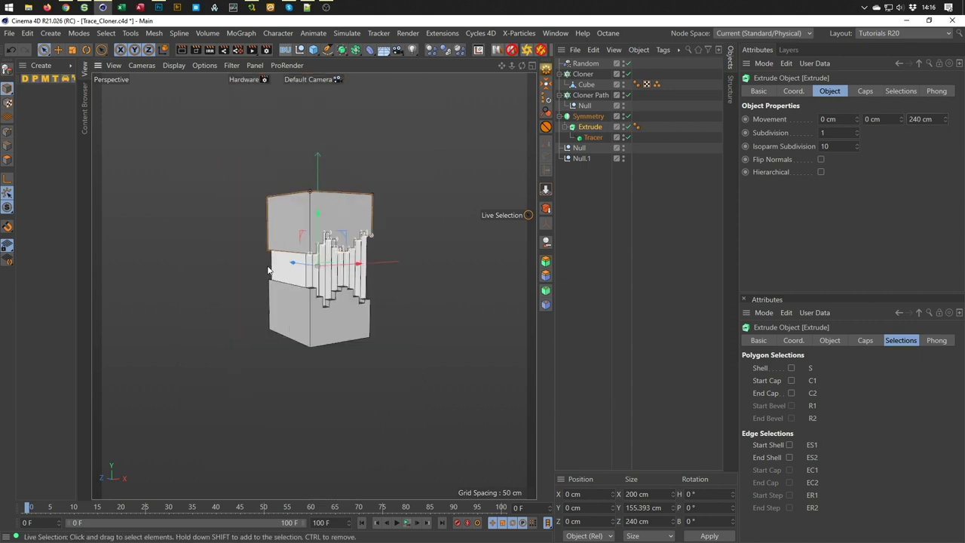
{"action": "mouse_move", "coordinate": [246, 261]}
{"action": "left_mouse_down", "text": "alt"}
{"action": "mouse_move", "coordinate": [169, 275]}
{"action": "mouse_move", "coordinate": [250, 242]}
{"action": "left_mouse_up", "text": "alt"}
{"action": "right_click_drag", "start_coordinate": [250, 242], "coordinate": [397, 273], "text": "alt"}
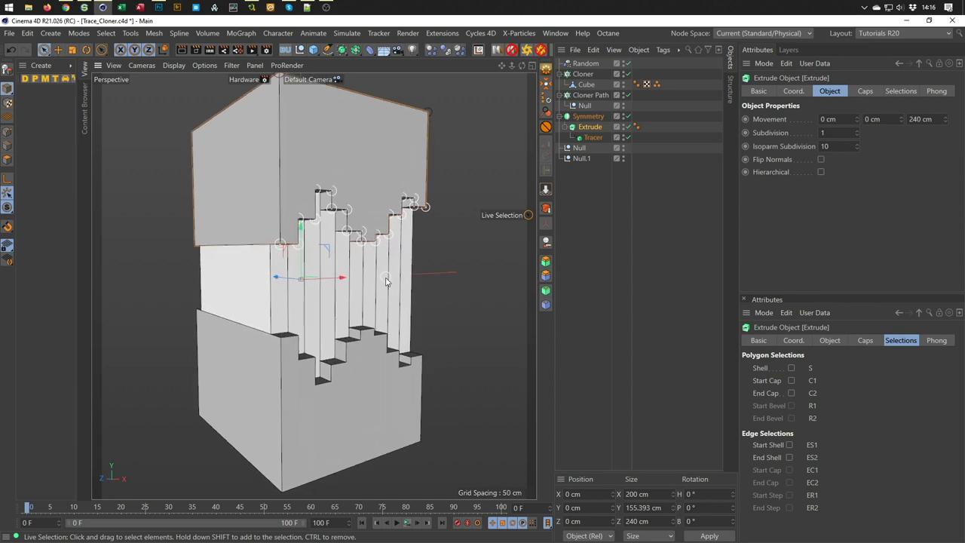
{"action": "left_click", "coordinate": [407, 529]}
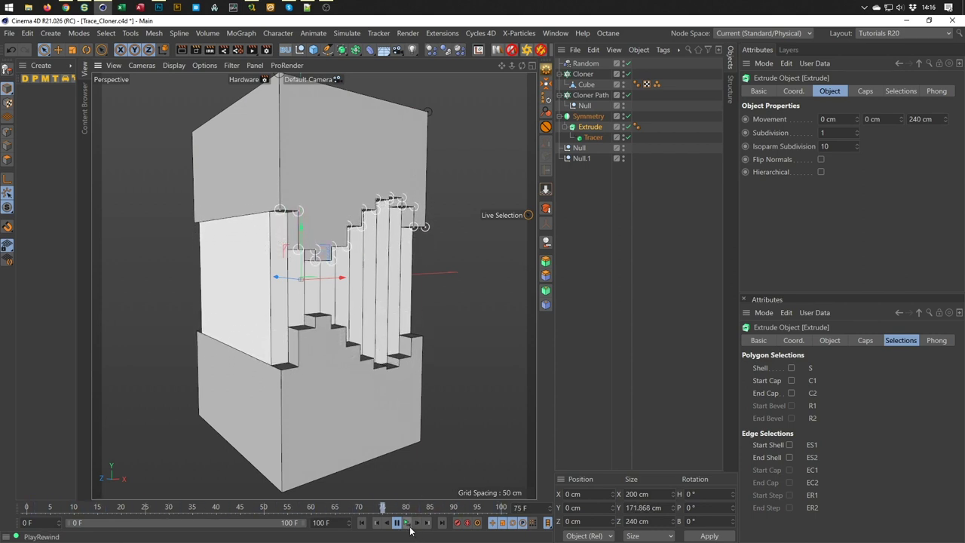
{"action": "left_click", "coordinate": [413, 525]}
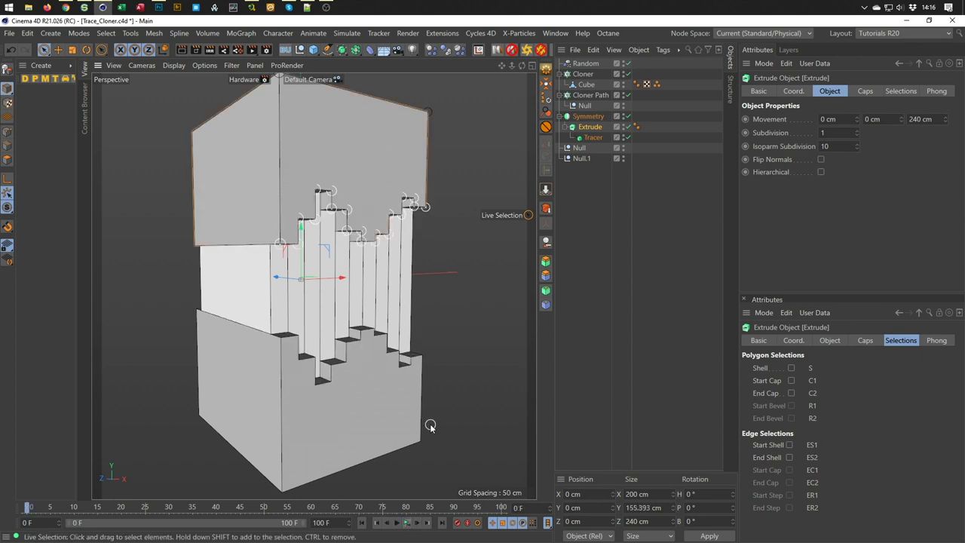
{"action": "left_click", "coordinate": [587, 85]}
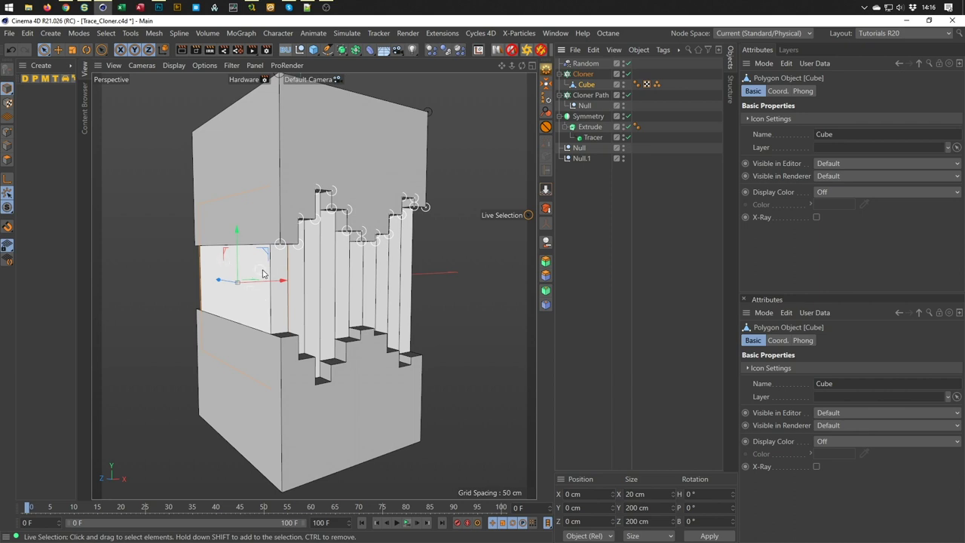
{"action": "key", "text": "alt+Tab"}
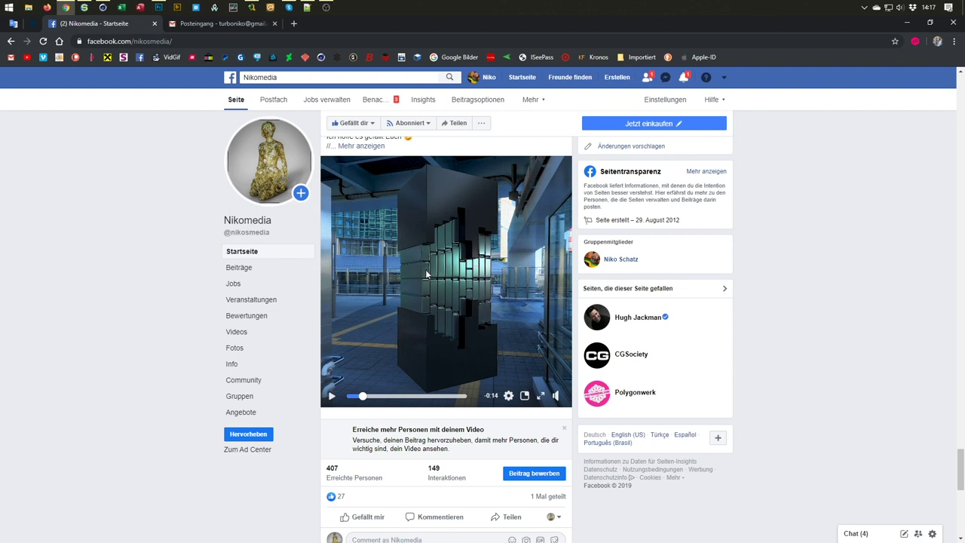
{"action": "left_click", "coordinate": [188, 23]}
{"action": "left_click", "coordinate": [82, 24]}
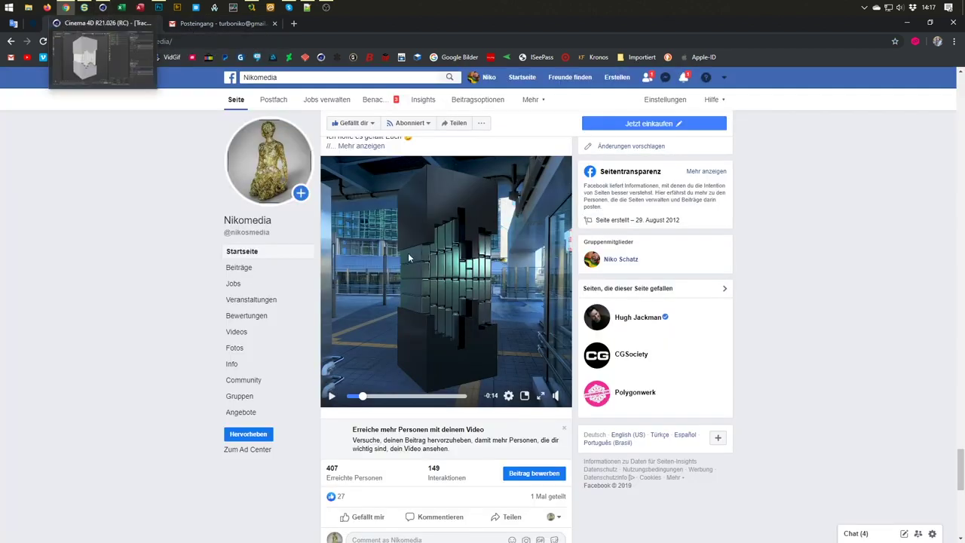
{"action": "left_click", "coordinate": [102, 10]}
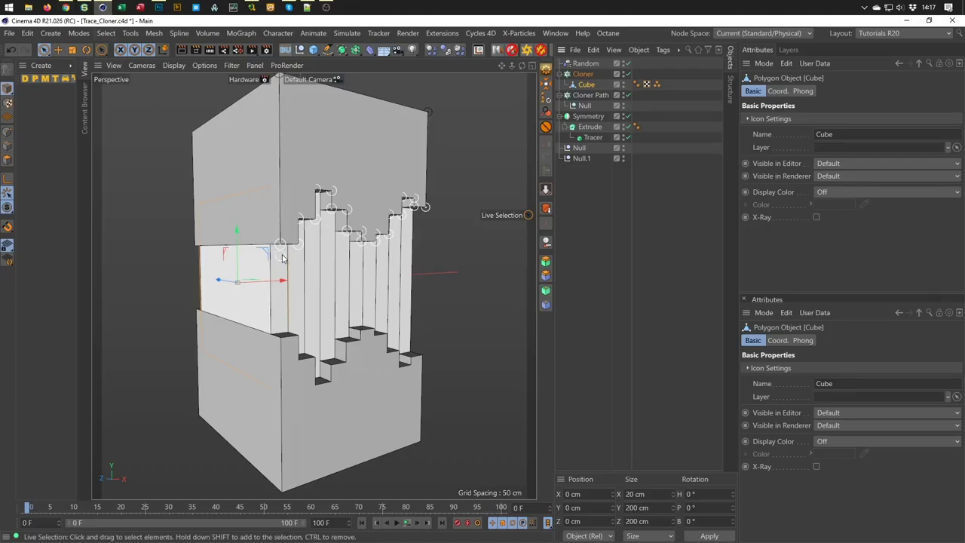
Collapse the Cloner Path, Symmetry and Cloner hierarchies and duplicate the Cloner as Cloner.1.
{"action": "left_click", "coordinate": [562, 98]}
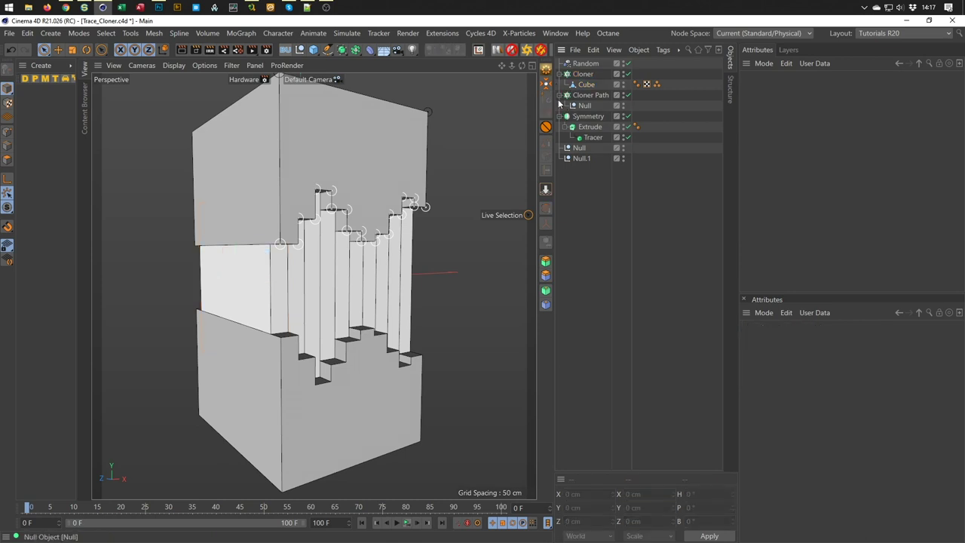
{"action": "left_click", "coordinate": [559, 96]}
{"action": "left_click", "coordinate": [560, 107]}
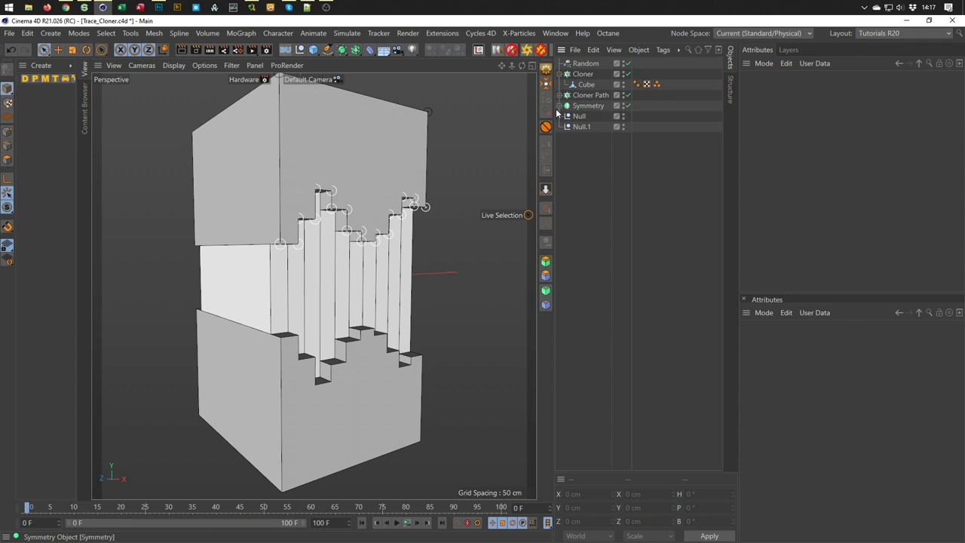
{"action": "left_click", "coordinate": [579, 74]}
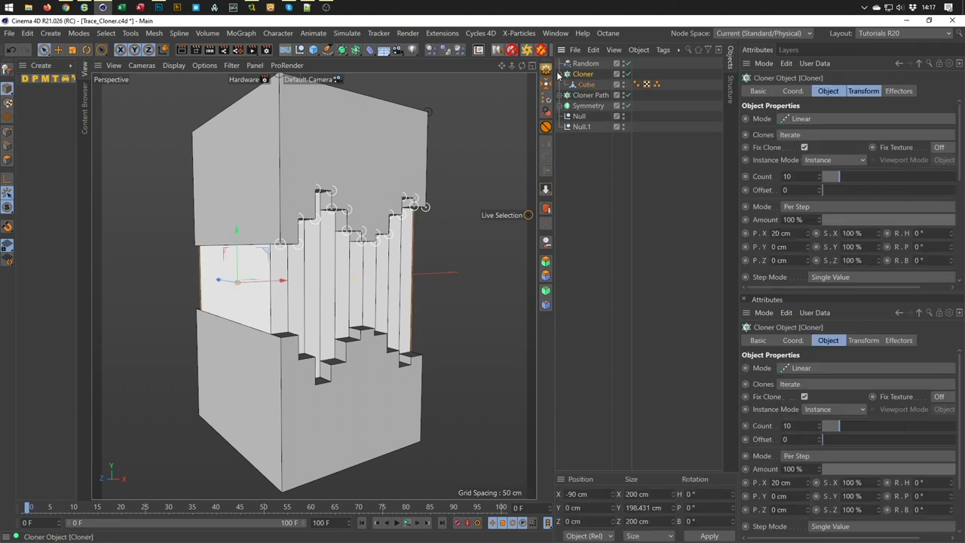
{"action": "left_click", "coordinate": [559, 74]}
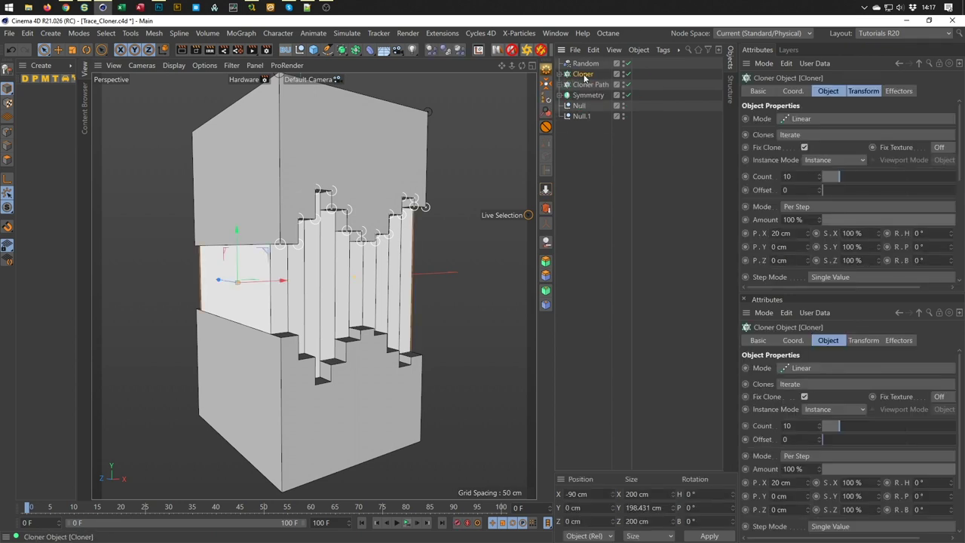
{"action": "left_click_drag", "start_coordinate": [584, 76], "coordinate": [585, 81], "text": "ctrl"}
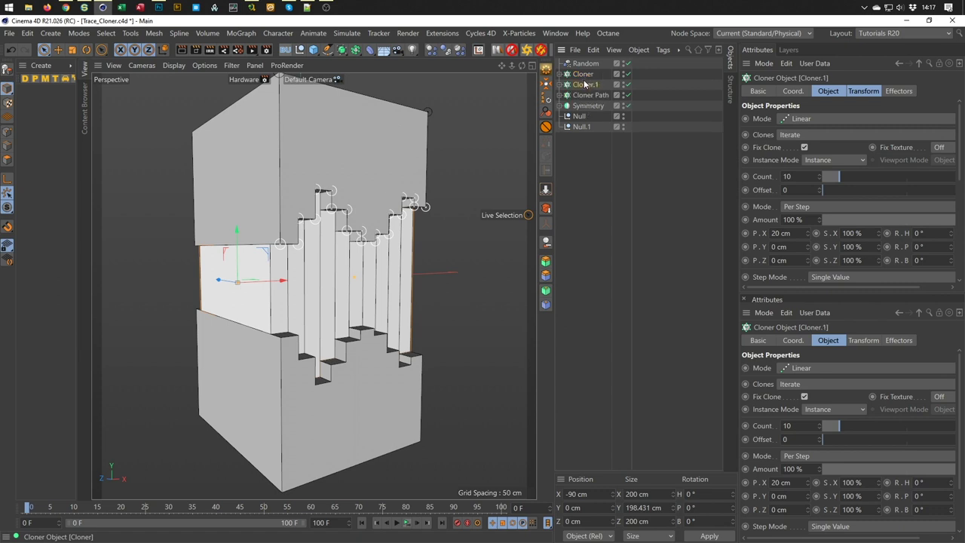
Rename the original cloner to 'Cloner Original'.
{"action": "double_click", "coordinate": [584, 75]}
{"action": "type", "text": "Or"}
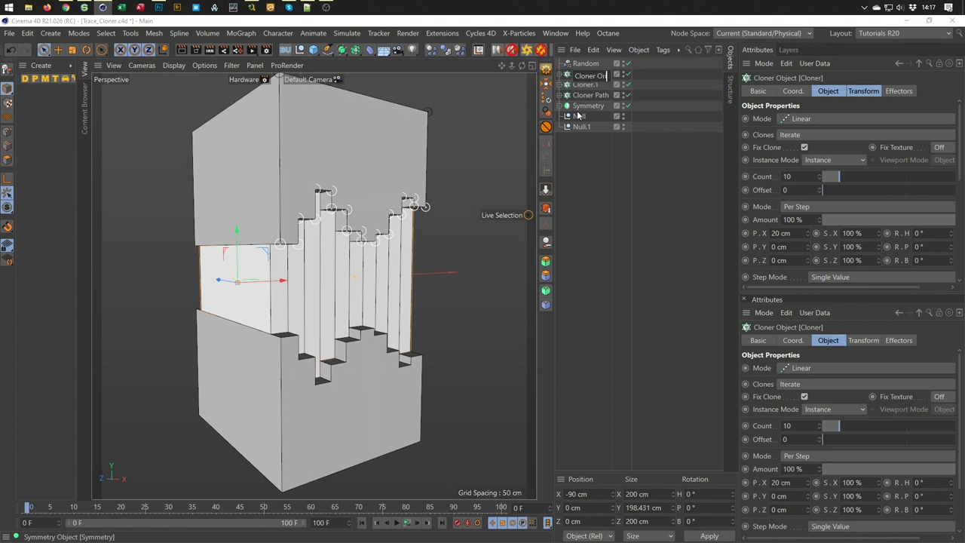
{"action": "type", "text": "iginal"}
{"action": "key", "text": "Return"}
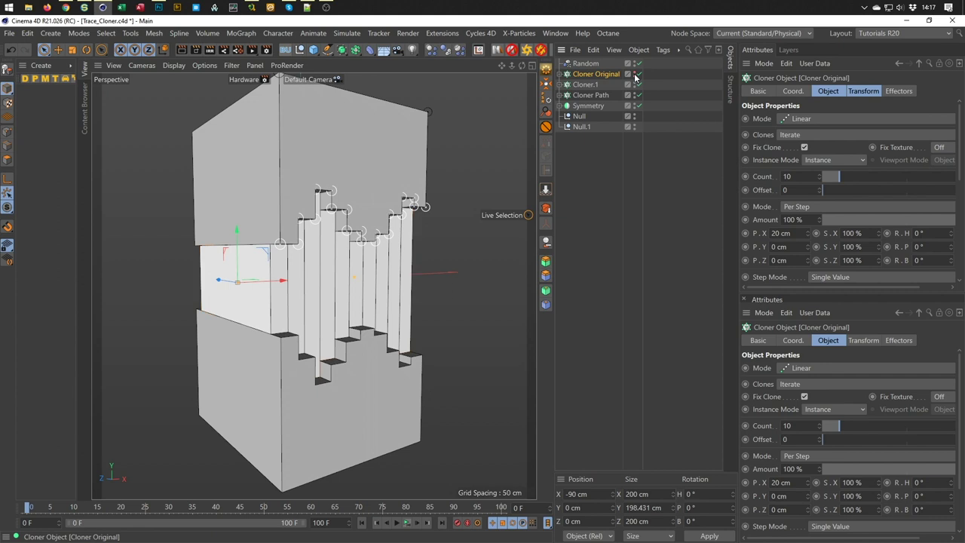
Delete the Point Selection tag from Cloner.1's Cube.
{"action": "left_click", "coordinate": [561, 85]}
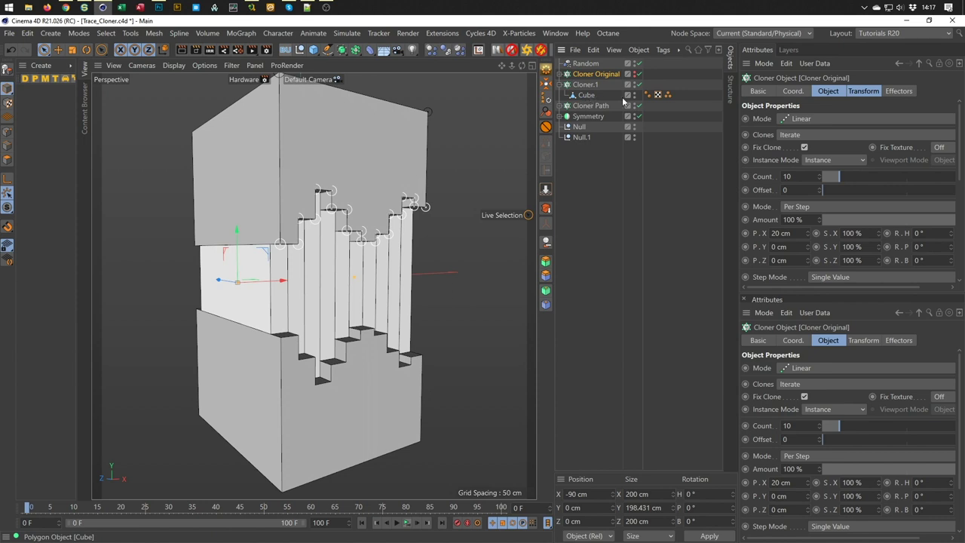
{"action": "left_click", "coordinate": [667, 95]}
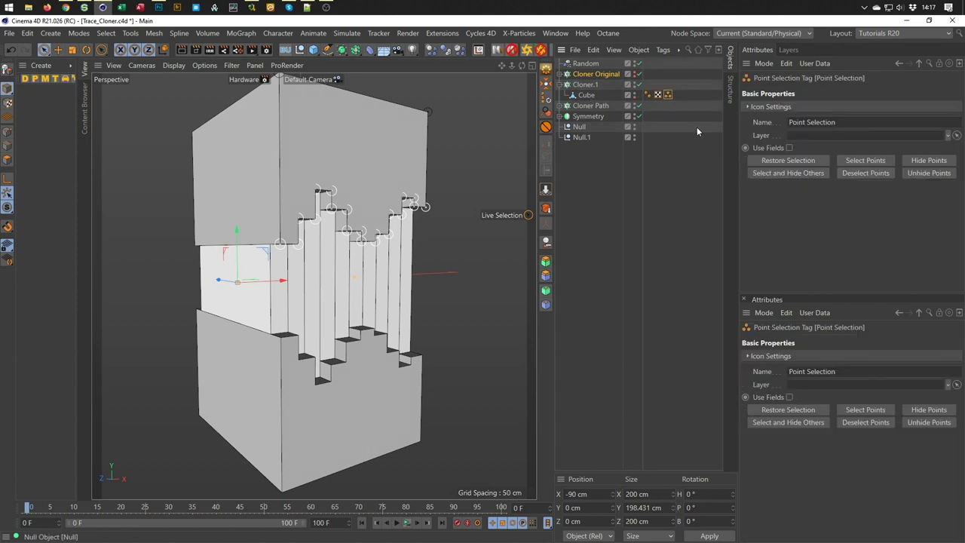
{"action": "key", "text": "Delete"}
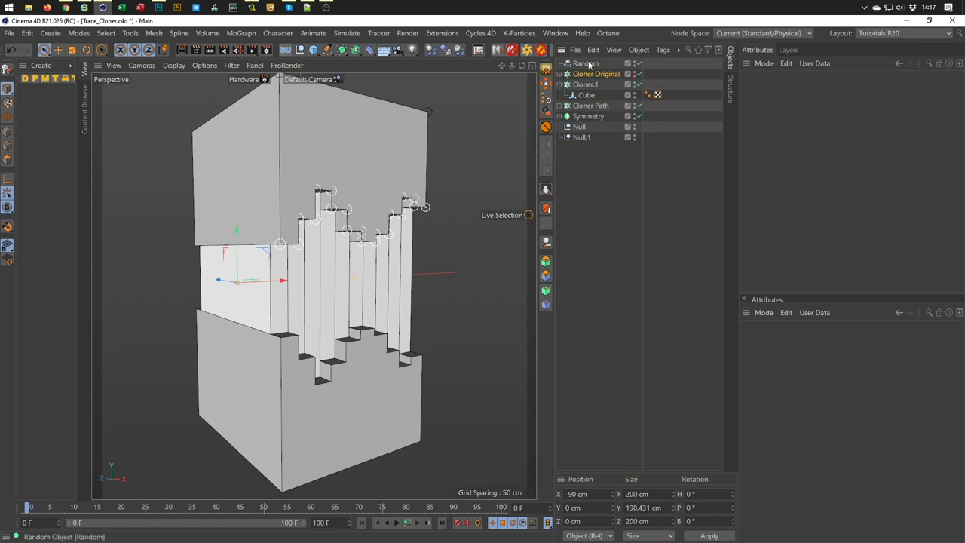
{"action": "left_click", "coordinate": [590, 97]}
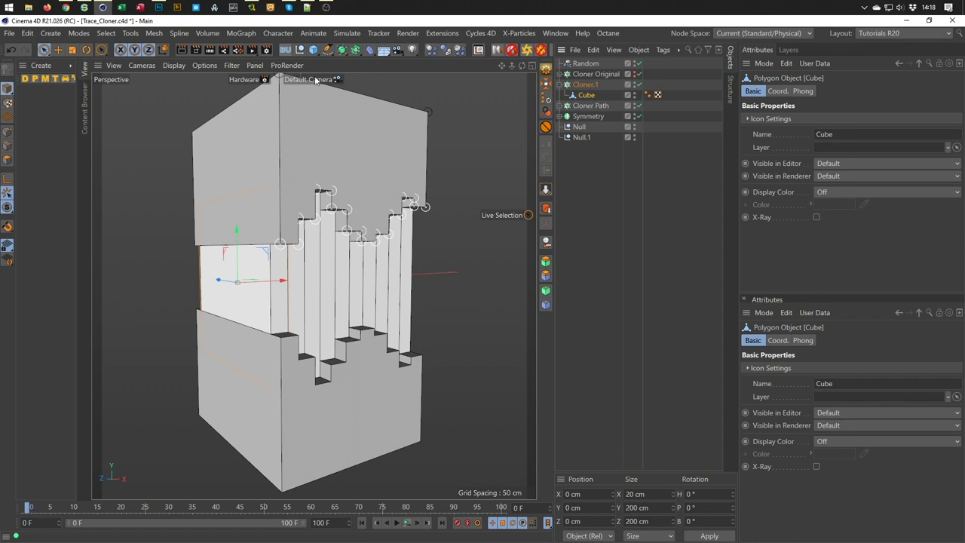
Wrap Cloner.1's Cube in a Voronoi Fracture and check its colored cells.
{"action": "left_click", "coordinate": [242, 33]}
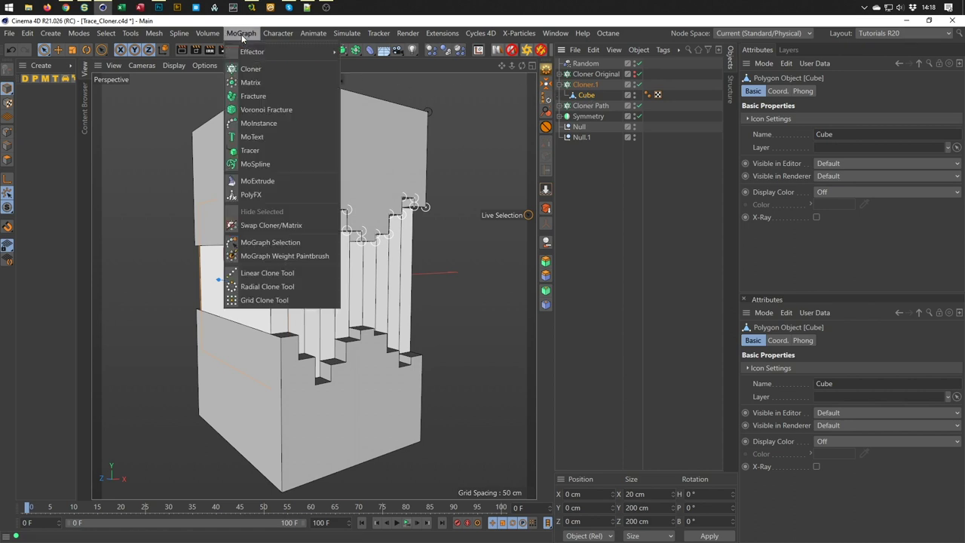
{"action": "left_click", "coordinate": [252, 112], "text": "alt"}
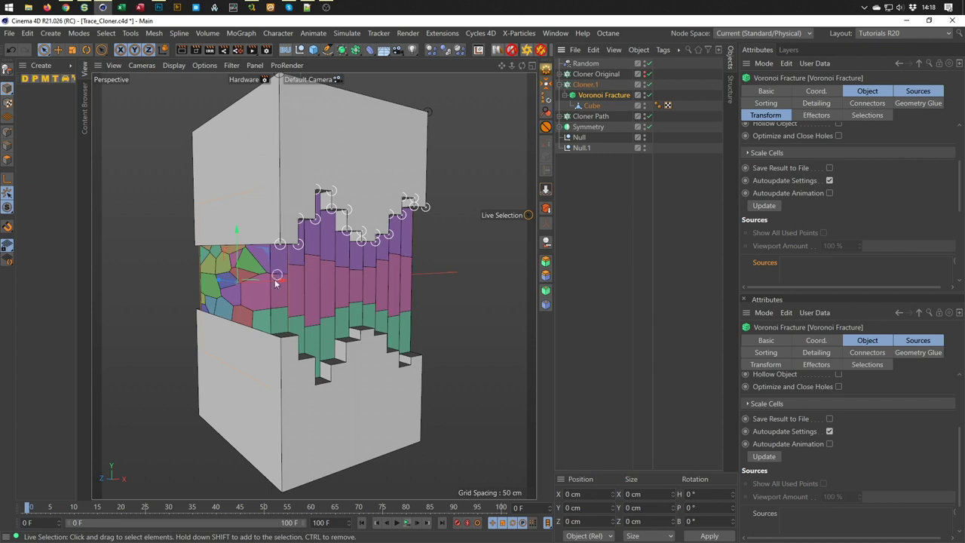
{"action": "left_click_drag", "start_coordinate": [268, 287], "coordinate": [363, 260], "text": "alt"}
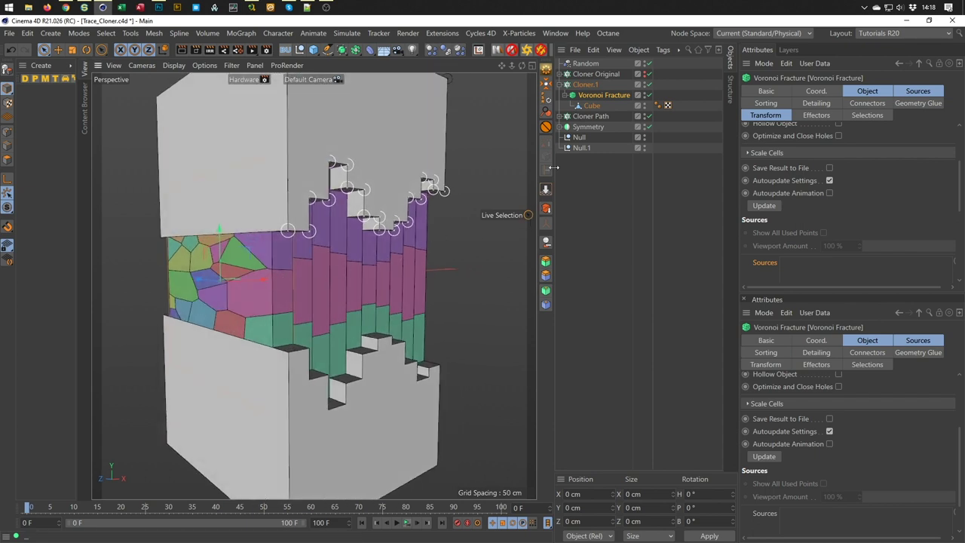
{"action": "left_click", "coordinate": [645, 94]}
{"action": "left_click", "coordinate": [645, 94]}
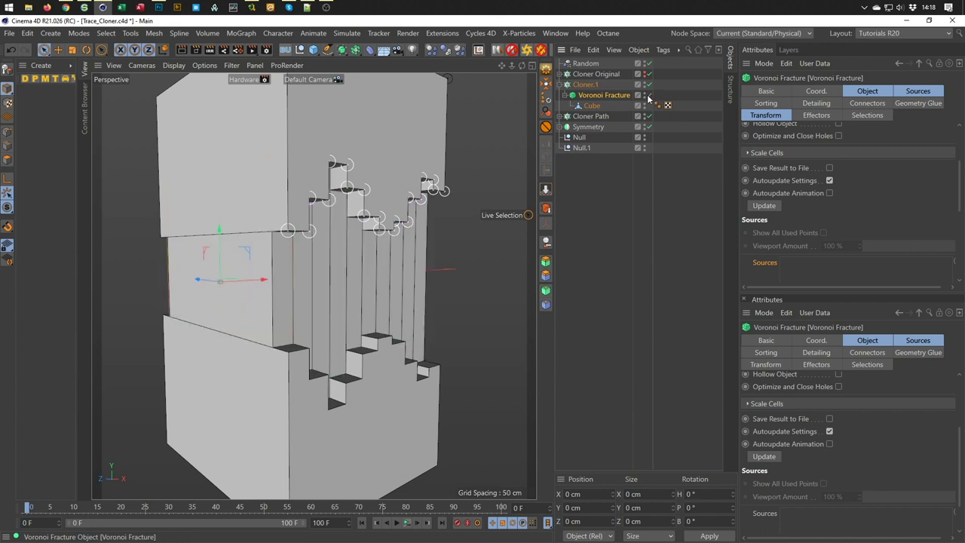
Disable Cloner.1 and hide the Symmetry and Cloner Path geometry, leaving the fractured slab alone.
{"action": "left_click", "coordinate": [649, 84]}
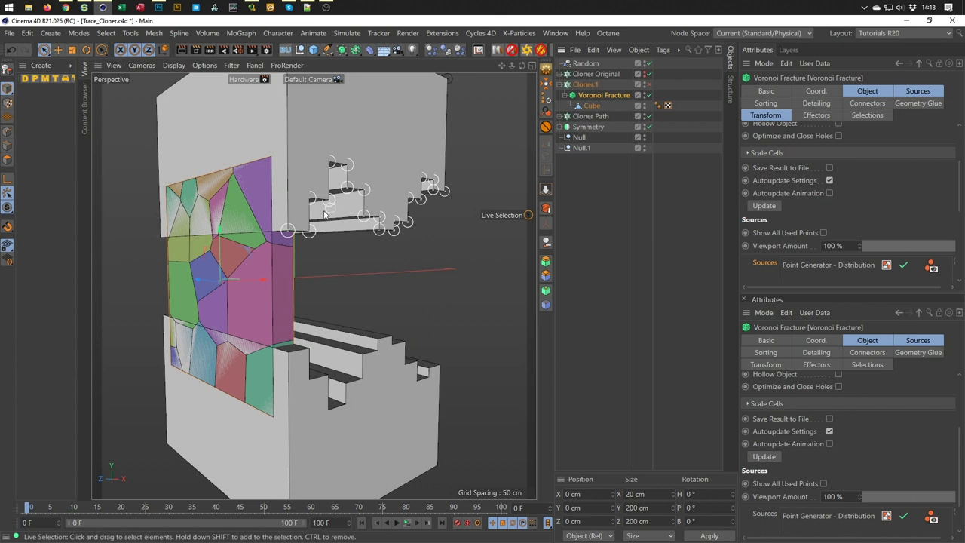
{"action": "left_click", "coordinate": [645, 127]}
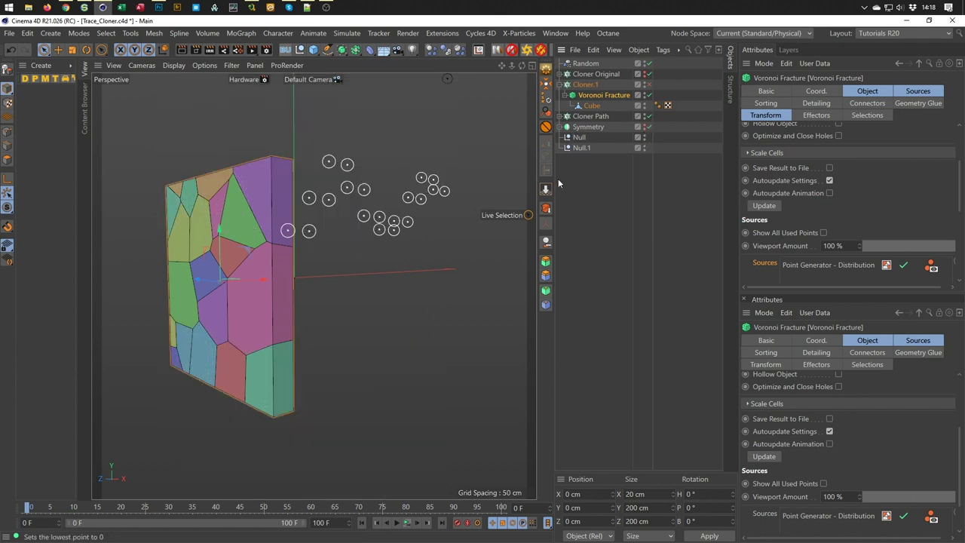
{"action": "left_click", "coordinate": [645, 119]}
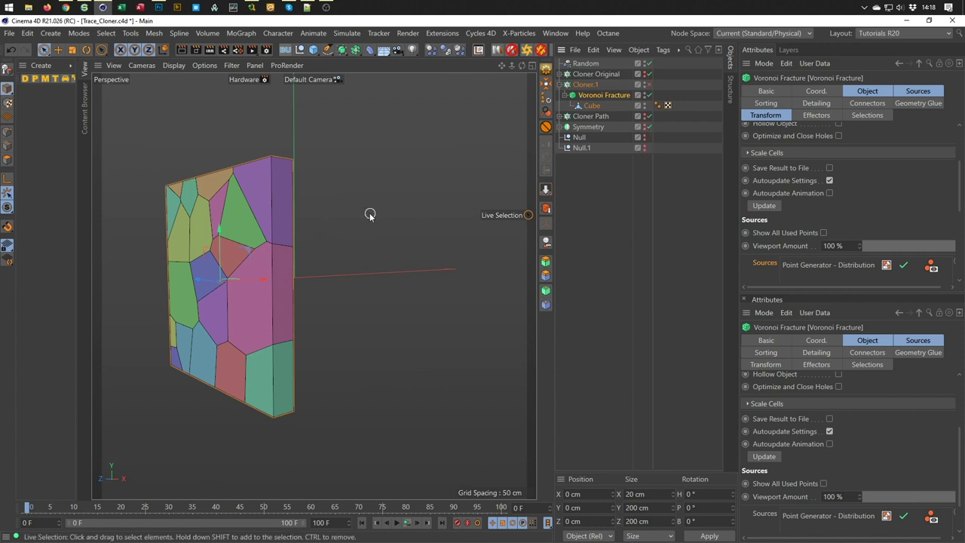
{"action": "mouse_move", "coordinate": [256, 205]}
{"action": "left_mouse_down", "text": "alt"}
{"action": "mouse_move", "coordinate": [368, 198]}
{"action": "mouse_move", "coordinate": [362, 202]}
{"action": "left_mouse_up", "text": "alt"}
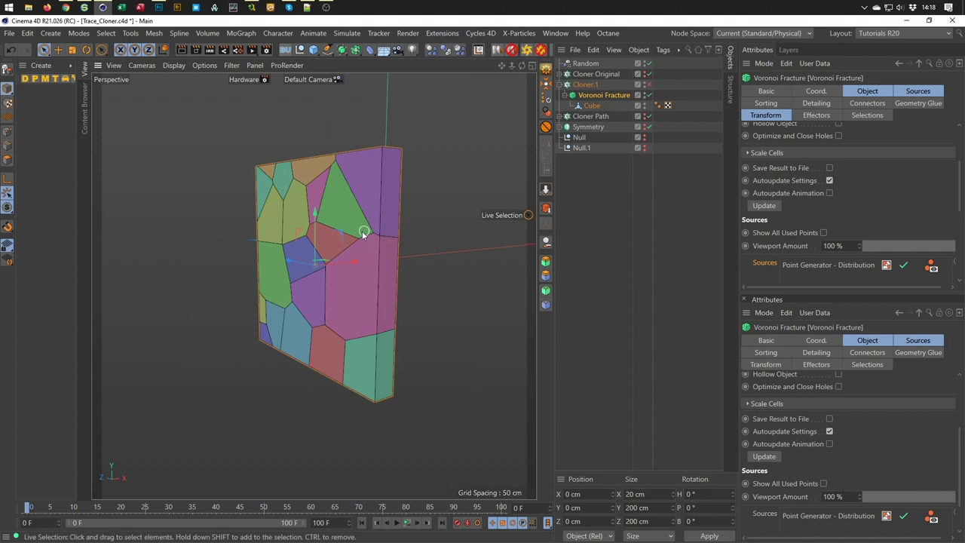
{"action": "middle_click_drag", "start_coordinate": [361, 228], "coordinate": [345, 236], "text": "alt"}
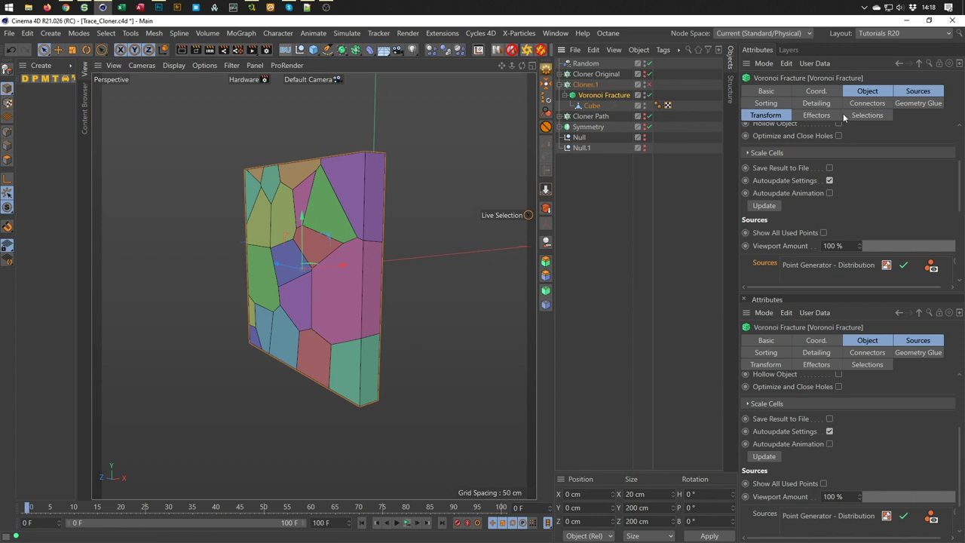
Remove the Point Generator from the Voronoi Fracture's source list.
{"action": "left_click", "coordinate": [771, 107]}
{"action": "left_click", "coordinate": [908, 91]}
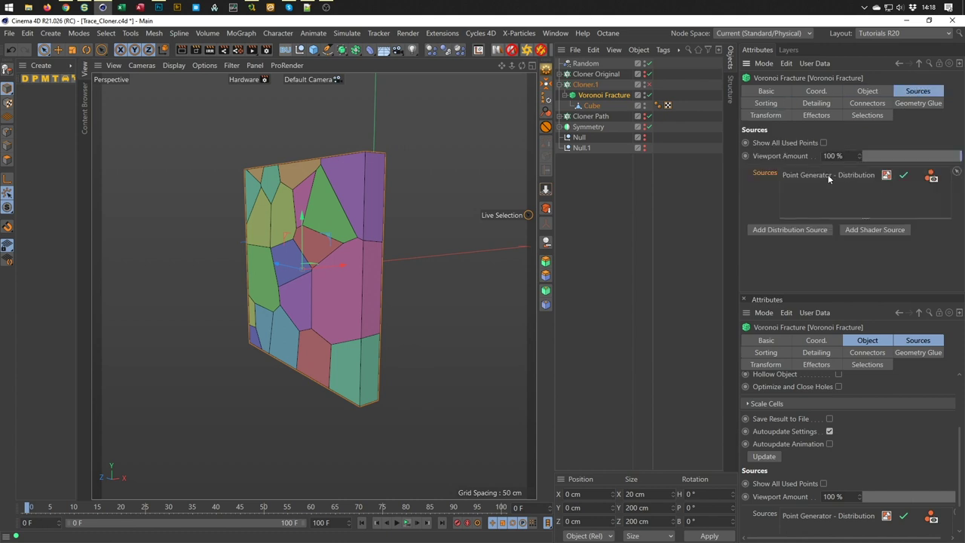
{"action": "left_click", "coordinate": [828, 175]}
{"action": "key", "text": "Delete"}
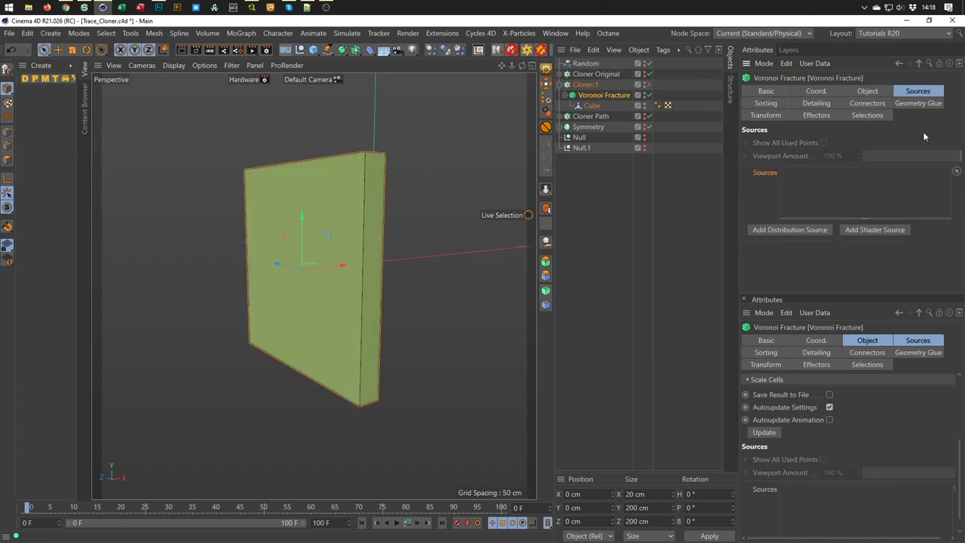
Delete the stray top-level copy of the Cube made while reorganizing.
{"action": "left_click", "coordinate": [591, 107]}
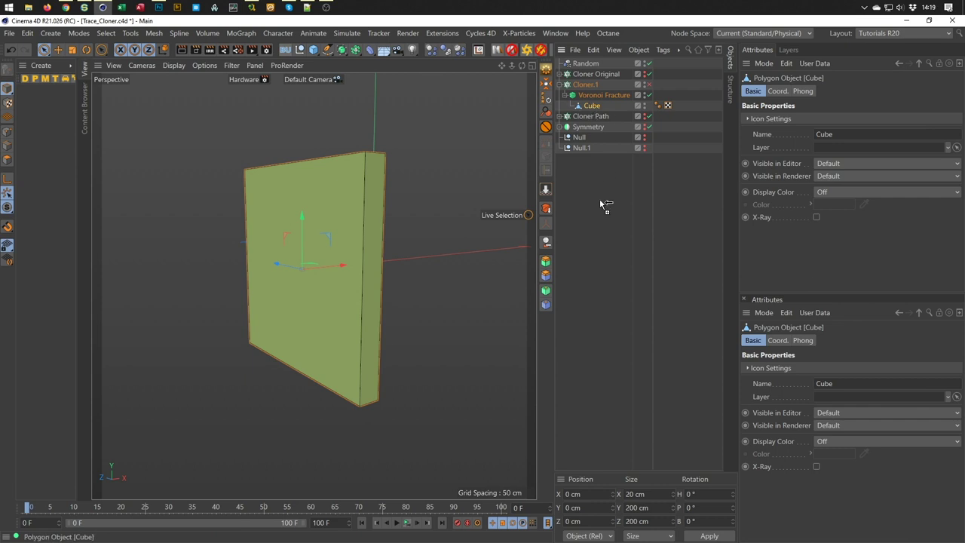
{"action": "left_click_drag", "start_coordinate": [607, 144], "coordinate": [600, 199]}
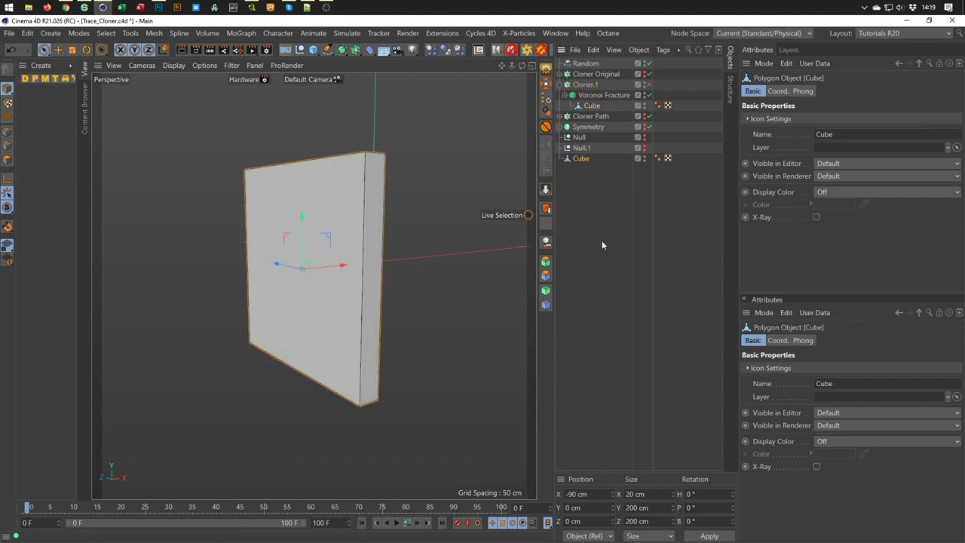
{"action": "left_click", "coordinate": [603, 95]}
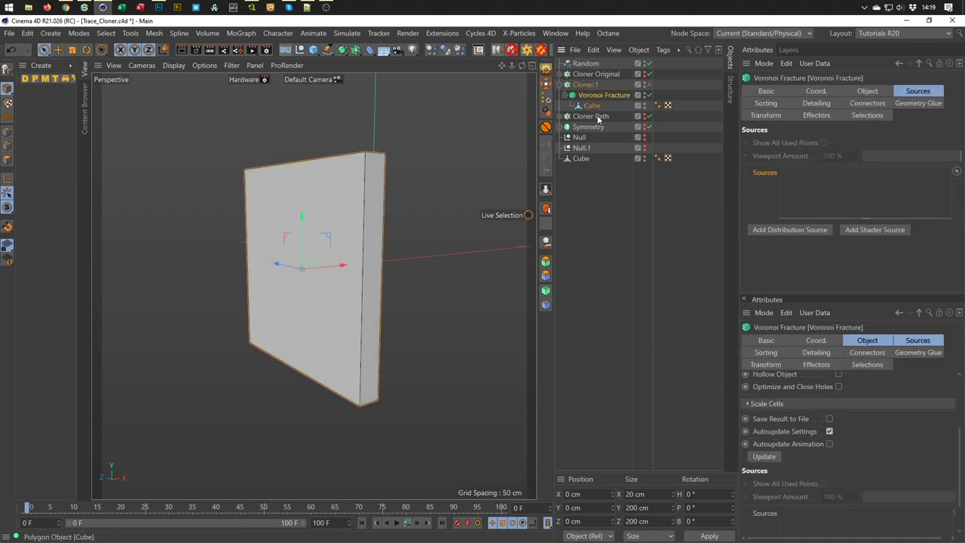
{"action": "left_click_drag", "start_coordinate": [718, 216], "coordinate": [780, 183]}
{"action": "left_click", "coordinate": [581, 160]}
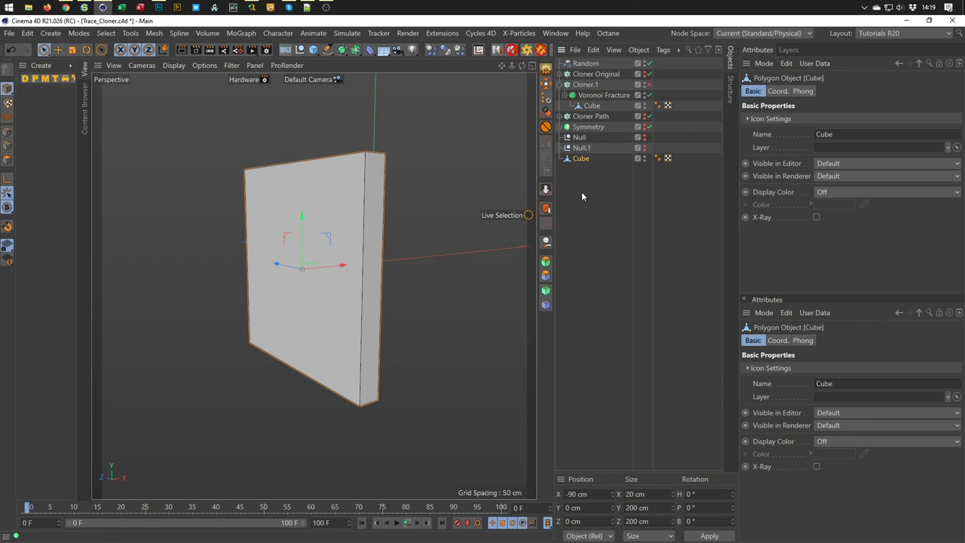
{"action": "key", "text": "Delete"}
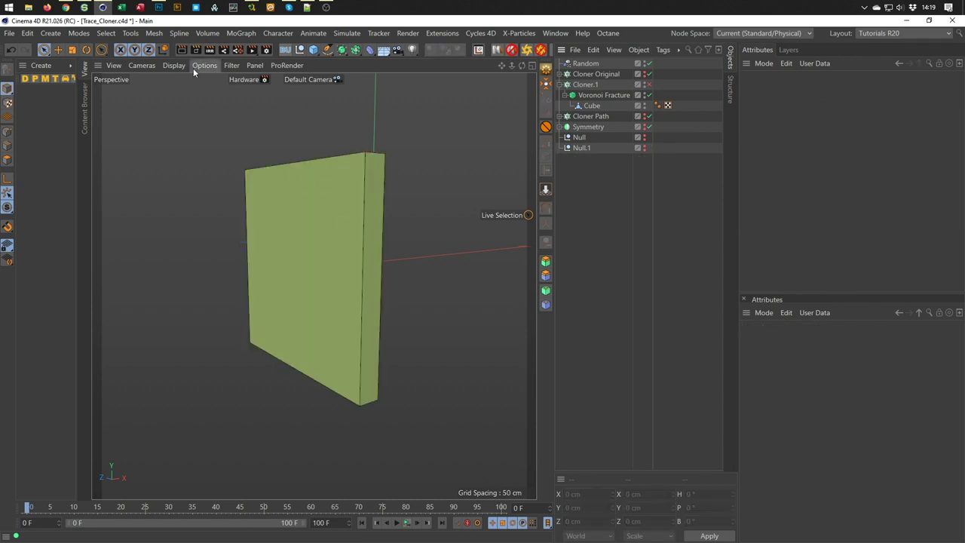
Add a new cube with an X size of 20 cm.
{"action": "left_click", "coordinate": [314, 51]}
{"action": "mouse_move", "coordinate": [402, 267]}
{"action": "left_mouse_down", "text": "alt"}
{"action": "mouse_move", "coordinate": [355, 209]}
{"action": "mouse_move", "coordinate": [351, 224]}
{"action": "mouse_move", "coordinate": [269, 292]}
{"action": "mouse_move", "coordinate": [297, 272]}
{"action": "left_mouse_up", "text": "alt"}
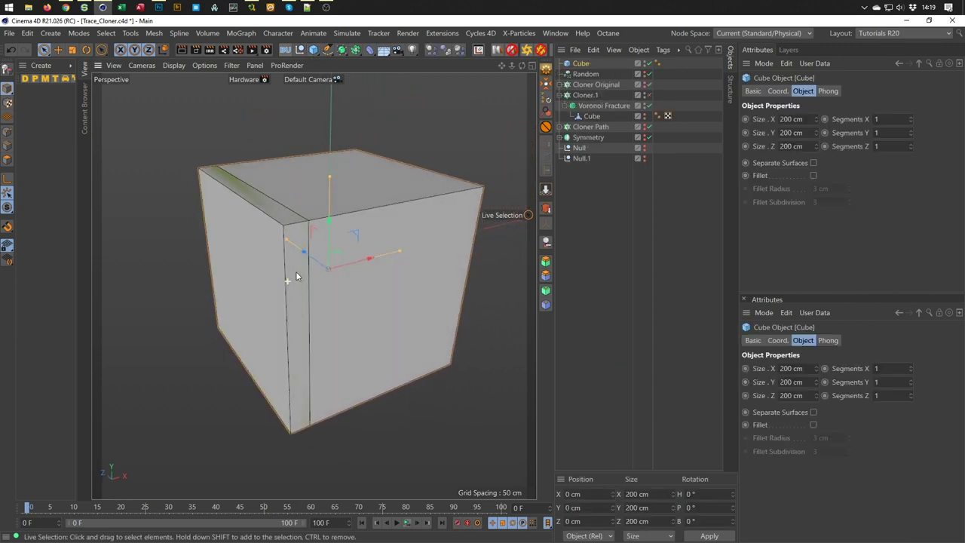
{"action": "double_click", "coordinate": [791, 120]}
{"action": "type", "text": "20"}
{"action": "key", "text": "Return"}
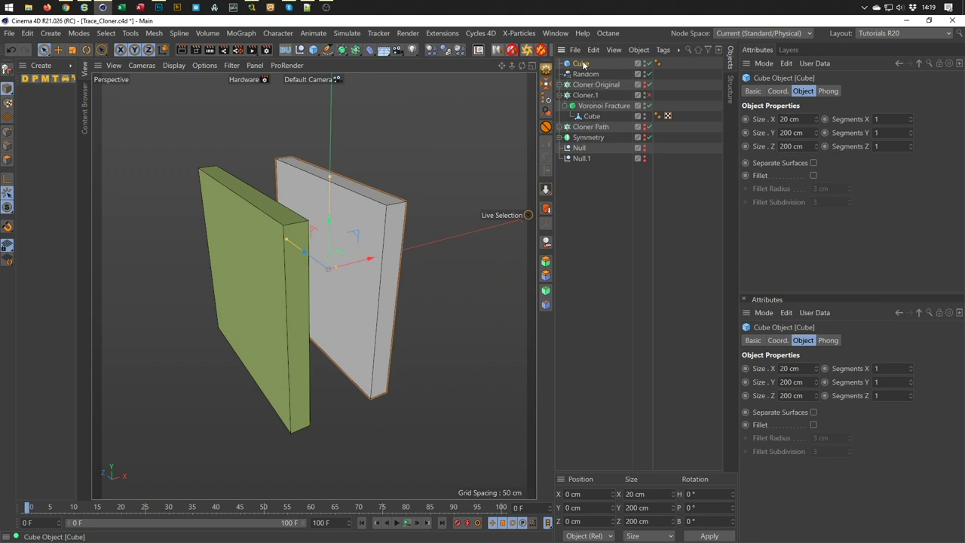
Move the thin cube beside the slab and add it as a Voronoi Fracture source.
{"action": "mouse_move", "coordinate": [375, 256]}
{"action": "left_mouse_down"}
{"action": "mouse_move", "coordinate": [285, 281]}
{"action": "mouse_move", "coordinate": [280, 268]}
{"action": "left_mouse_up"}
{"action": "left_click_drag", "start_coordinate": [358, 236], "coordinate": [302, 239], "text": "alt"}
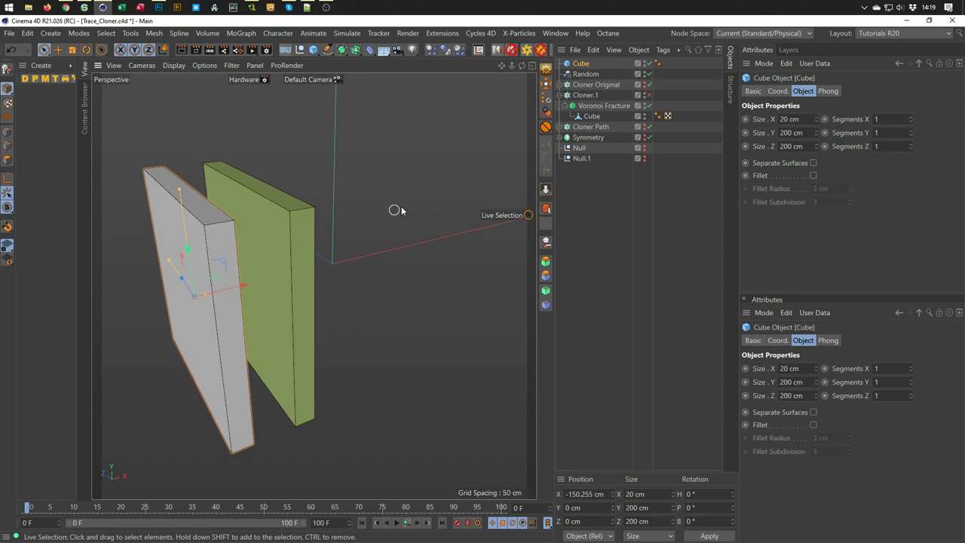
{"action": "left_click", "coordinate": [599, 106]}
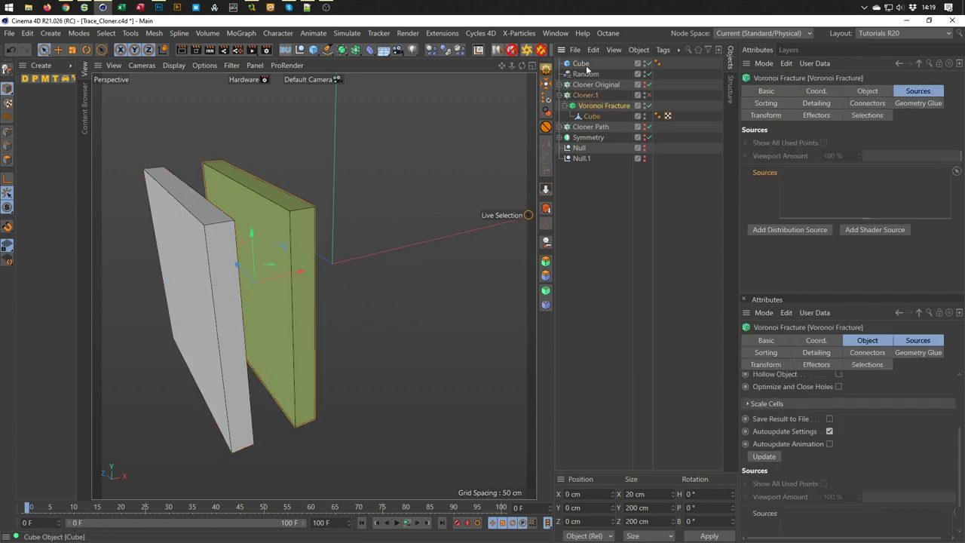
{"action": "left_click_drag", "start_coordinate": [826, 198], "coordinate": [827, 197]}
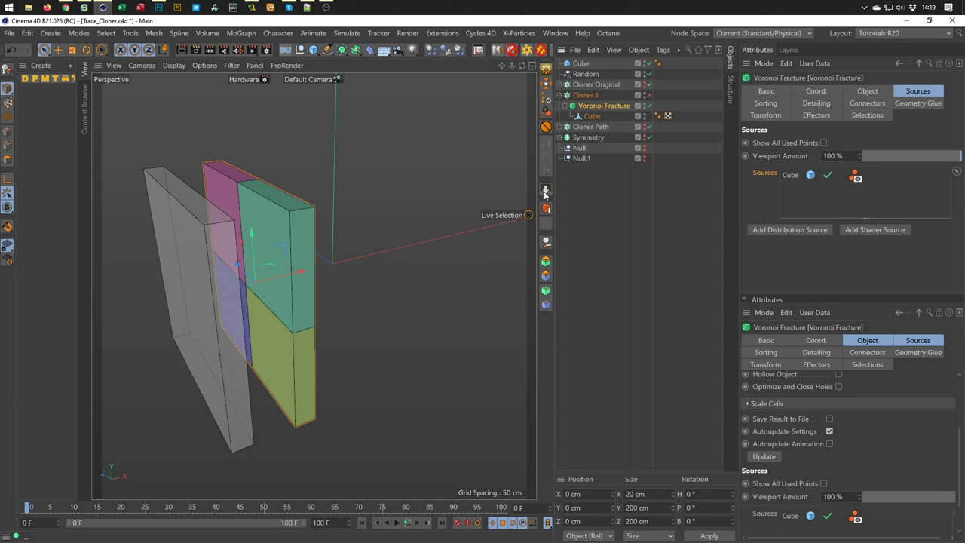
Give the source cube 3 Y and 3 Z segments and hide it.
{"action": "left_click", "coordinate": [586, 64]}
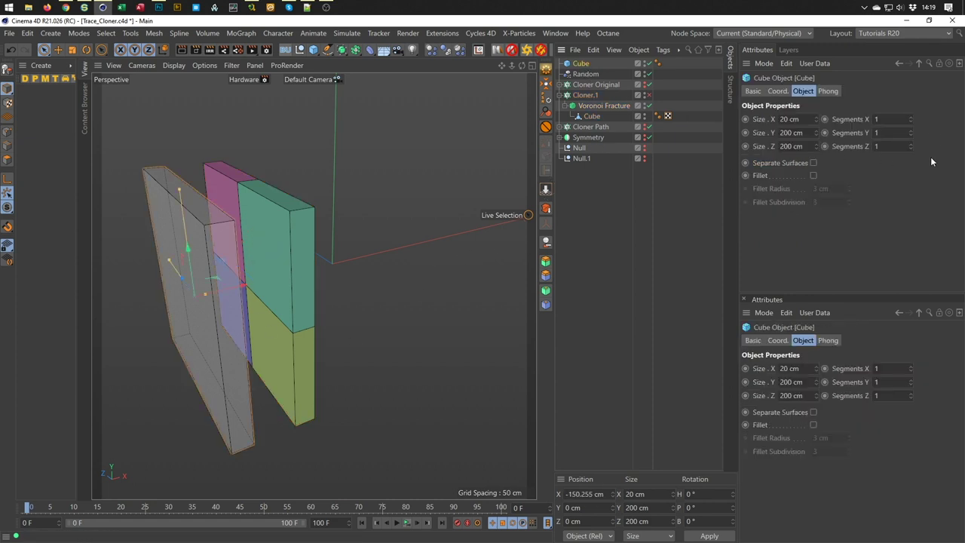
{"action": "left_click", "coordinate": [910, 129]}
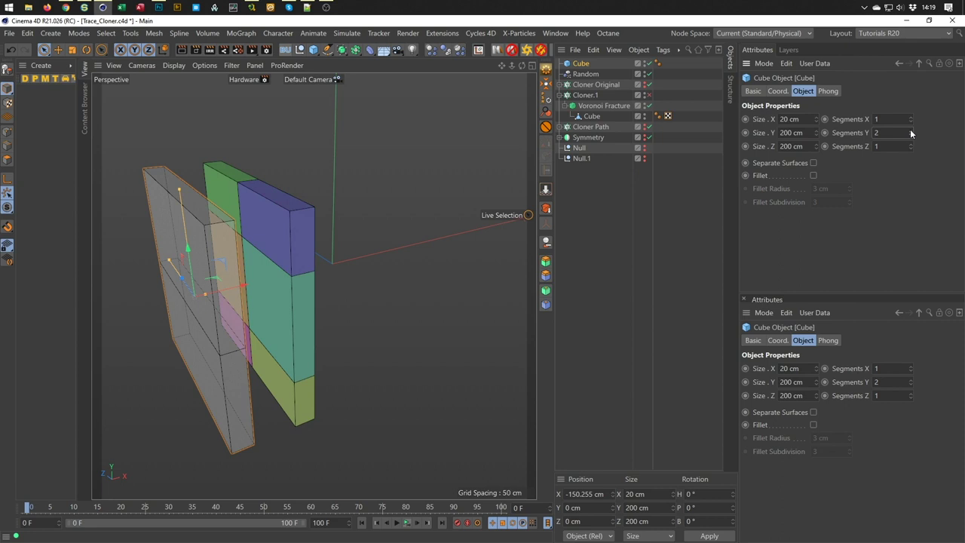
{"action": "left_click", "coordinate": [909, 130]}
{"action": "left_click", "coordinate": [910, 142]}
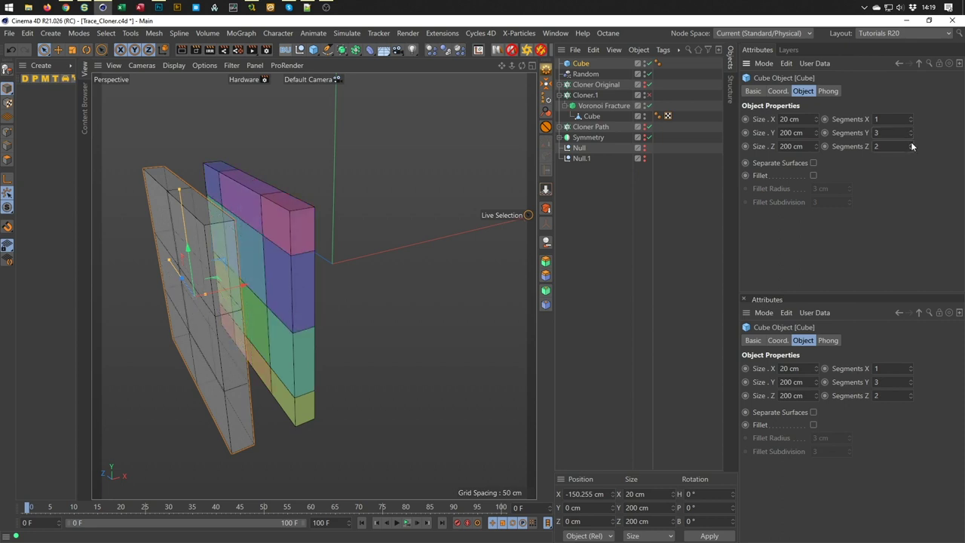
{"action": "left_click", "coordinate": [909, 142]}
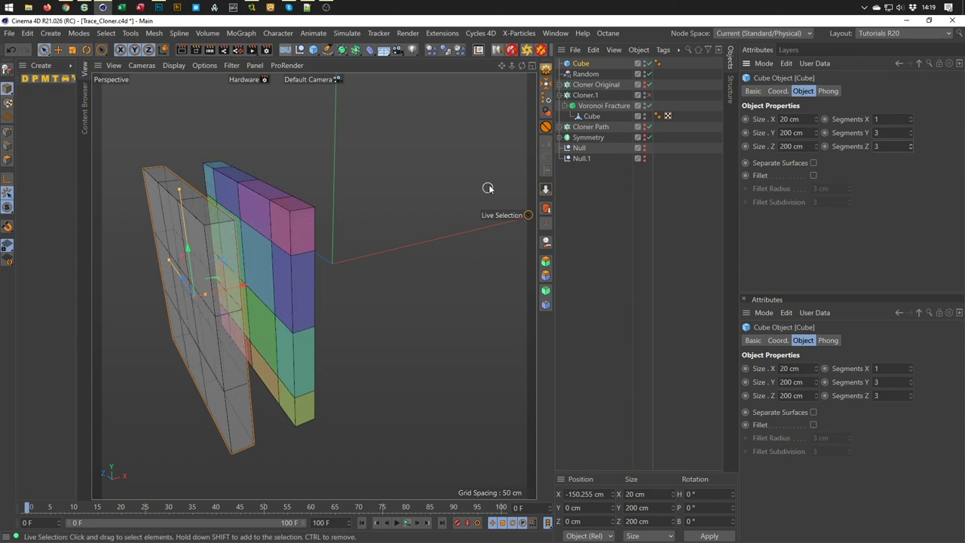
{"action": "left_click", "coordinate": [644, 66]}
{"action": "mouse_move", "coordinate": [276, 244]}
{"action": "left_mouse_down", "text": "alt"}
{"action": "mouse_move", "coordinate": [225, 281]}
{"action": "mouse_move", "coordinate": [242, 265]}
{"action": "left_mouse_up", "text": "alt"}
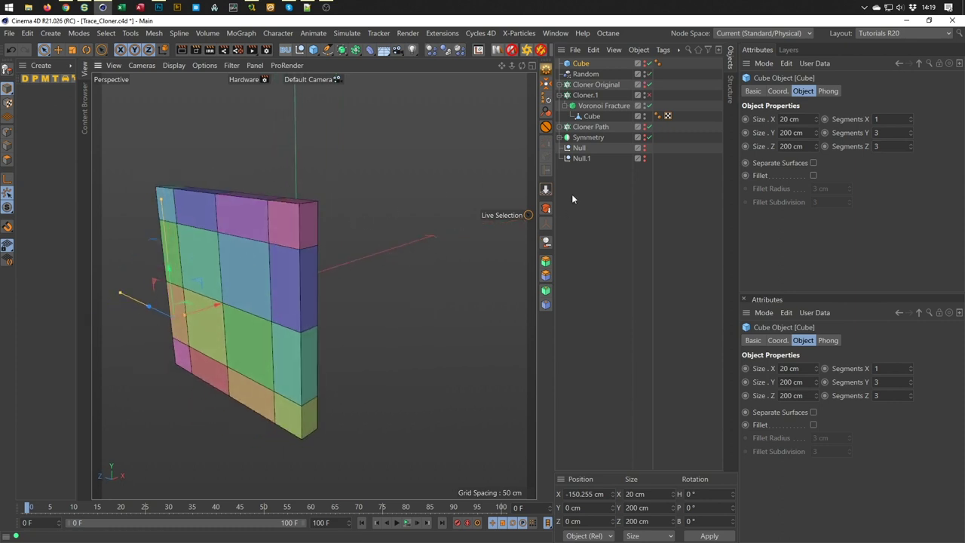
{"action": "left_click", "coordinate": [601, 108]}
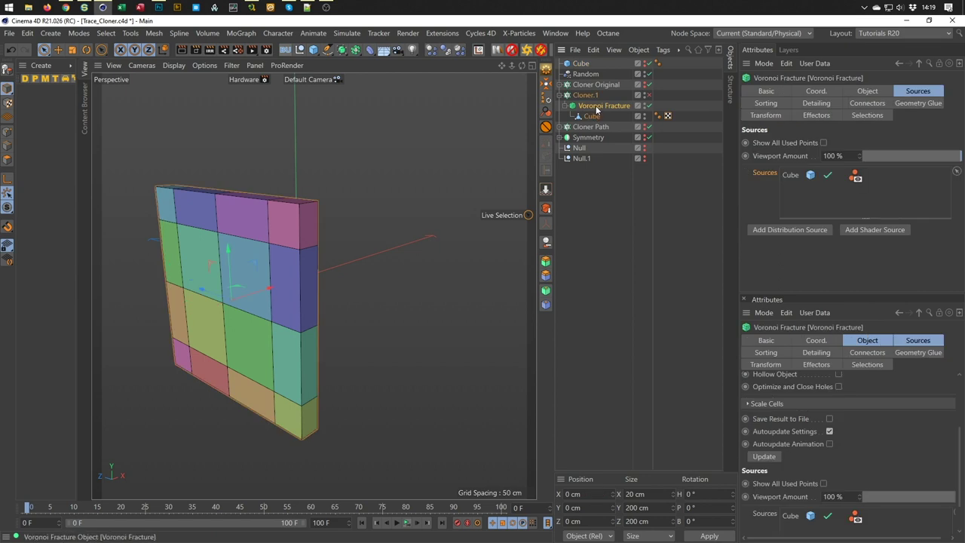
Add a Bevel deformer under Voronoi Fracture with Subdivision 3.
{"action": "left_click", "coordinate": [369, 50]}
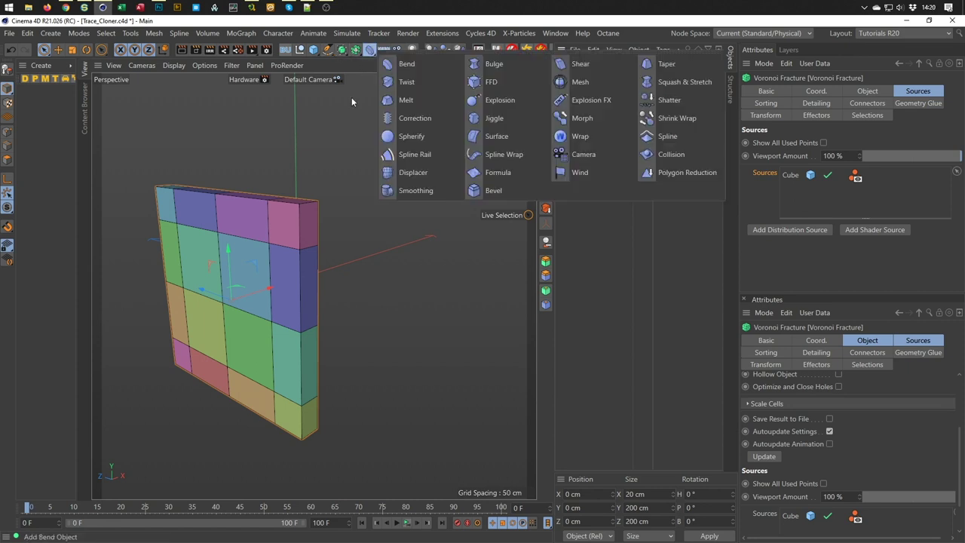
{"action": "left_click", "coordinate": [490, 191], "text": "shift"}
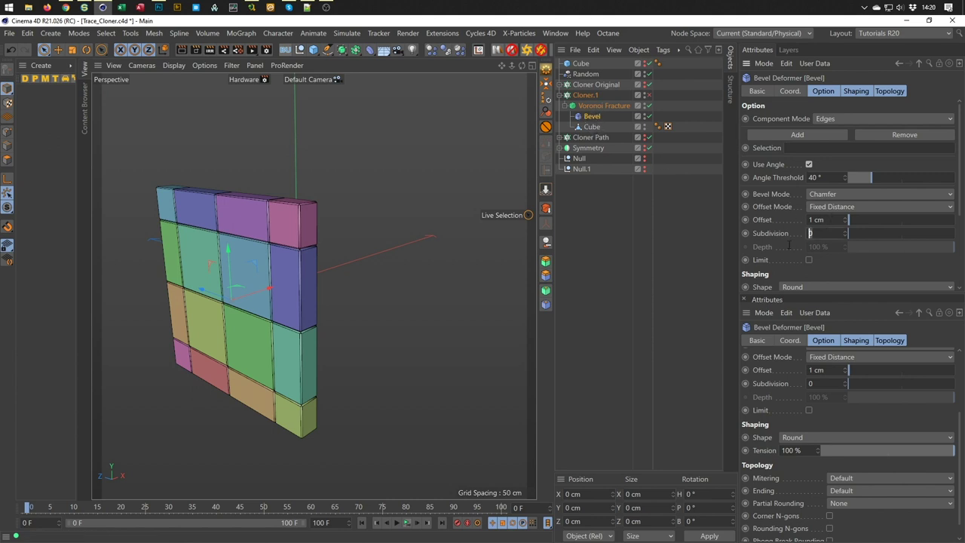
{"action": "type", "text": "3"}
{"action": "key", "text": "Return"}
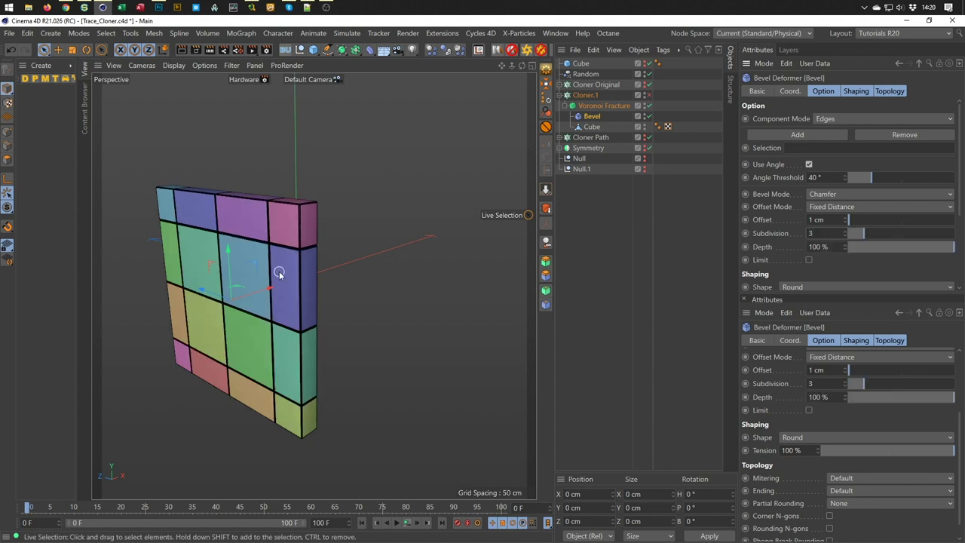
Review the Bevel and Cube Phong settings, then turn Cloner.1 back on.
{"action": "scroll", "coordinate": [336, 215], "scroll_direction": "up", "scroll_amount": 5}
{"action": "scroll", "coordinate": [321, 230], "scroll_direction": "down", "scroll_amount": 5}
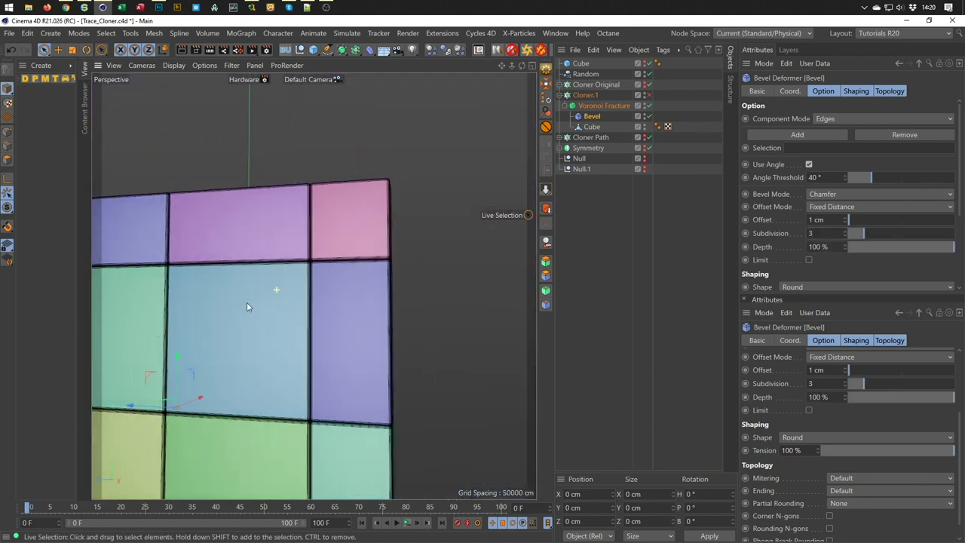
{"action": "scroll", "coordinate": [246, 302], "scroll_direction": "down", "scroll_amount": 2}
{"action": "scroll", "coordinate": [199, 305], "scroll_direction": "down", "scroll_amount": 3}
{"action": "scroll", "coordinate": [336, 282], "scroll_direction": "down", "scroll_amount": 3}
{"action": "scroll", "coordinate": [297, 300], "scroll_direction": "up", "scroll_amount": 1}
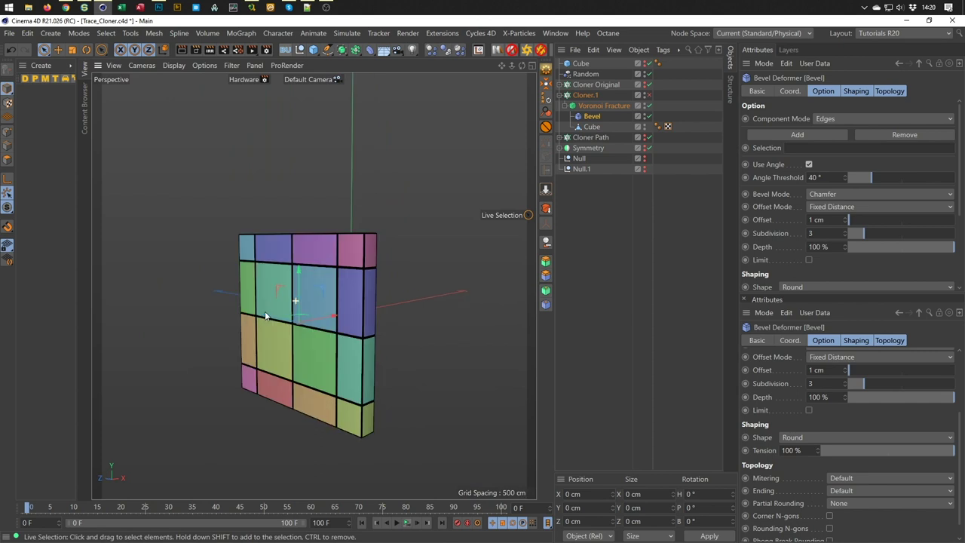
{"action": "scroll", "coordinate": [350, 306], "scroll_direction": "up", "scroll_amount": 1}
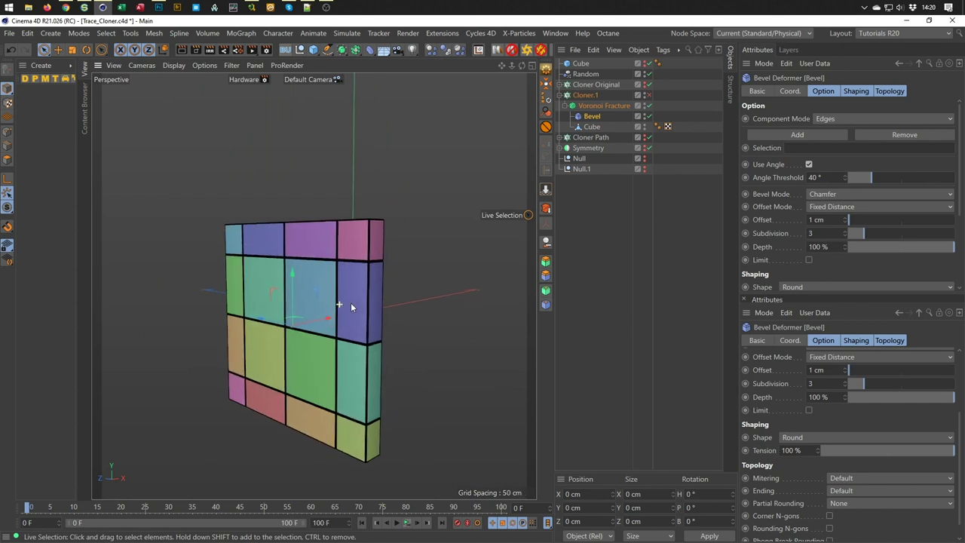
{"action": "left_click", "coordinate": [658, 126]}
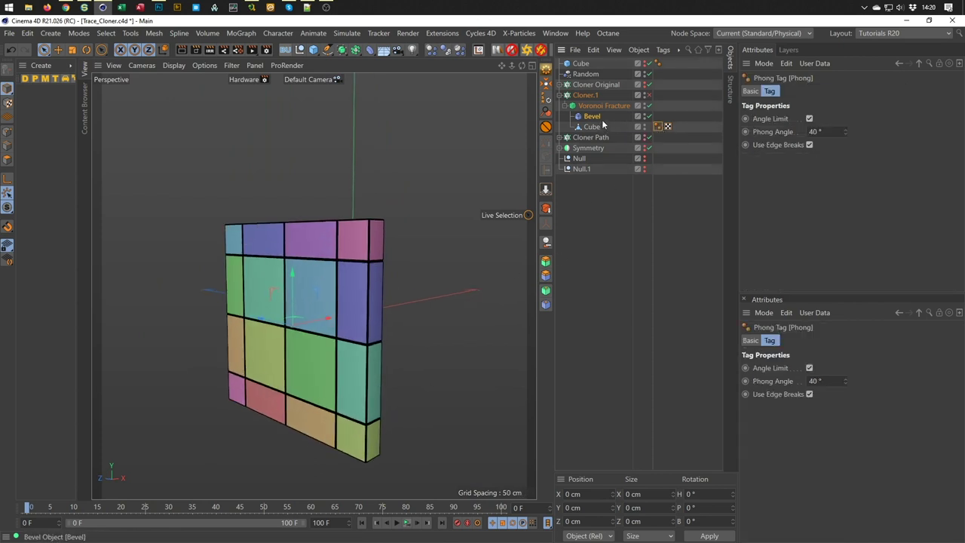
{"action": "left_click", "coordinate": [647, 95]}
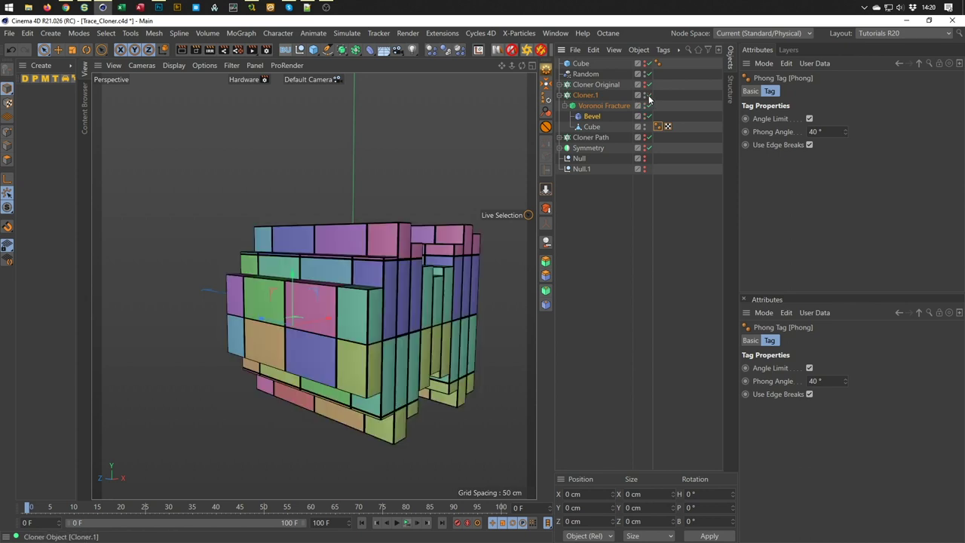
Stop playback, disable Cloner.1 to show only the fractured wall, and orbit closer.
{"action": "middle_click_drag", "start_coordinate": [356, 318], "coordinate": [292, 299], "text": "alt"}
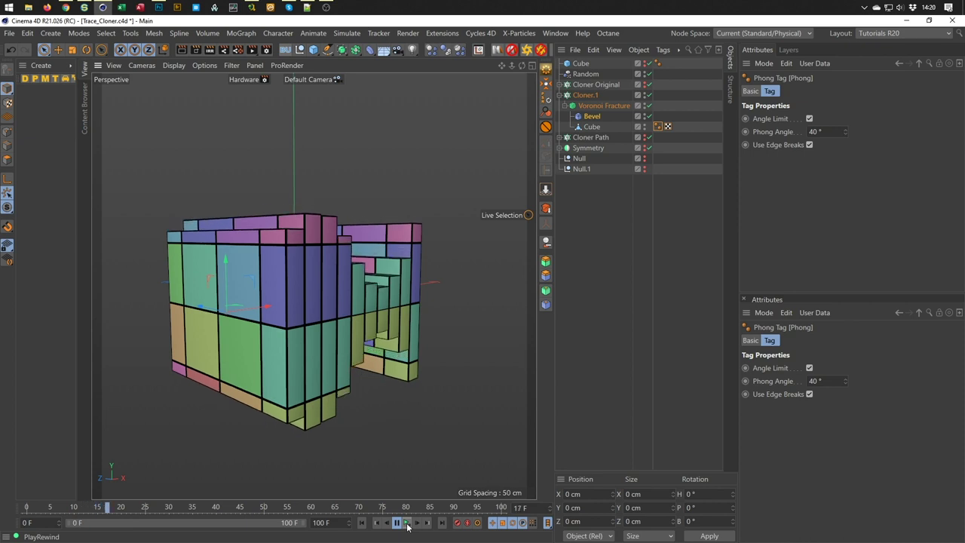
{"action": "left_click", "coordinate": [407, 526]}
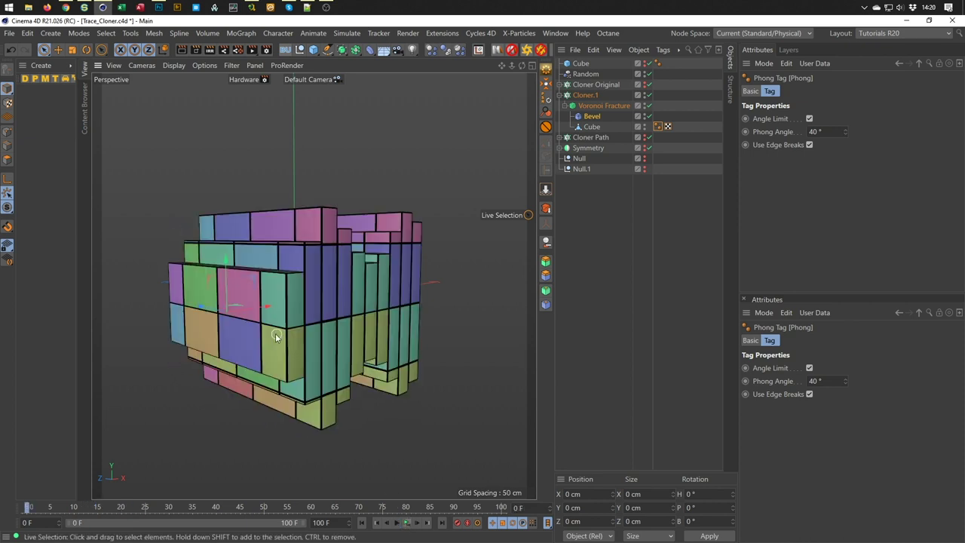
{"action": "left_click", "coordinate": [649, 96]}
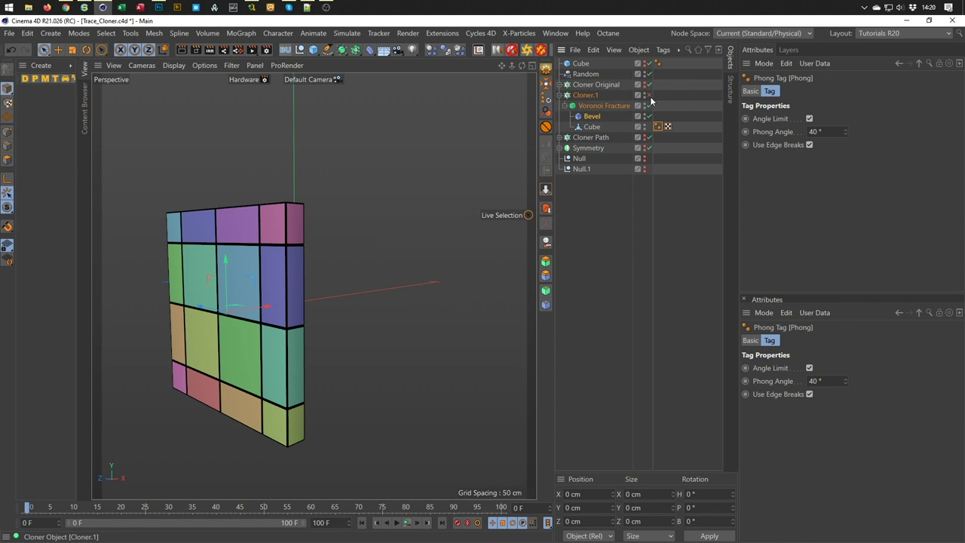
{"action": "left_click", "coordinate": [598, 107]}
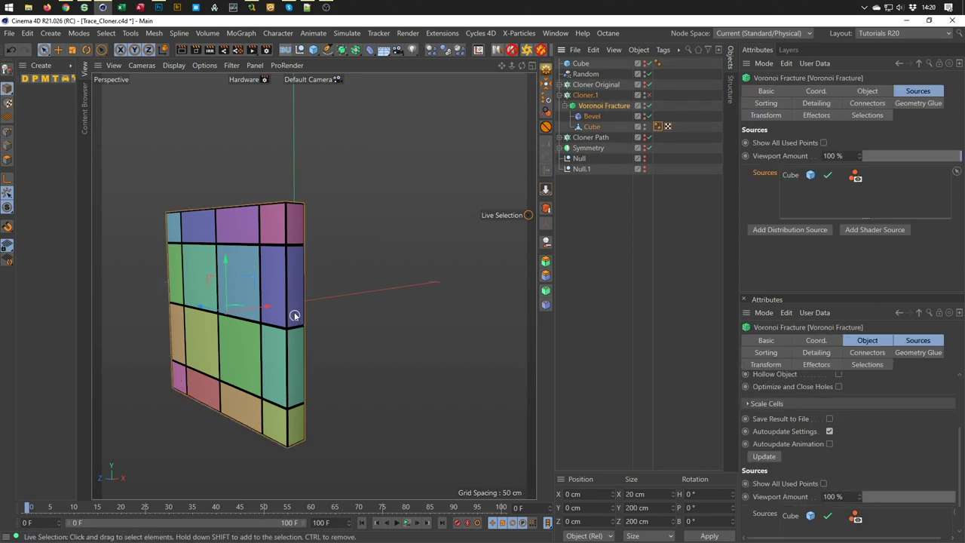
{"action": "mouse_move", "coordinate": [235, 280]}
{"action": "left_mouse_down", "text": "alt"}
{"action": "mouse_move", "coordinate": [335, 214]}
{"action": "mouse_move", "coordinate": [325, 218]}
{"action": "left_mouse_up", "text": "alt"}
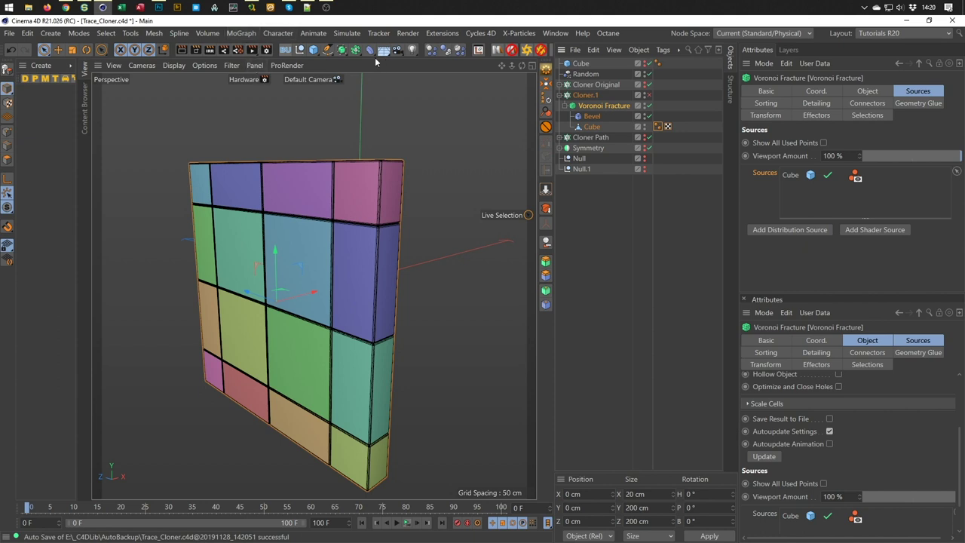
Wrap Voronoi Fracture in a Connect object and make it editable.
{"action": "left_click", "coordinate": [356, 50]}
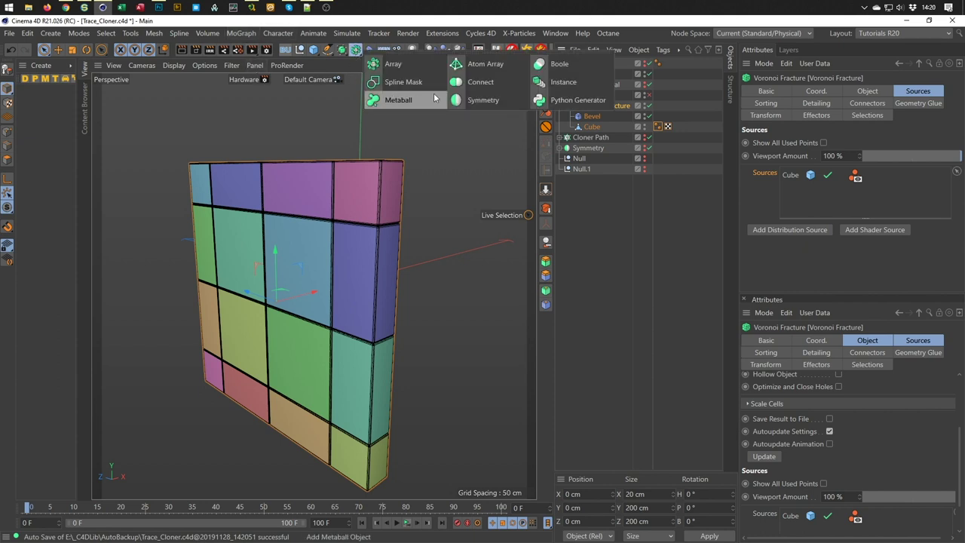
{"action": "left_click", "coordinate": [475, 82], "text": "alt"}
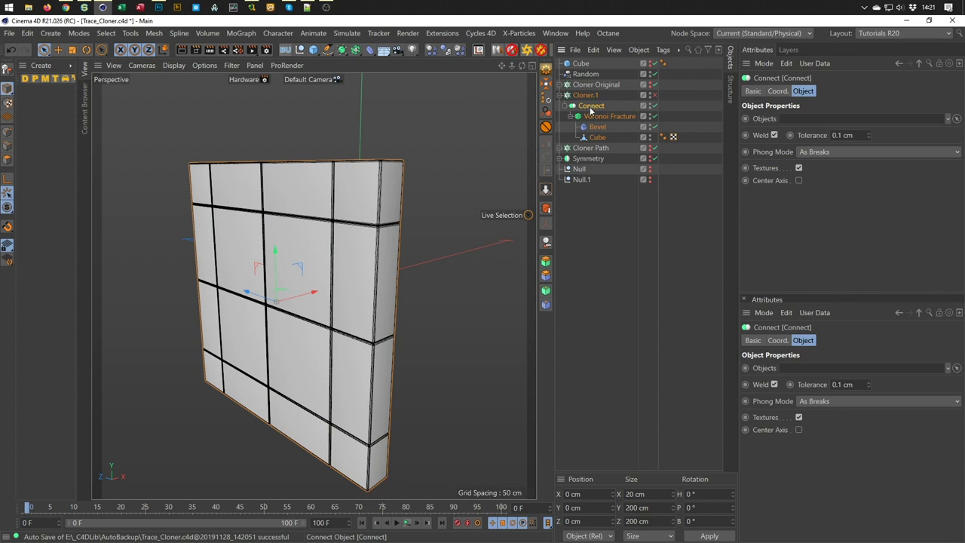
{"action": "key", "text": "c"}
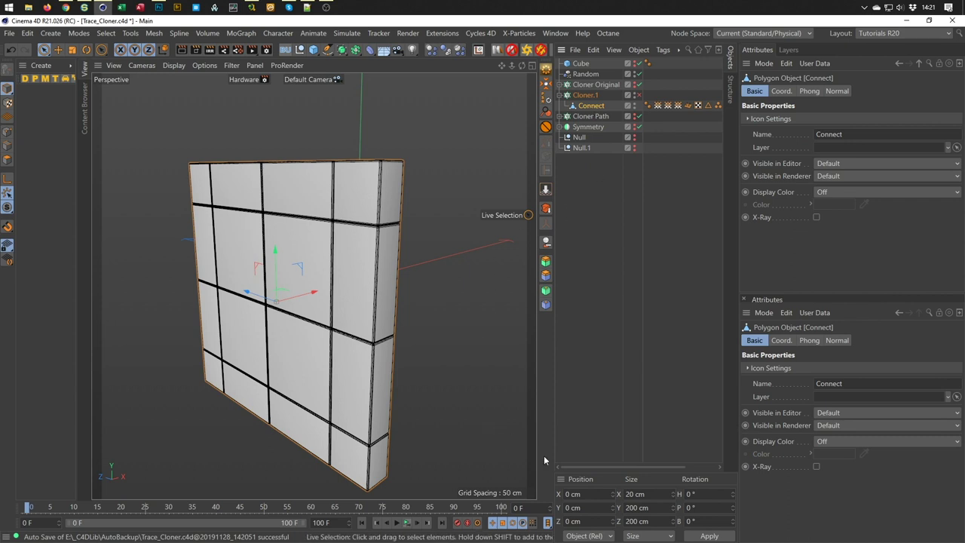
{"action": "left_click_drag", "start_coordinate": [607, 466], "coordinate": [639, 466]}
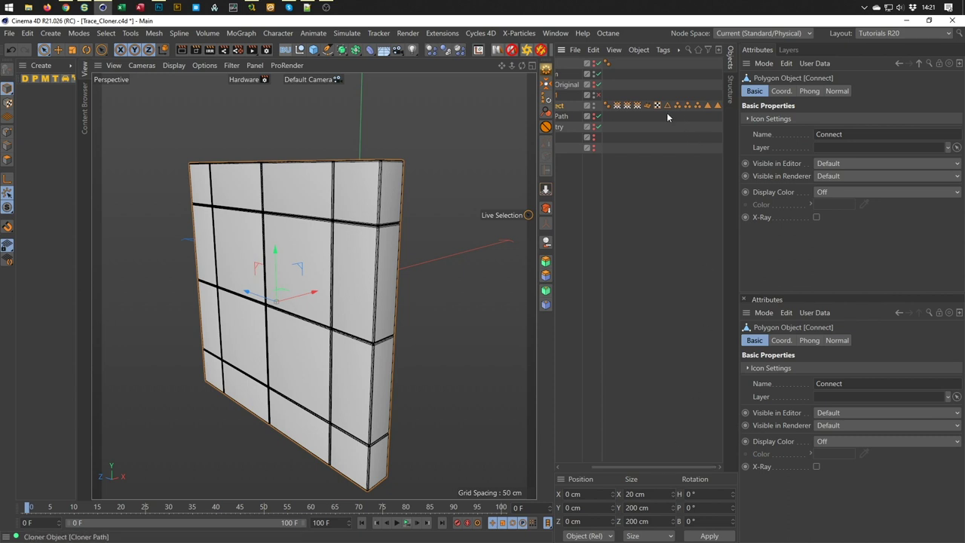
Delete the four unwanted selection and vertex tags from the Connect mesh.
{"action": "left_click_drag", "start_coordinate": [666, 112], "coordinate": [728, 90]}
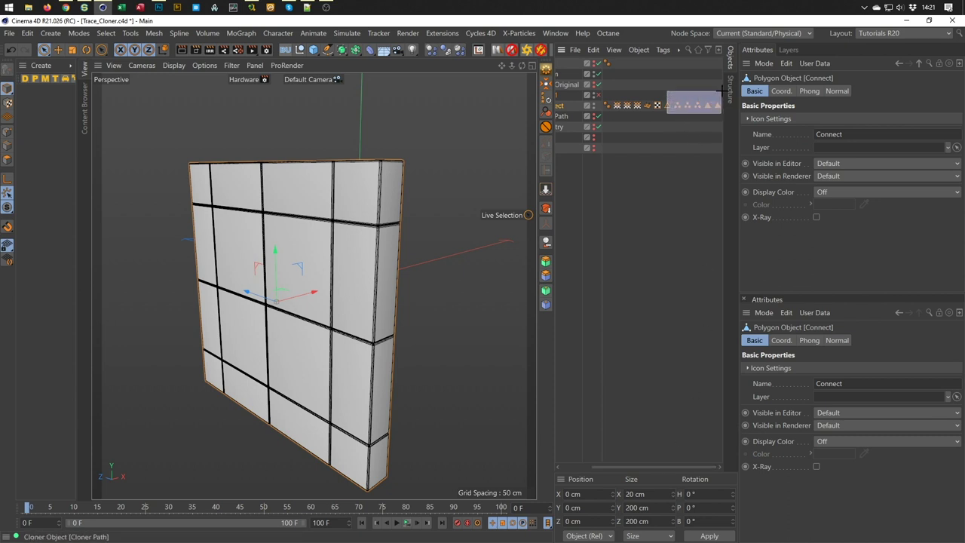
{"action": "left_click", "coordinate": [687, 147]}
{"action": "left_click_drag", "start_coordinate": [652, 116], "coordinate": [695, 82]}
{"action": "left_click", "coordinate": [698, 105], "text": "ctrl"}
{"action": "key", "text": "Delete"}
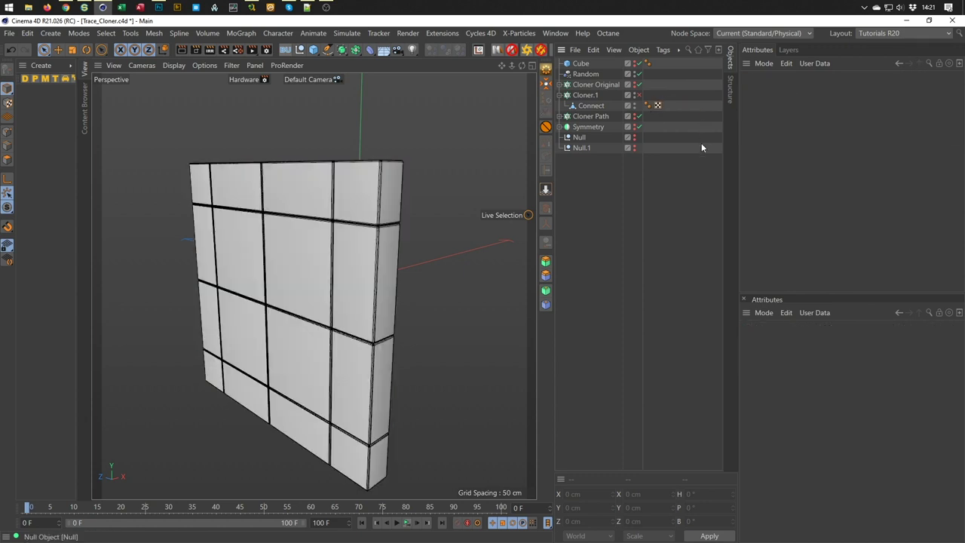
Set the Connect mesh's Phong angle to 40°.
{"action": "left_click", "coordinate": [647, 104]}
{"action": "double_click", "coordinate": [816, 131]}
{"action": "type", "text": "40"}
{"action": "key", "text": "Return"}
{"action": "scroll", "coordinate": [316, 230], "scroll_direction": "down", "scroll_amount": 3}
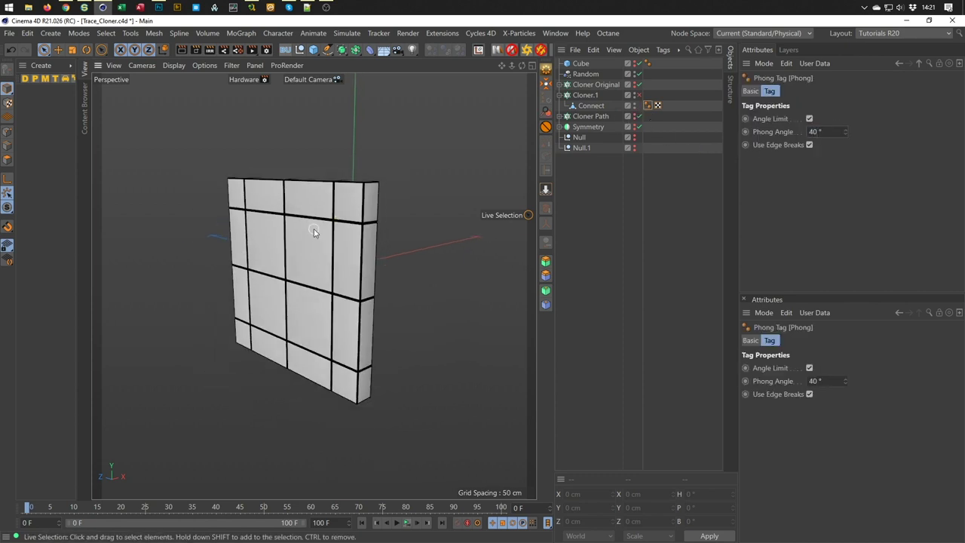
Re-enable Cloner.1 and preview the cloned slabs by playing the animation.
{"action": "left_click", "coordinate": [638, 95]}
{"action": "middle_click_drag", "start_coordinate": [413, 300], "coordinate": [370, 300], "text": "alt"}
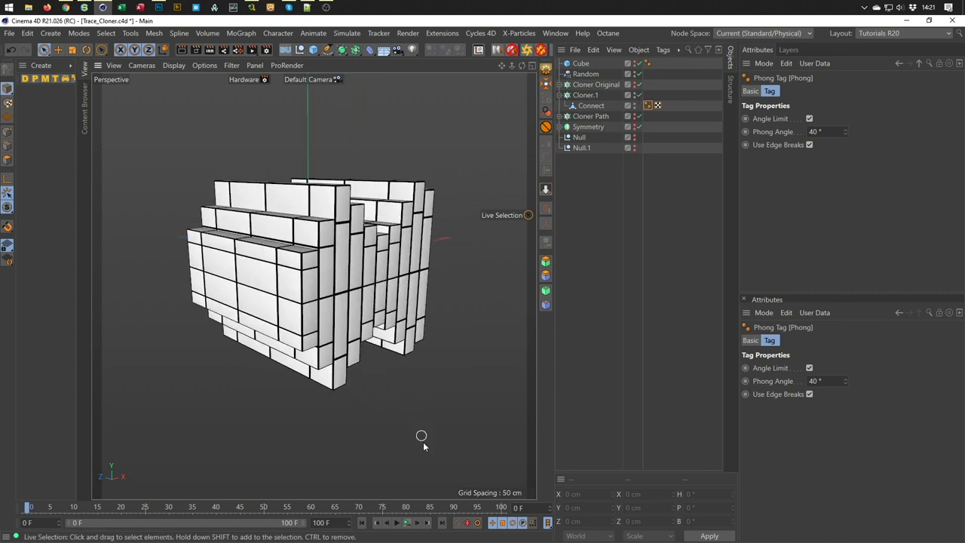
{"action": "left_click", "coordinate": [406, 522]}
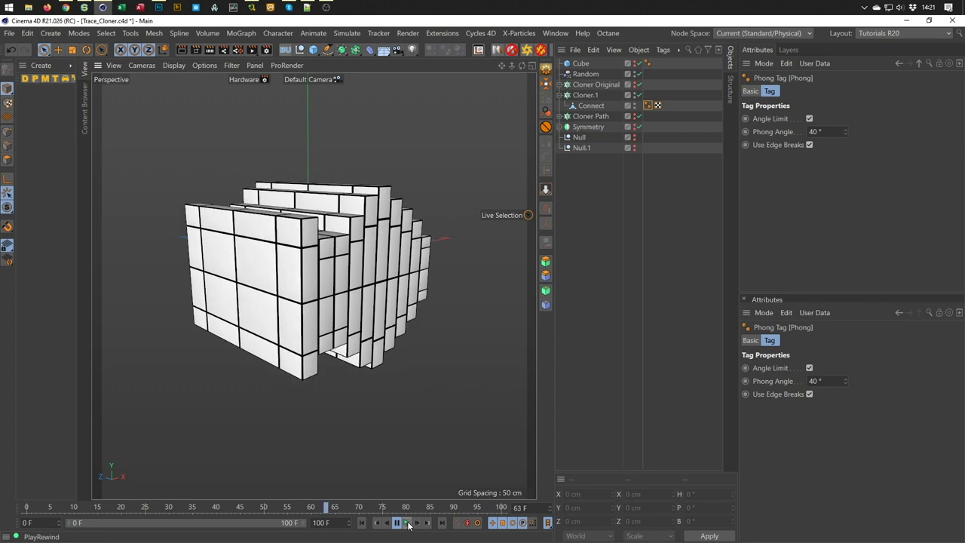
{"action": "left_click", "coordinate": [362, 522]}
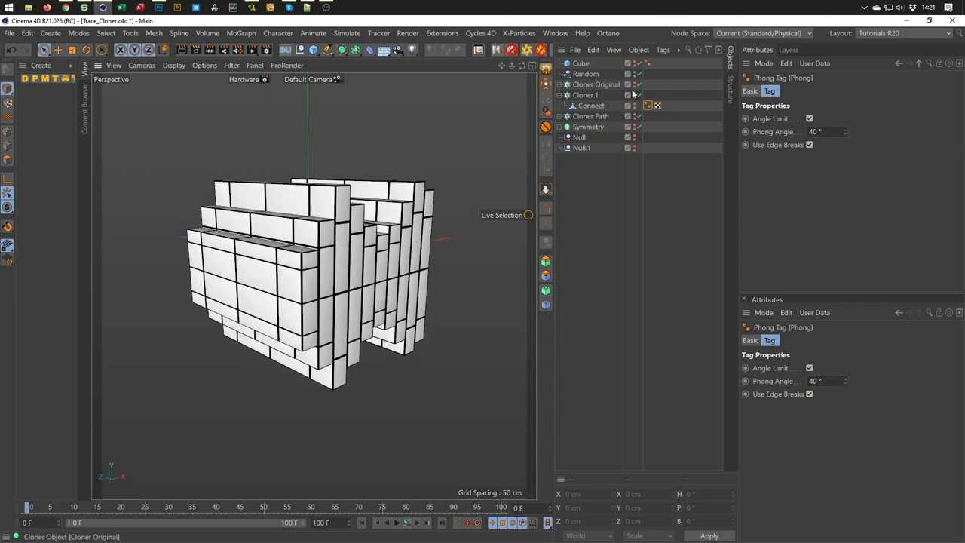
Enable the Extrude under Symmetry to show the outer block, then replay the animation.
{"action": "left_click", "coordinate": [566, 128]}
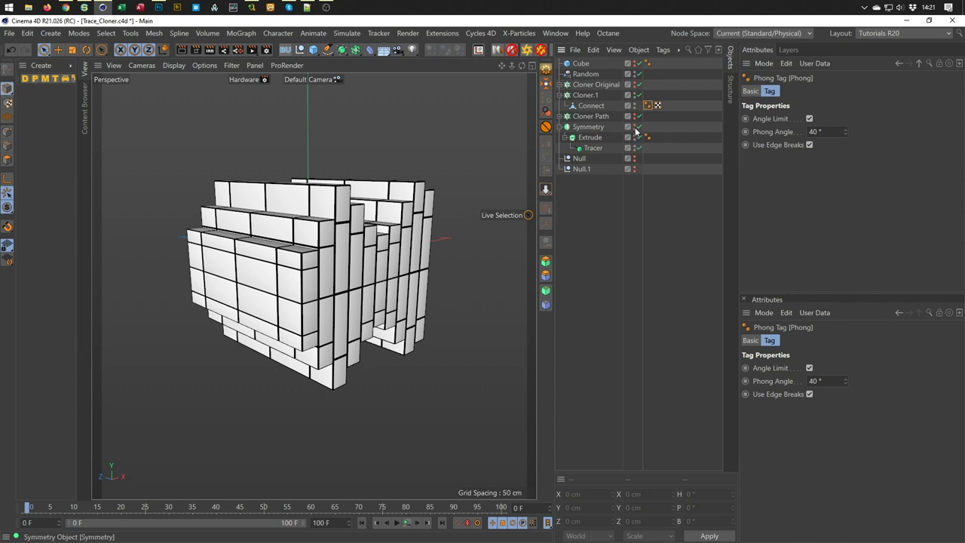
{"action": "left_click", "coordinate": [635, 131]}
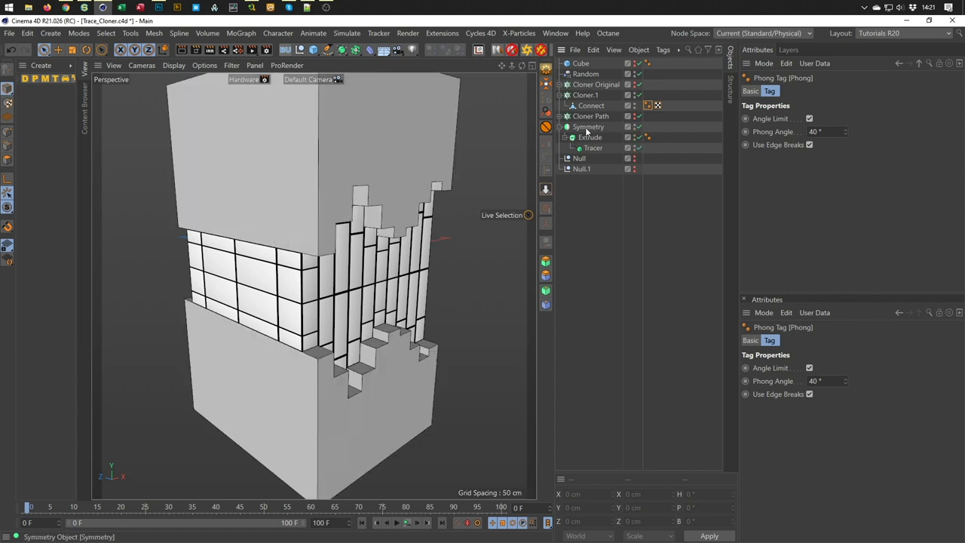
{"action": "left_click", "coordinate": [562, 127]}
{"action": "mouse_move", "coordinate": [331, 251]}
{"action": "left_mouse_down", "text": "alt"}
{"action": "mouse_move", "coordinate": [303, 263]}
{"action": "mouse_move", "coordinate": [313, 268]}
{"action": "left_mouse_up", "text": "alt"}
{"action": "left_click", "coordinate": [406, 522]}
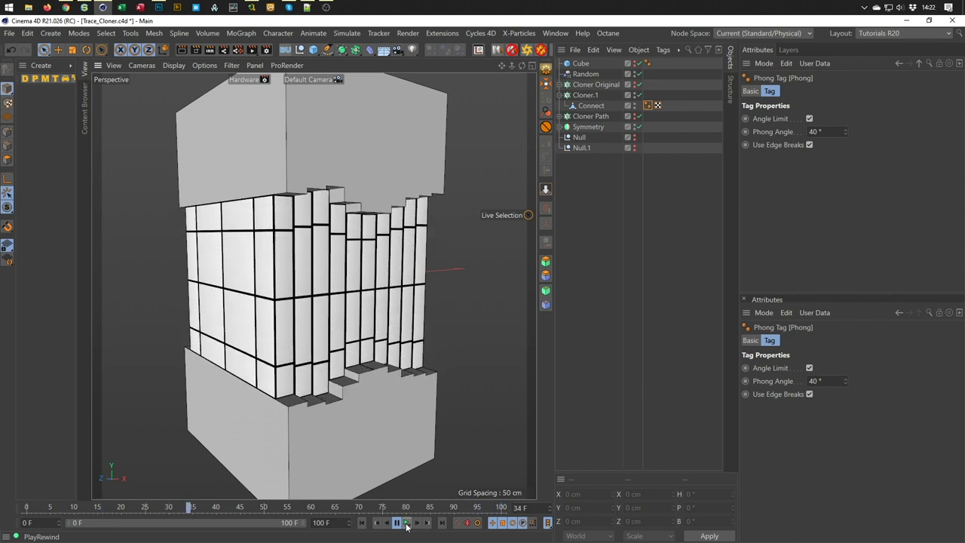
{"action": "left_click", "coordinate": [406, 522]}
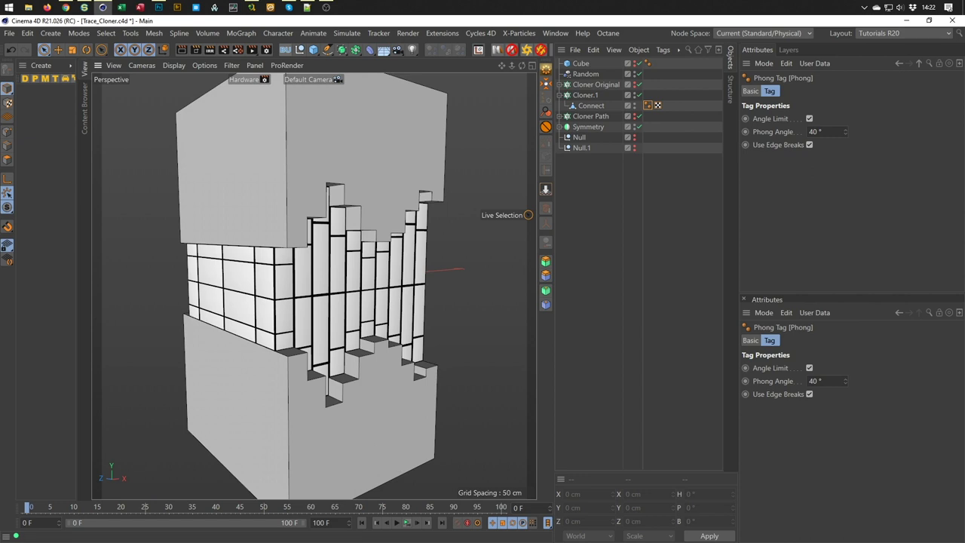
{"action": "key", "text": "alt+Tab"}
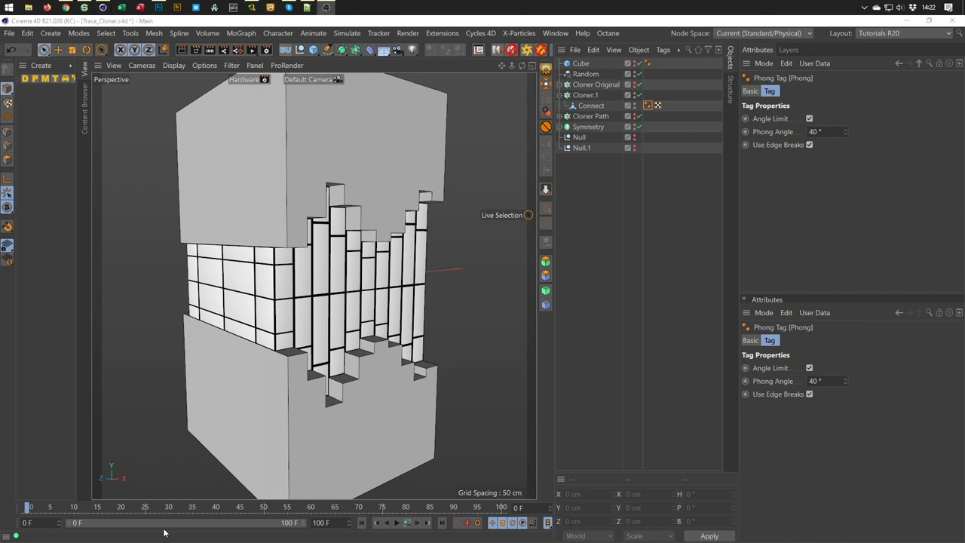
{"action": "mouse_move", "coordinate": [343, 283]}
{"action": "left_mouse_down", "text": "alt"}
{"action": "mouse_move", "coordinate": [299, 289]}
{"action": "mouse_move", "coordinate": [338, 289]}
{"action": "left_mouse_up", "text": "alt"}
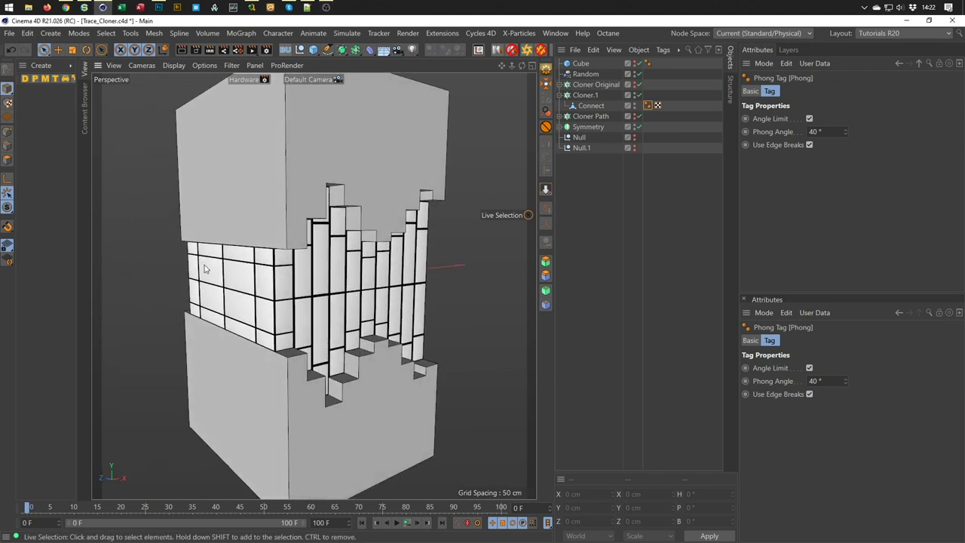
Rename the Random effector to RandomY.
{"action": "left_click", "coordinate": [587, 76]}
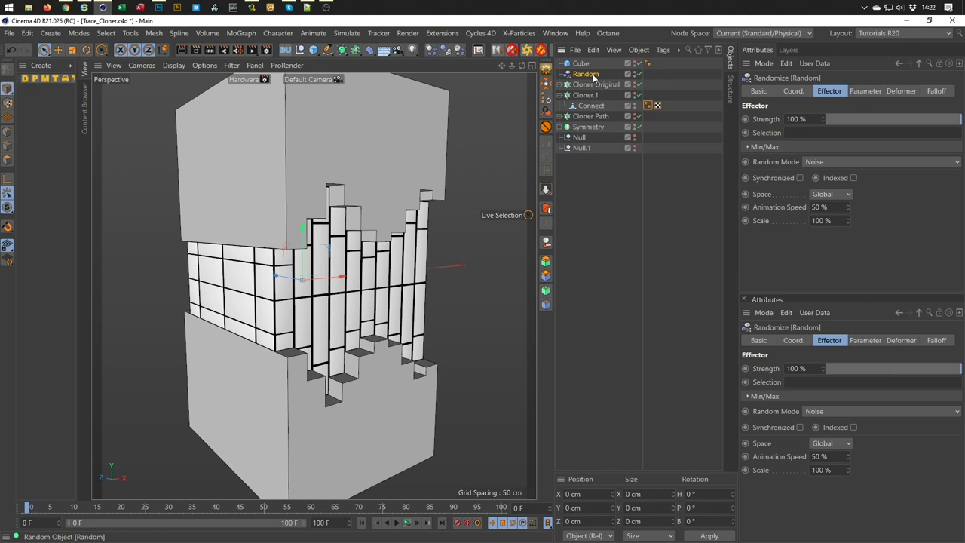
{"action": "double_click", "coordinate": [592, 74]}
{"action": "left_click", "coordinate": [595, 75]}
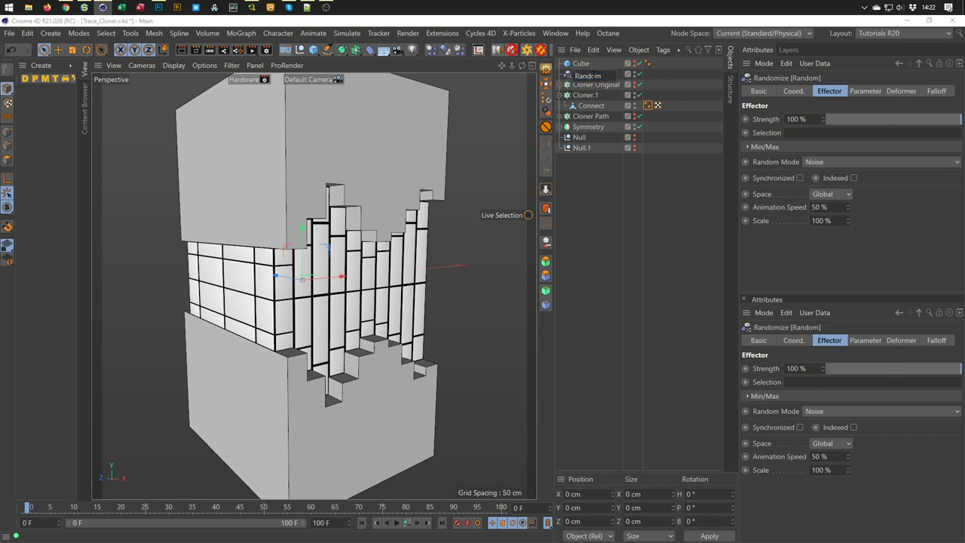
{"action": "key", "text": "Return"}
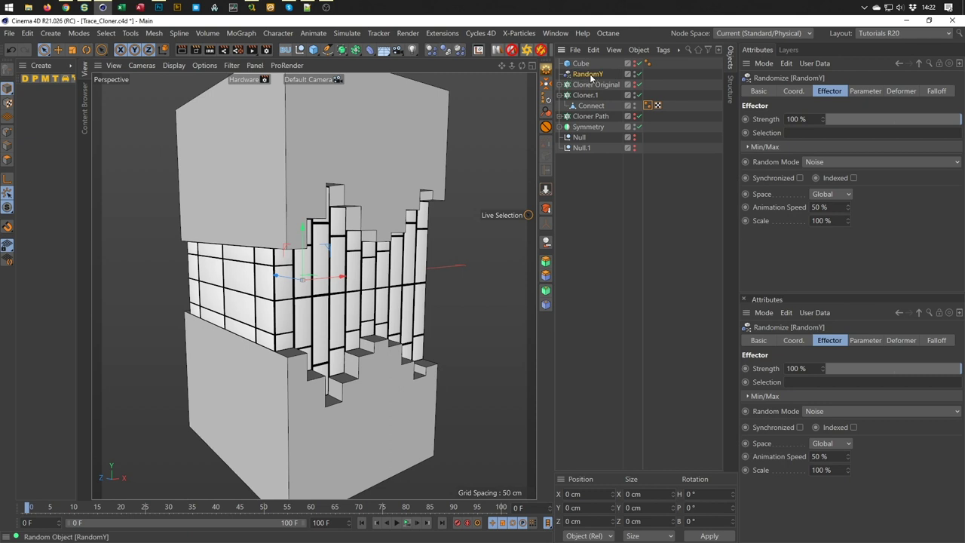
Duplicate RandomY and name the copy RandomZ.
{"action": "left_click_drag", "start_coordinate": [590, 78], "coordinate": [592, 89], "text": "ctrl"}
{"action": "double_click", "coordinate": [591, 86]}
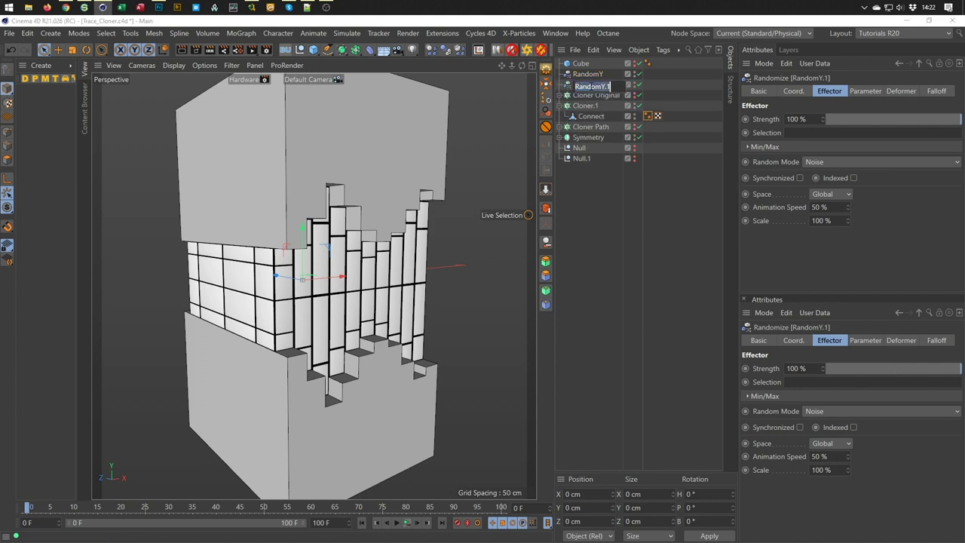
{"action": "left_click_drag", "start_coordinate": [609, 86], "coordinate": [597, 86]}
{"action": "type", "text": "Z"}
{"action": "key", "text": "Return"}
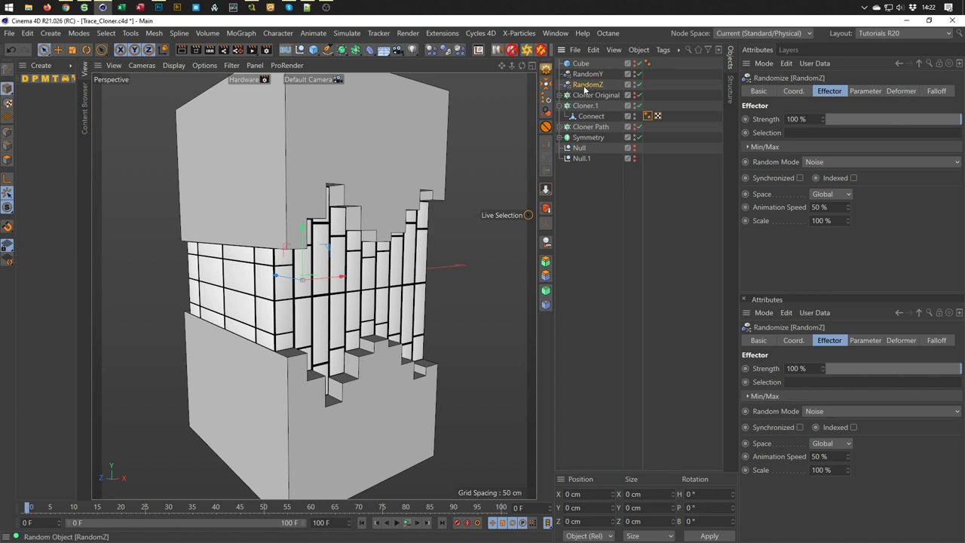
Set RandomZ's Y scale parameter to 0.
{"action": "left_click", "coordinate": [870, 92]}
{"action": "type", "text": "-1.5"}
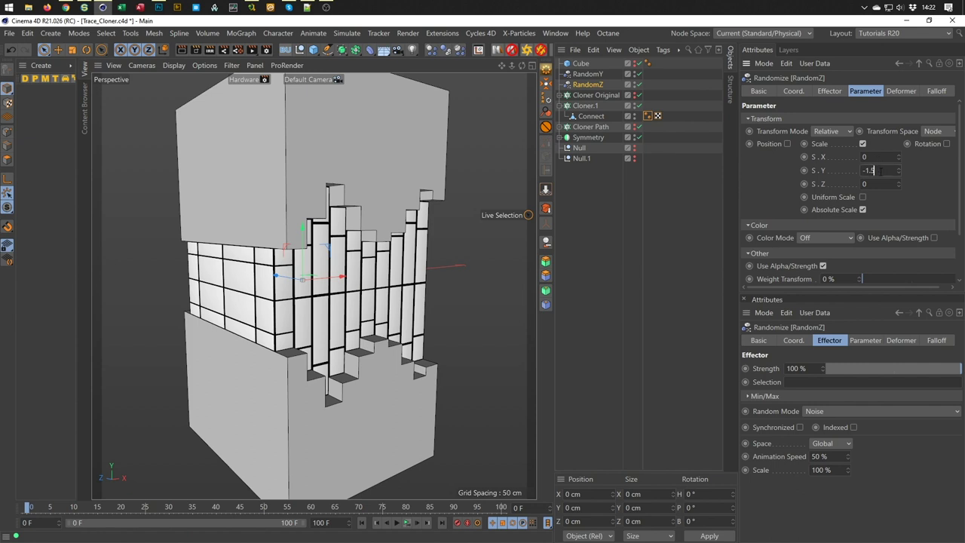
{"action": "key", "text": "Return"}
{"action": "type", "text": "0"}
{"action": "key", "text": "Return"}
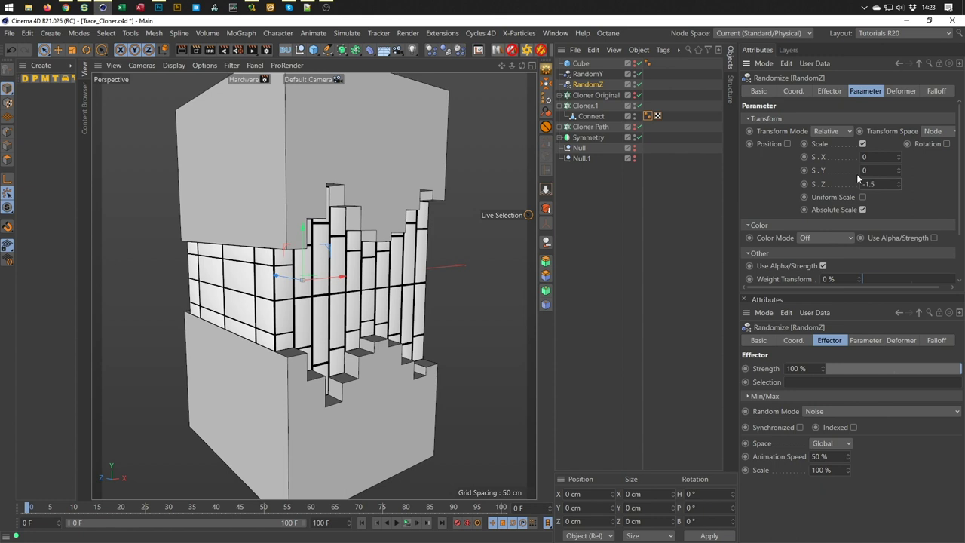
Add the RandomZ effector to Cloner.1's Effectors list alongside RandomY.
{"action": "left_click", "coordinate": [584, 106]}
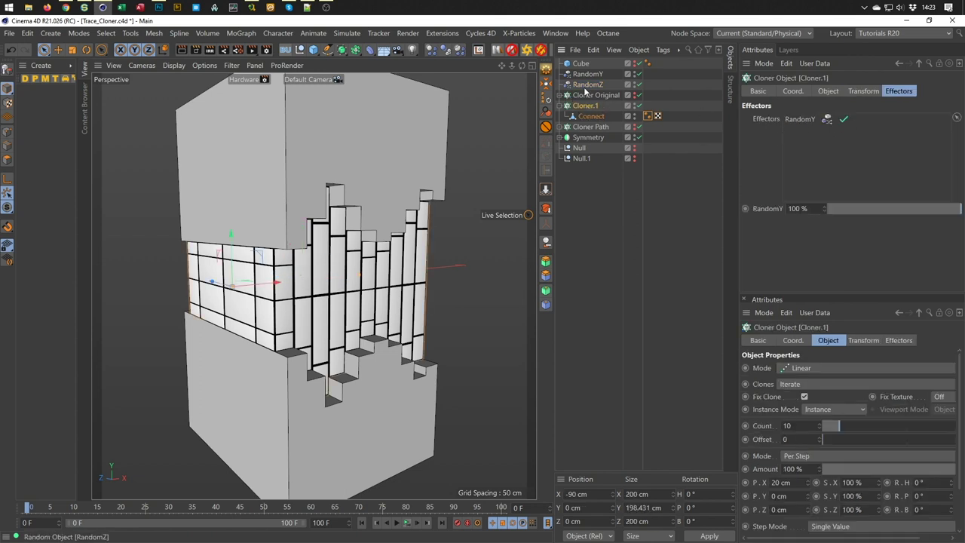
{"action": "left_click_drag", "start_coordinate": [585, 84], "coordinate": [798, 135]}
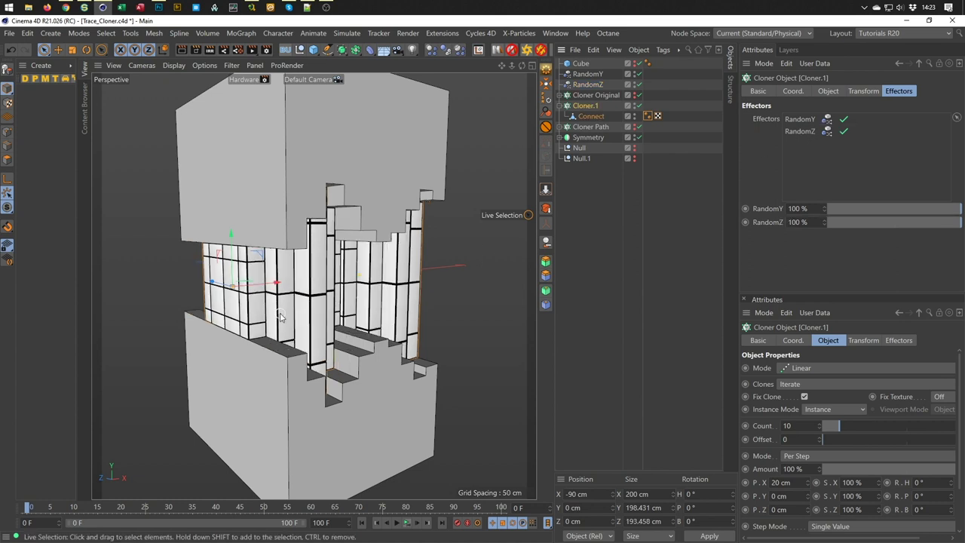
{"action": "scroll", "coordinate": [230, 293], "scroll_direction": "up", "scroll_amount": 4}
{"action": "scroll", "coordinate": [230, 294], "scroll_direction": "up", "scroll_amount": 4}
{"action": "scroll", "coordinate": [230, 294], "scroll_direction": "down", "scroll_amount": 2}
{"action": "scroll", "coordinate": [231, 295], "scroll_direction": "down", "scroll_amount": 2}
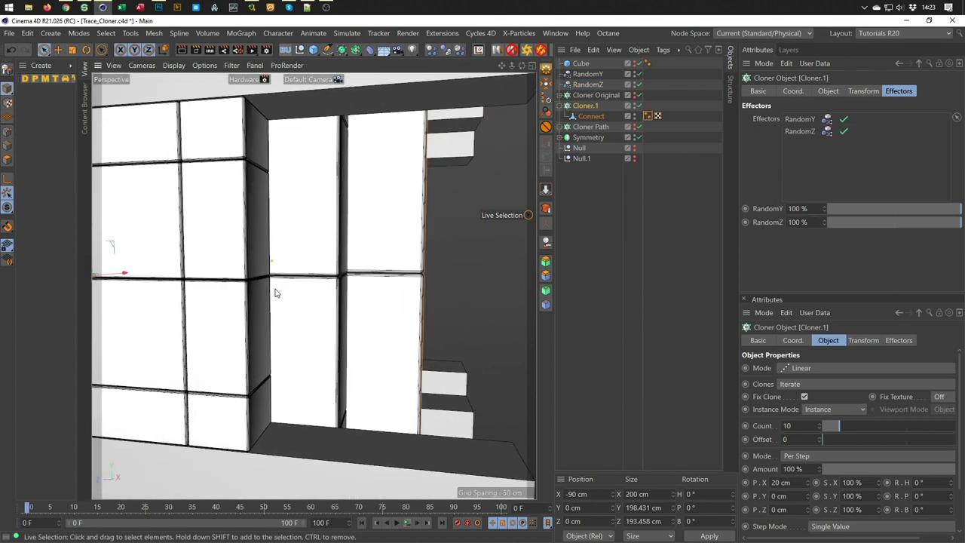
{"action": "scroll", "coordinate": [276, 290], "scroll_direction": "down", "scroll_amount": 2}
{"action": "scroll", "coordinate": [220, 313], "scroll_direction": "down", "scroll_amount": 3}
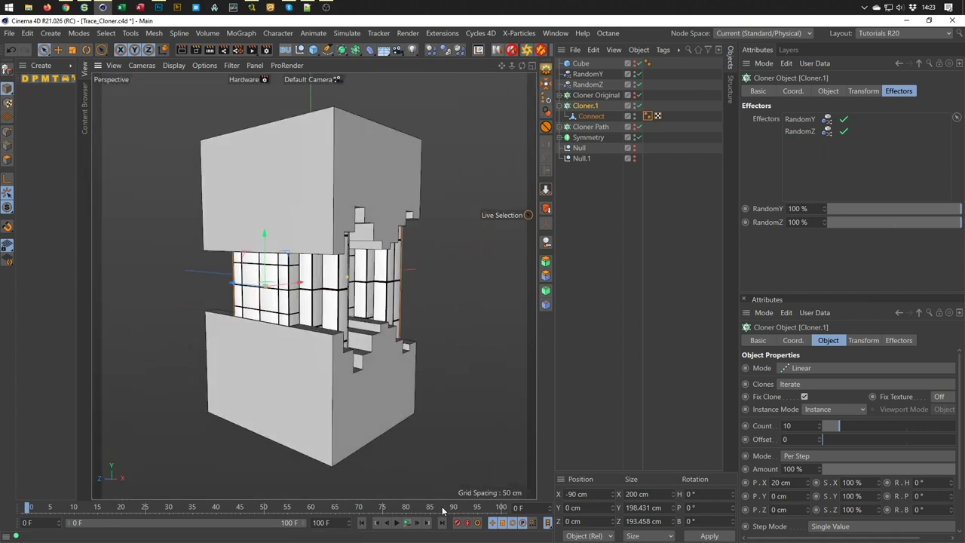
Play the animation, viewing the whole cube's shifting pillars, then stop playback.
{"action": "left_click", "coordinate": [408, 522]}
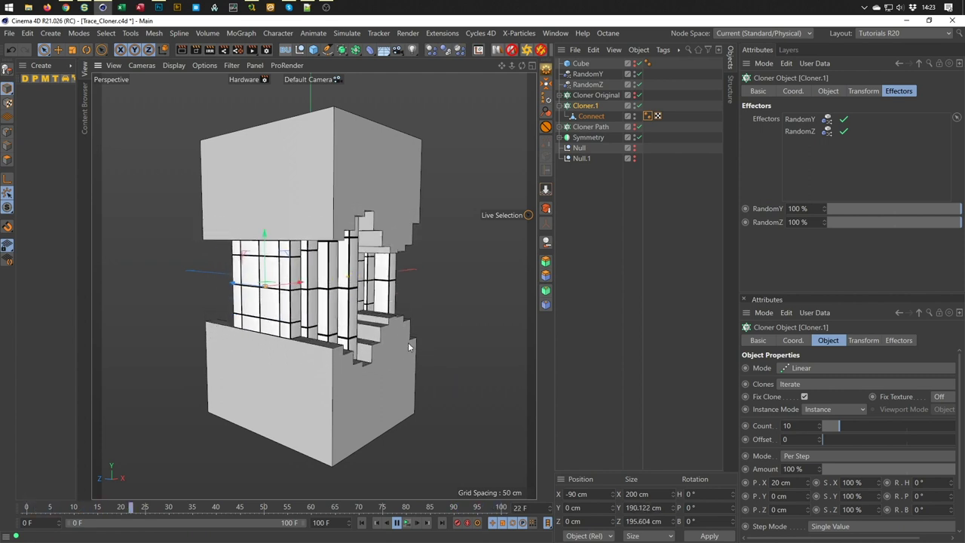
{"action": "scroll", "coordinate": [367, 290], "scroll_direction": "up", "scroll_amount": 3}
{"action": "left_click_drag", "start_coordinate": [367, 290], "coordinate": [412, 304], "text": "alt"}
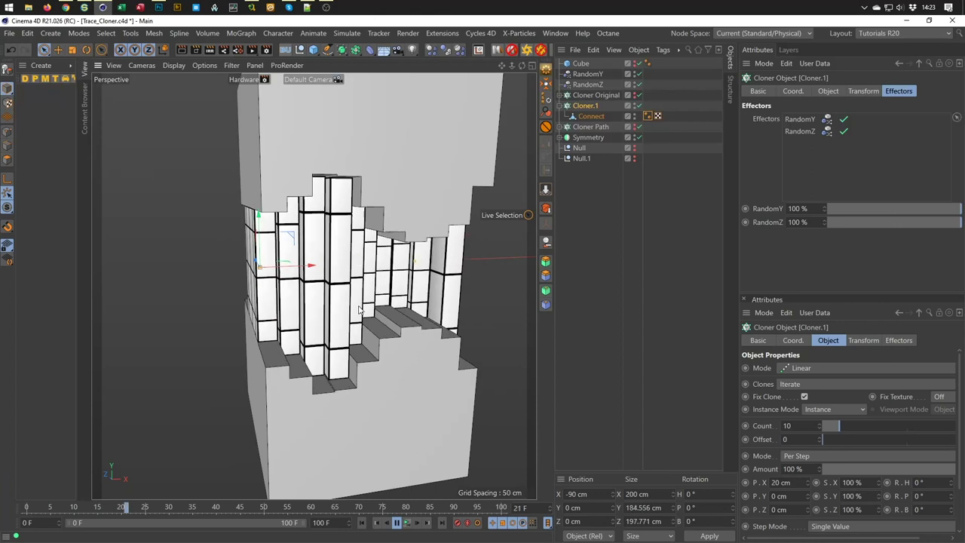
{"action": "left_click_drag", "start_coordinate": [348, 306], "coordinate": [290, 326], "text": "alt"}
{"action": "scroll", "coordinate": [290, 326], "scroll_direction": "down", "scroll_amount": 4}
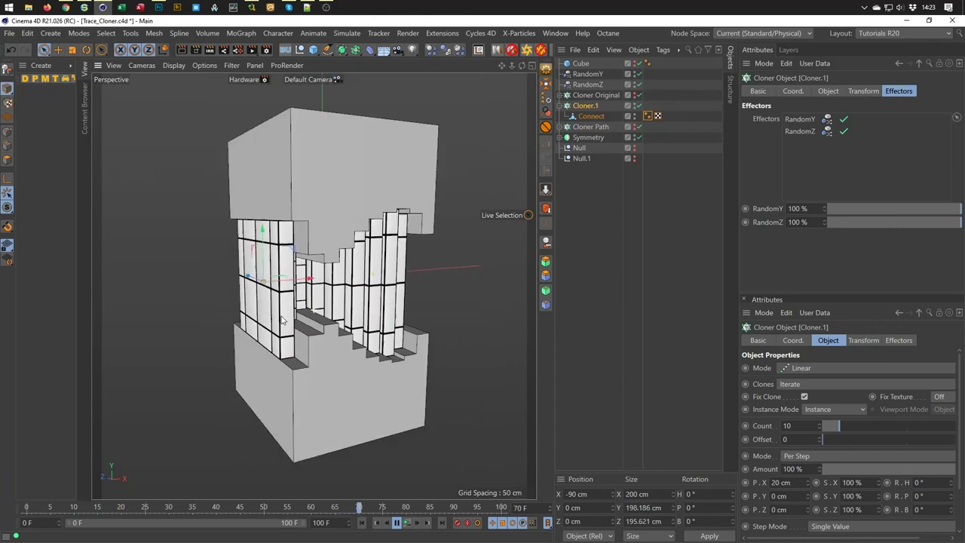
{"action": "scroll", "coordinate": [290, 327], "scroll_direction": "up", "scroll_amount": 4}
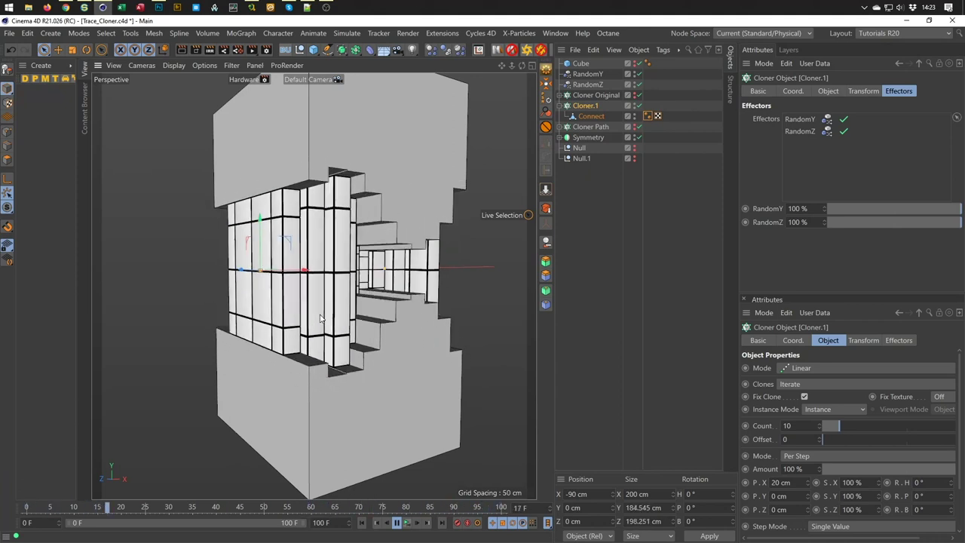
{"action": "left_click", "coordinate": [397, 522]}
Group the Extrude object under Symmetry into a new Null with Alt+G.
{"action": "left_click_drag", "start_coordinate": [340, 207], "coordinate": [355, 193], "text": "alt"}
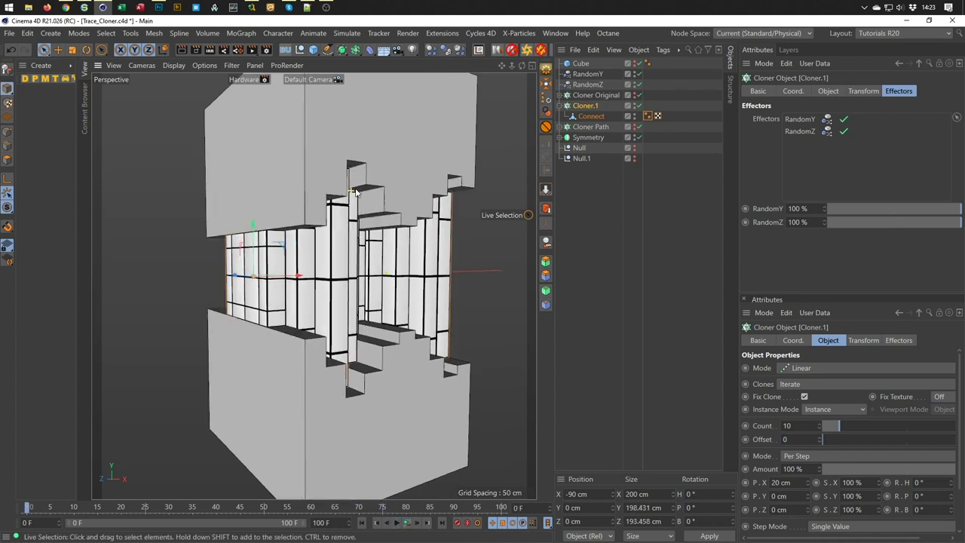
{"action": "left_click", "coordinate": [560, 138]}
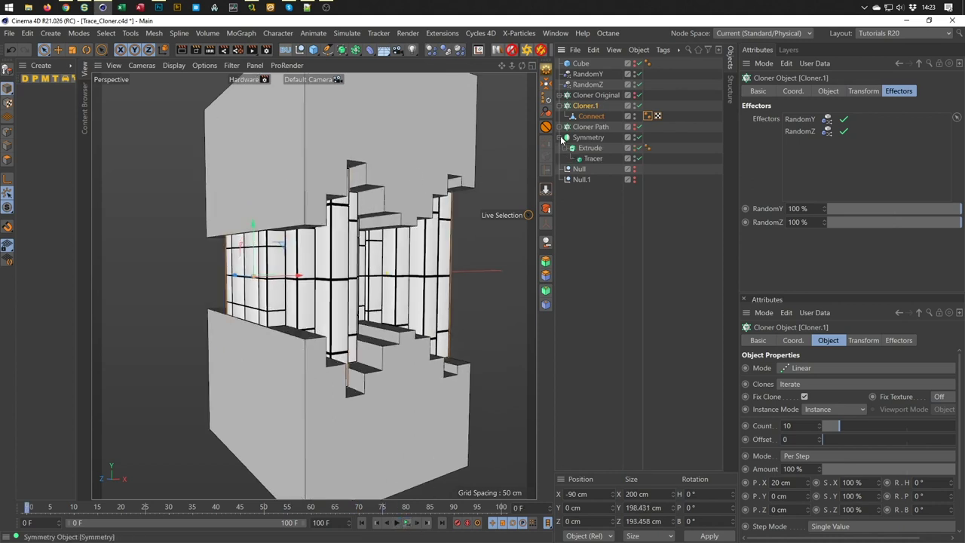
{"action": "left_click", "coordinate": [589, 148]}
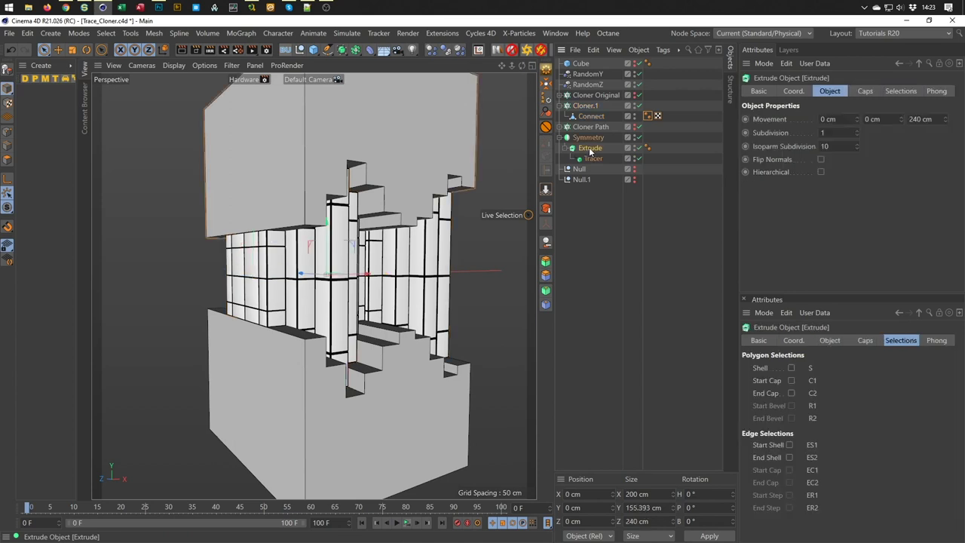
{"action": "key", "text": "alt+g"}
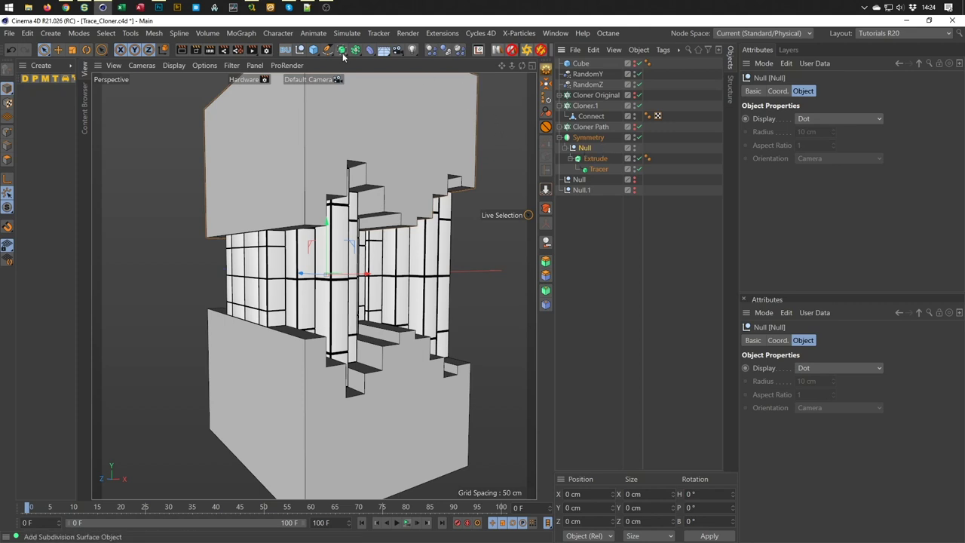
Add a Bevel deformer under the Null with 3 subdivisions, then play to preview the rounded edges.
{"action": "mouse_move", "coordinate": [370, 50]}
{"action": "left_mouse_down", "text": "shift"}
{"action": "mouse_move", "coordinate": [473, 194]}
{"action": "mouse_move", "coordinate": [429, 193]}
{"action": "mouse_move", "coordinate": [407, 208]}
{"action": "left_mouse_up", "text": "shift"}
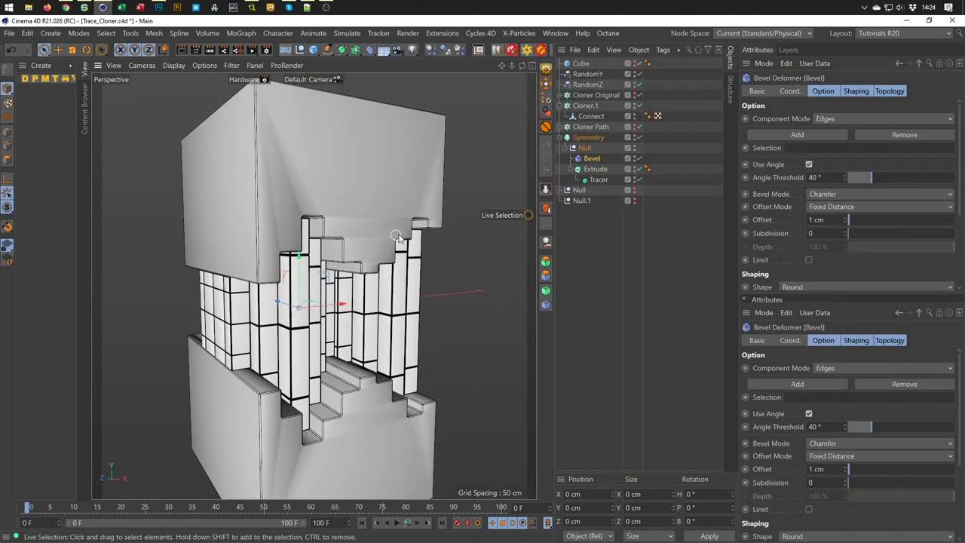
{"action": "double_click", "coordinate": [822, 232]}
{"action": "type", "text": "3"}
{"action": "key", "text": "Return"}
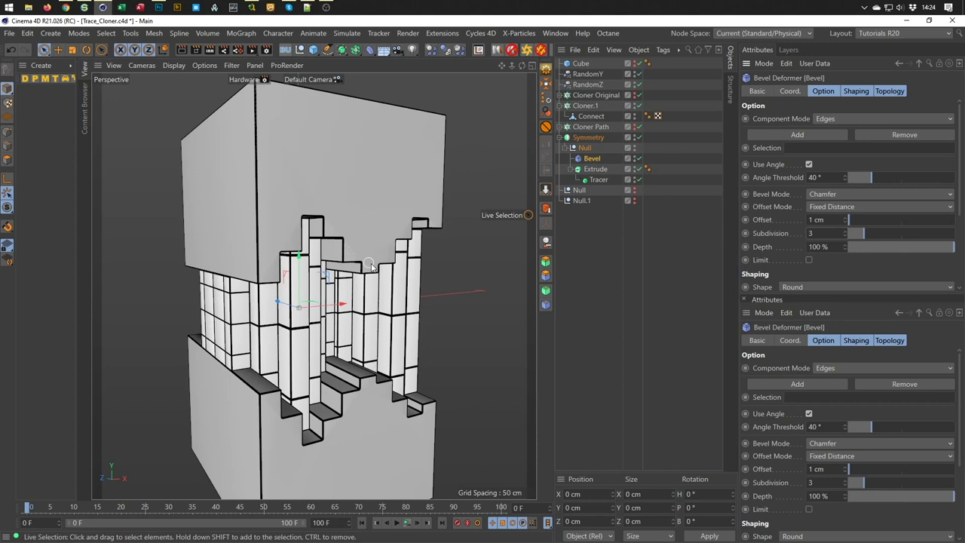
{"action": "left_click", "coordinate": [897, 91]}
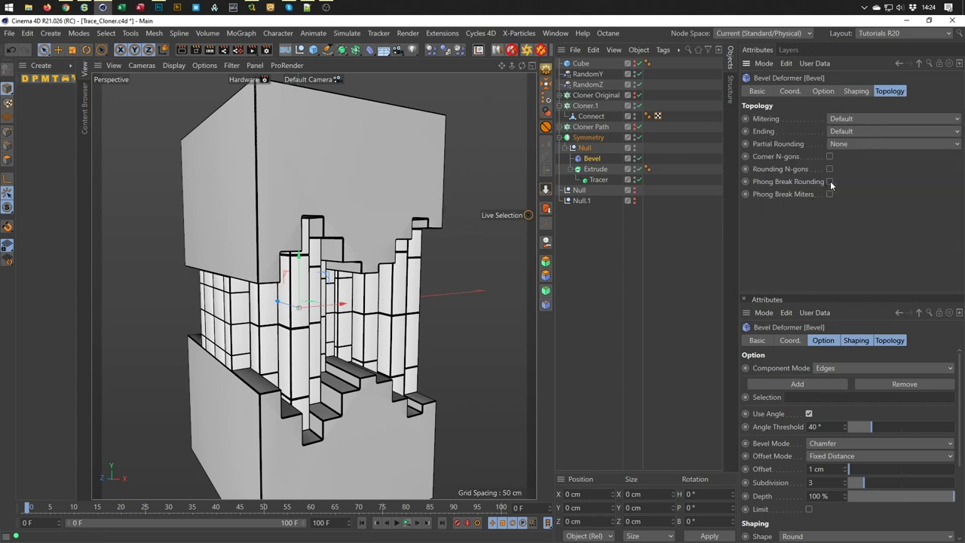
{"action": "mouse_move", "coordinate": [377, 216]}
{"action": "left_mouse_down", "text": "alt"}
{"action": "mouse_move", "coordinate": [359, 240]}
{"action": "mouse_move", "coordinate": [339, 246]}
{"action": "left_mouse_up", "text": "alt"}
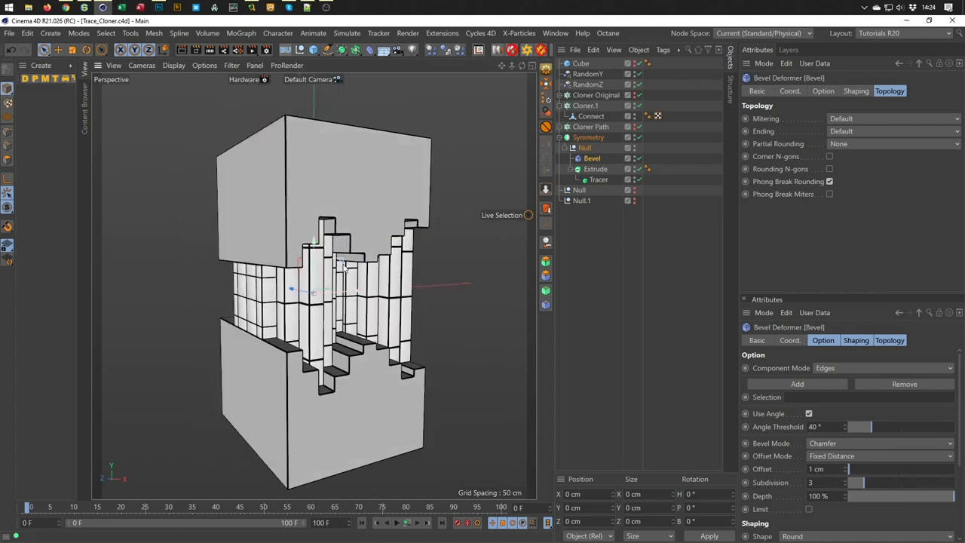
{"action": "left_click", "coordinate": [406, 524]}
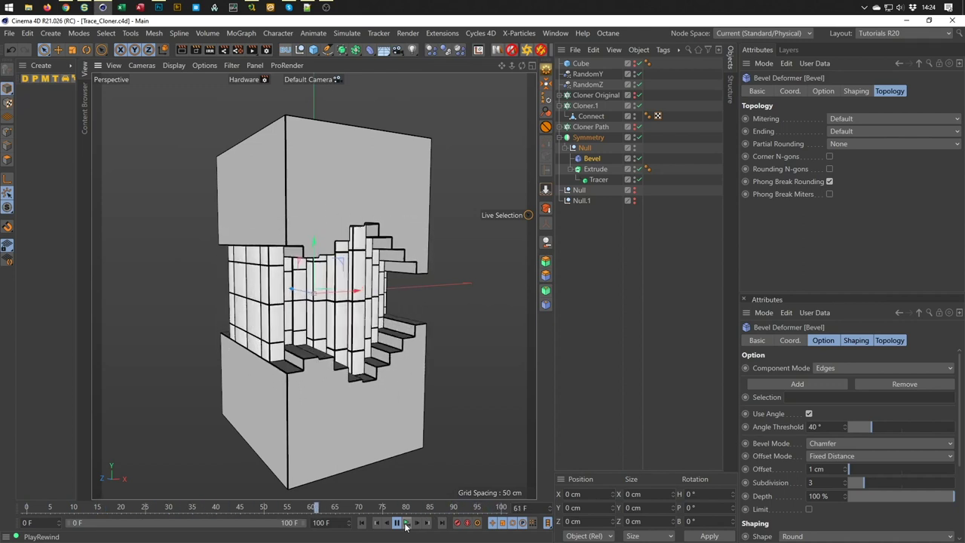
Stop playback, view RandomY's Effector settings, and bring up the MoGraph Effector list.
{"action": "left_click", "coordinate": [408, 522]}
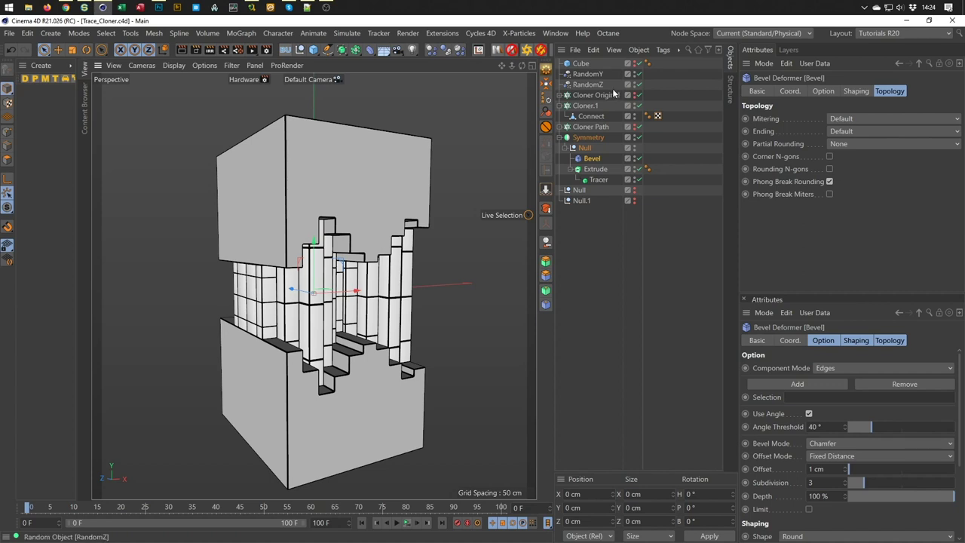
{"action": "left_click", "coordinate": [595, 74]}
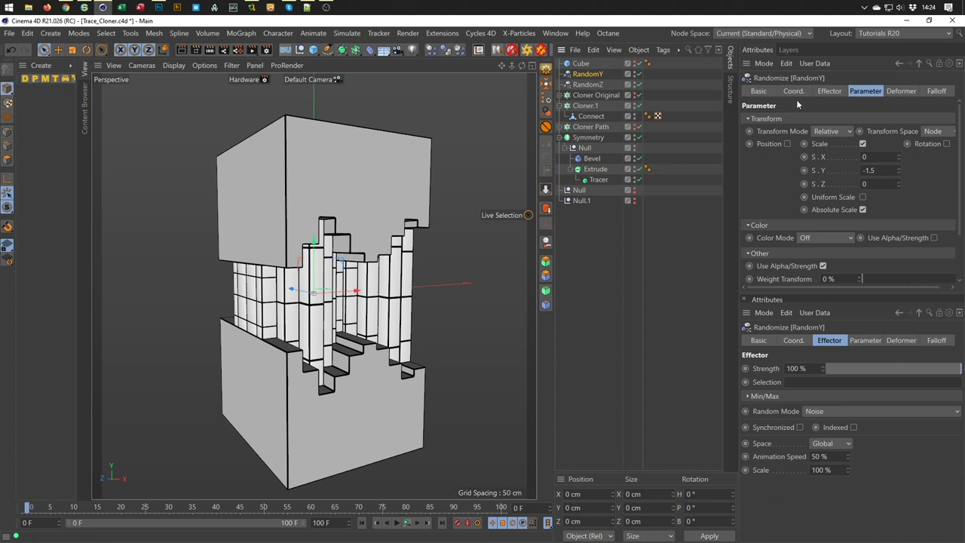
{"action": "left_click", "coordinate": [828, 91]}
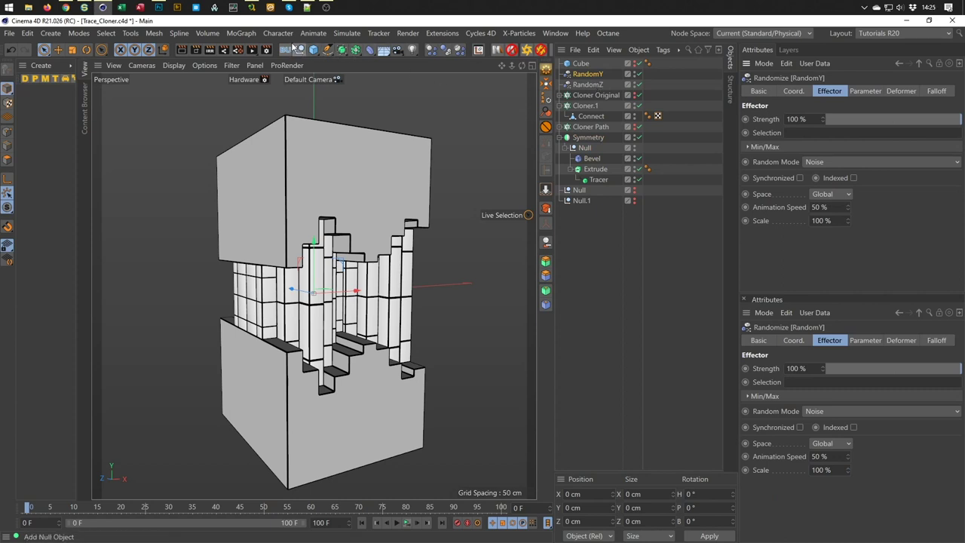
{"action": "left_click", "coordinate": [230, 33]}
{"action": "mouse_move", "coordinate": [252, 52]}
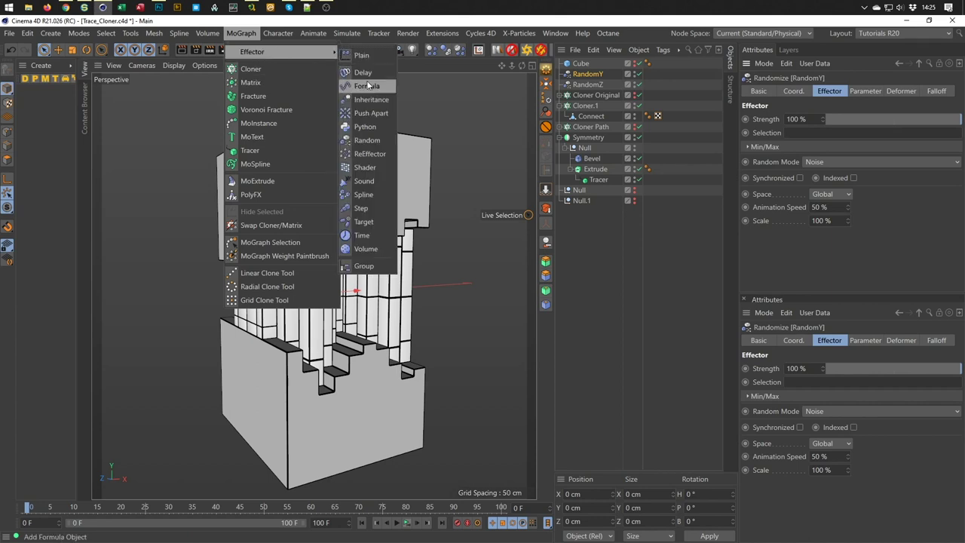
Add a Formula effector named FormulaY with absolute, per-axis Scale enabled.
{"action": "left_click", "coordinate": [366, 86]}
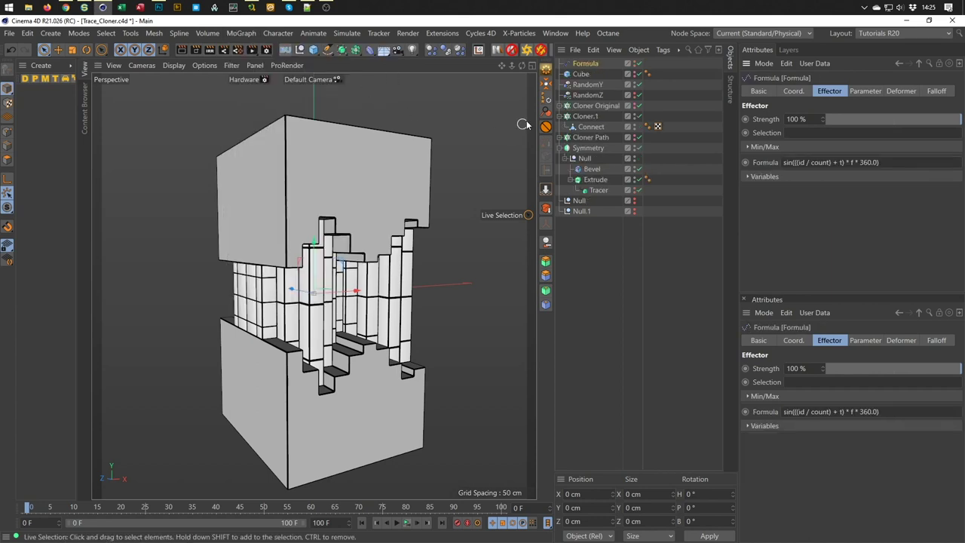
{"action": "double_click", "coordinate": [595, 64]}
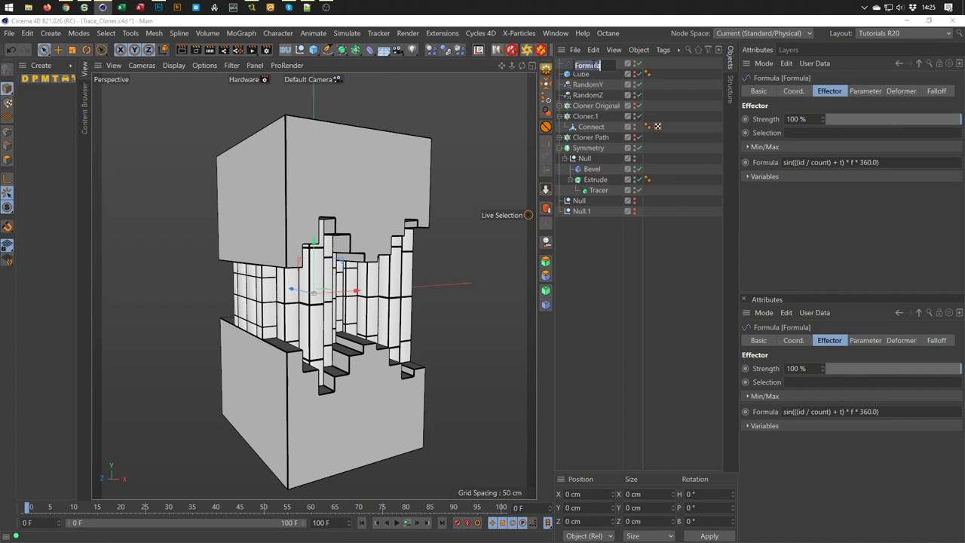
{"action": "key", "text": "Right"}
{"action": "type", "text": "Y"}
{"action": "key", "text": "Return"}
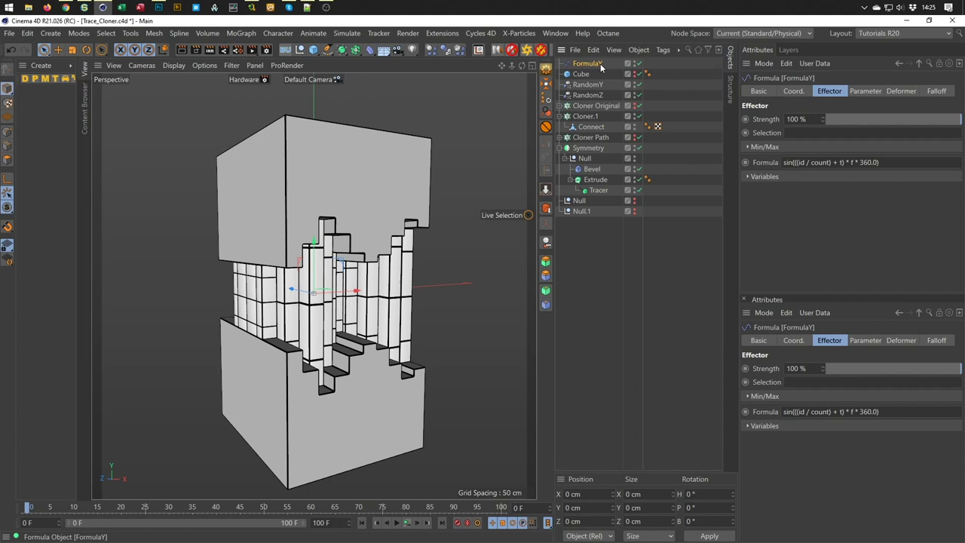
{"action": "left_click", "coordinate": [866, 91]}
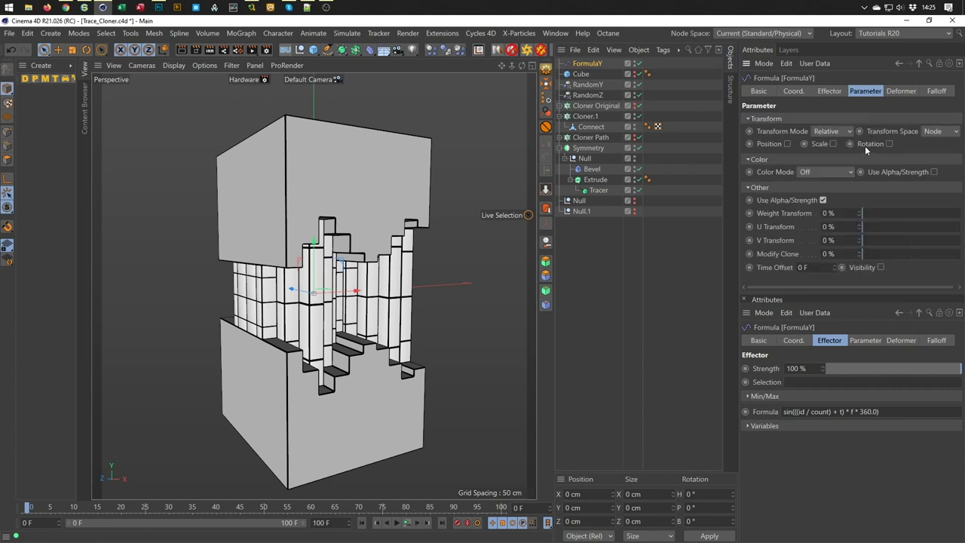
{"action": "left_click", "coordinate": [833, 144]}
{"action": "left_click", "coordinate": [863, 170]}
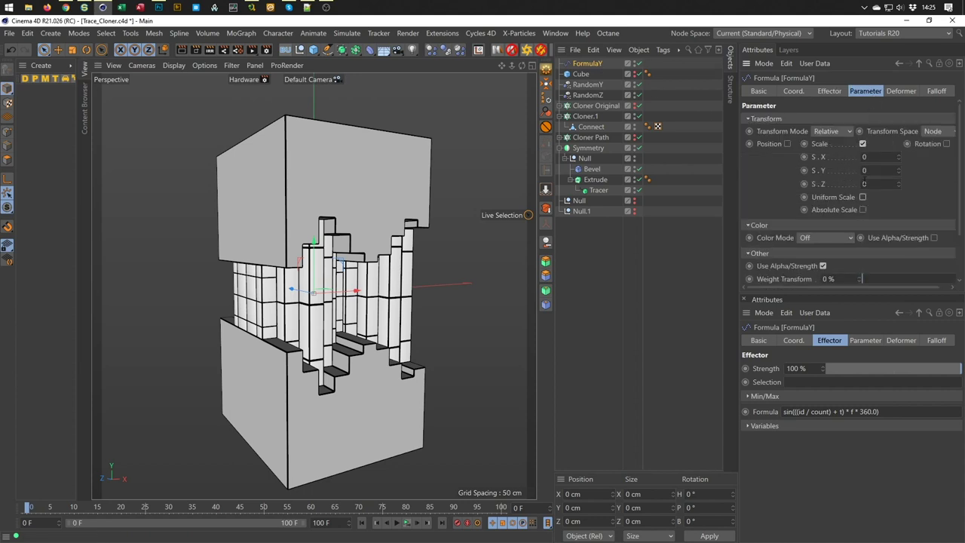
{"action": "left_click", "coordinate": [863, 210]}
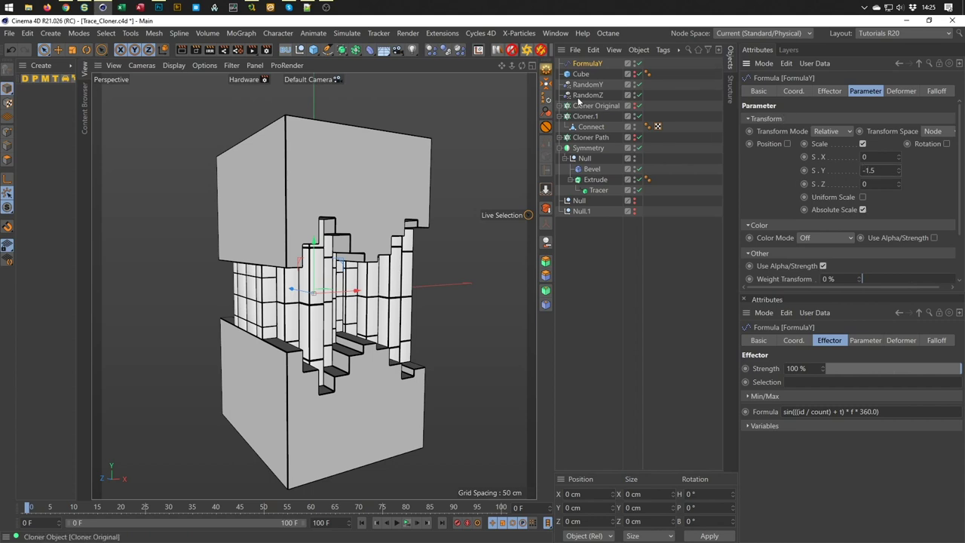
Duplicate FormulaY as FormulaZ and set its scale to S.Y 0 and S.Z -1.5.
{"action": "left_click", "coordinate": [591, 63]}
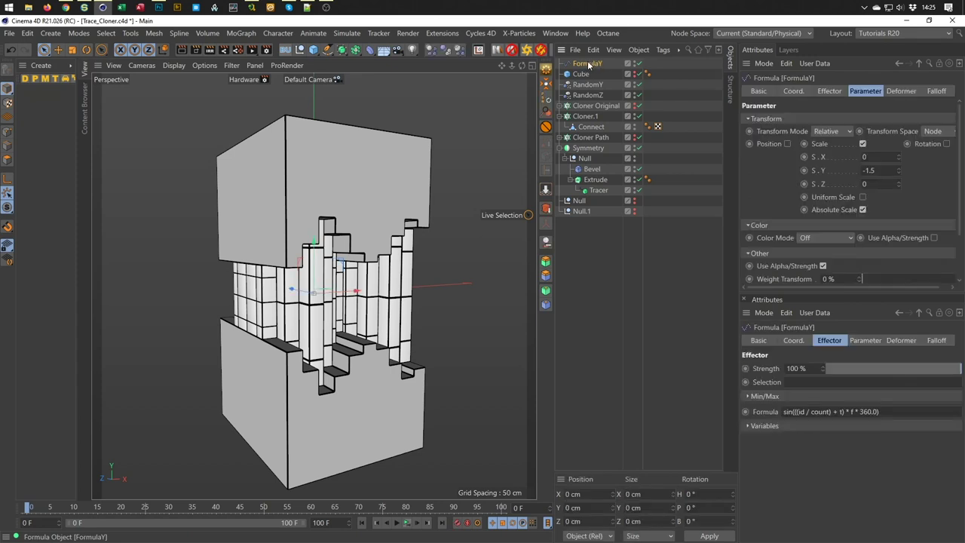
{"action": "left_click_drag", "start_coordinate": [590, 64], "coordinate": [591, 70], "text": "ctrl"}
{"action": "double_click", "coordinate": [591, 75]}
{"action": "key", "text": "End"}
{"action": "type", "text": "Z"}
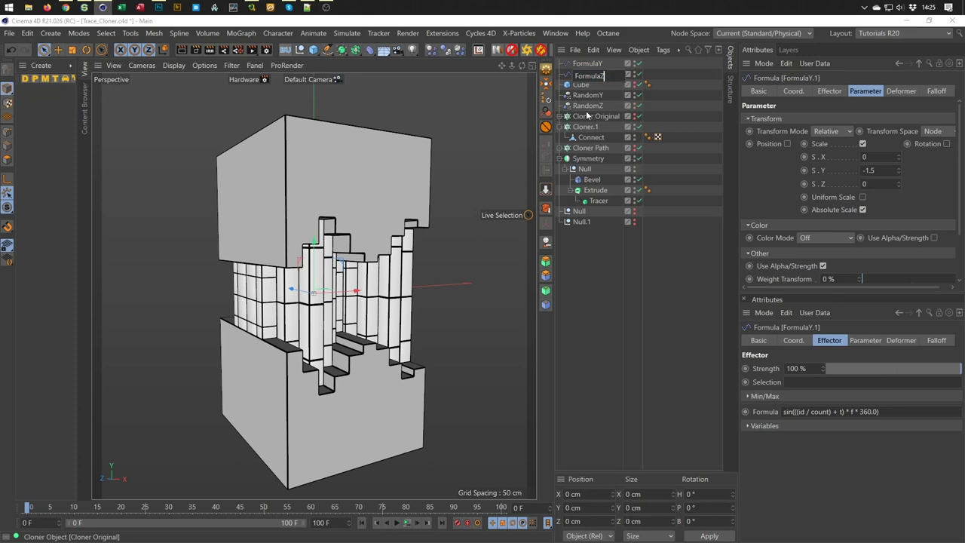
{"action": "key", "text": "Return"}
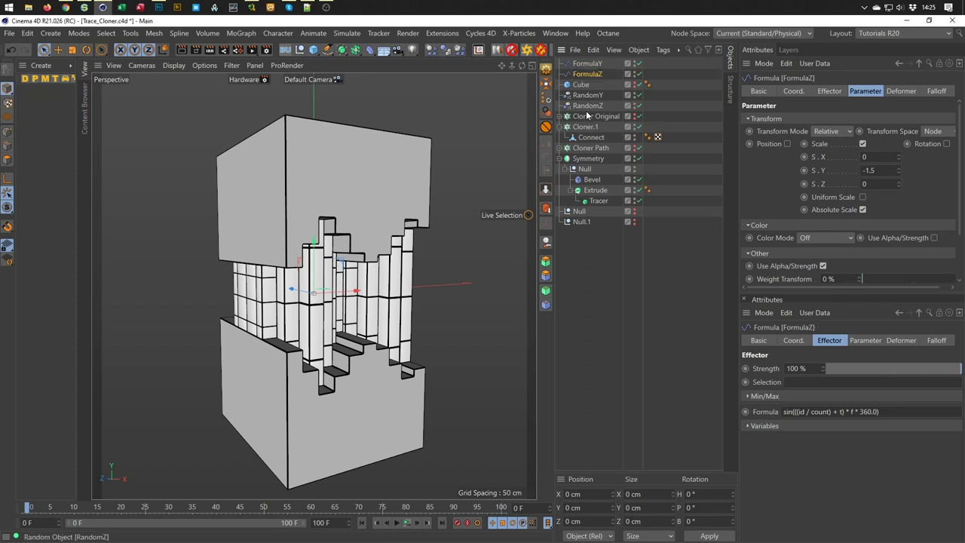
{"action": "left_click", "coordinate": [867, 170]}
{"action": "type", "text": "-0"}
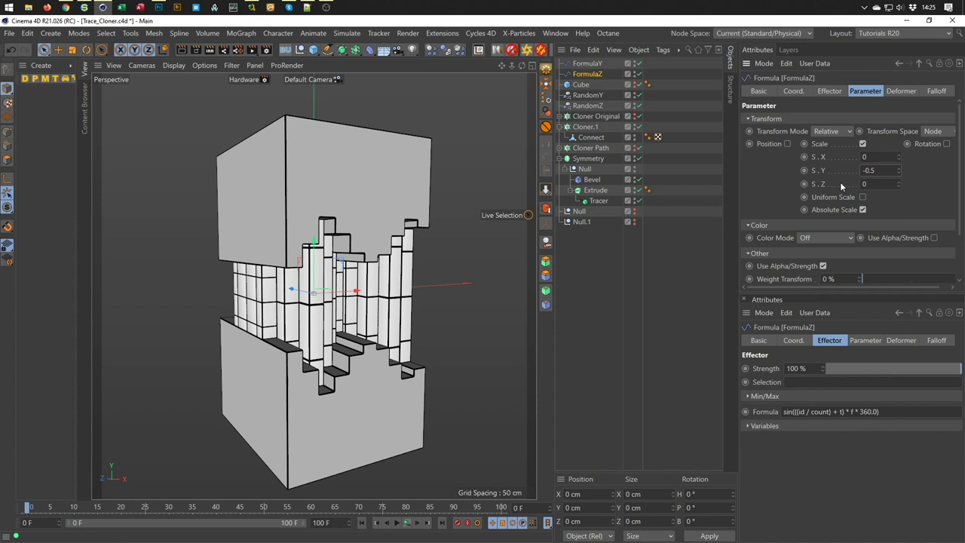
{"action": "key", "text": "Tab"}
{"action": "type", "text": "."}
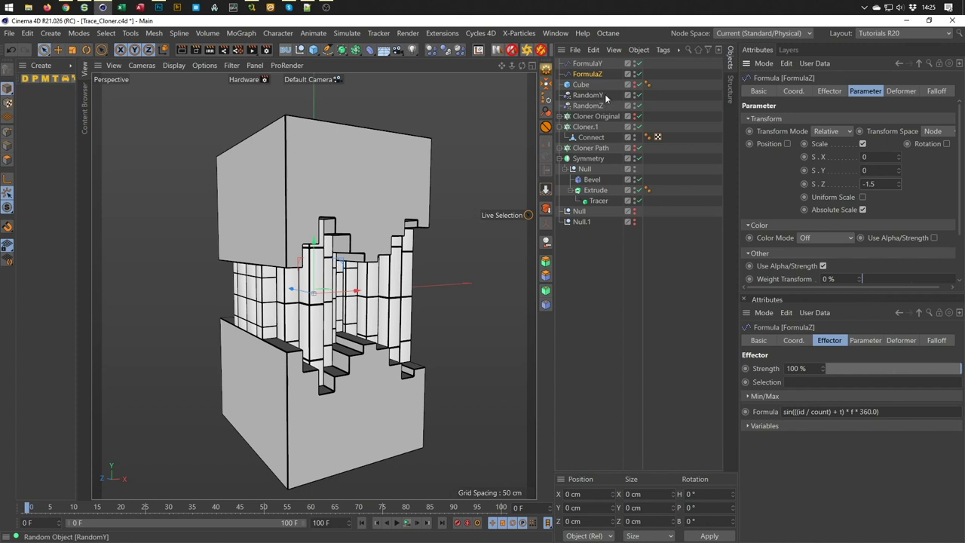
Disable RandomY, add FormulaY to Cloner Original, and switch RandomY off on both cloners.
{"action": "left_click", "coordinate": [637, 95]}
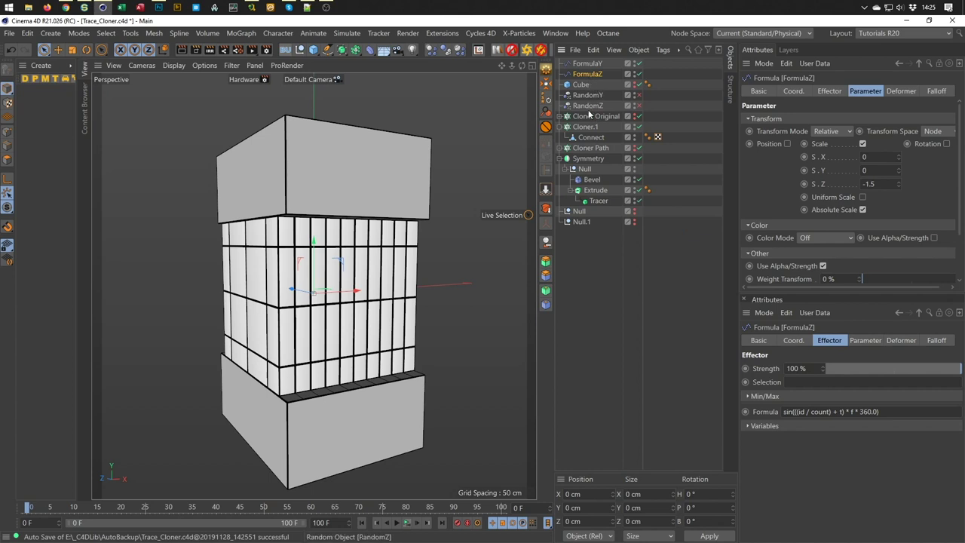
{"action": "left_click", "coordinate": [588, 118]}
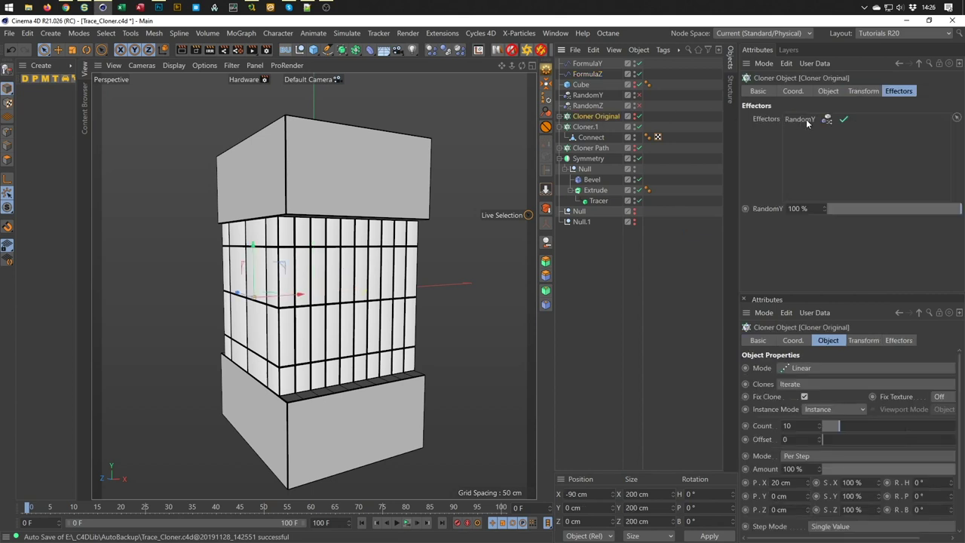
{"action": "left_click", "coordinate": [843, 119]}
{"action": "left_click_drag", "start_coordinate": [789, 129], "coordinate": [791, 133]}
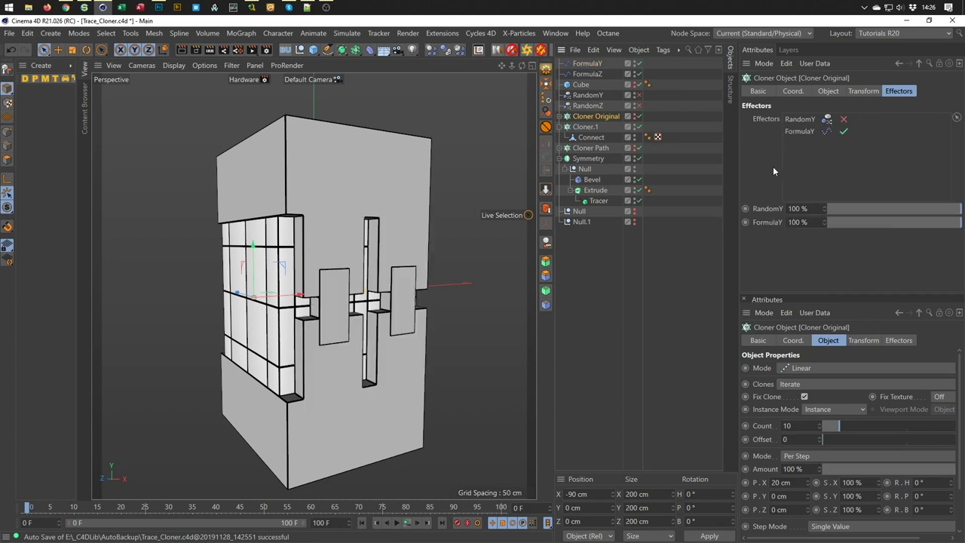
{"action": "left_click", "coordinate": [590, 128]}
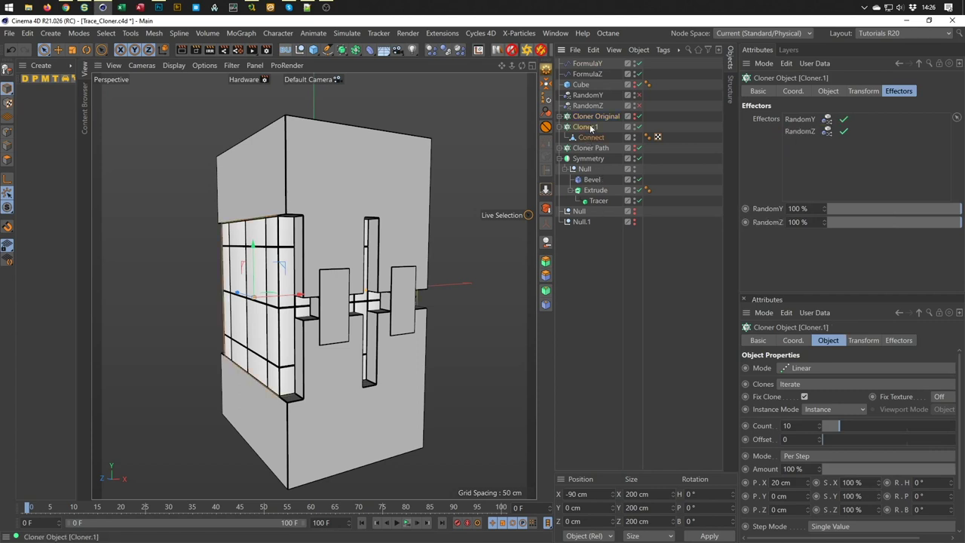
{"action": "left_click", "coordinate": [843, 119]}
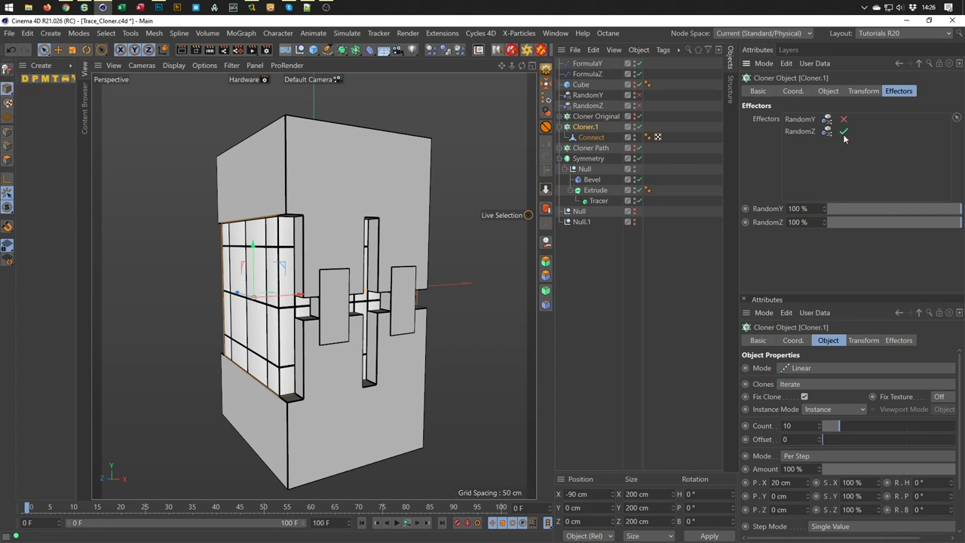
Add FormulaY and FormulaZ to Cloner.1's Effectors list.
{"action": "left_click", "coordinate": [592, 65]}
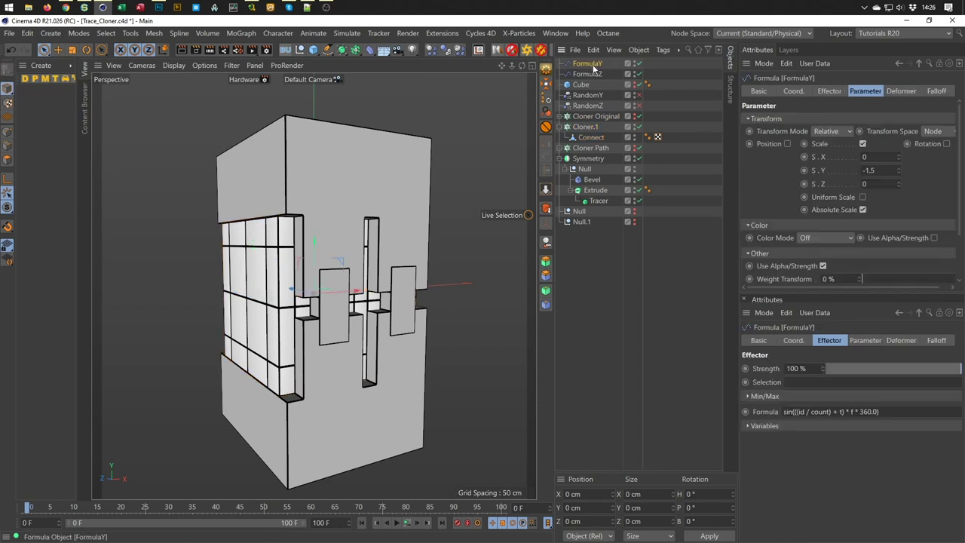
{"action": "left_click", "coordinate": [593, 128]}
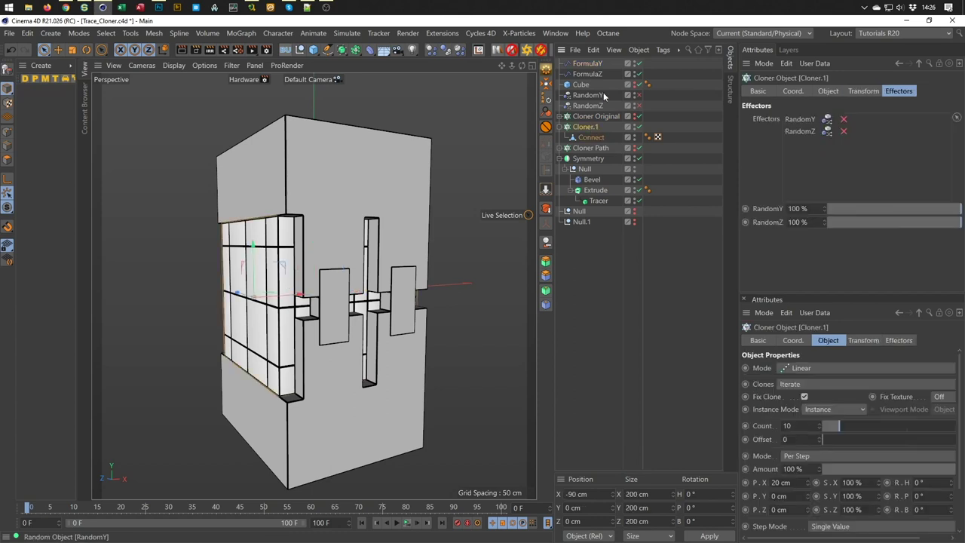
{"action": "left_click_drag", "start_coordinate": [796, 143], "coordinate": [789, 153]}
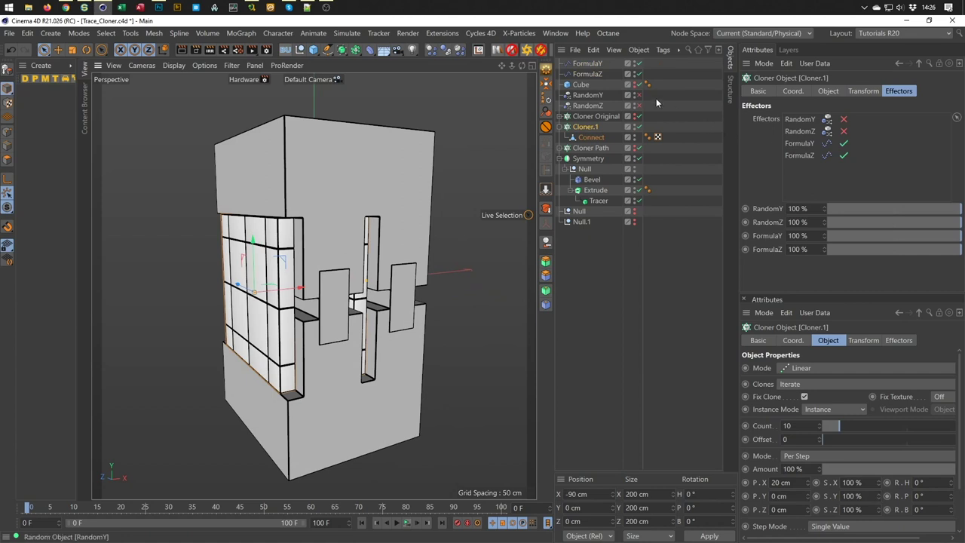
Preview the animation, then move FormulaY above RandomY in Cloner Original's effectors.
{"action": "left_click", "coordinate": [406, 522]}
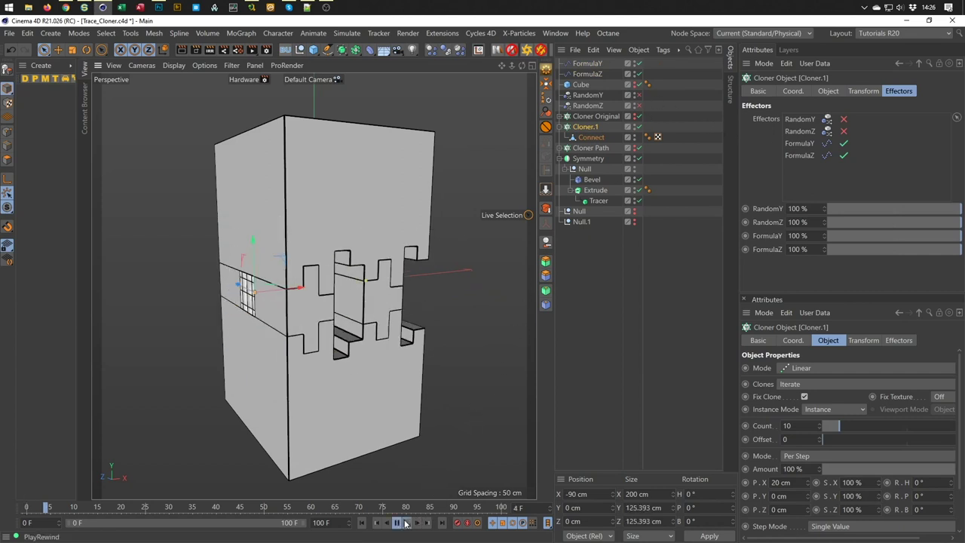
{"action": "left_click_drag", "start_coordinate": [332, 264], "coordinate": [362, 260], "text": "alt"}
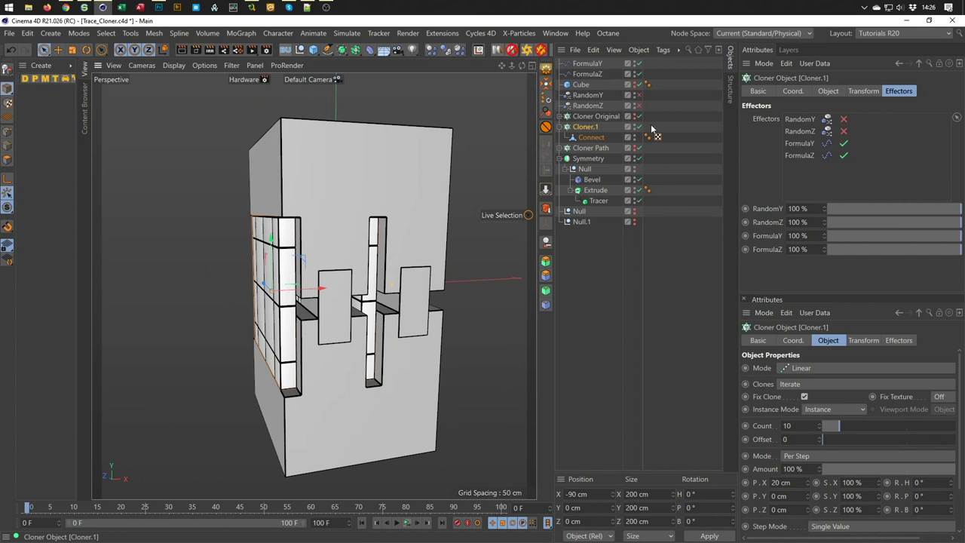
{"action": "left_click", "coordinate": [595, 117]}
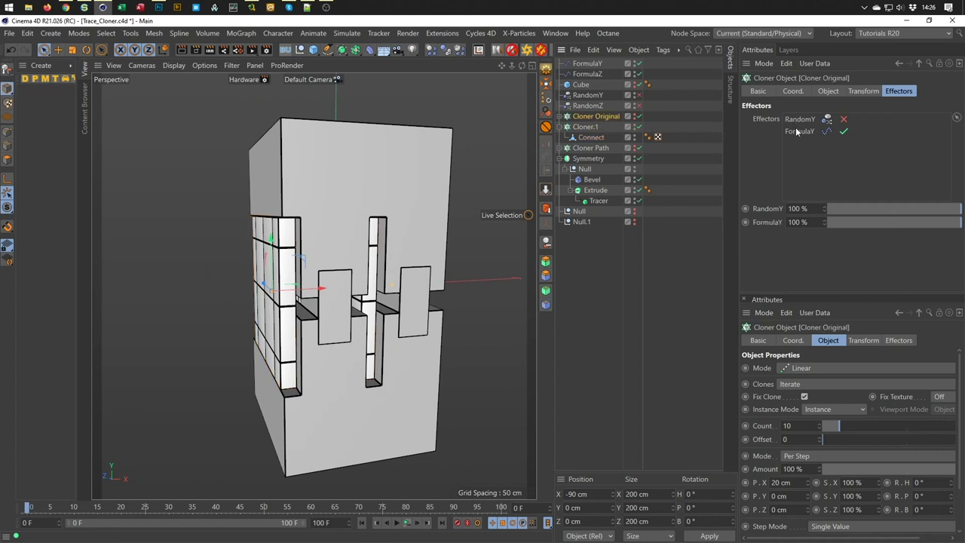
{"action": "left_click_drag", "start_coordinate": [801, 129], "coordinate": [797, 121]}
Move the Formula effectors to the top of Cloner.1's list and delete RandomY and RandomZ.
{"action": "left_click", "coordinate": [586, 126]}
{"action": "left_click", "coordinate": [801, 156]}
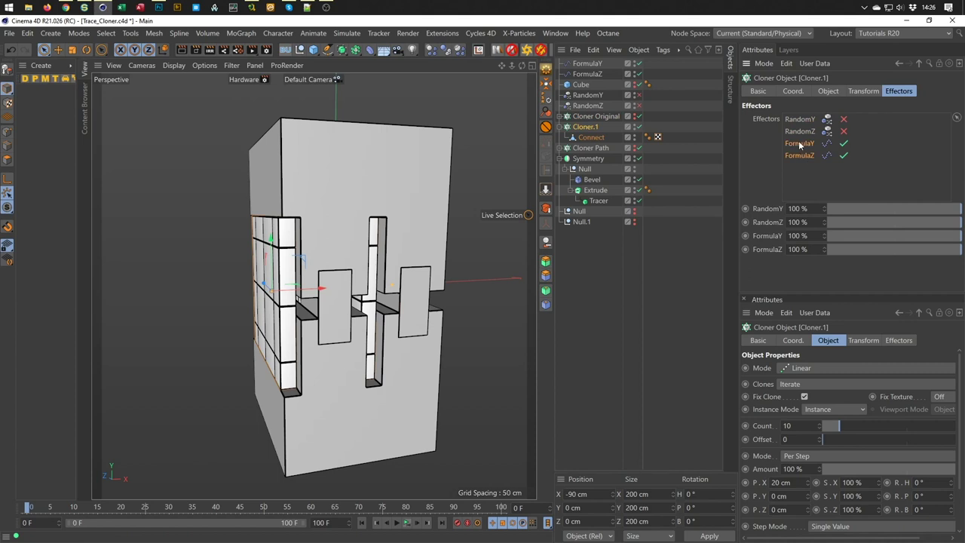
{"action": "left_click_drag", "start_coordinate": [798, 144], "coordinate": [799, 117]}
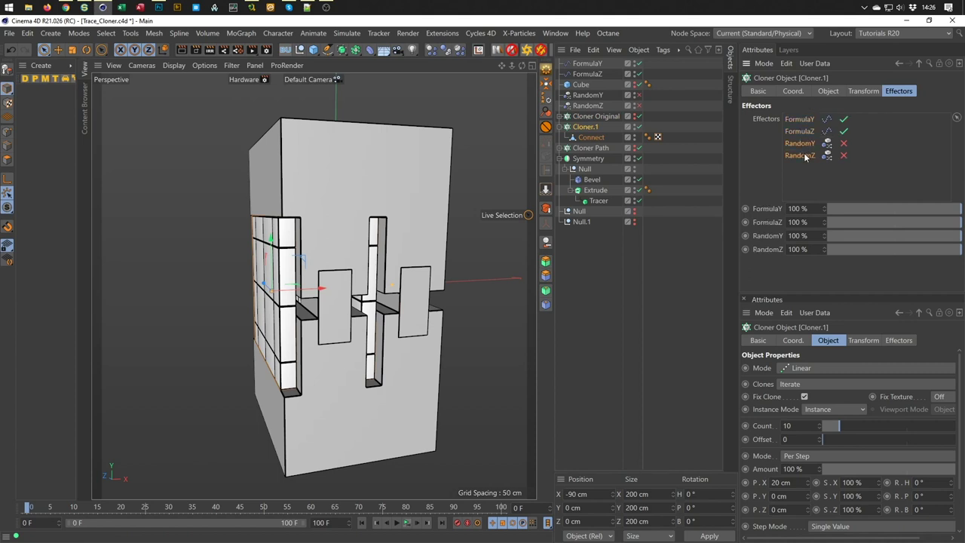
{"action": "key", "text": "Delete"}
Delete RandomY from Cloner Original and orbit around the model to check the result.
{"action": "left_click", "coordinate": [594, 117]}
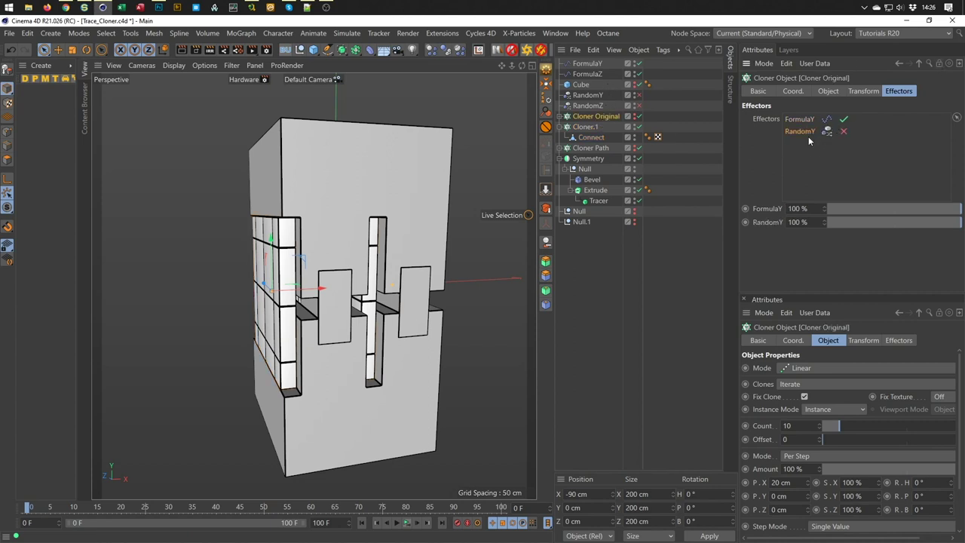
{"action": "key", "text": "Delete"}
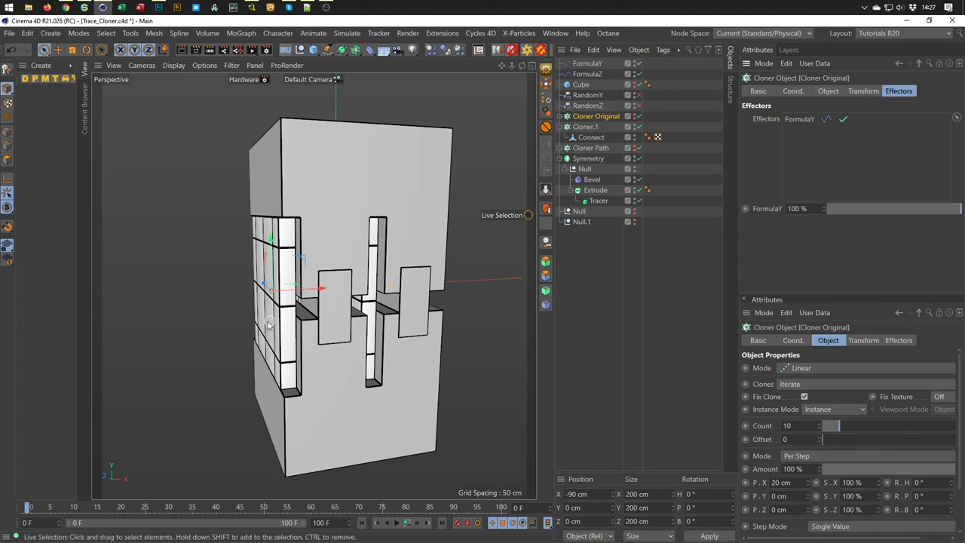
{"action": "left_click_drag", "start_coordinate": [452, 317], "coordinate": [403, 315], "text": "alt"}
{"action": "scroll", "coordinate": [340, 301], "scroll_direction": "up", "scroll_amount": 3}
{"action": "scroll", "coordinate": [186, 282], "scroll_direction": "up", "scroll_amount": 3}
{"action": "scroll", "coordinate": [189, 285], "scroll_direction": "up", "scroll_amount": 3}
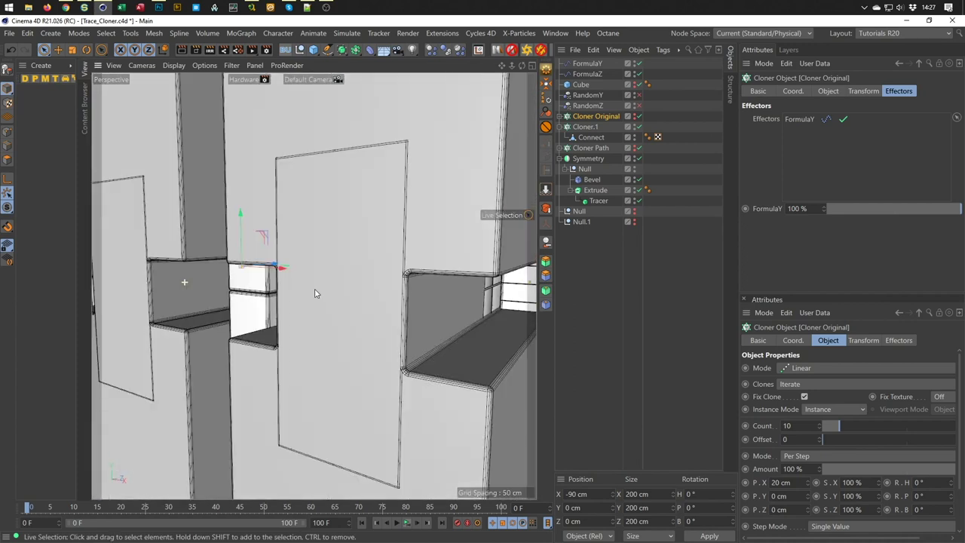
{"action": "scroll", "coordinate": [198, 289], "scroll_direction": "up", "scroll_amount": 3}
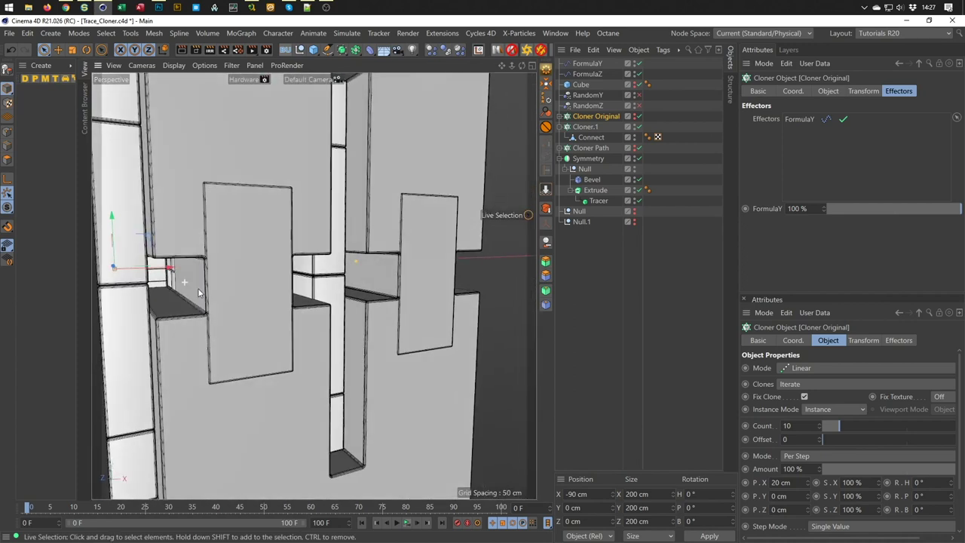
{"action": "scroll", "coordinate": [198, 289], "scroll_direction": "down", "scroll_amount": 5}
{"action": "scroll", "coordinate": [180, 309], "scroll_direction": "down", "scroll_amount": 3}
{"action": "left_click_drag", "start_coordinate": [230, 301], "coordinate": [324, 294], "text": "alt"}
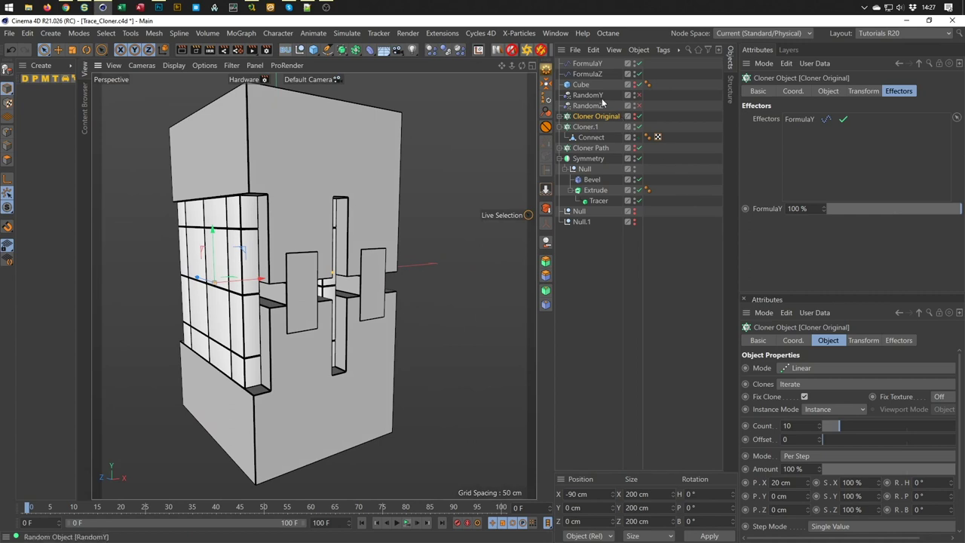
Set FormulaY's S.Y scale to -1 and FormulaZ's S.Z scale to -1.
{"action": "left_click", "coordinate": [594, 63]}
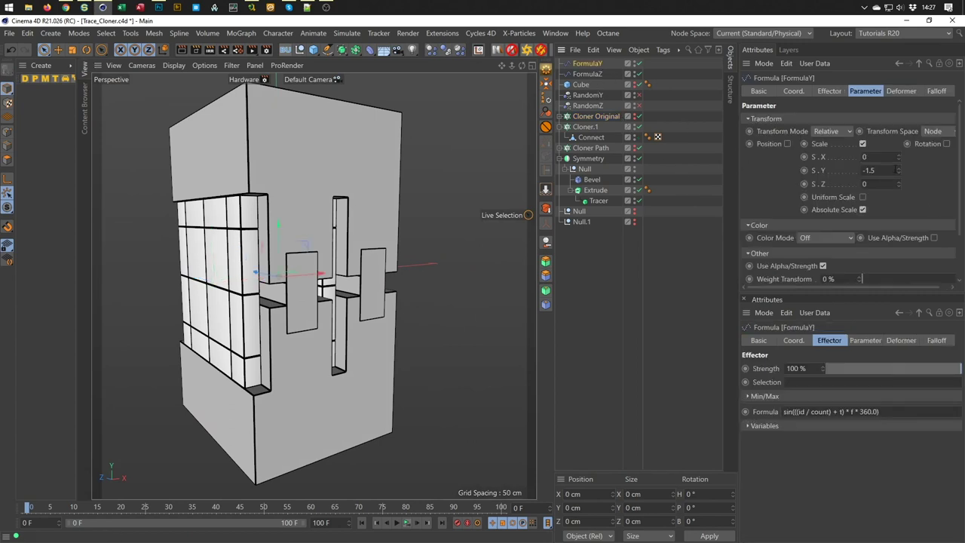
{"action": "type", "text": "-1"}
{"action": "key", "text": "Return"}
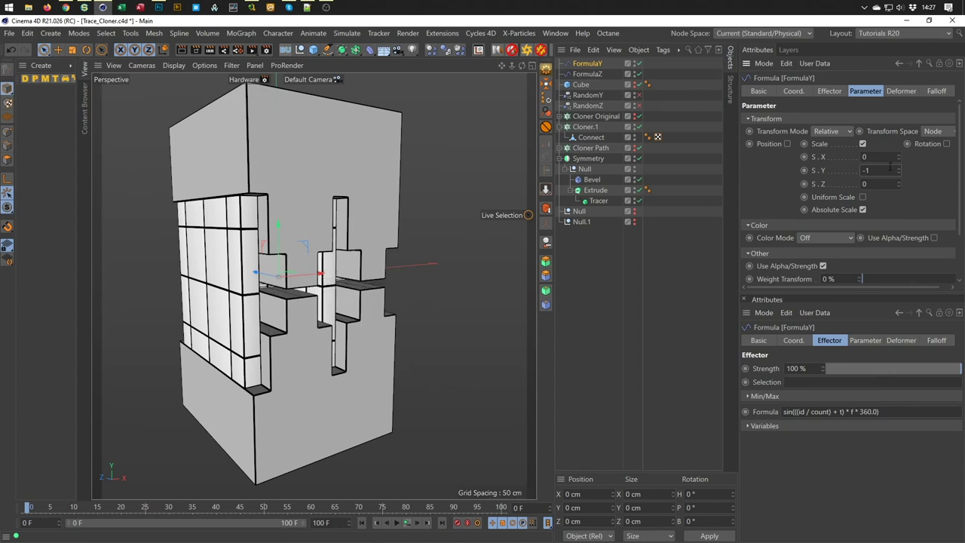
{"action": "left_click", "coordinate": [587, 74]}
{"action": "double_click", "coordinate": [868, 184]}
{"action": "key", "text": "BackSpace"}
{"action": "mouse_move", "coordinate": [226, 301]}
{"action": "left_mouse_down", "text": "alt"}
{"action": "mouse_move", "coordinate": [407, 313]}
{"action": "mouse_move", "coordinate": [290, 290]}
{"action": "mouse_move", "coordinate": [408, 294]}
{"action": "left_mouse_up", "text": "alt"}
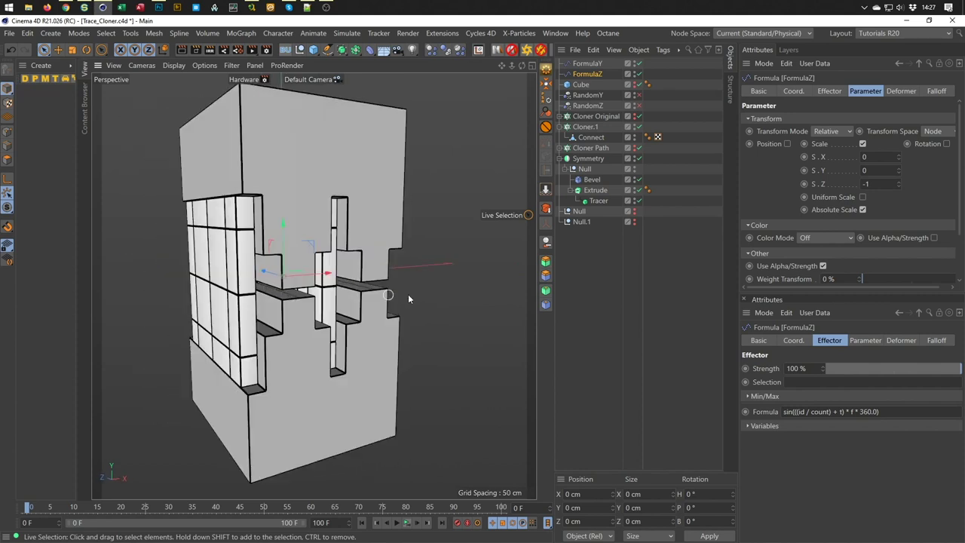
Append /2 to the formula on both FormulaY and FormulaZ, halving their output.
{"action": "left_click", "coordinate": [596, 66], "text": "ctrl"}
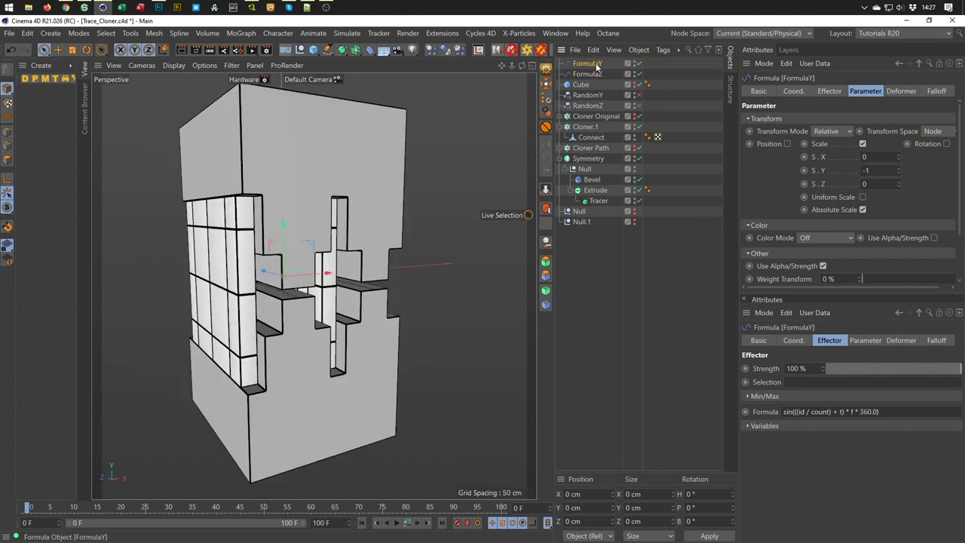
{"action": "left_click", "coordinate": [828, 90]}
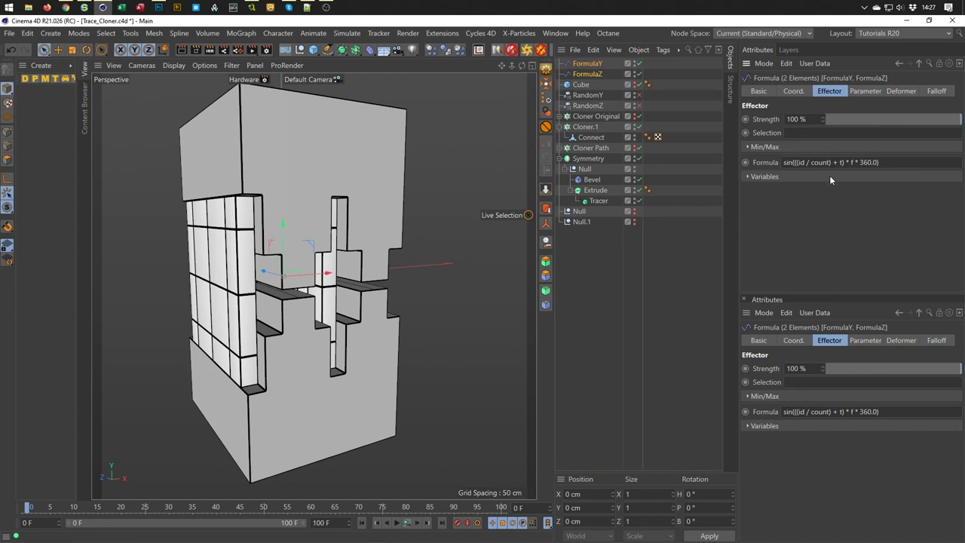
{"action": "left_click", "coordinate": [595, 64]}
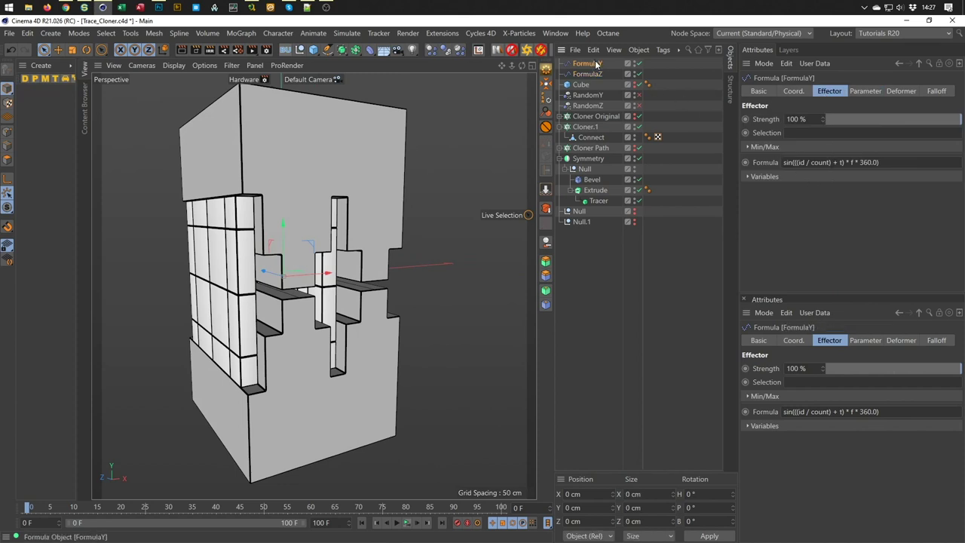
{"action": "left_click", "coordinate": [749, 176]}
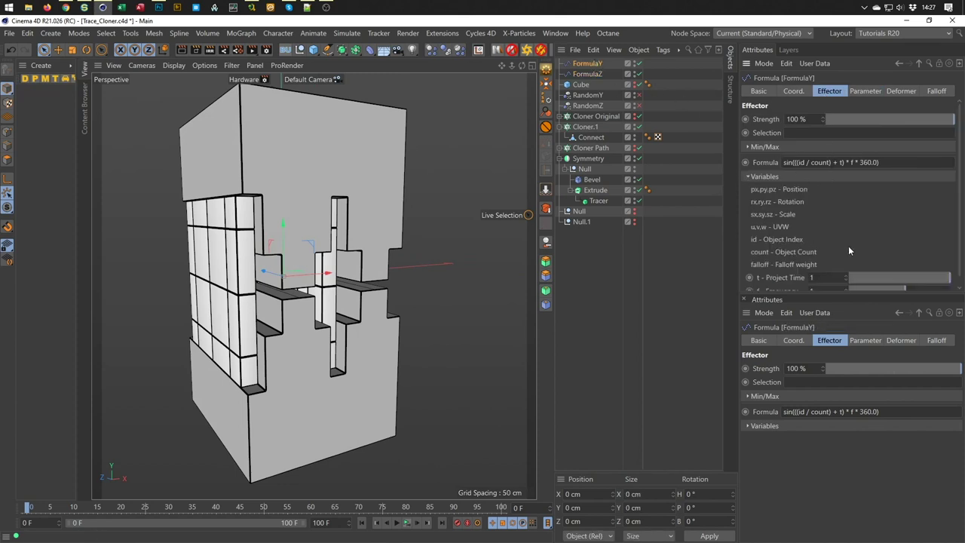
{"action": "left_click_drag", "start_coordinate": [886, 294], "coordinate": [886, 339]}
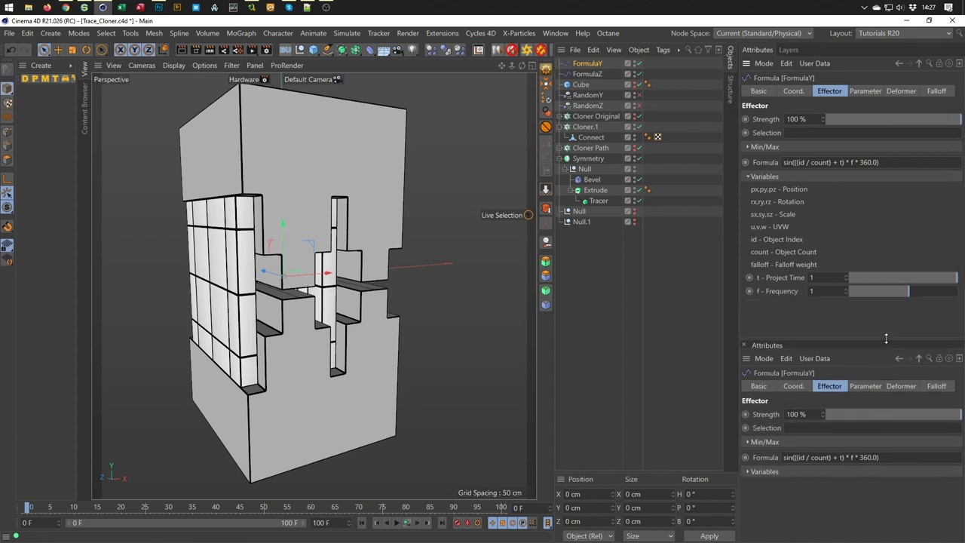
{"action": "left_click", "coordinate": [595, 73], "text": "ctrl"}
{"action": "type", "text": "/2"}
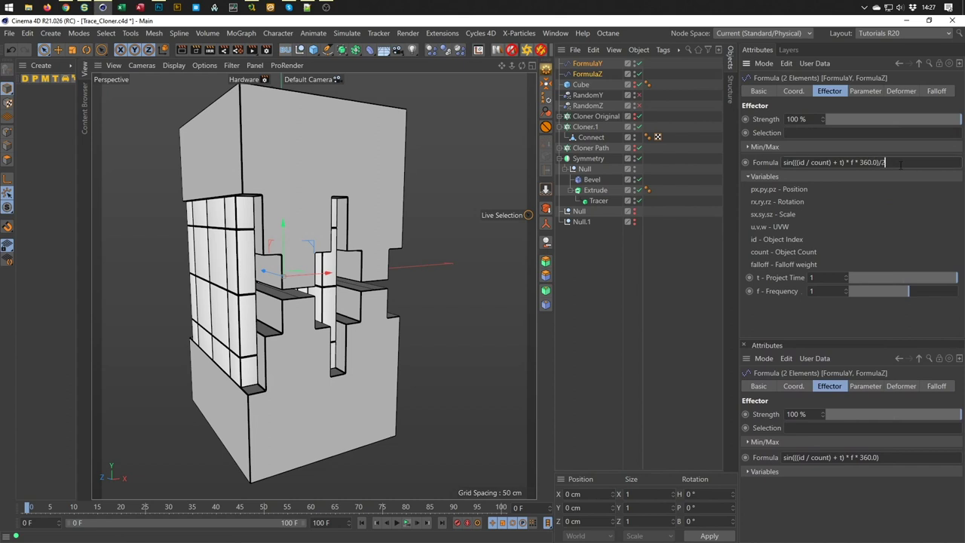
{"action": "key", "text": "Return"}
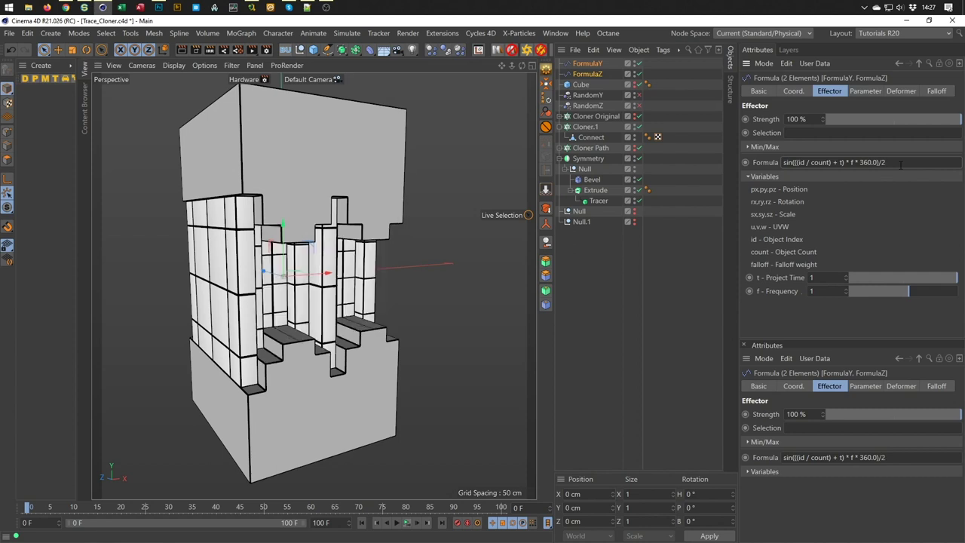
{"action": "left_click_drag", "start_coordinate": [429, 235], "coordinate": [355, 225], "text": "alt"}
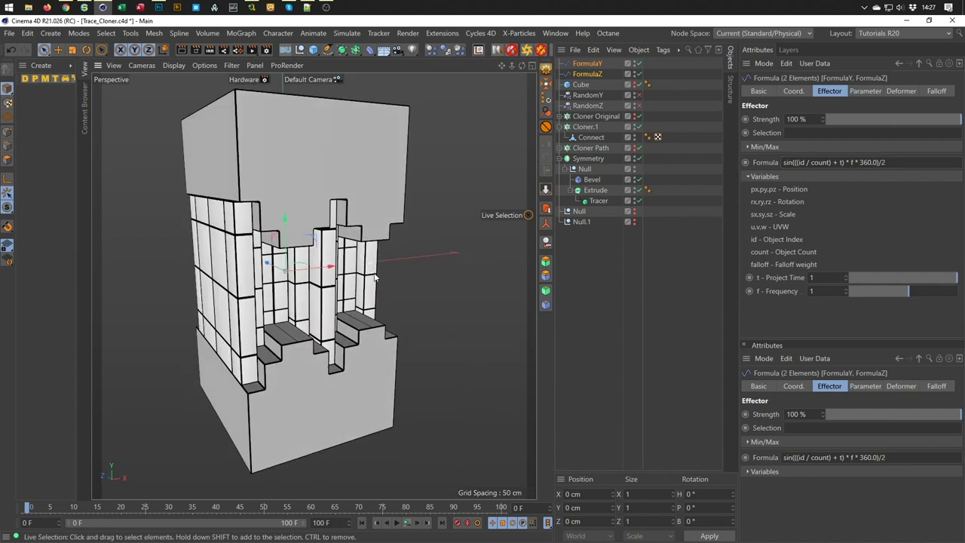
Play and stop the animation, setting Project Time to 0.5 in between.
{"action": "left_click", "coordinate": [407, 522]}
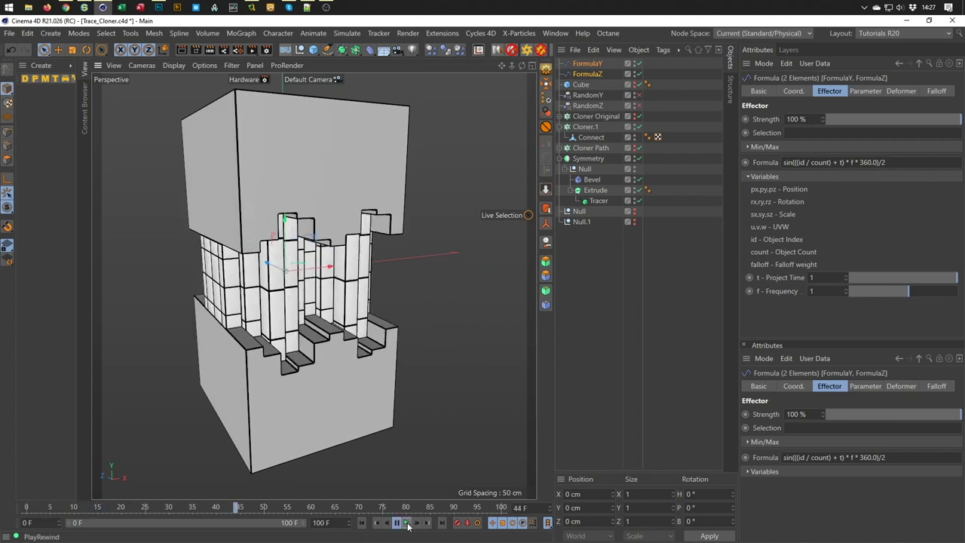
{"action": "left_click", "coordinate": [407, 522]}
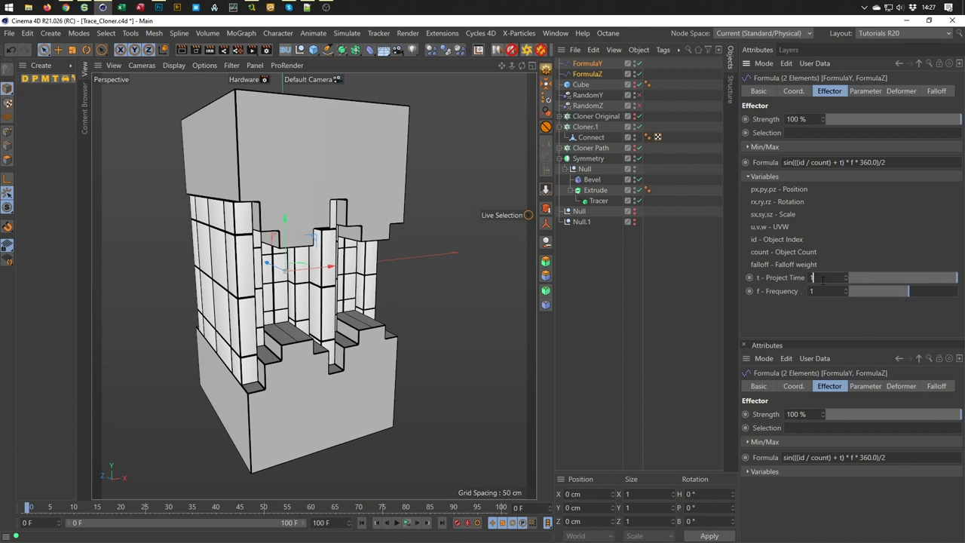
{"action": "type", "text": ".5"}
{"action": "type", "text": "0.5"}
{"action": "key", "text": "Return"}
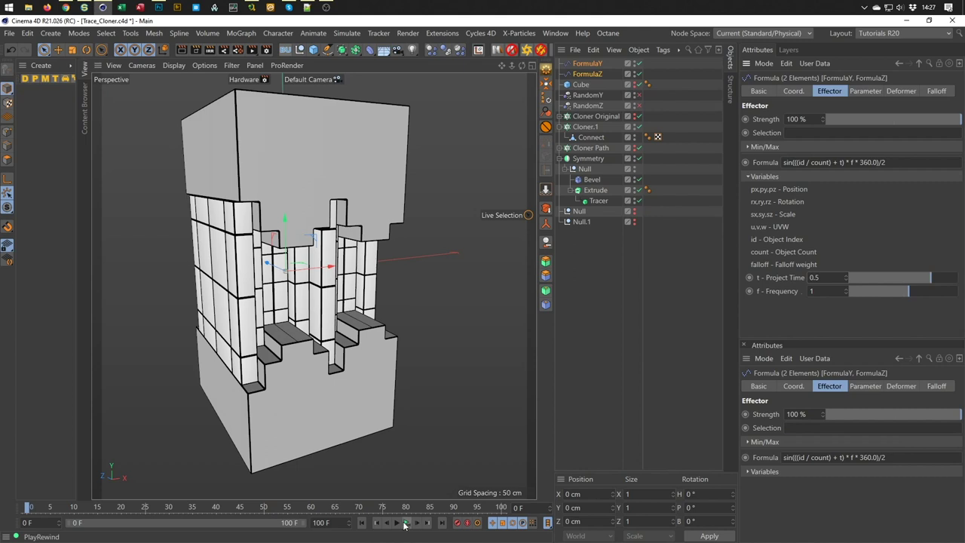
{"action": "left_click", "coordinate": [406, 522]}
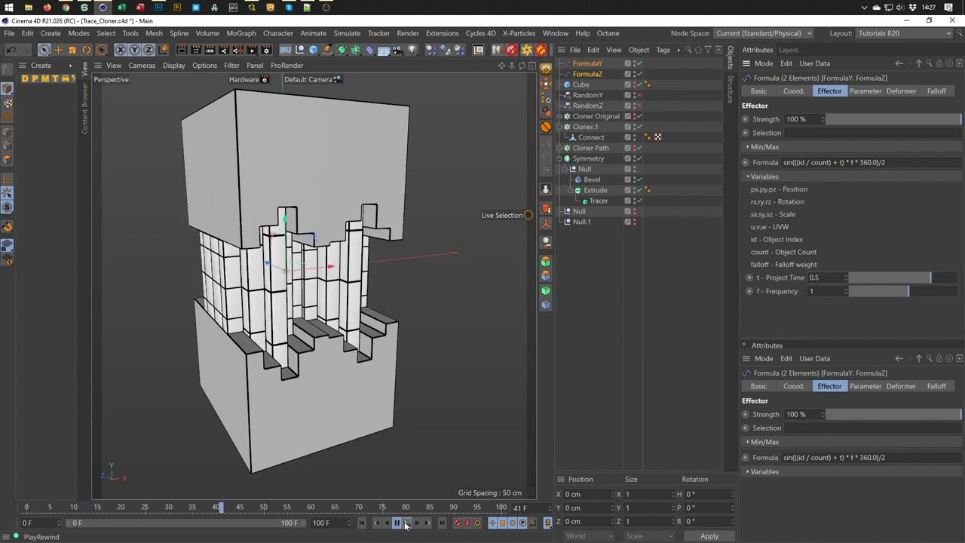
{"action": "key", "text": "F8"}
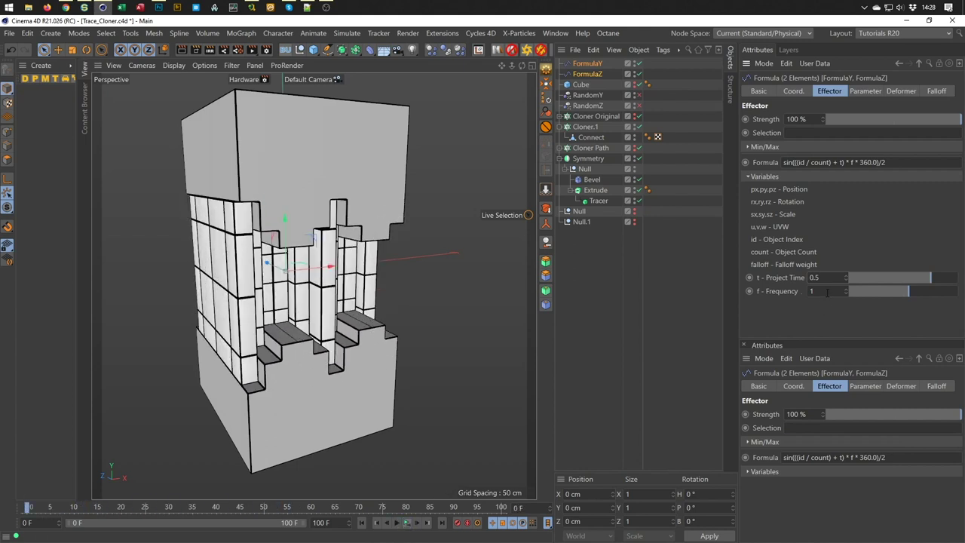
Set the Formula effector's frequency to 0.5 and play the slower pillar wave.
{"action": "type", "text": ".5"}
{"action": "key", "text": "Return"}
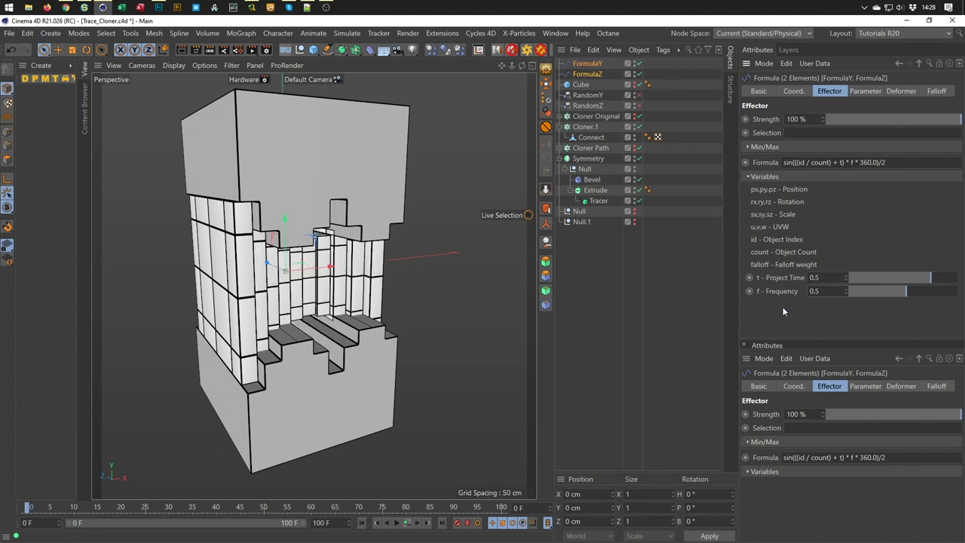
{"action": "left_click", "coordinate": [406, 523]}
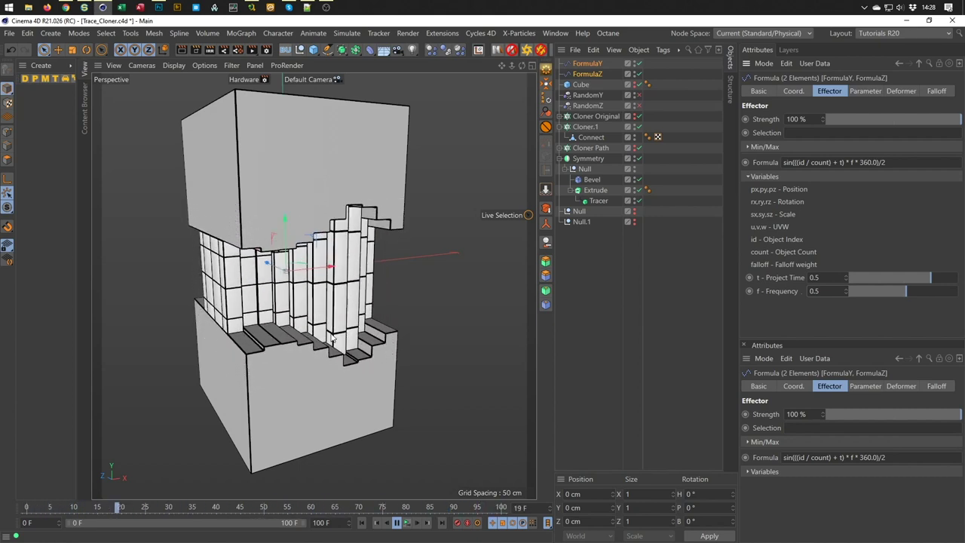
{"action": "mouse_move", "coordinate": [302, 325]}
{"action": "left_mouse_down", "text": "alt"}
{"action": "mouse_move", "coordinate": [348, 276]}
{"action": "mouse_move", "coordinate": [359, 300]}
{"action": "left_mouse_up", "text": "alt"}
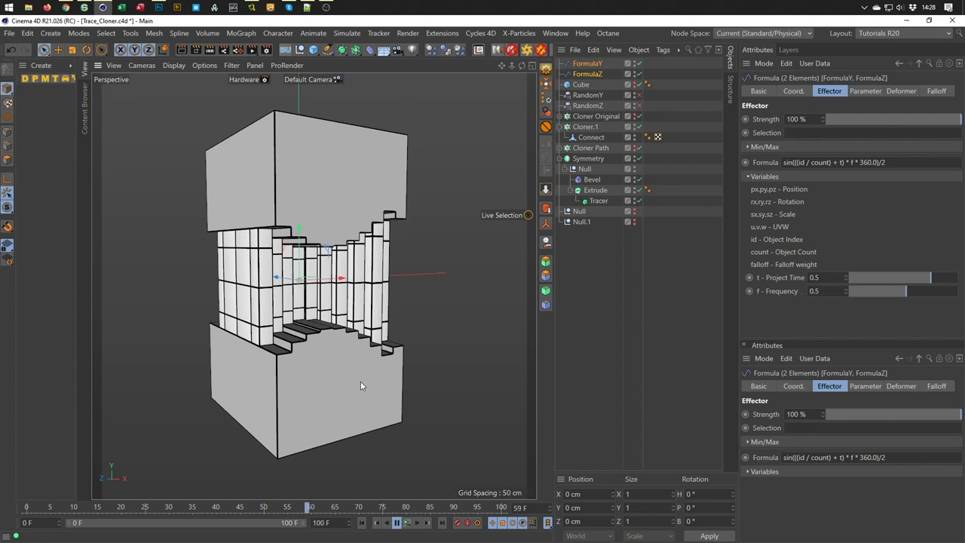
{"action": "left_click", "coordinate": [404, 523]}
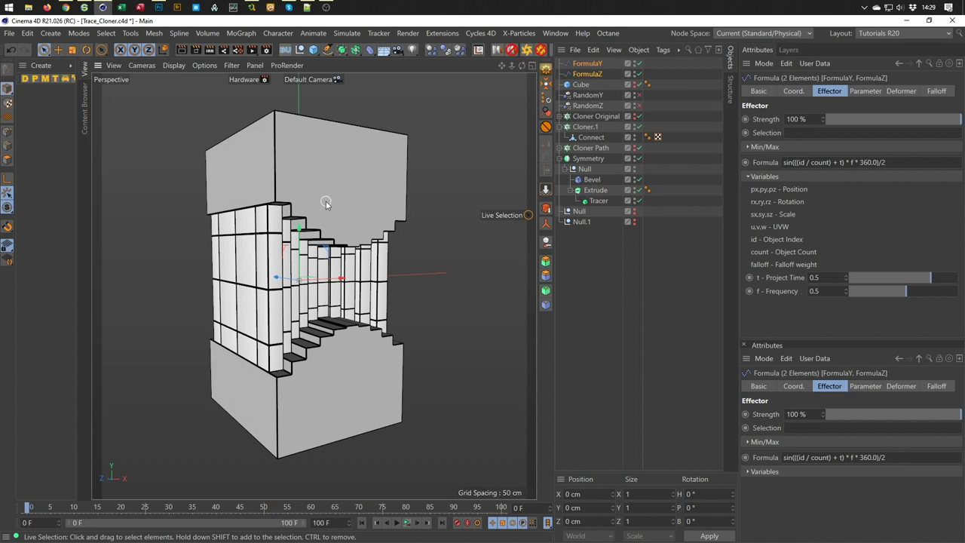
{"action": "mouse_move", "coordinate": [345, 226]}
{"action": "left_mouse_down", "text": "alt"}
{"action": "mouse_move", "coordinate": [336, 227]}
{"action": "mouse_move", "coordinate": [348, 219]}
{"action": "left_mouse_up", "text": "alt"}
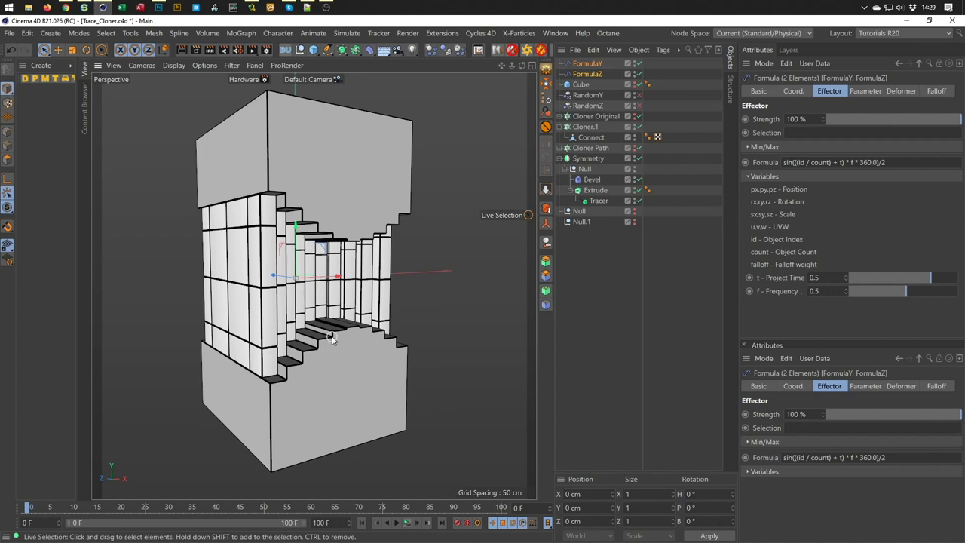
{"action": "mouse_move", "coordinate": [337, 195]}
{"action": "left_mouse_down", "text": "alt"}
{"action": "mouse_move", "coordinate": [357, 212]}
{"action": "mouse_move", "coordinate": [332, 193]}
{"action": "mouse_move", "coordinate": [382, 180]}
{"action": "mouse_move", "coordinate": [478, 189]}
{"action": "mouse_move", "coordinate": [336, 187]}
{"action": "mouse_move", "coordinate": [338, 199]}
{"action": "mouse_move", "coordinate": [340, 187]}
{"action": "mouse_move", "coordinate": [366, 185]}
{"action": "mouse_move", "coordinate": [358, 182]}
{"action": "left_mouse_up", "text": "alt"}
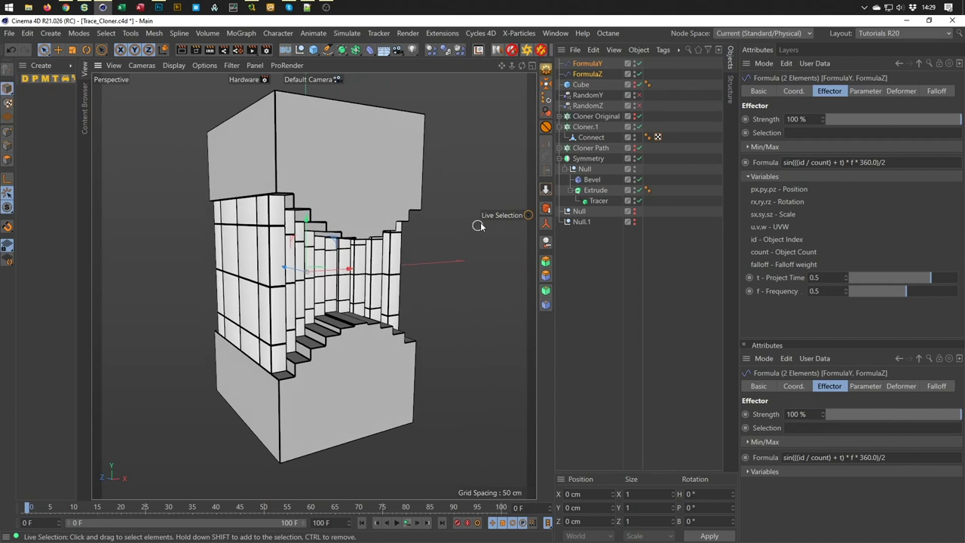
Collapse the object hierarchies and group every object under a new null named Final.
{"action": "left_click", "coordinate": [561, 127]}
{"action": "left_click", "coordinate": [561, 137]}
{"action": "left_click", "coordinate": [561, 137]}
{"action": "left_click", "coordinate": [560, 147]}
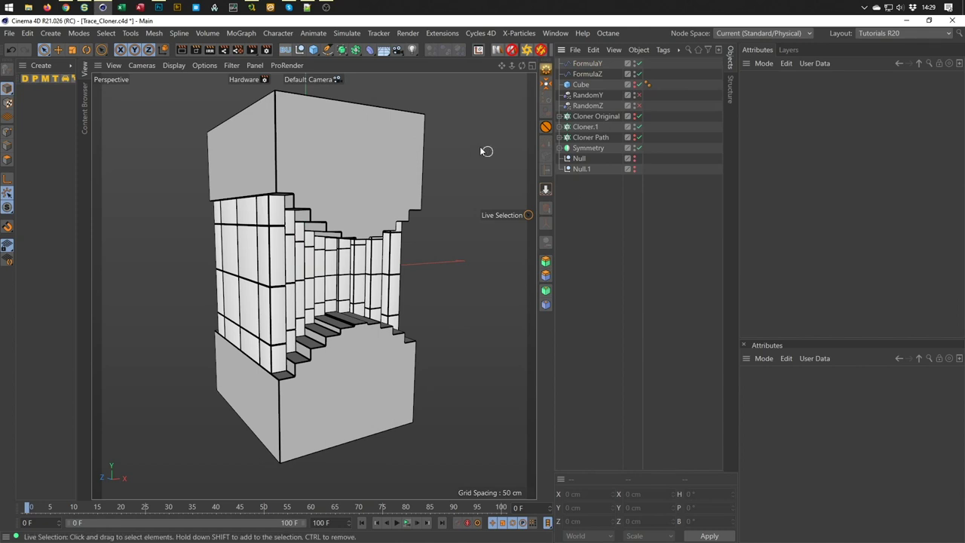
{"action": "left_click", "coordinate": [301, 52]}
{"action": "left_click_drag", "start_coordinate": [592, 214], "coordinate": [580, 68]}
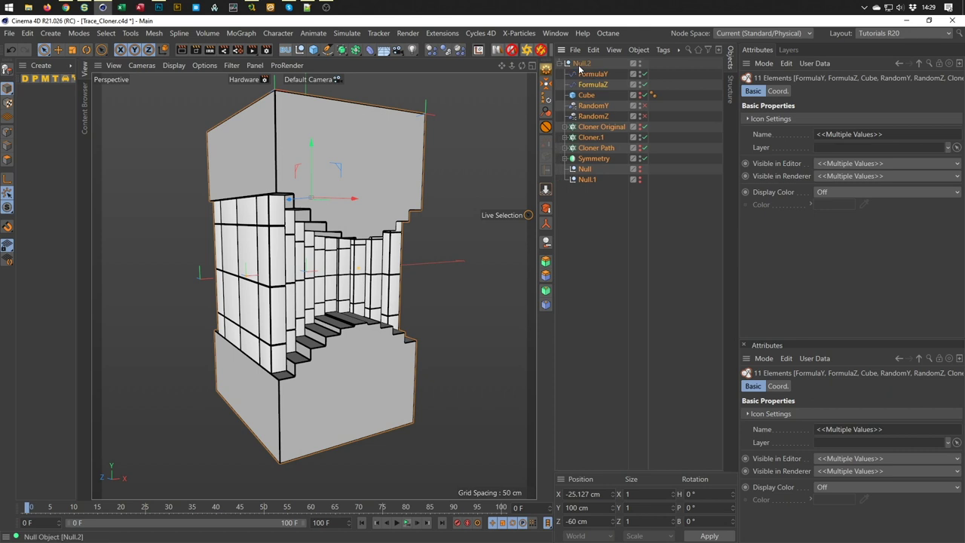
{"action": "left_click", "coordinate": [582, 65]}
{"action": "type", "text": "Final"}
{"action": "key", "text": "Return"}
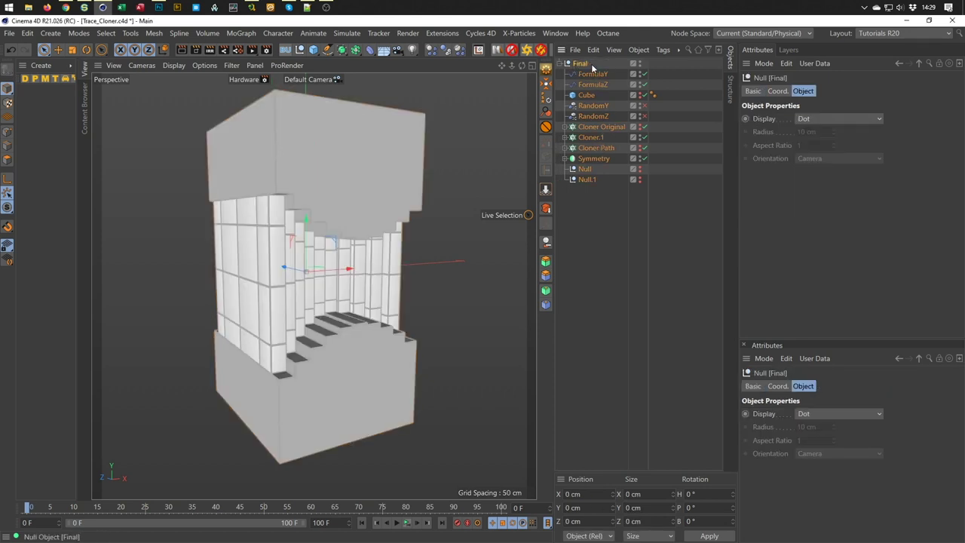
Set the Final group's lowest point to 0 and return to frame 0.
{"action": "left_click", "coordinate": [547, 190]}
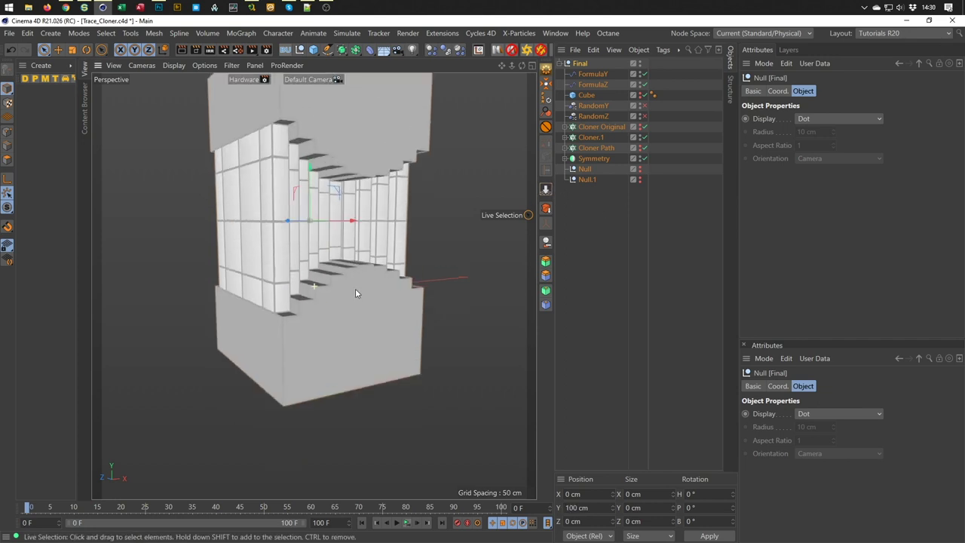
{"action": "scroll", "coordinate": [355, 287], "scroll_direction": "down", "scroll_amount": 5}
{"action": "mouse_move", "coordinate": [335, 364]}
{"action": "left_mouse_down", "text": "alt"}
{"action": "mouse_move", "coordinate": [331, 335]}
{"action": "mouse_move", "coordinate": [357, 309]}
{"action": "left_mouse_up", "text": "alt"}
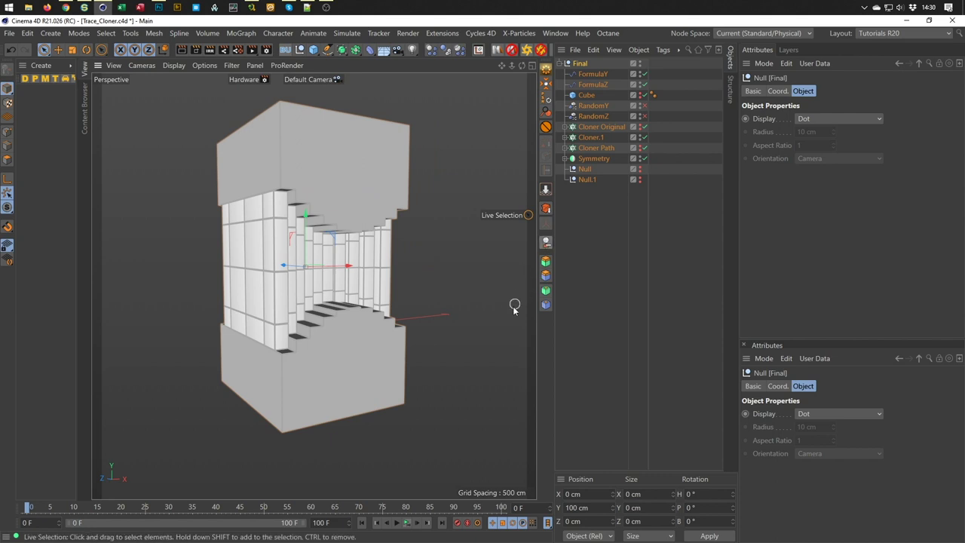
{"action": "left_click", "coordinate": [408, 523]}
Add an Octane Rig Pro studio setup and inspect it in the Right view.
{"action": "left_click", "coordinate": [526, 50]}
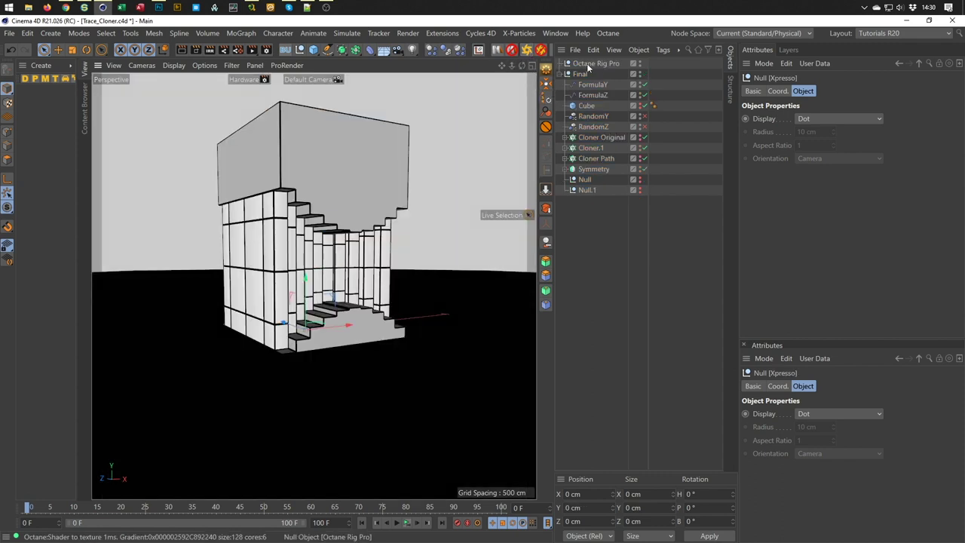
{"action": "left_click", "coordinate": [591, 64]}
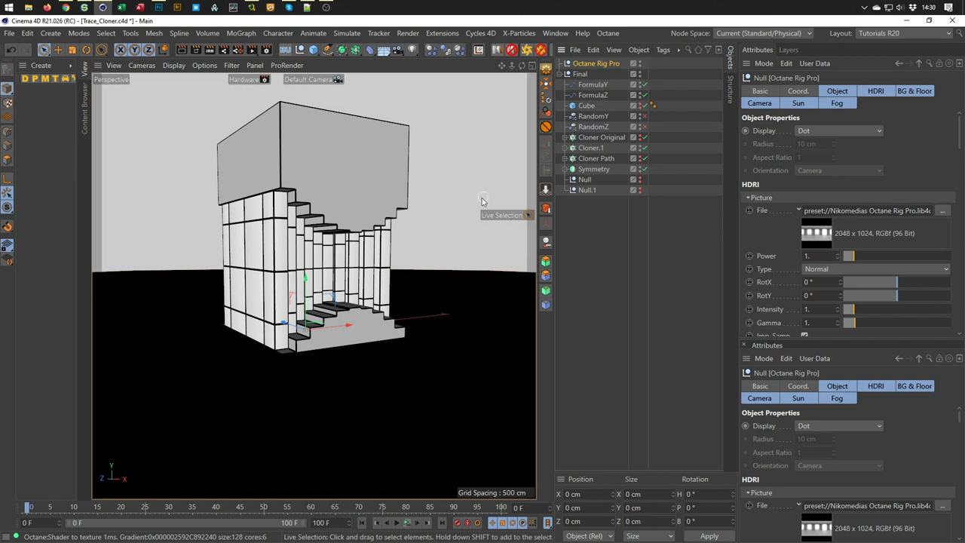
{"action": "middle_click", "coordinate": [330, 369]}
{"action": "middle_click", "coordinate": [311, 393]}
{"action": "scroll", "coordinate": [329, 371], "scroll_direction": "down", "scroll_amount": 4}
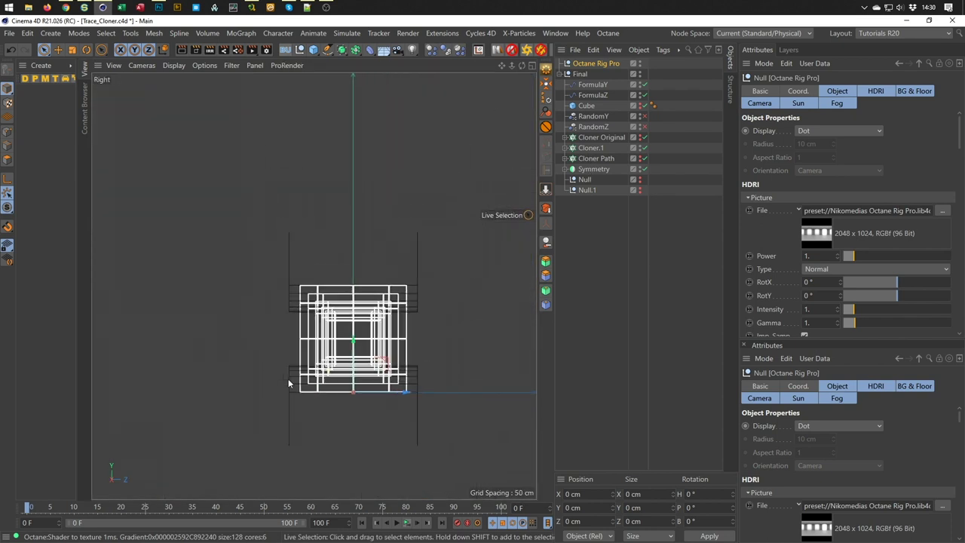
{"action": "scroll", "coordinate": [415, 392], "scroll_direction": "up", "scroll_amount": 1}
{"action": "scroll", "coordinate": [422, 390], "scroll_direction": "up", "scroll_amount": 1}
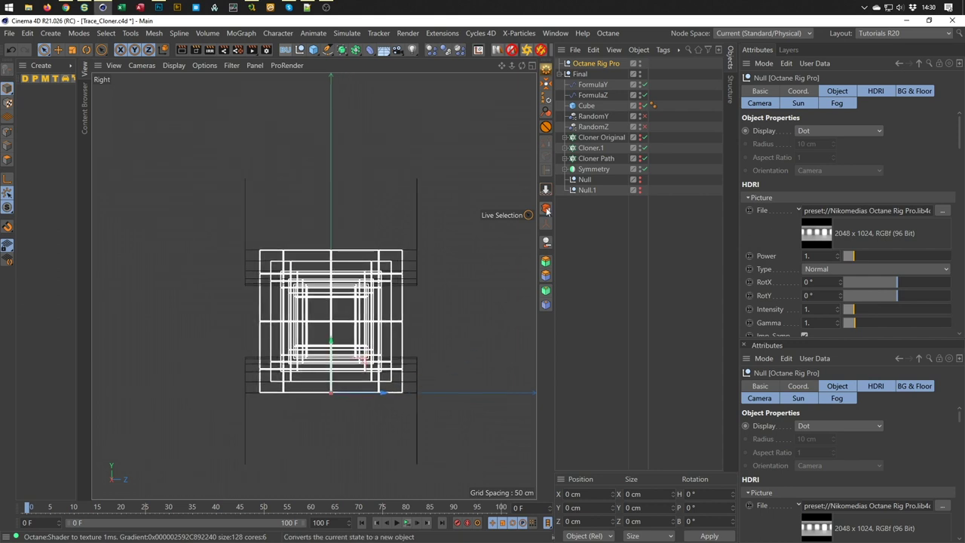
Raise the Final group to Y 200 cm in the Front view.
{"action": "middle_click", "coordinate": [476, 251]}
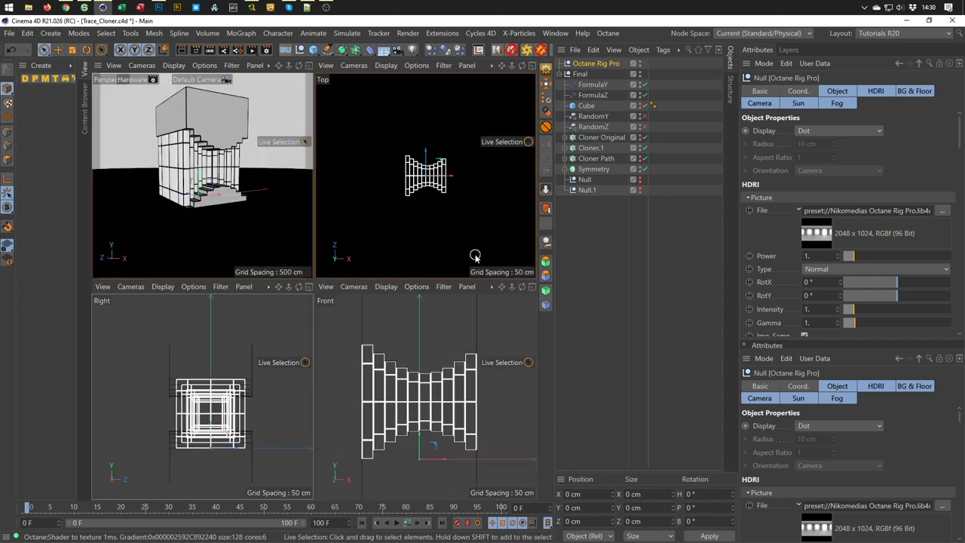
{"action": "middle_click", "coordinate": [472, 255]}
{"action": "mouse_move", "coordinate": [315, 362]}
{"action": "middle_mouse_down", "text": "alt"}
{"action": "mouse_move", "coordinate": [316, 203]}
{"action": "mouse_move", "coordinate": [322, 302]}
{"action": "middle_mouse_up", "text": "alt"}
{"action": "left_click", "coordinate": [583, 75]}
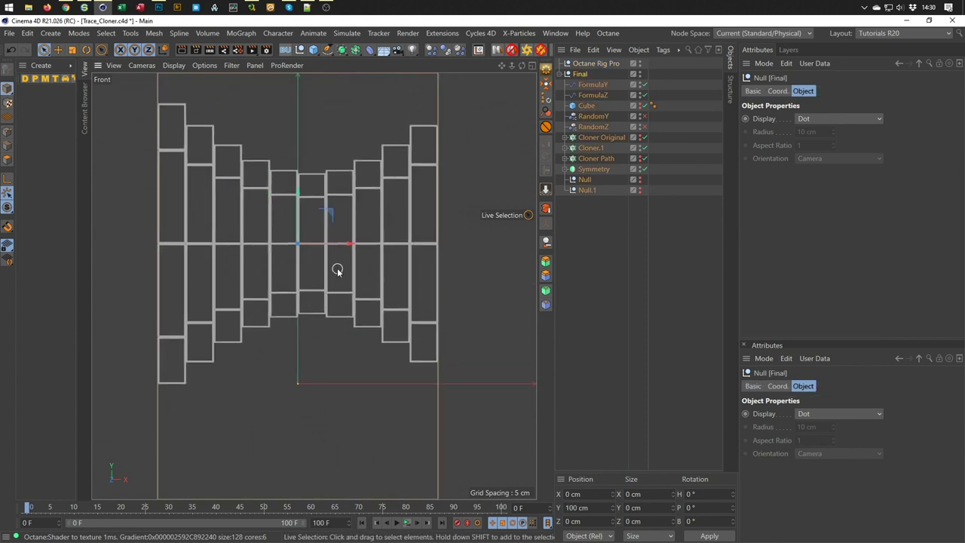
{"action": "left_click_drag", "start_coordinate": [297, 194], "coordinate": [297, 181]}
Back in the perspective view, select Octane Rig Pro and bring up the Octane menu.
{"action": "middle_click", "coordinate": [292, 308]}
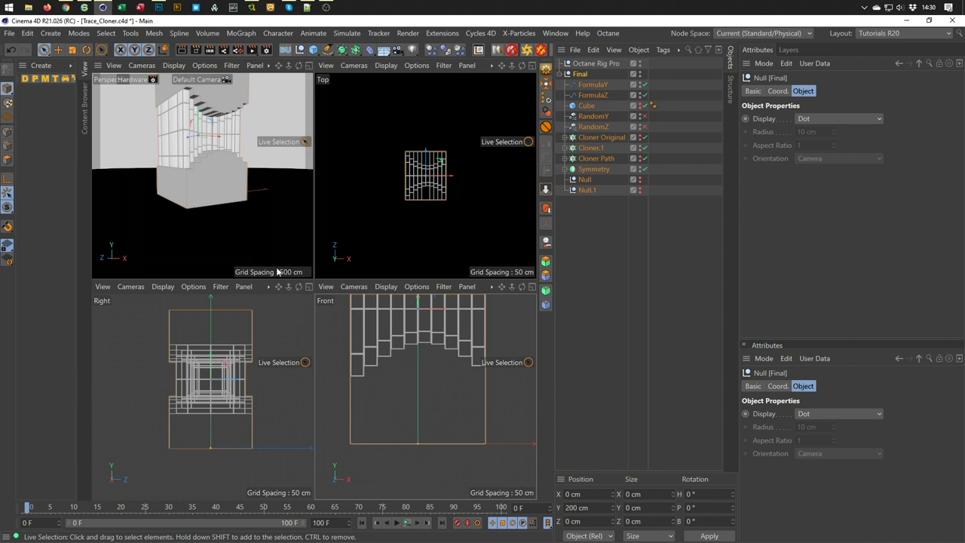
{"action": "key", "text": "F1"}
{"action": "left_click_drag", "start_coordinate": [287, 313], "coordinate": [284, 317], "text": "alt"}
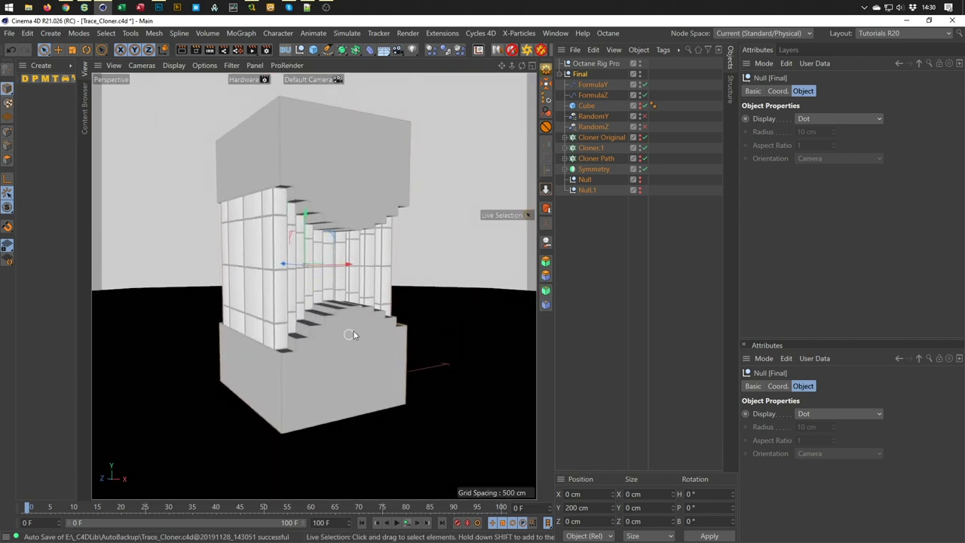
{"action": "left_click_drag", "start_coordinate": [367, 303], "coordinate": [367, 310], "text": "alt"}
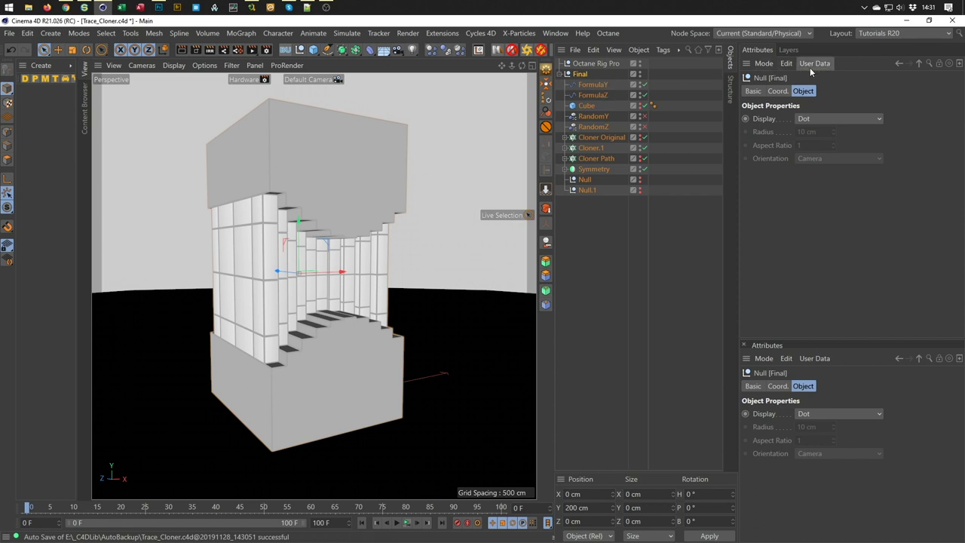
{"action": "left_click", "coordinate": [598, 65]}
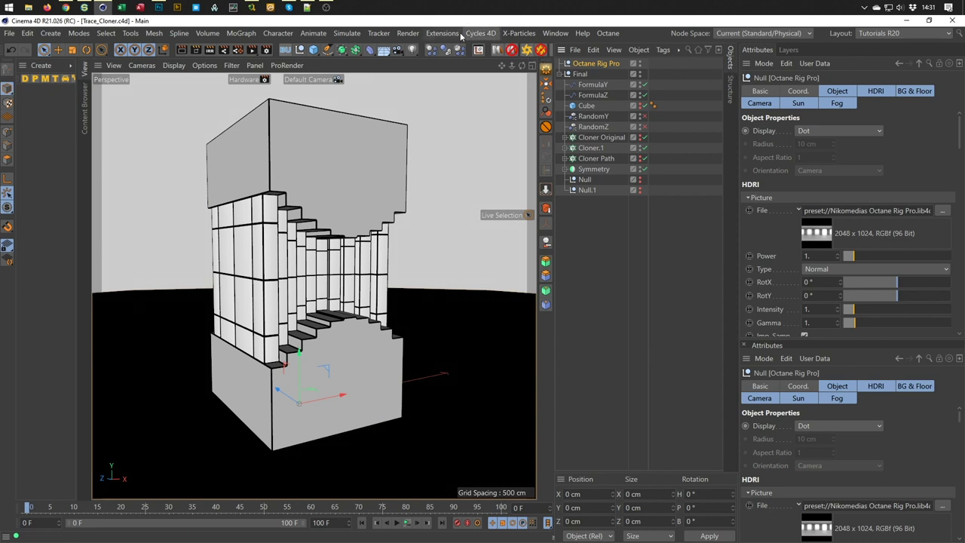
{"action": "left_click", "coordinate": [608, 34]}
Send the scene to Octane from the Octane Render dialog and park the Live Viewer lower right.
{"action": "left_click", "coordinate": [632, 52]}
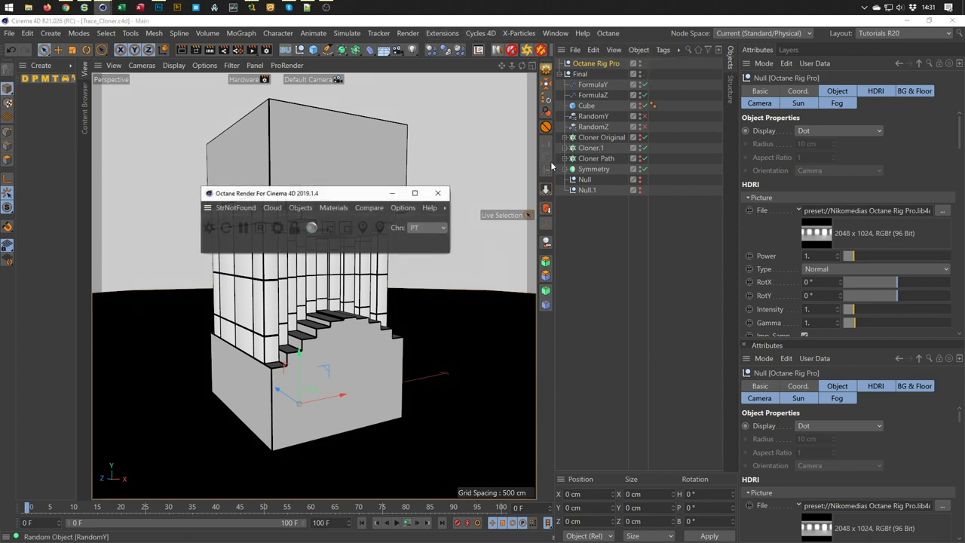
{"action": "mouse_move", "coordinate": [358, 204]}
{"action": "left_mouse_down"}
{"action": "mouse_move", "coordinate": [338, 214]}
{"action": "mouse_move", "coordinate": [165, 459]}
{"action": "left_mouse_up"}
{"action": "left_click", "coordinate": [20, 493]}
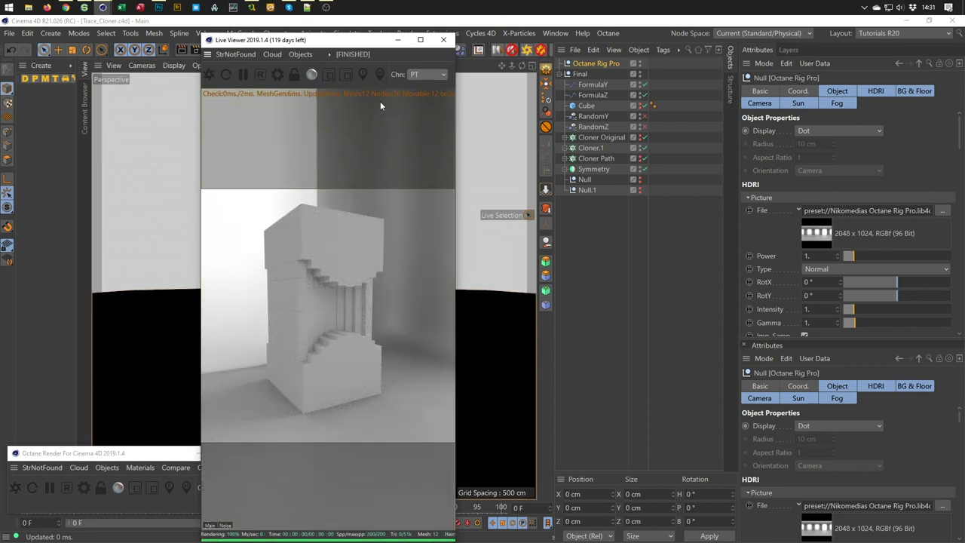
{"action": "mouse_move", "coordinate": [383, 35]}
{"action": "left_mouse_down"}
{"action": "mouse_move", "coordinate": [365, 219]}
{"action": "mouse_move", "coordinate": [720, 216]}
{"action": "left_mouse_up"}
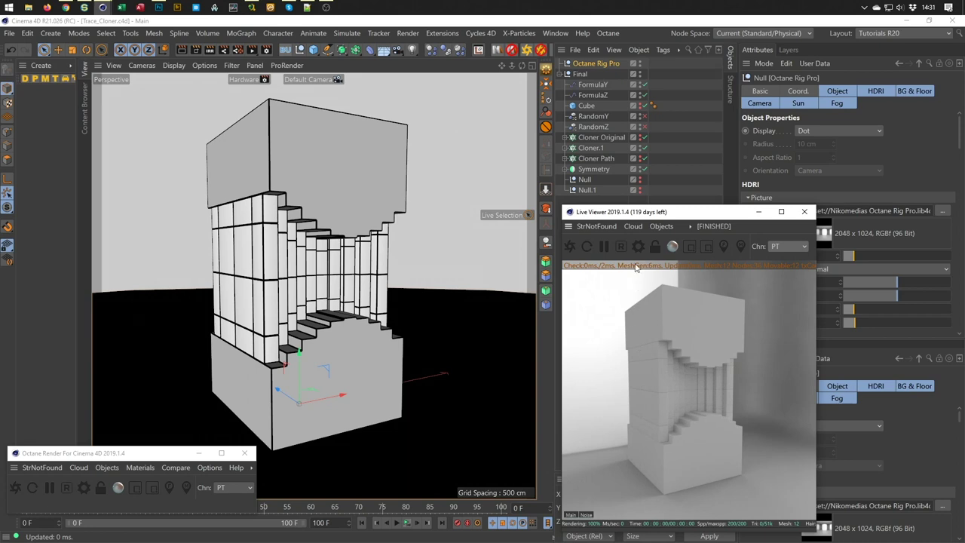
{"action": "left_click", "coordinate": [596, 64]}
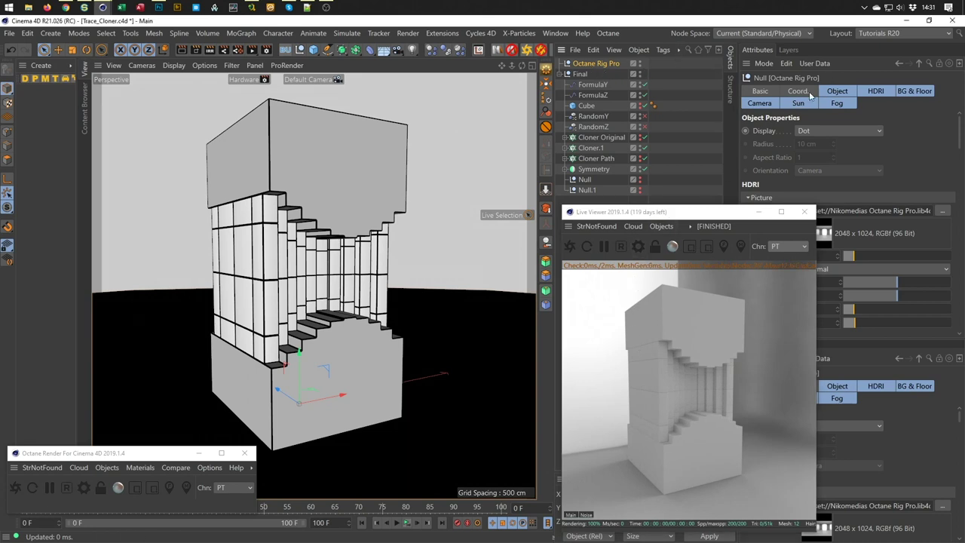
Assign studio_small_03_8k.hdr from the Studios collection to the rig's HDRI File field.
{"action": "left_click", "coordinate": [875, 91]}
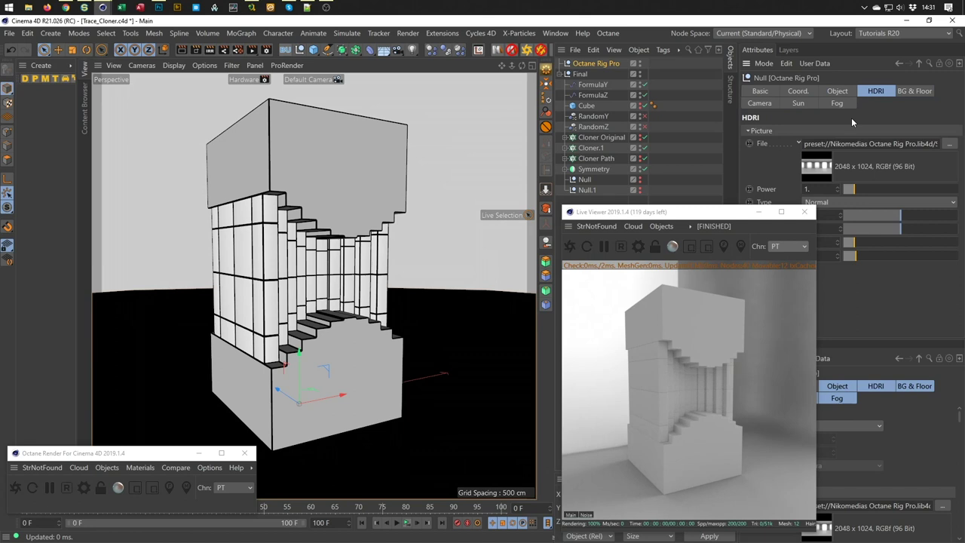
{"action": "key", "text": "shift+F8"}
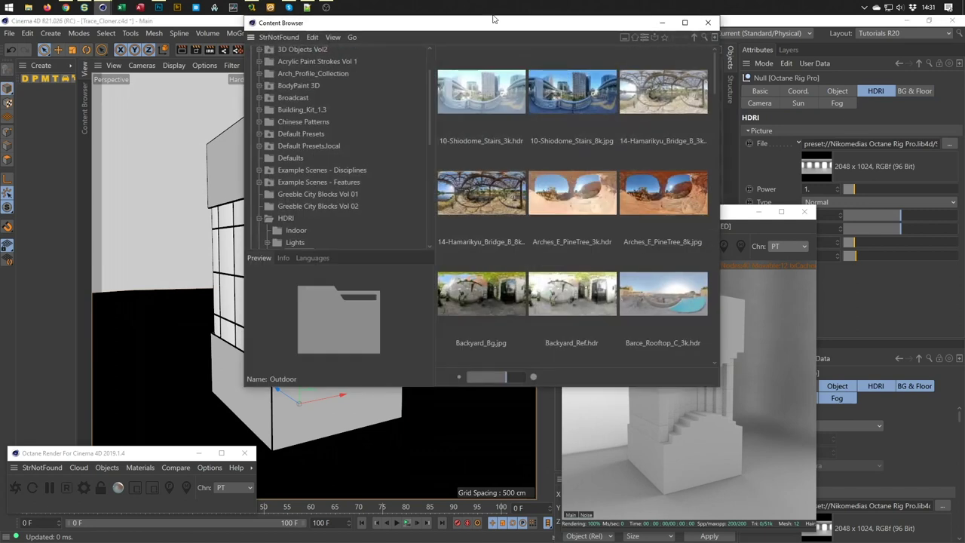
{"action": "left_click_drag", "start_coordinate": [494, 18], "coordinate": [382, 59]}
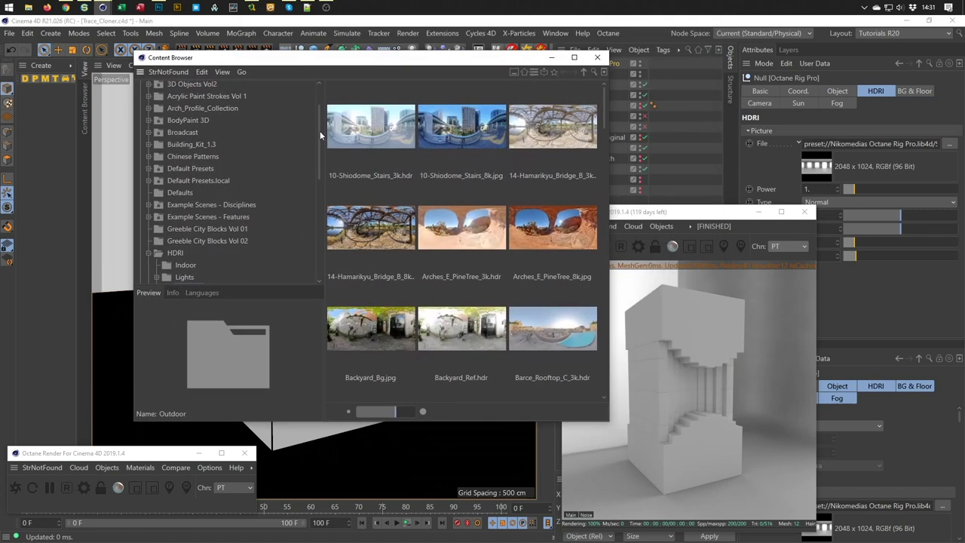
{"action": "scroll", "coordinate": [197, 254], "scroll_direction": "down", "scroll_amount": 2}
{"action": "left_click", "coordinate": [186, 241]}
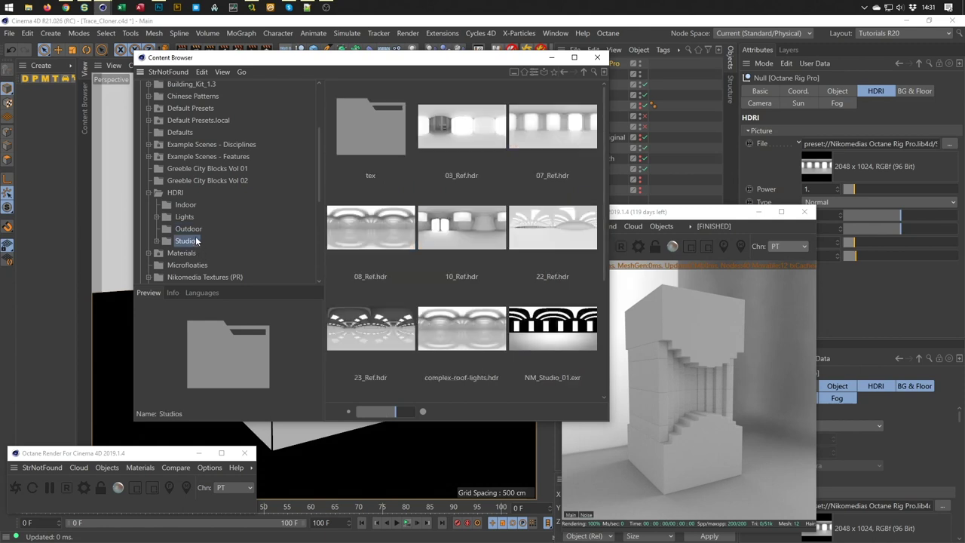
{"action": "scroll", "coordinate": [489, 271], "scroll_direction": "down", "scroll_amount": 1}
{"action": "scroll", "coordinate": [489, 270], "scroll_direction": "down", "scroll_amount": 1}
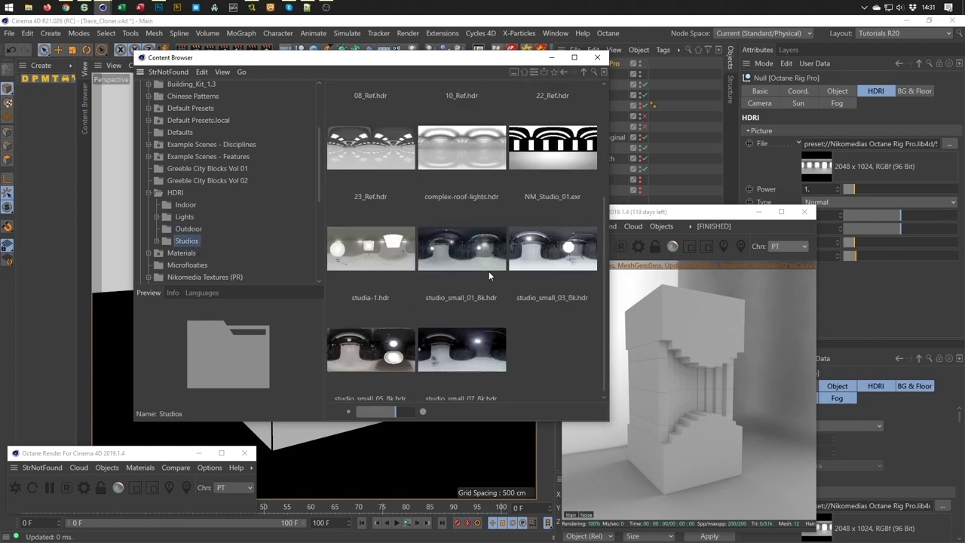
{"action": "left_click", "coordinate": [555, 252]}
{"action": "left_click_drag", "start_coordinate": [587, 243], "coordinate": [857, 148]}
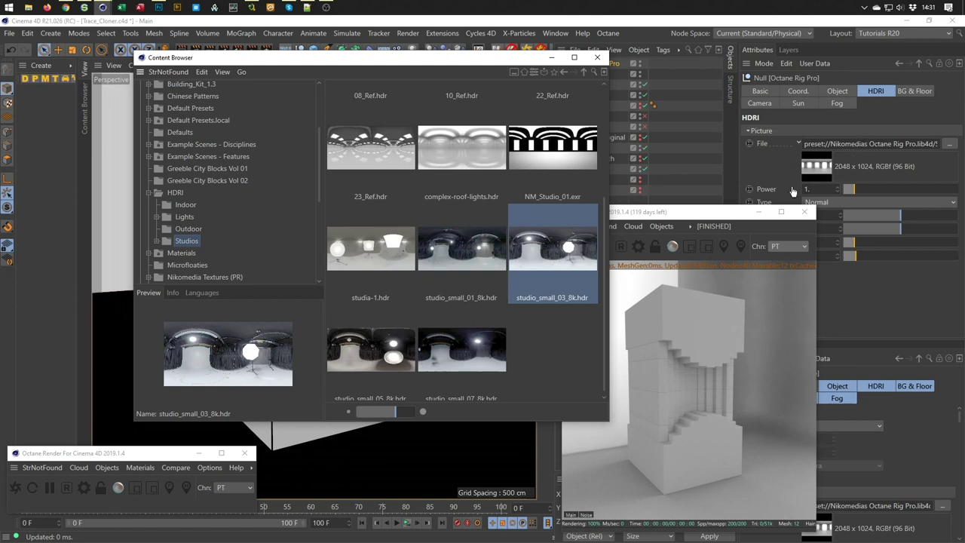
Rotate the HDRI environment to -156°.
{"action": "left_click", "coordinate": [681, 217]}
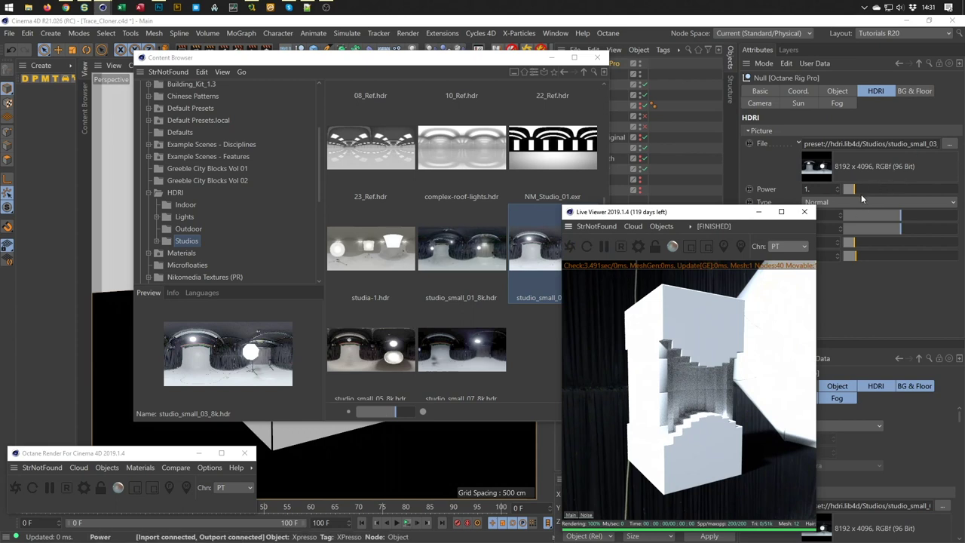
{"action": "left_click_drag", "start_coordinate": [683, 217], "coordinate": [647, 201]}
{"action": "mouse_move", "coordinate": [897, 215]}
{"action": "left_mouse_down"}
{"action": "mouse_move", "coordinate": [959, 221]}
{"action": "mouse_move", "coordinate": [877, 235]}
{"action": "mouse_move", "coordinate": [853, 229]}
{"action": "left_mouse_up"}
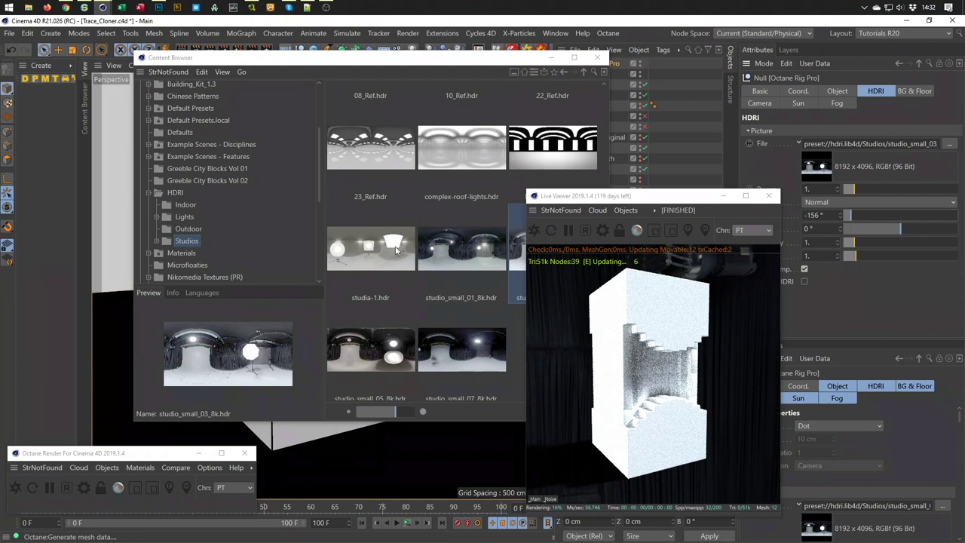
Replace the environment HDRI with studia-1.hdr from the Content Browser.
{"action": "left_click", "coordinate": [397, 251]}
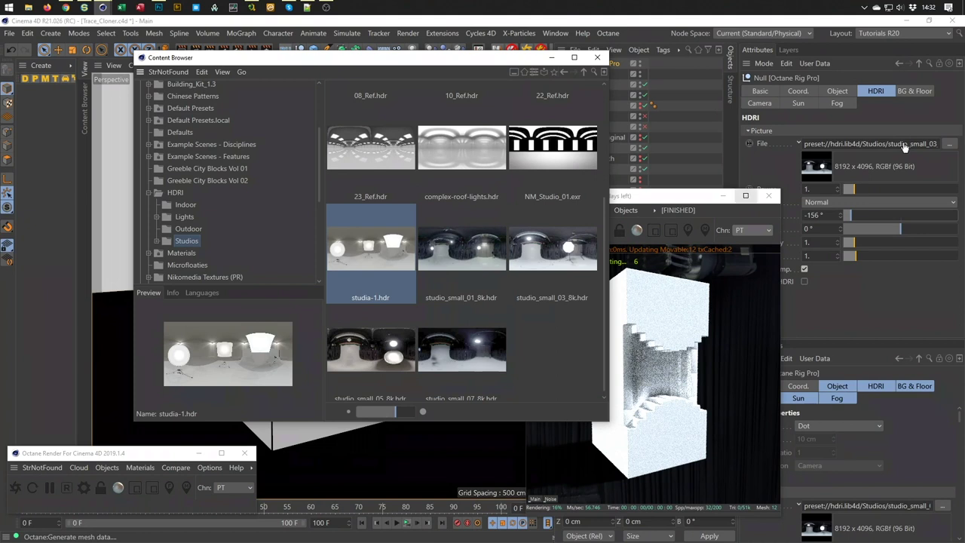
{"action": "left_click_drag", "start_coordinate": [370, 249], "coordinate": [867, 143]}
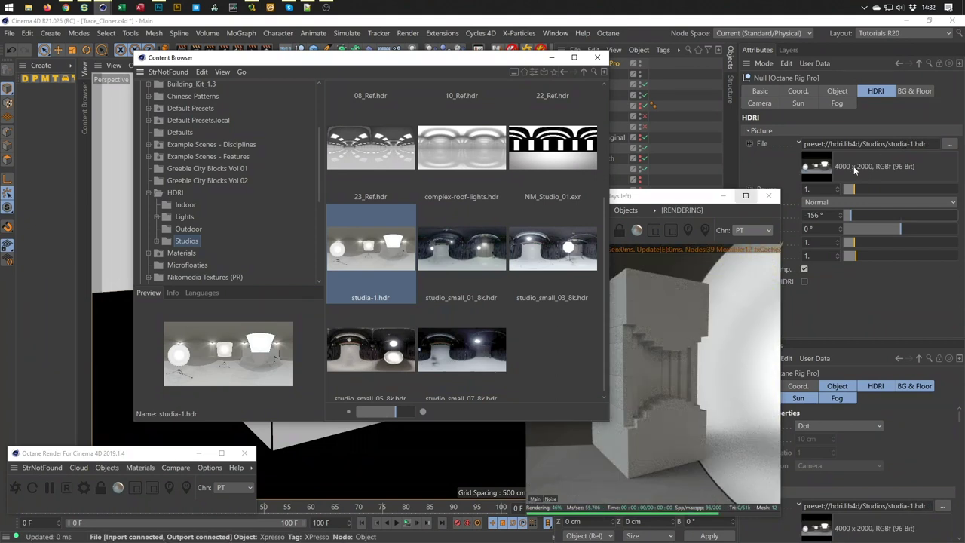
{"action": "left_click", "coordinate": [680, 198]}
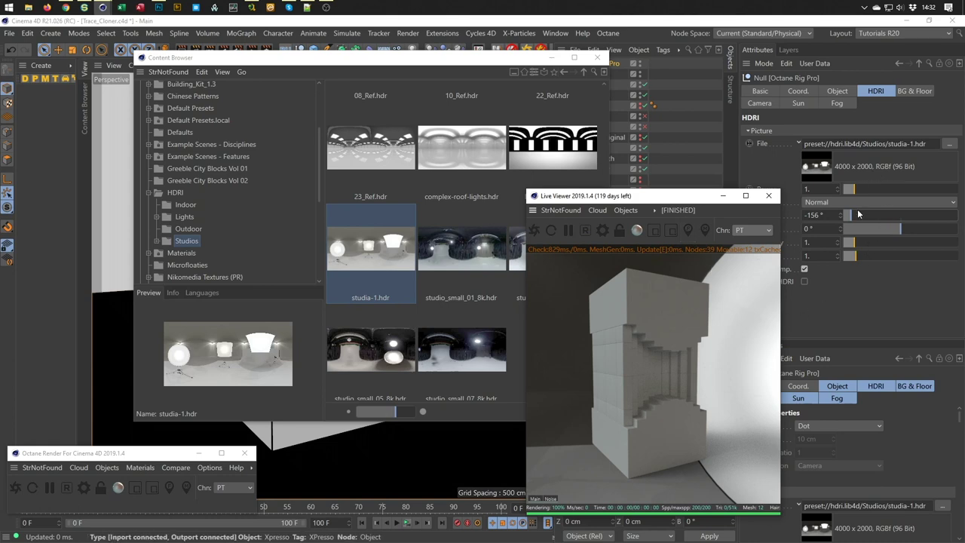
Rotate the studia-1 HDRI to 93°.
{"action": "mouse_move", "coordinate": [856, 213]}
{"action": "left_mouse_down"}
{"action": "mouse_move", "coordinate": [938, 216]}
{"action": "mouse_move", "coordinate": [931, 228]}
{"action": "left_mouse_up"}
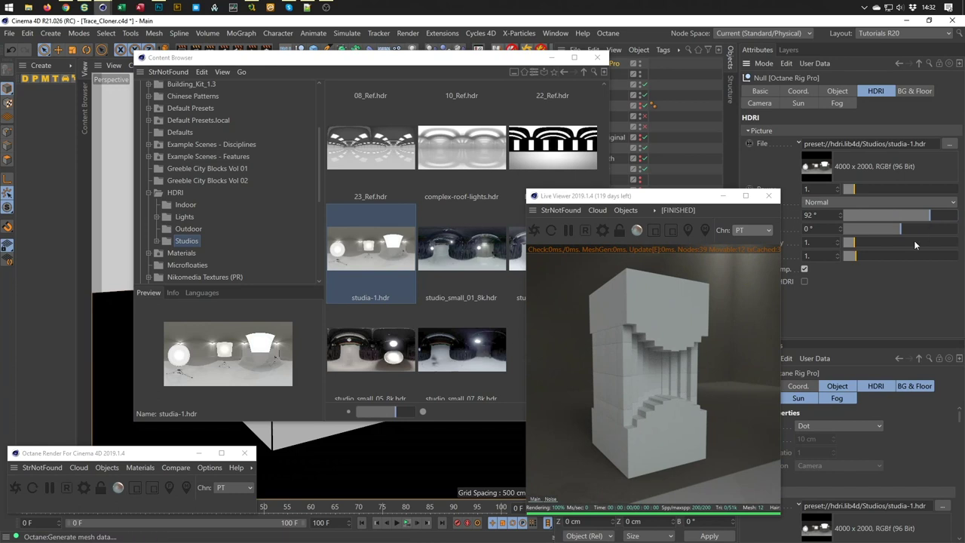
{"action": "left_click", "coordinate": [840, 217]}
{"action": "scroll", "coordinate": [841, 217], "scroll_direction": "up", "scroll_amount": 2}
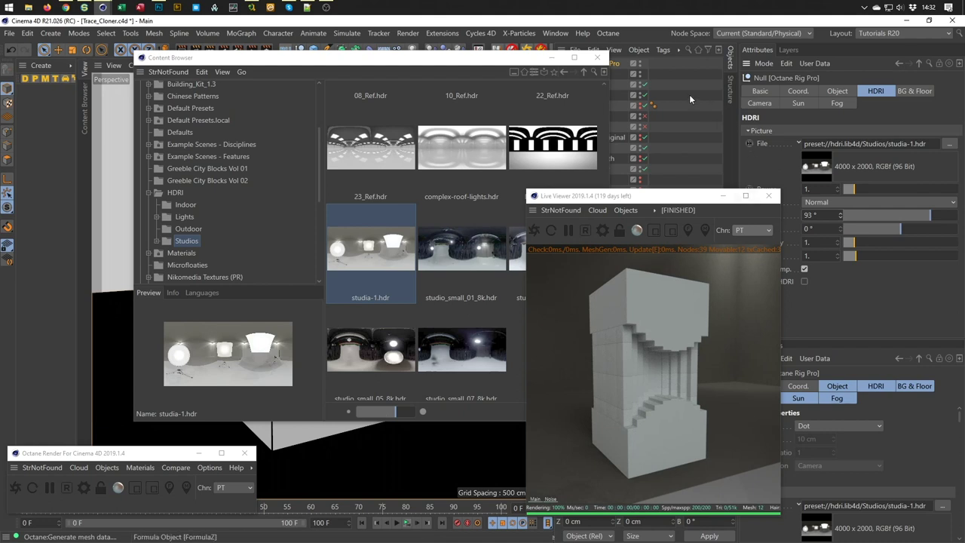
{"action": "mouse_move", "coordinate": [480, 62]}
{"action": "left_mouse_down"}
{"action": "mouse_move", "coordinate": [399, 66]}
{"action": "mouse_move", "coordinate": [404, 74]}
{"action": "left_mouse_up"}
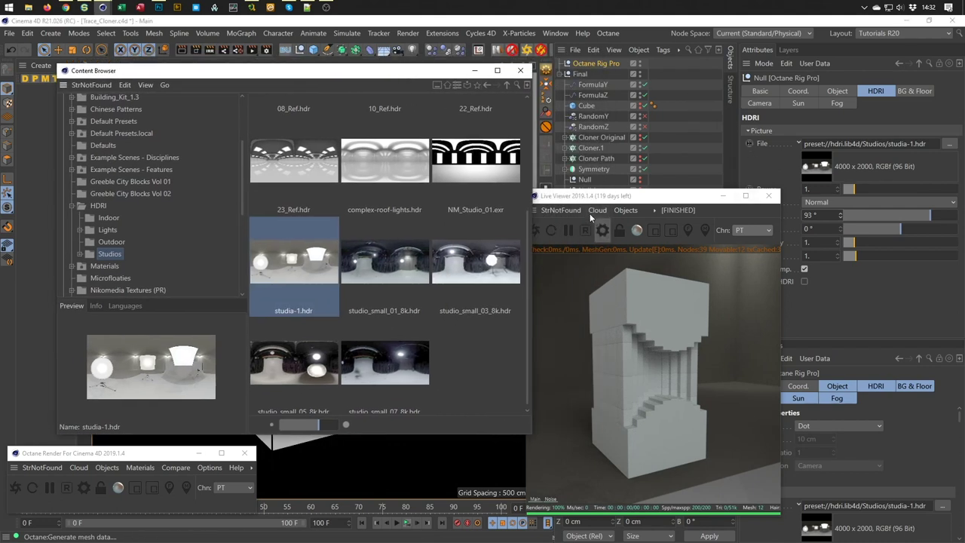
Add an Octane Camera with a 50 mm focal length.
{"action": "left_click", "coordinate": [618, 211]}
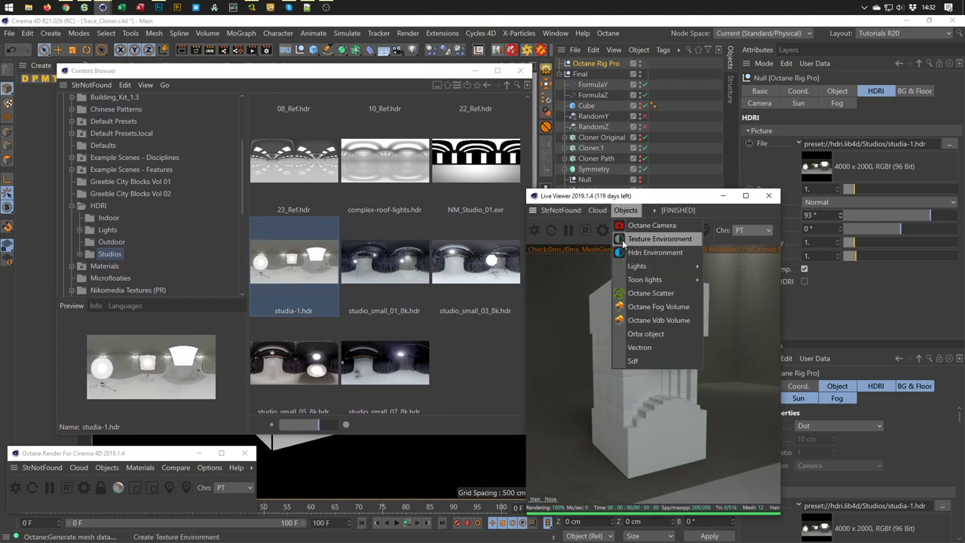
{"action": "left_click", "coordinate": [629, 222]}
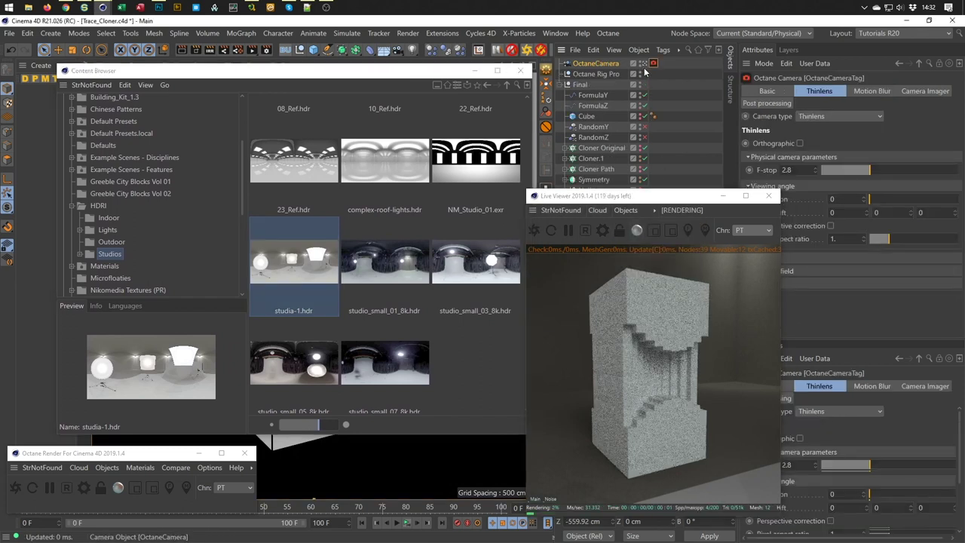
{"action": "left_click", "coordinate": [600, 62]}
{"action": "left_click", "coordinate": [859, 159]}
{"action": "type", "text": "50"}
{"action": "key", "text": "Return"}
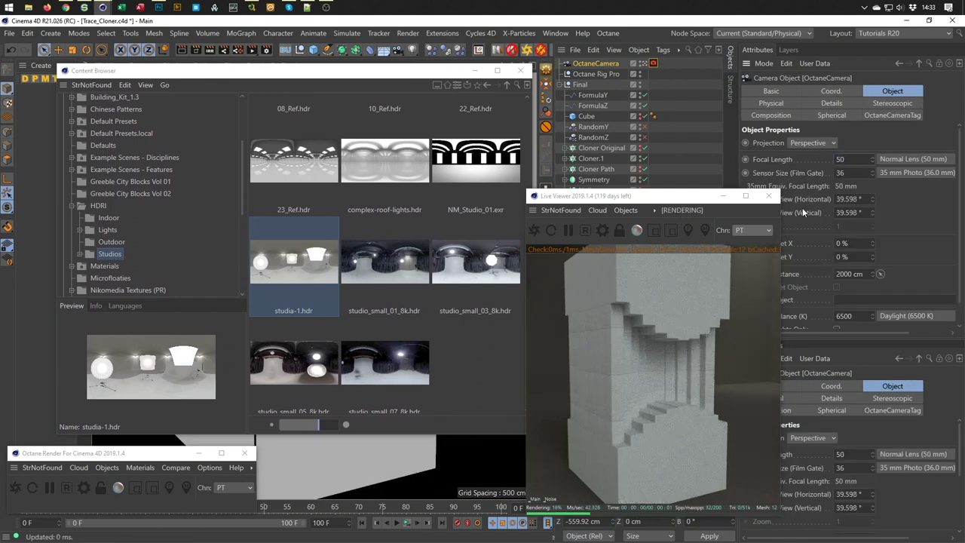
Orbit the camera to frame the staircase cube and close the Content Browser.
{"action": "mouse_move", "coordinate": [650, 392]}
{"action": "left_mouse_down"}
{"action": "mouse_move", "coordinate": [601, 410]}
{"action": "mouse_move", "coordinate": [656, 390]}
{"action": "left_mouse_up"}
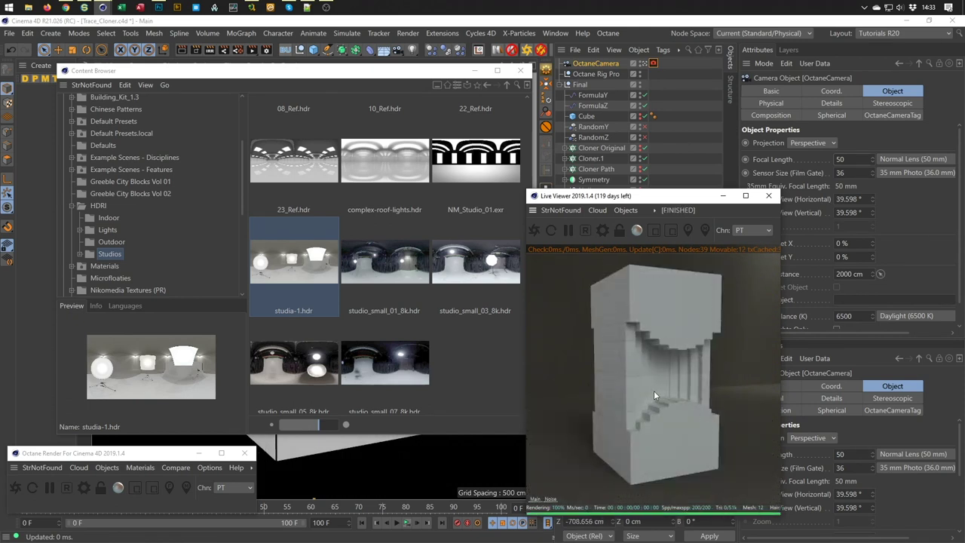
{"action": "mouse_move", "coordinate": [663, 364]}
{"action": "left_mouse_down"}
{"action": "mouse_move", "coordinate": [646, 368]}
{"action": "mouse_move", "coordinate": [676, 366]}
{"action": "left_mouse_up"}
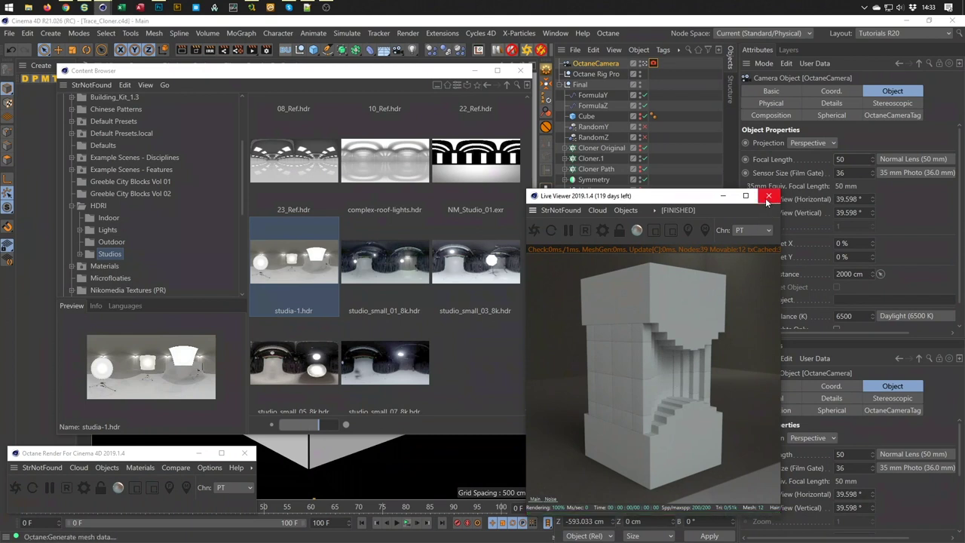
{"action": "left_click", "coordinate": [520, 71]}
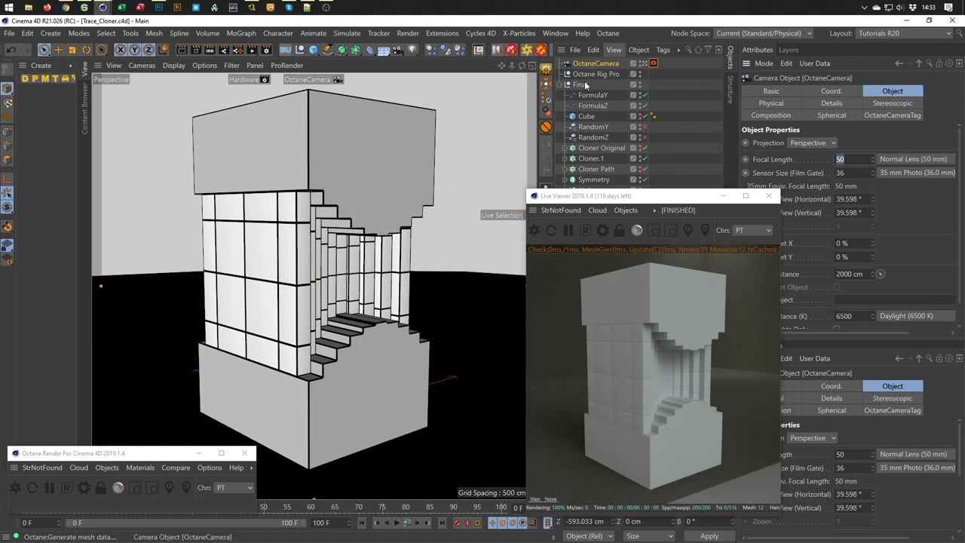
Create a new Octane Glossy material and open it in the Node Editor.
{"action": "left_click", "coordinate": [110, 468]}
{"action": "mouse_move", "coordinate": [140, 468]}
{"action": "left_click", "coordinate": [154, 300]}
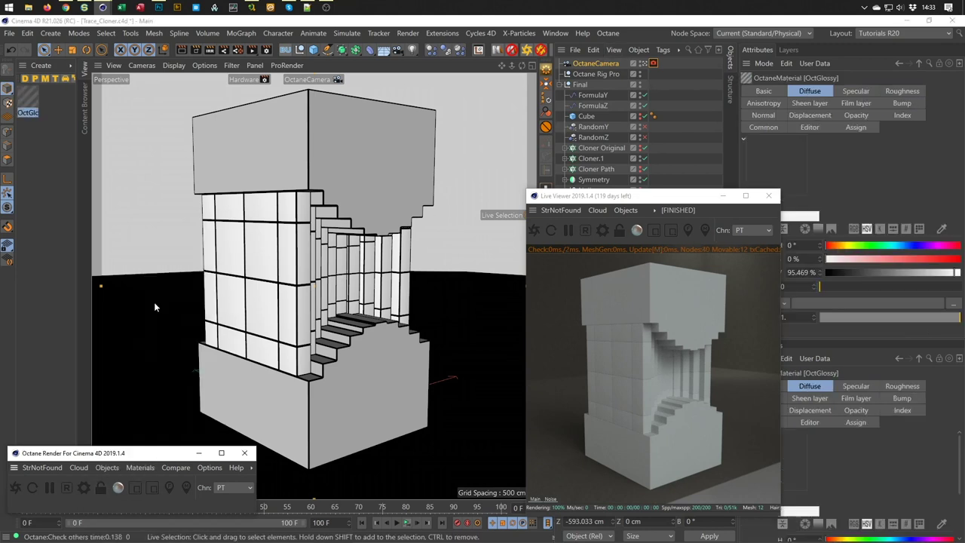
{"action": "left_click", "coordinate": [33, 106]}
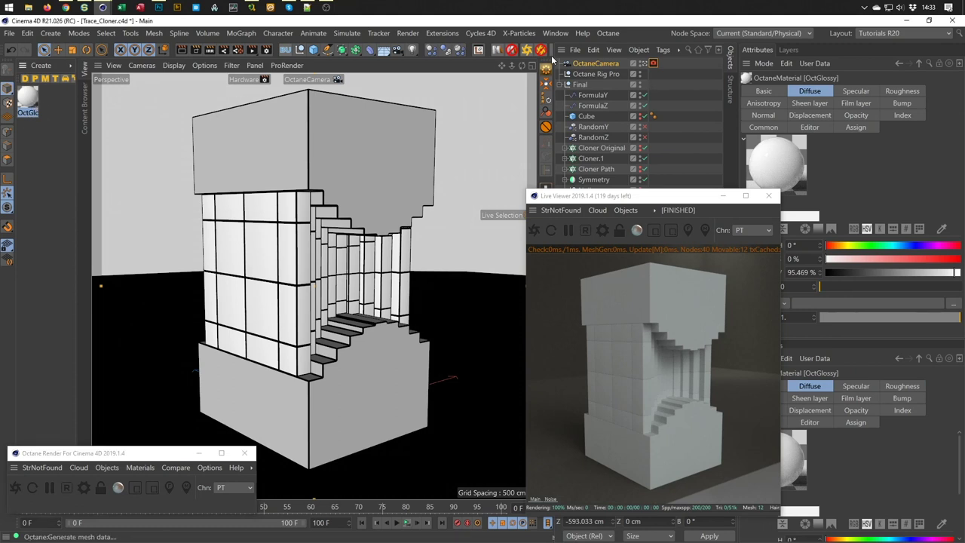
{"action": "left_click", "coordinate": [120, 468]}
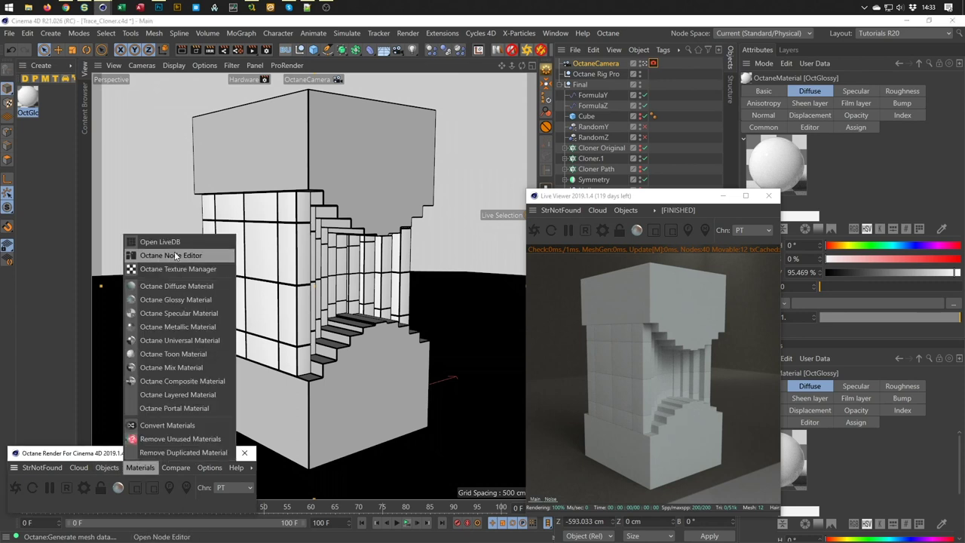
{"action": "left_click", "coordinate": [177, 256]}
{"action": "left_click_drag", "start_coordinate": [294, 194], "coordinate": [153, 134]}
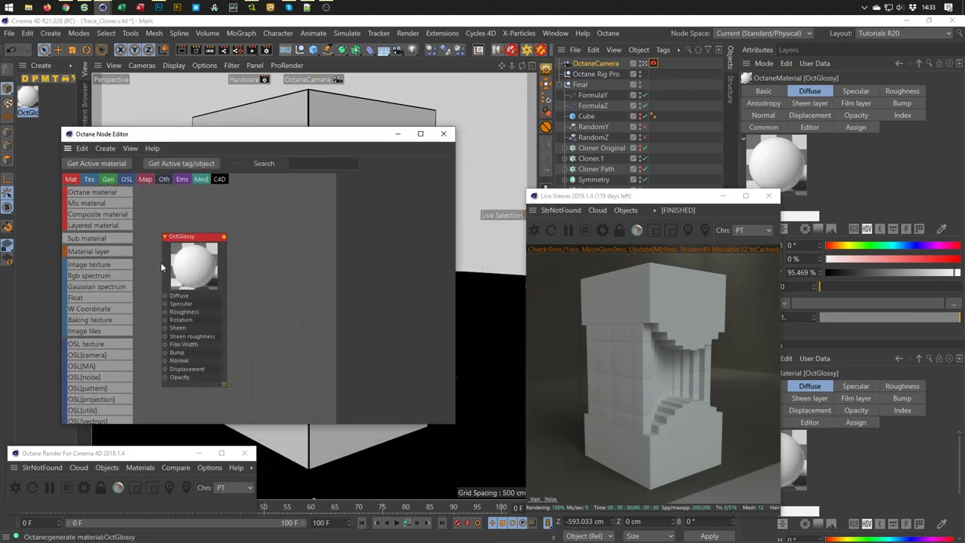
{"action": "left_click_drag", "start_coordinate": [171, 264], "coordinate": [251, 224]}
Rename the glossy material to Top.
{"action": "left_click", "coordinate": [250, 224]}
{"action": "left_click", "coordinate": [363, 179]}
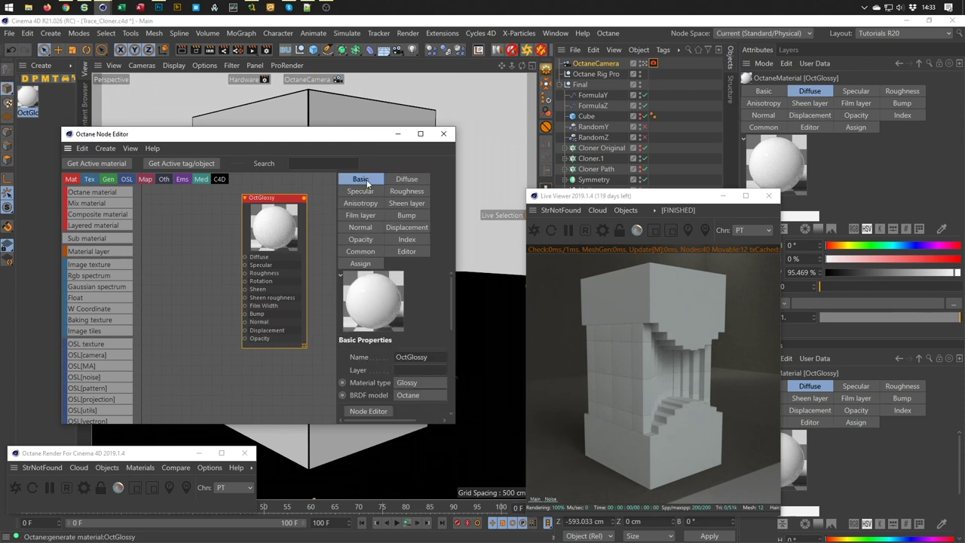
{"action": "left_click", "coordinate": [438, 357]}
{"action": "type", "text": "Top"}
{"action": "key", "text": "Return"}
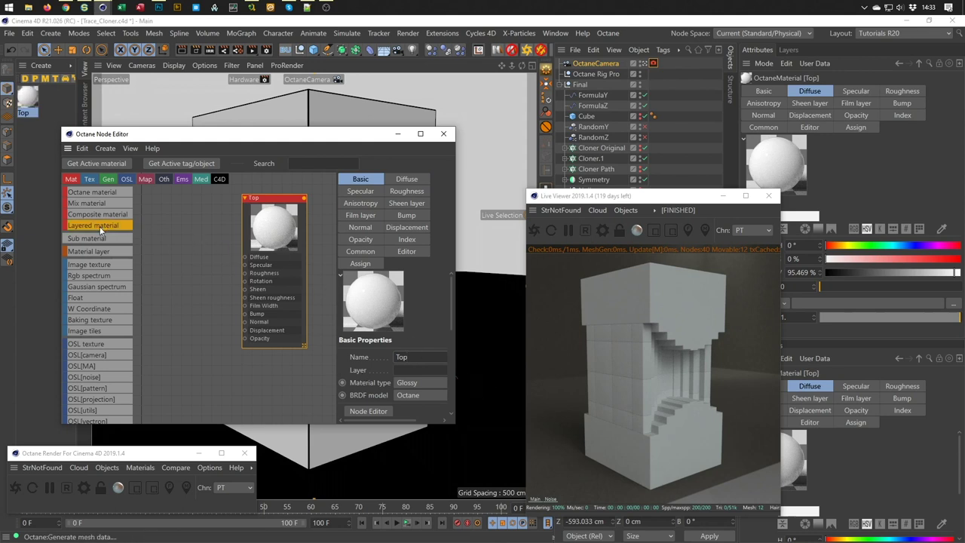
Feed an RgbSpectrum at 24% value into Diffuse and apply Top to Symmetry.
{"action": "left_click_drag", "start_coordinate": [110, 275], "coordinate": [244, 257]}
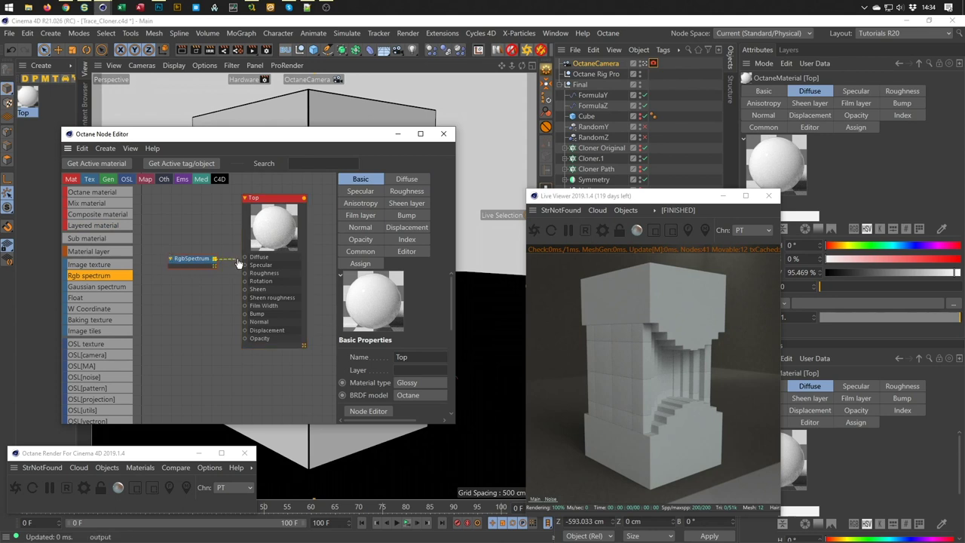
{"action": "left_click", "coordinate": [197, 260]}
{"action": "left_click", "coordinate": [424, 263]}
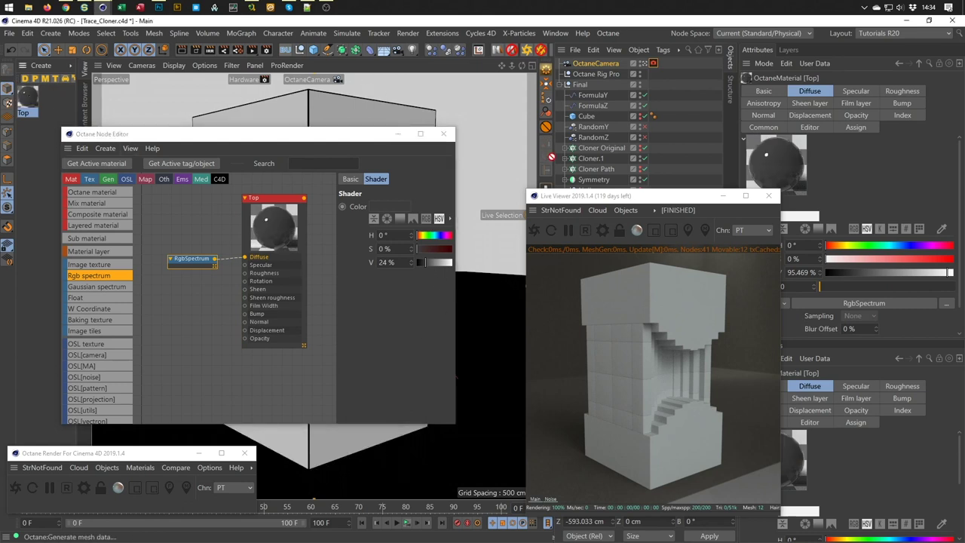
{"action": "left_click_drag", "start_coordinate": [600, 186], "coordinate": [601, 181]}
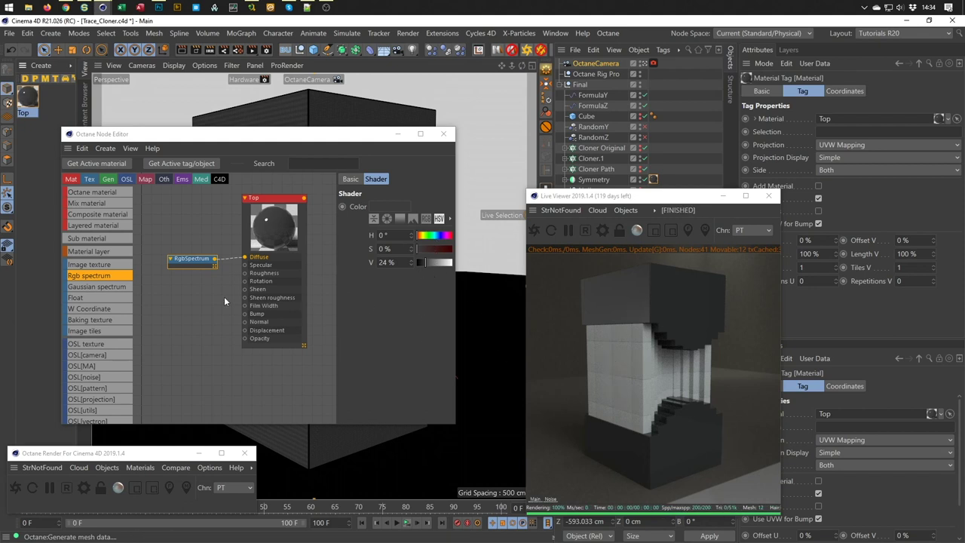
Drive roughness with a Float of about 0.103 and darken the diffuse to 17%.
{"action": "left_click_drag", "start_coordinate": [87, 296], "coordinate": [245, 273]}
{"action": "left_click_drag", "start_coordinate": [187, 282], "coordinate": [187, 289]}
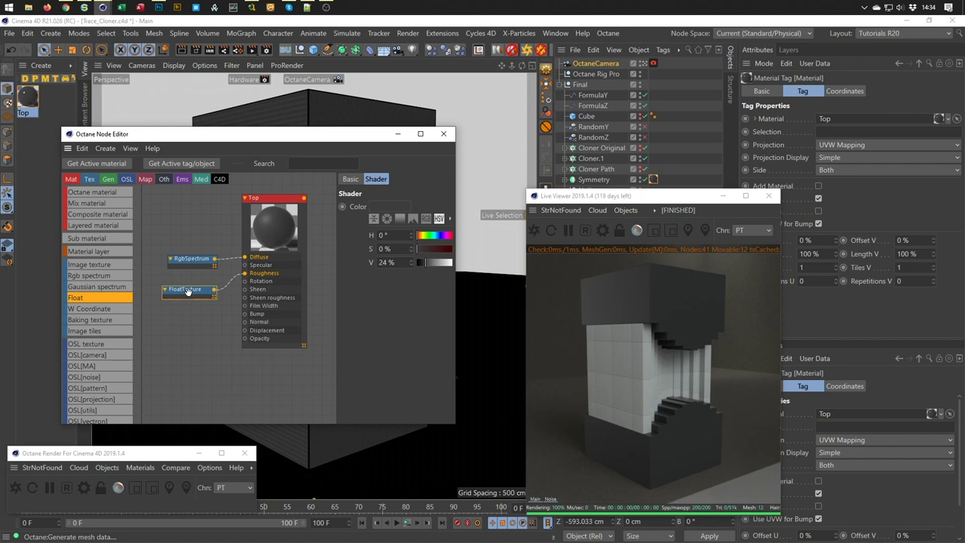
{"action": "left_click", "coordinate": [412, 212]}
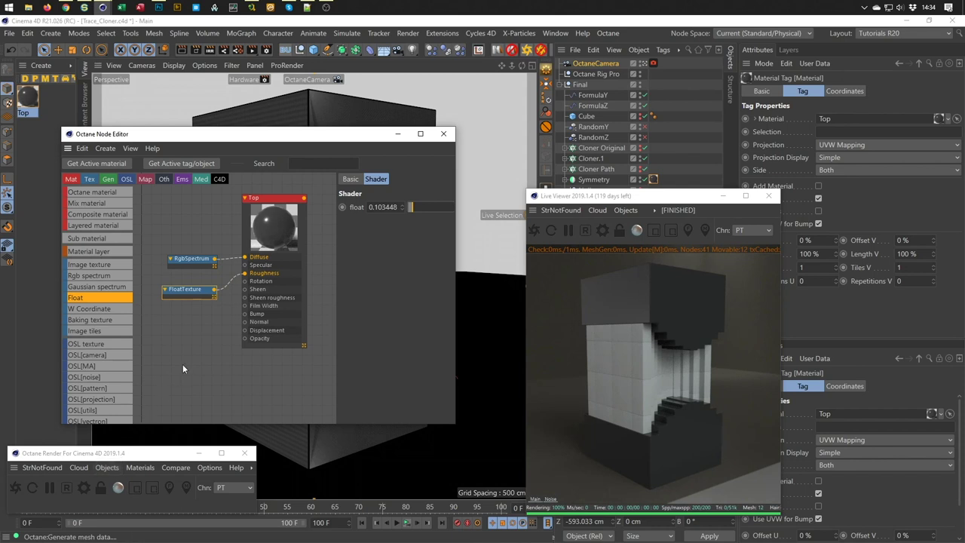
{"action": "left_click", "coordinate": [195, 259]}
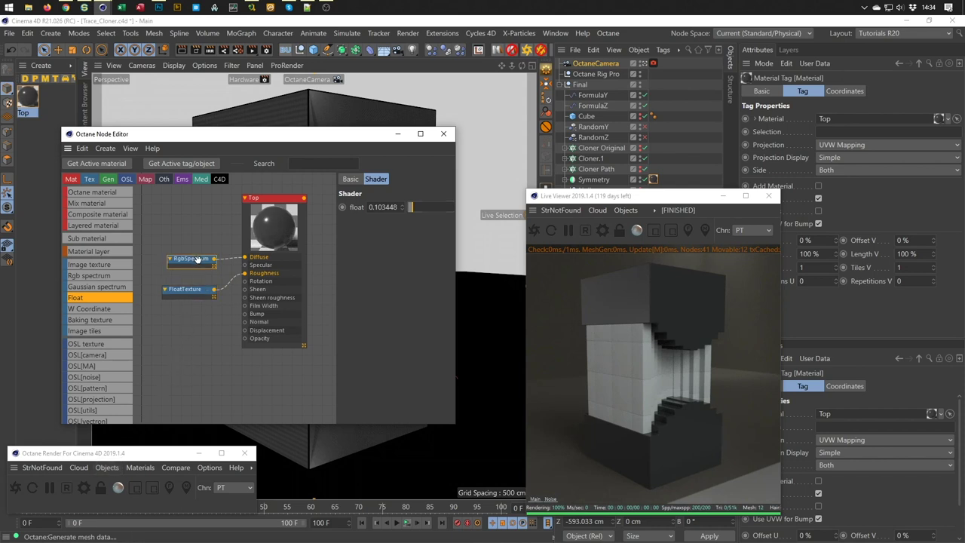
{"action": "left_click", "coordinate": [422, 261]}
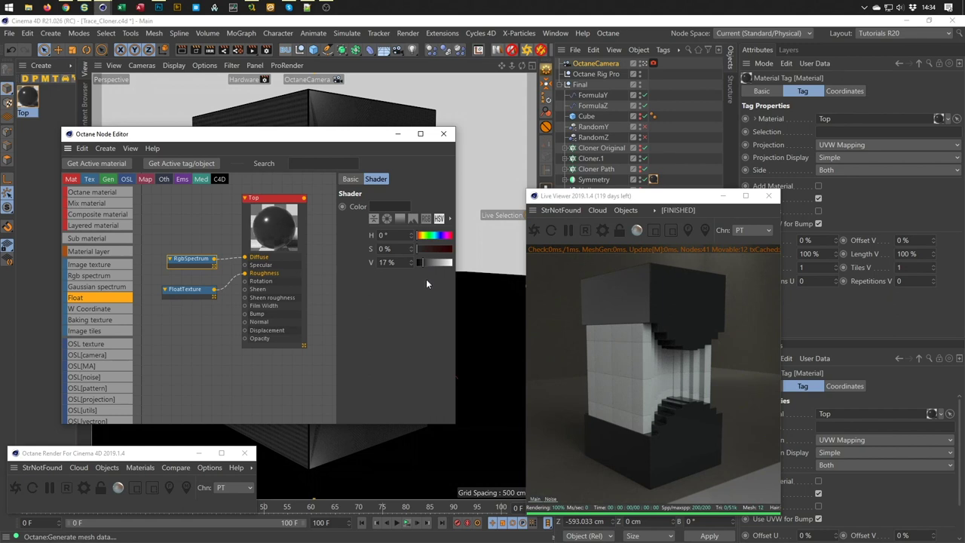
{"action": "left_click", "coordinate": [143, 468]}
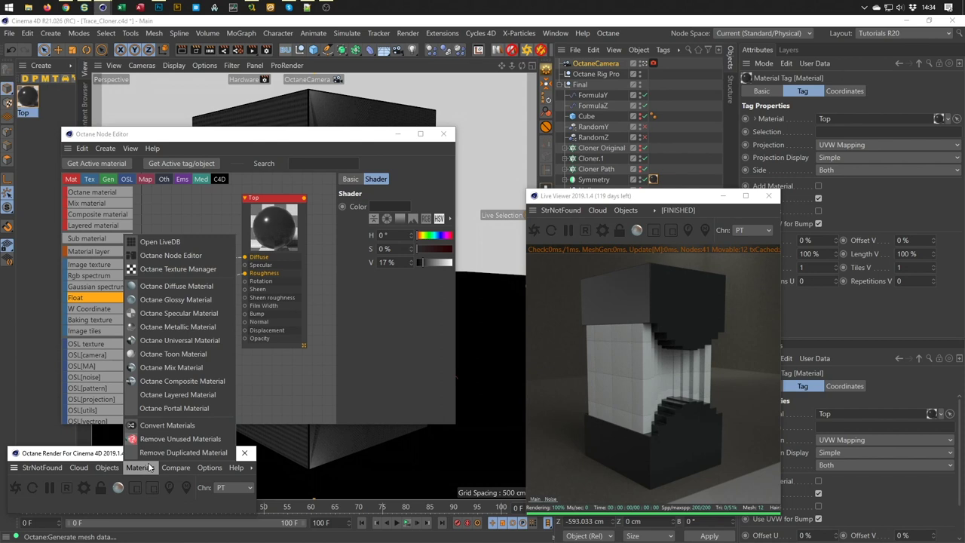
Create an OctMetal material, apply it to Cloner.1 and load it in the Node Editor.
{"action": "left_click", "coordinate": [182, 326]}
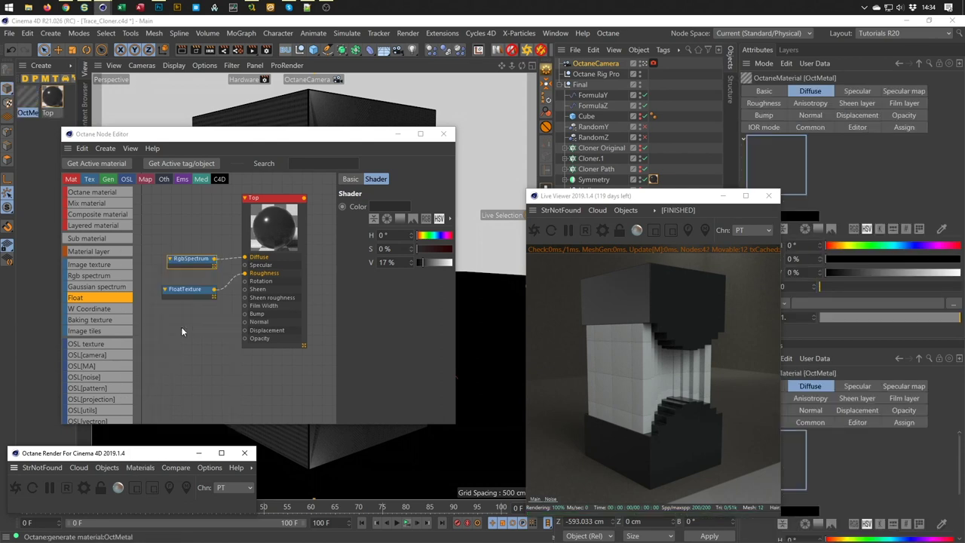
{"action": "left_click", "coordinate": [23, 102]}
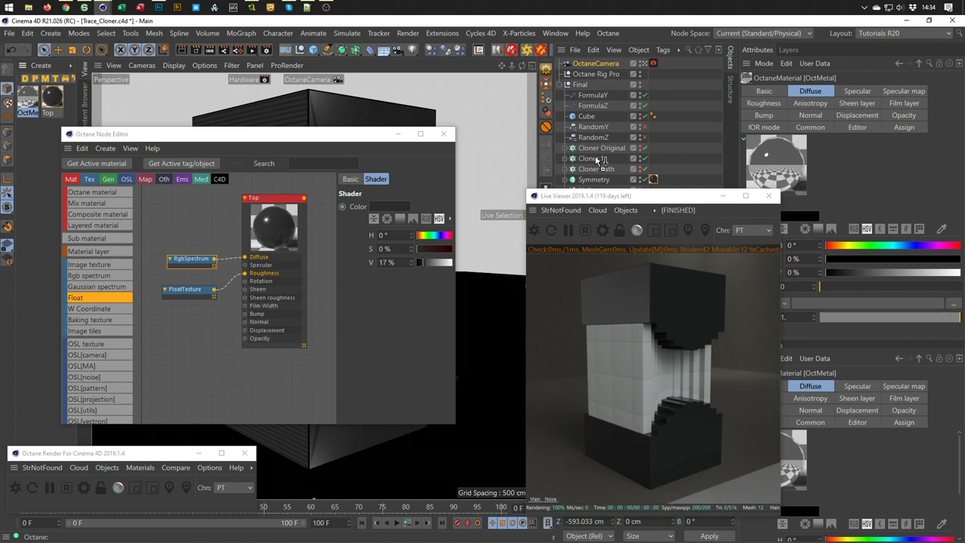
{"action": "left_click_drag", "start_coordinate": [599, 160], "coordinate": [595, 163]}
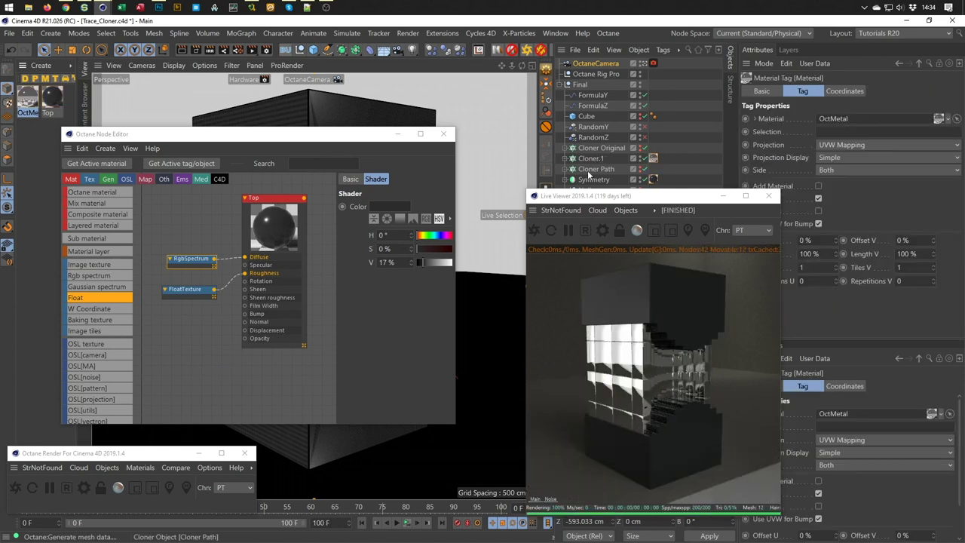
{"action": "left_click", "coordinate": [29, 100]}
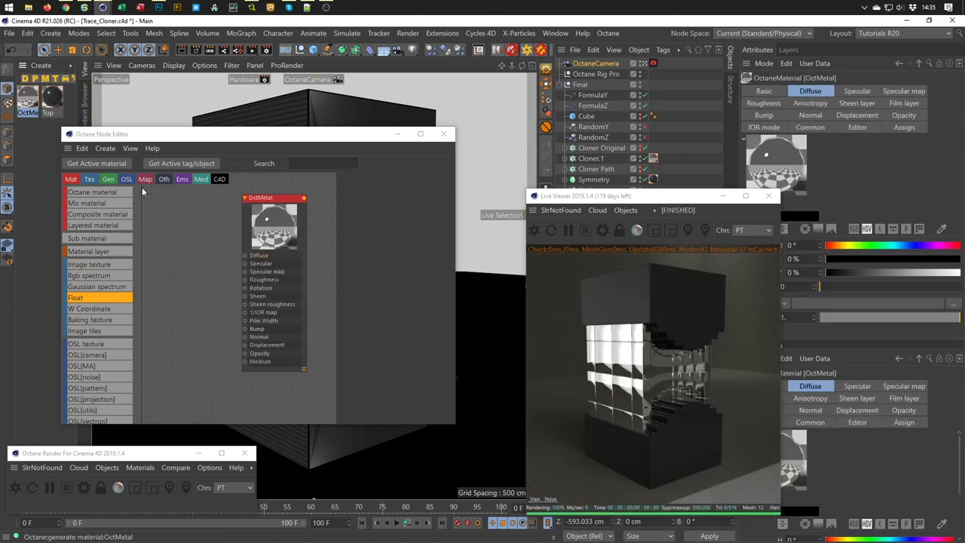
{"action": "left_click", "coordinate": [273, 210]}
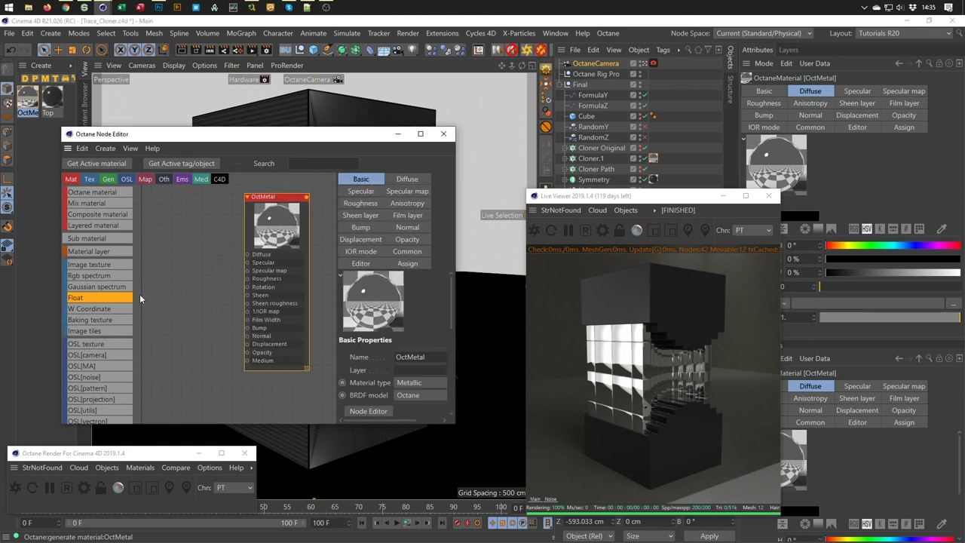
Wire a Float of about 0.138 into roughness and set the BRDF model to Beckmann.
{"action": "mouse_move", "coordinate": [113, 299]}
{"action": "left_mouse_down"}
{"action": "mouse_move", "coordinate": [167, 276]}
{"action": "mouse_move", "coordinate": [247, 279]}
{"action": "left_mouse_up"}
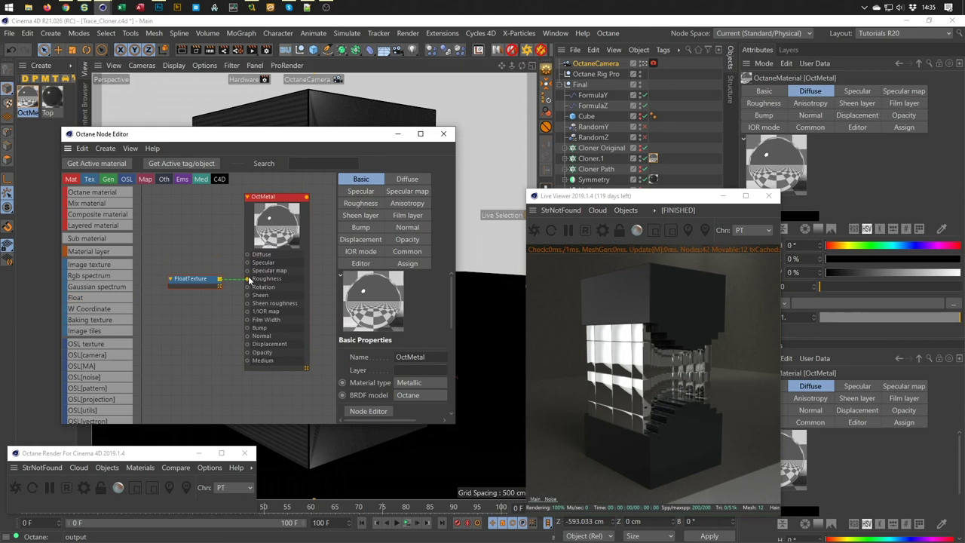
{"action": "left_click", "coordinate": [196, 279]}
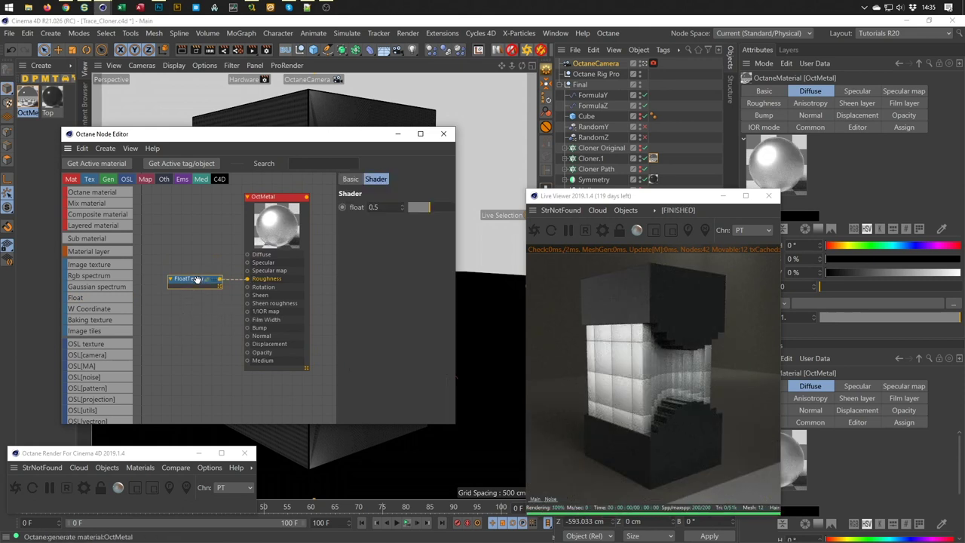
{"action": "left_click_drag", "start_coordinate": [415, 207], "coordinate": [409, 207]}
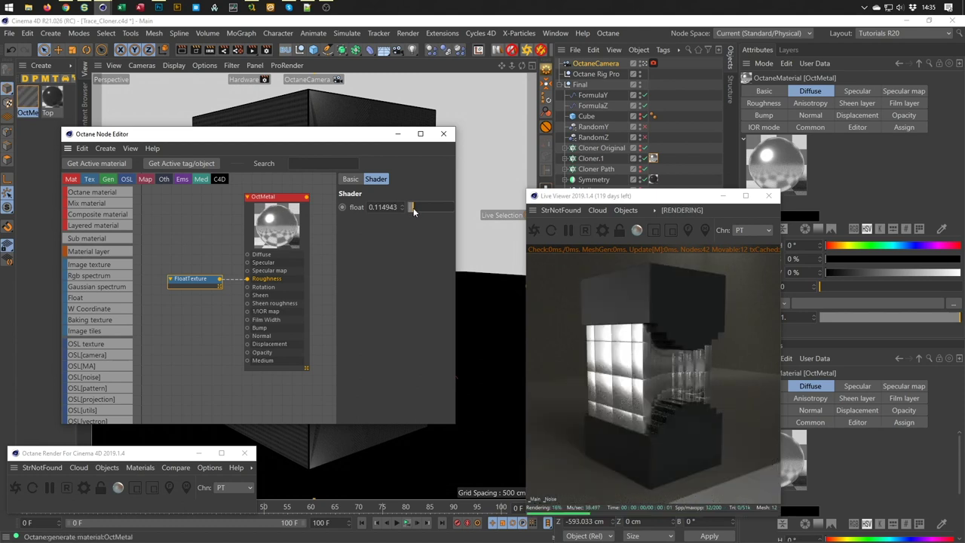
{"action": "left_click", "coordinate": [301, 226]}
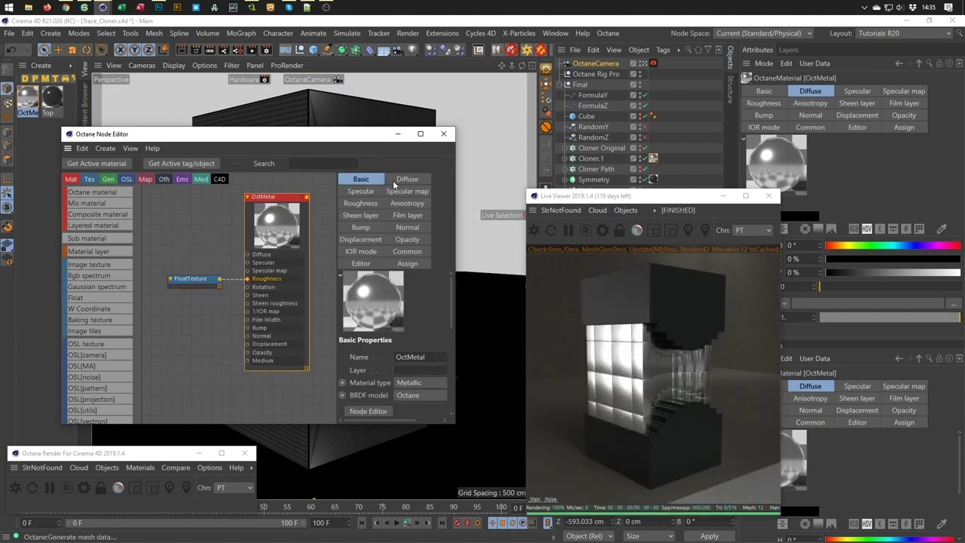
{"action": "left_click", "coordinate": [414, 393]}
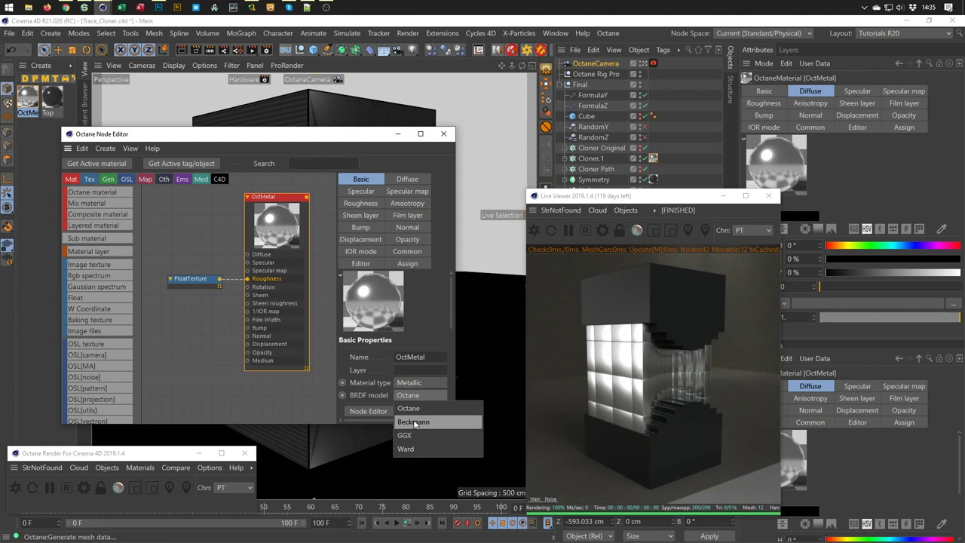
{"action": "left_click", "coordinate": [414, 423]}
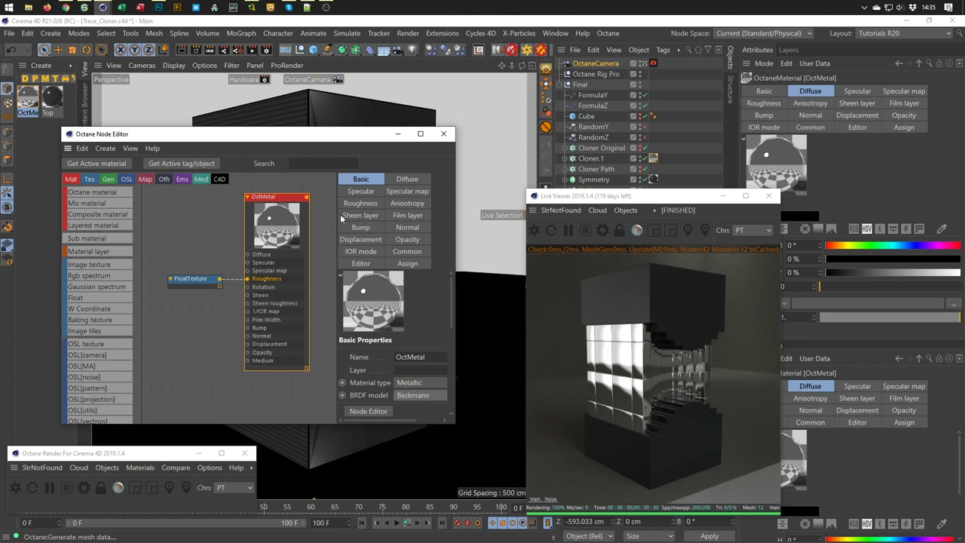
{"action": "left_click", "coordinate": [195, 281]}
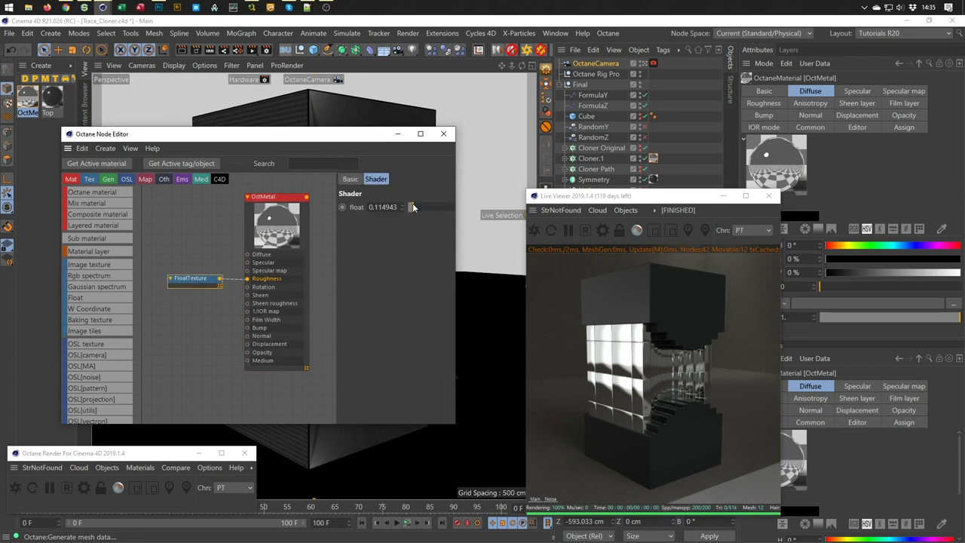
{"action": "left_click_drag", "start_coordinate": [412, 207], "coordinate": [414, 204]}
Connect an RgbSpectrum to the specular map and darken it to 54% grey.
{"action": "mouse_move", "coordinate": [84, 276]}
{"action": "left_mouse_down"}
{"action": "mouse_move", "coordinate": [169, 220]}
{"action": "mouse_move", "coordinate": [248, 270]}
{"action": "left_mouse_up"}
{"action": "left_click_drag", "start_coordinate": [188, 226], "coordinate": [189, 258]}
{"action": "left_click_drag", "start_coordinate": [419, 268], "coordinate": [432, 269]}
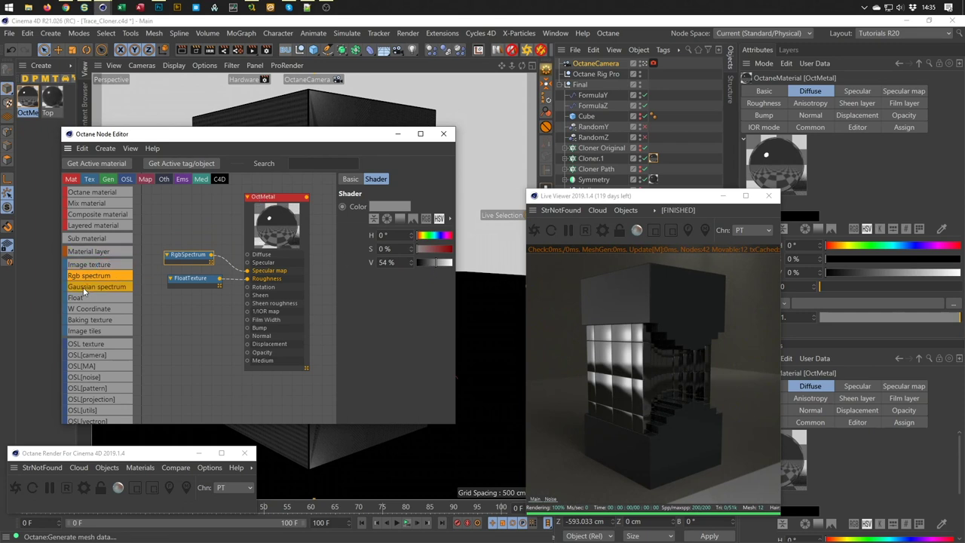
Wire a second Float node into OctMetal's Film Width and set it to 0.103448.
{"action": "left_click", "coordinate": [113, 300]}
{"action": "left_click_drag", "start_coordinate": [167, 305], "coordinate": [169, 303]}
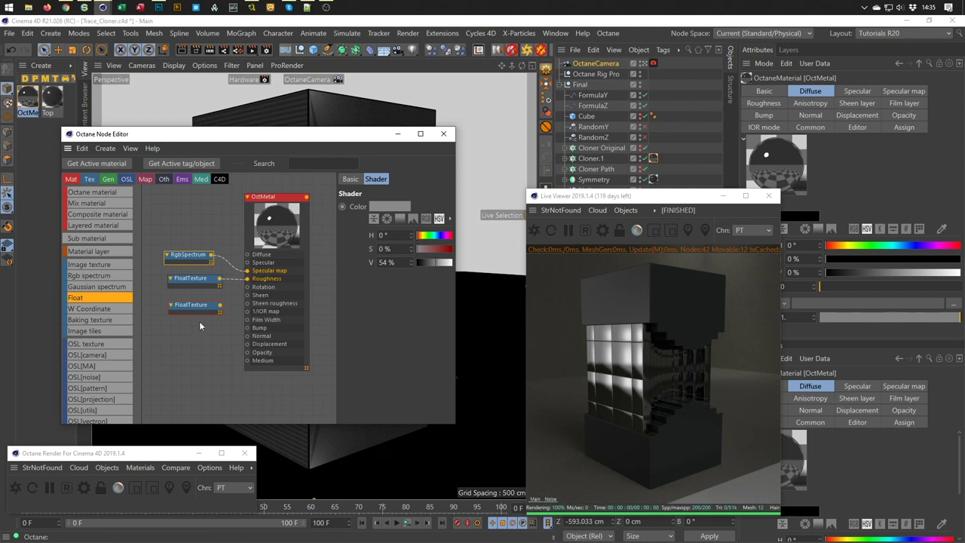
{"action": "left_click_drag", "start_coordinate": [245, 325], "coordinate": [188, 312]}
{"action": "left_click", "coordinate": [411, 208]}
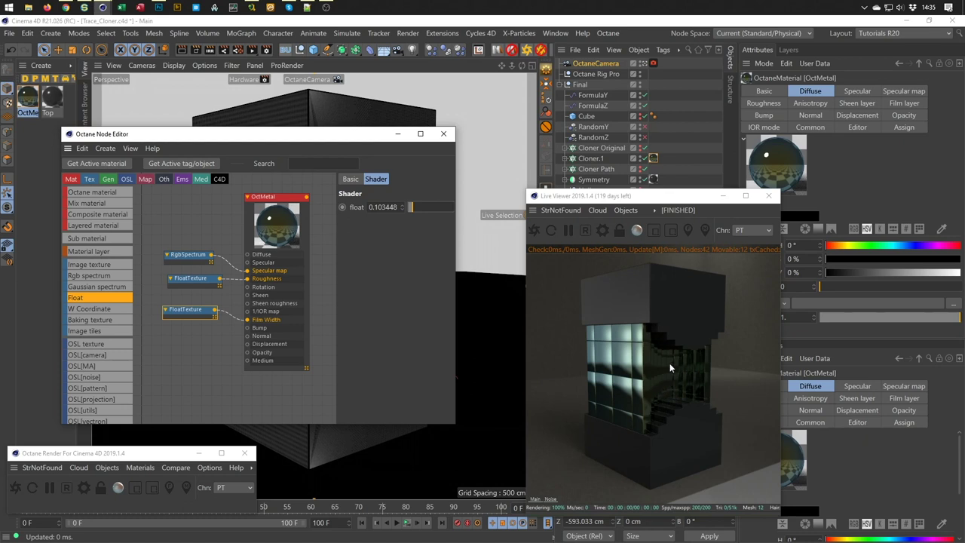
Review the Octane camera settings, then rotate the rig's HDRI to 107°.
{"action": "left_click", "coordinate": [609, 64]}
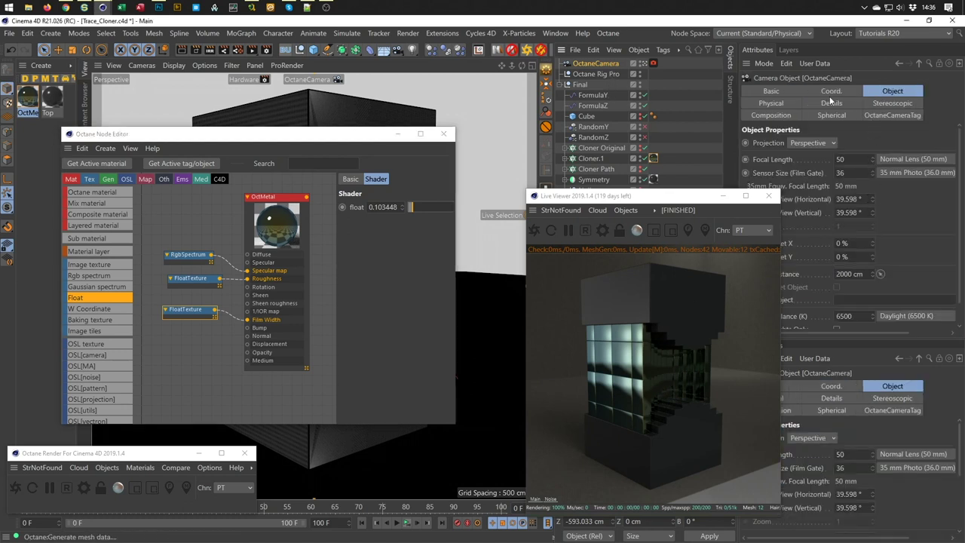
{"action": "left_click", "coordinate": [790, 106]}
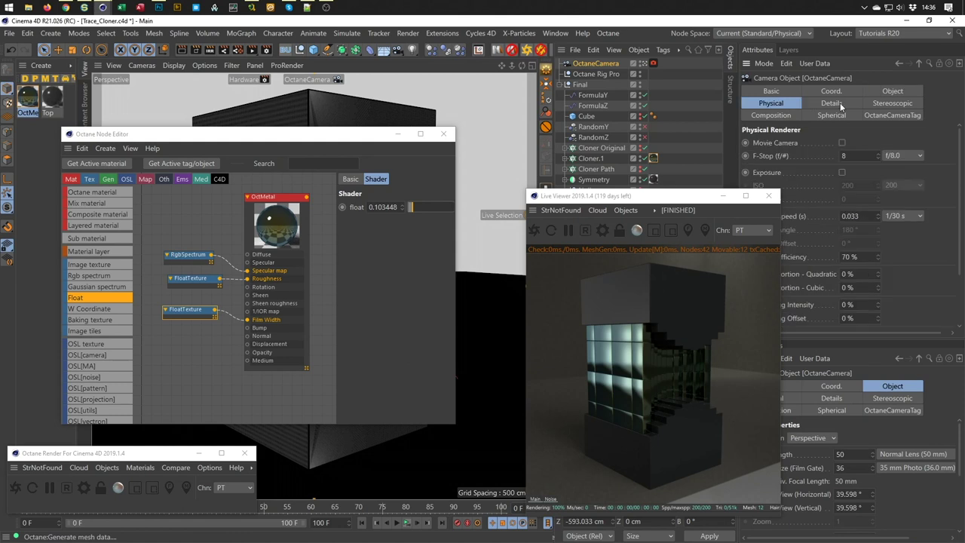
{"action": "left_click", "coordinate": [879, 94]}
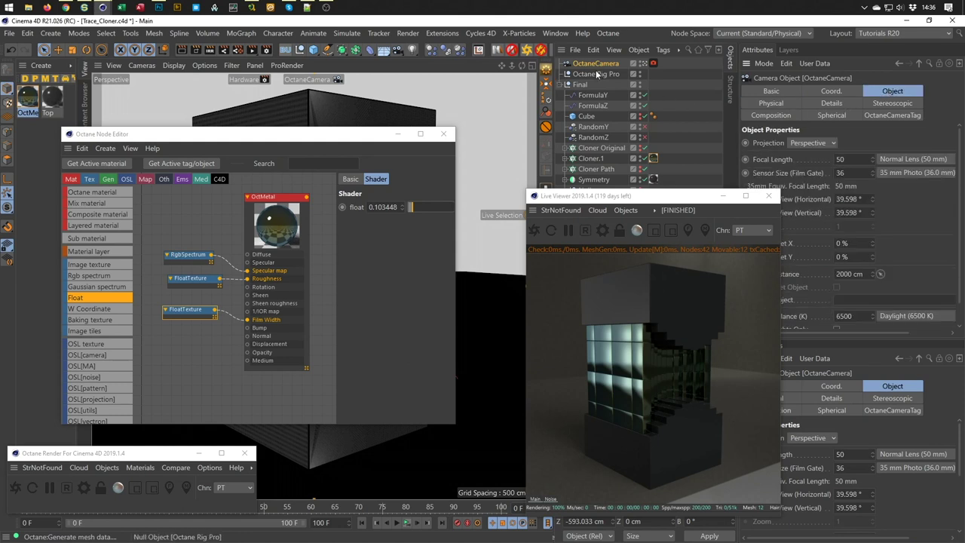
{"action": "left_click", "coordinate": [595, 72]}
{"action": "left_click", "coordinate": [875, 91]}
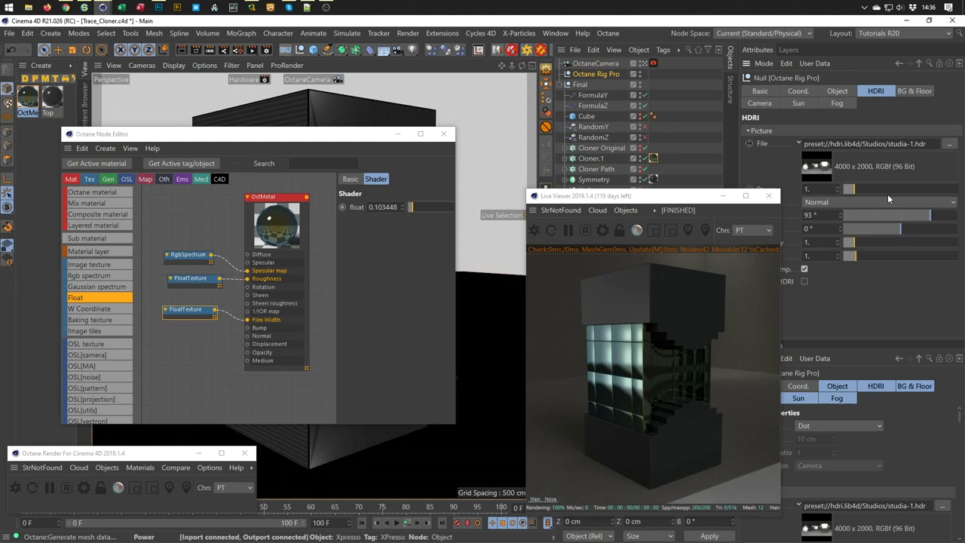
{"action": "left_click", "coordinate": [935, 219]}
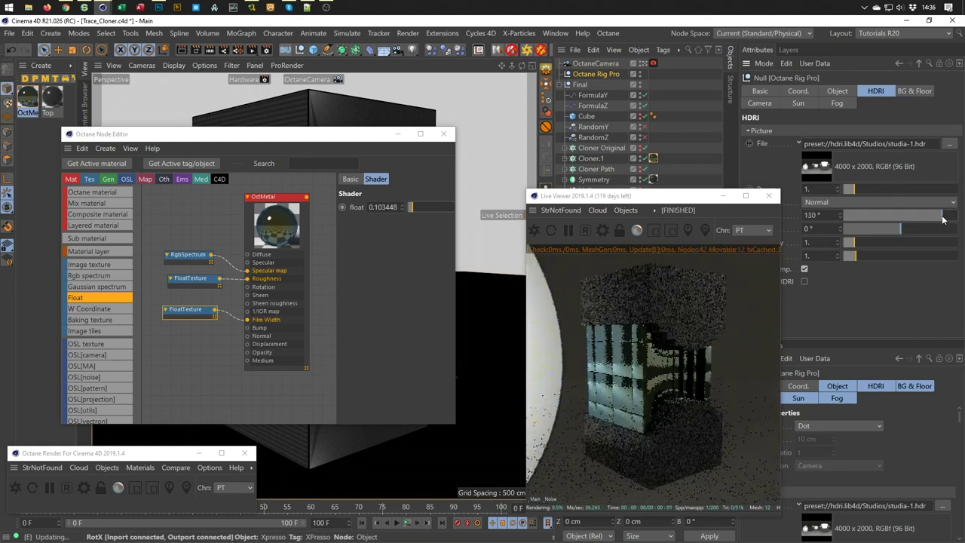
{"action": "left_click_drag", "start_coordinate": [931, 220], "coordinate": [864, 219]}
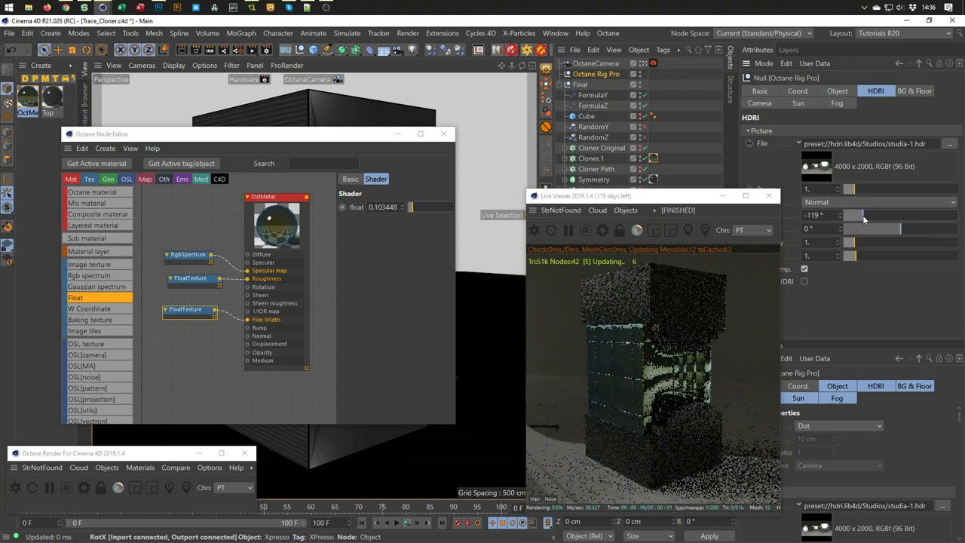
{"action": "left_click_drag", "start_coordinate": [865, 215], "coordinate": [934, 220]}
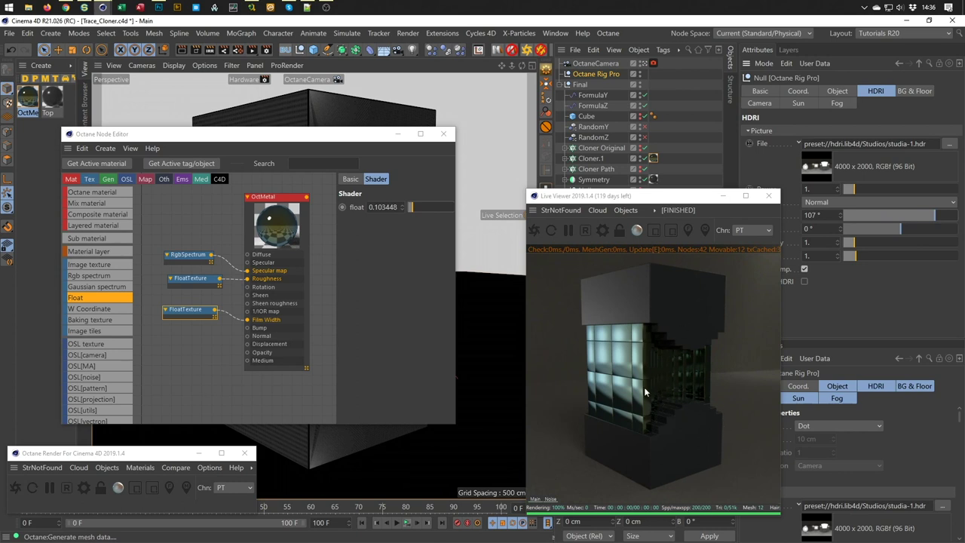
Set the RgbSpectrum specular map colour's brightness to 59%.
{"action": "left_click", "coordinate": [193, 310]}
{"action": "left_click", "coordinate": [192, 255]}
{"action": "left_click_drag", "start_coordinate": [432, 262], "coordinate": [441, 261]}
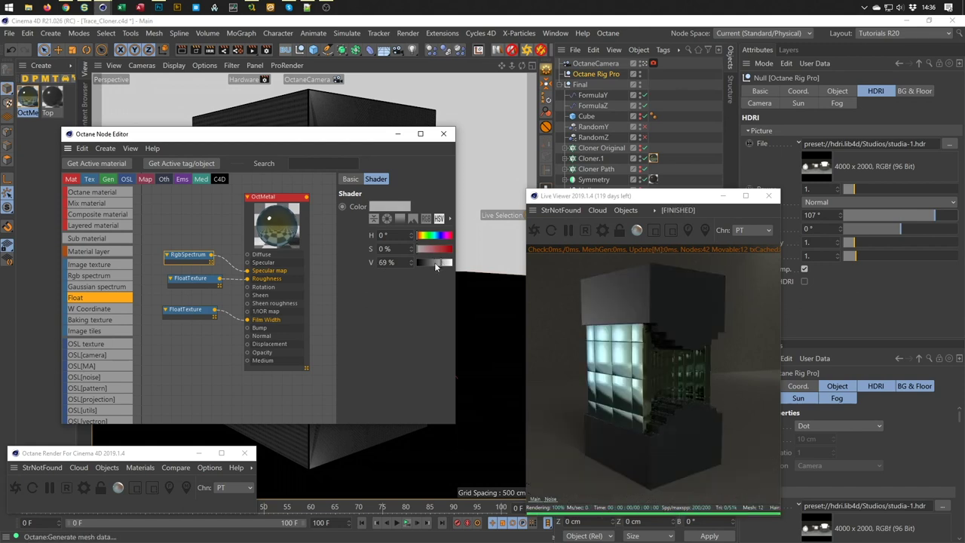
{"action": "left_click", "coordinate": [438, 263]}
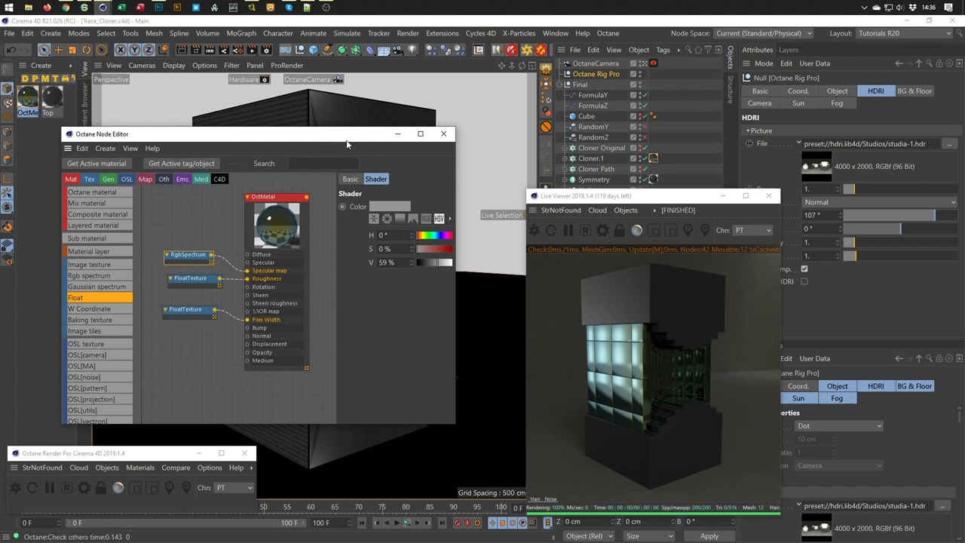
{"action": "left_click", "coordinate": [889, 215]}
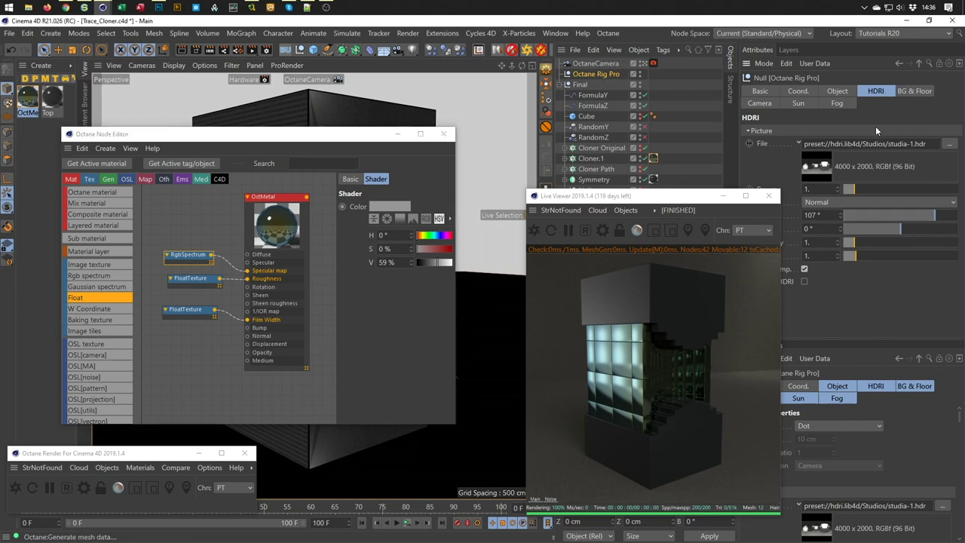
Open the Content Browser on the Indoor HDRIs and preview cayley_interior_8k and autoshop_01_8k.
{"action": "key", "text": "shift+F8"}
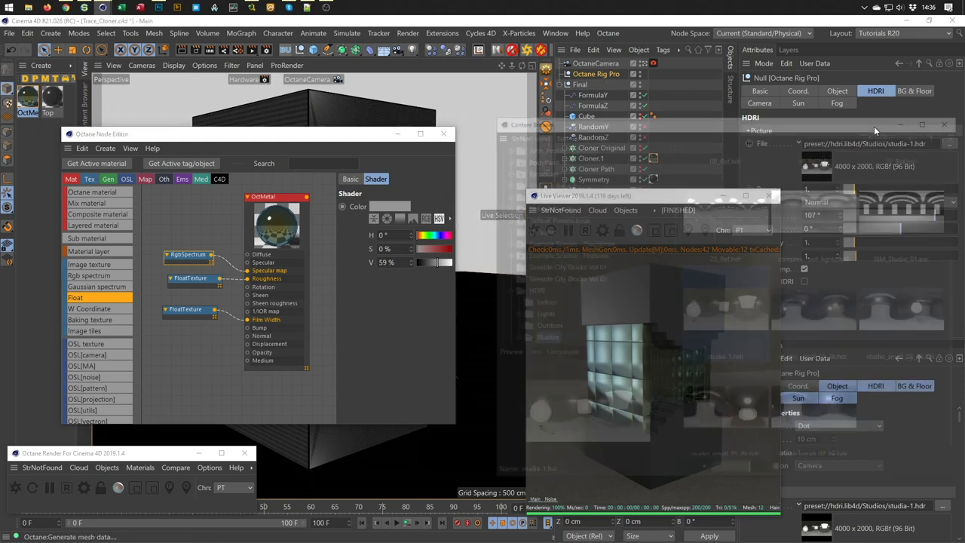
{"action": "left_click_drag", "start_coordinate": [842, 129], "coordinate": [437, 62]}
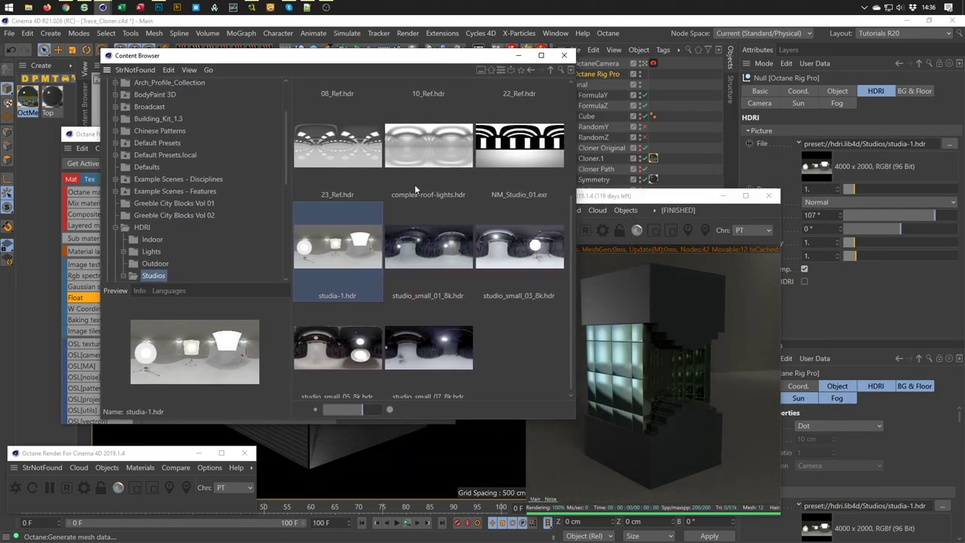
{"action": "scroll", "coordinate": [200, 213], "scroll_direction": "down", "scroll_amount": 2}
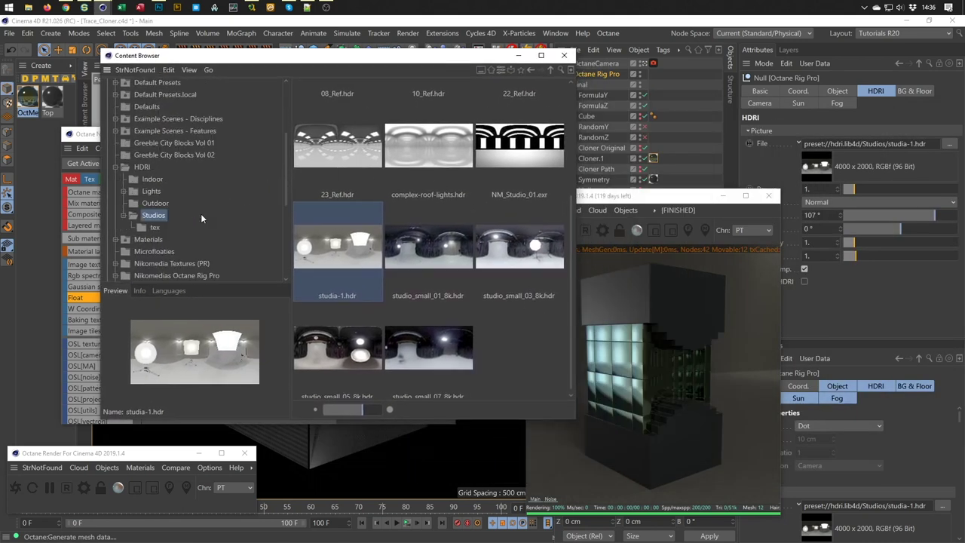
{"action": "left_click", "coordinate": [153, 179]}
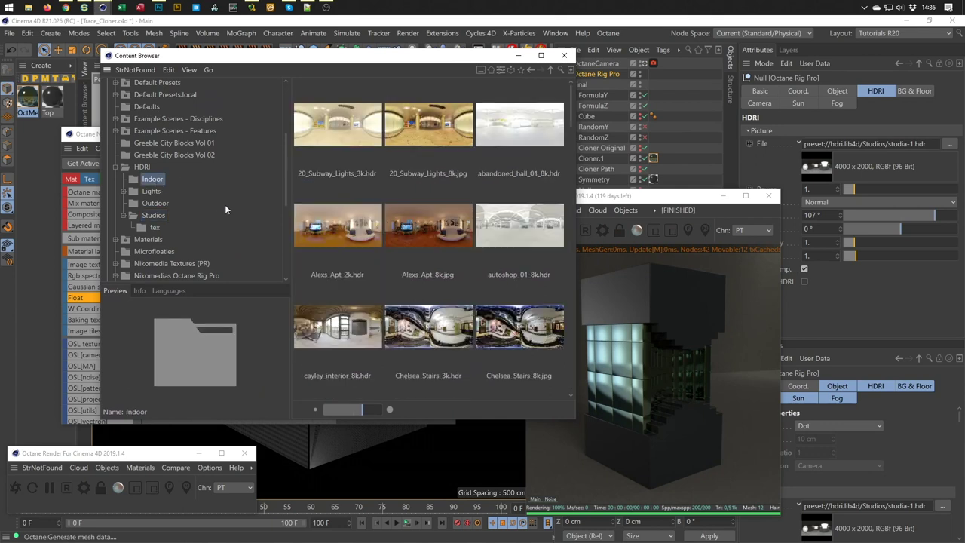
{"action": "left_click", "coordinate": [351, 338]}
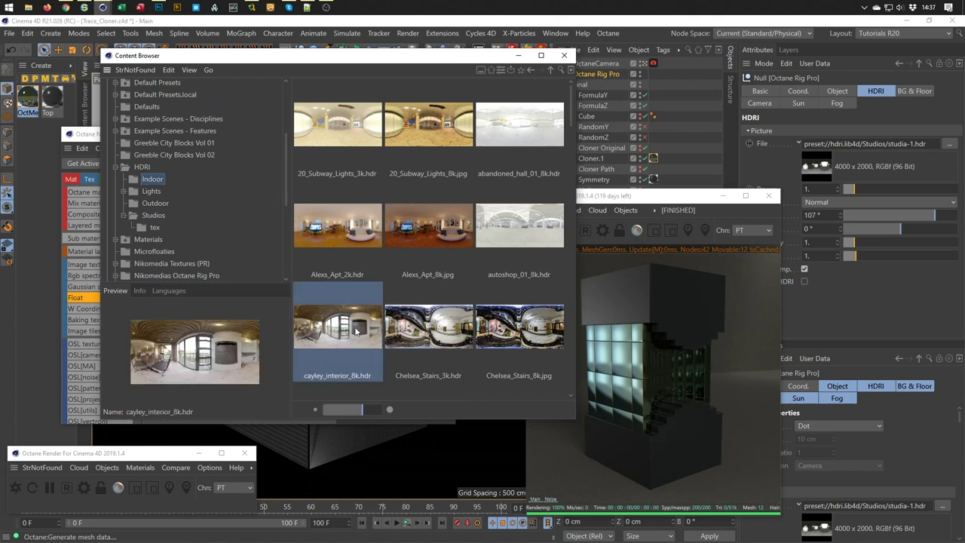
{"action": "left_click", "coordinate": [525, 228]}
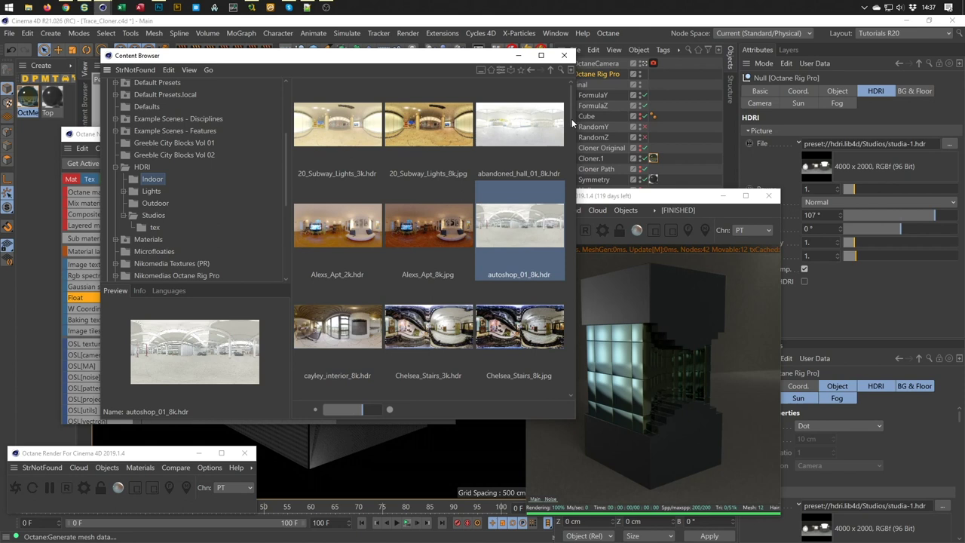
Drag autoshop_01_8k.hdr onto the Octane Rig Pro's HDRI File field.
{"action": "left_click_drag", "start_coordinate": [571, 118], "coordinate": [567, 158]}
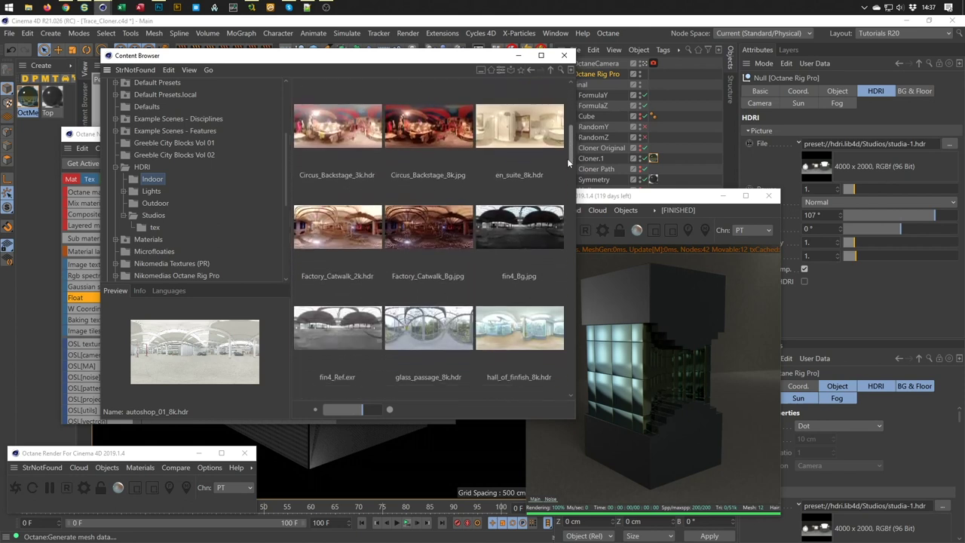
{"action": "left_click_drag", "start_coordinate": [567, 158], "coordinate": [550, 209]}
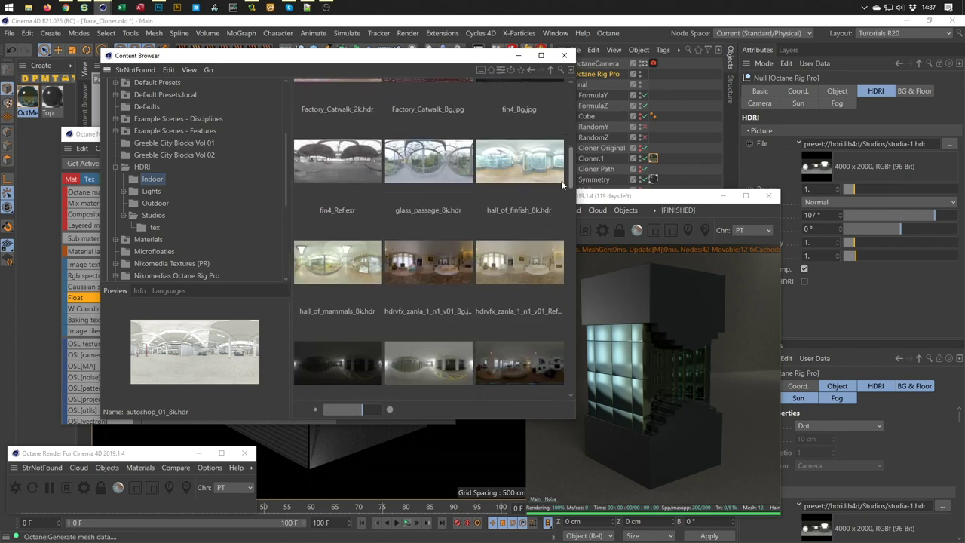
{"action": "mouse_move", "coordinate": [550, 209]}
{"action": "left_mouse_down"}
{"action": "mouse_move", "coordinate": [541, 356]}
{"action": "mouse_move", "coordinate": [567, 99]}
{"action": "left_mouse_up"}
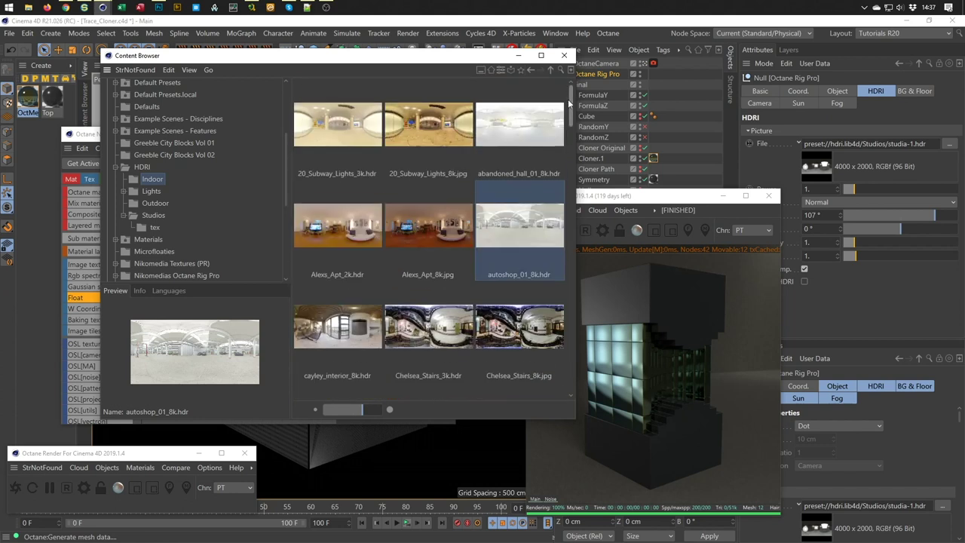
{"action": "left_click", "coordinate": [523, 244]}
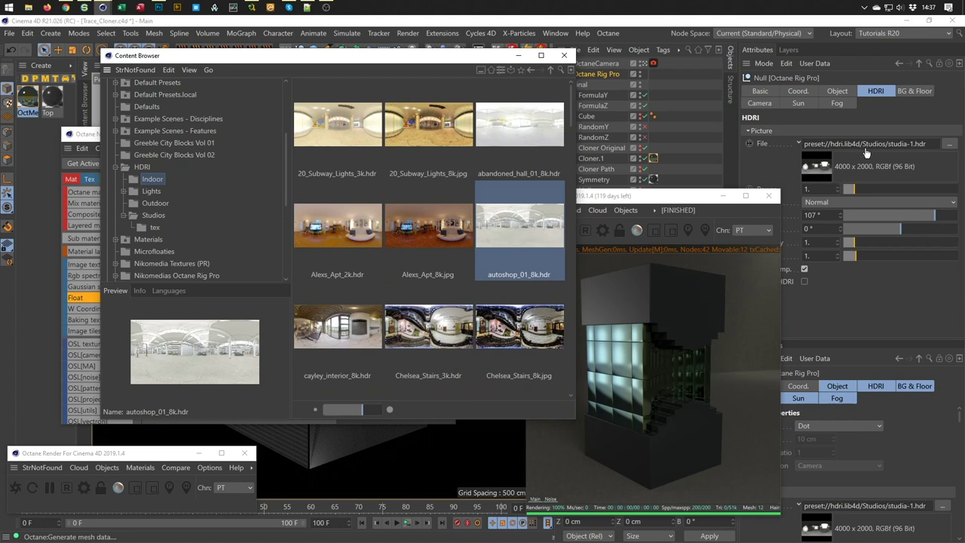
{"action": "left_click_drag", "start_coordinate": [866, 153], "coordinate": [863, 157]}
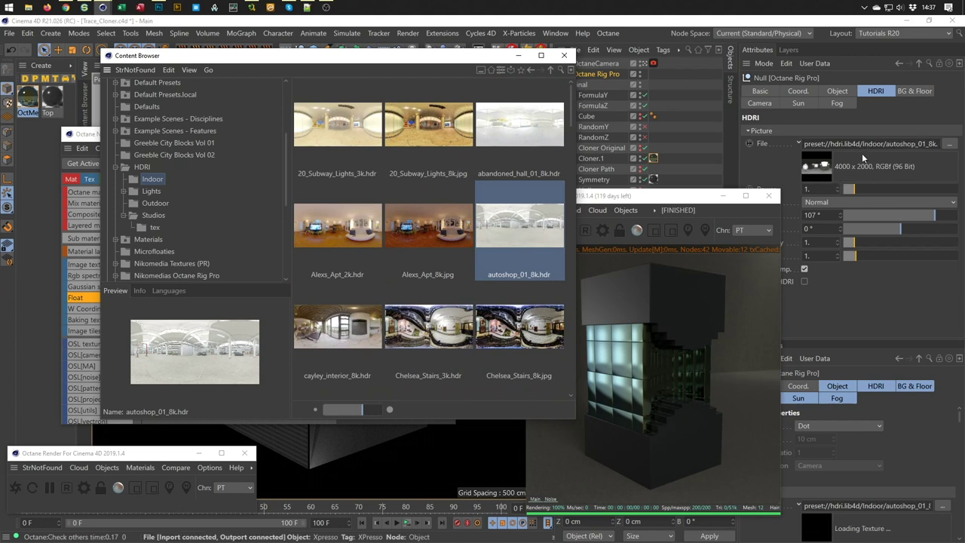
Rotate the autoshop HDRI to -178° and 0° so the garage sits behind the cube.
{"action": "left_click", "coordinate": [684, 198]}
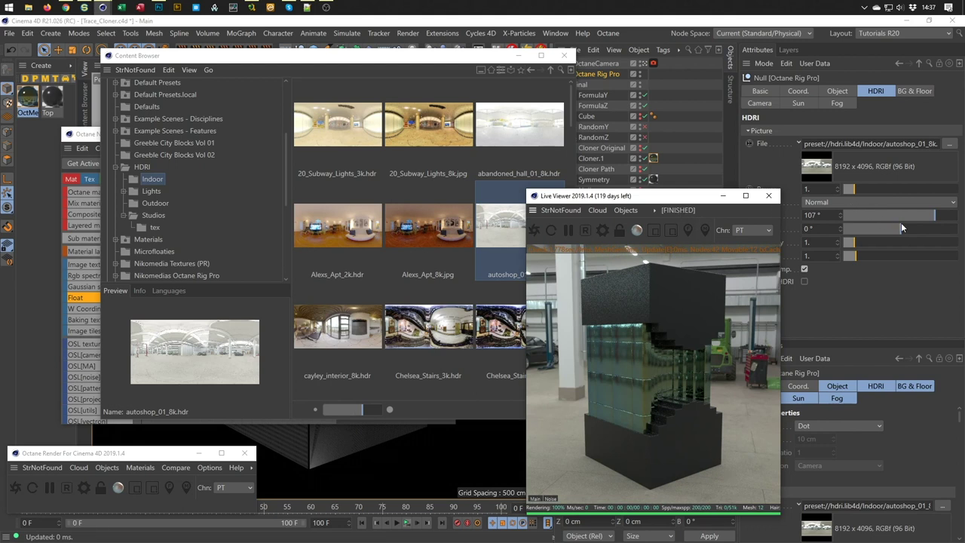
{"action": "left_click", "coordinate": [934, 217]}
{"action": "left_click_drag", "start_coordinate": [934, 221], "coordinate": [846, 225]}
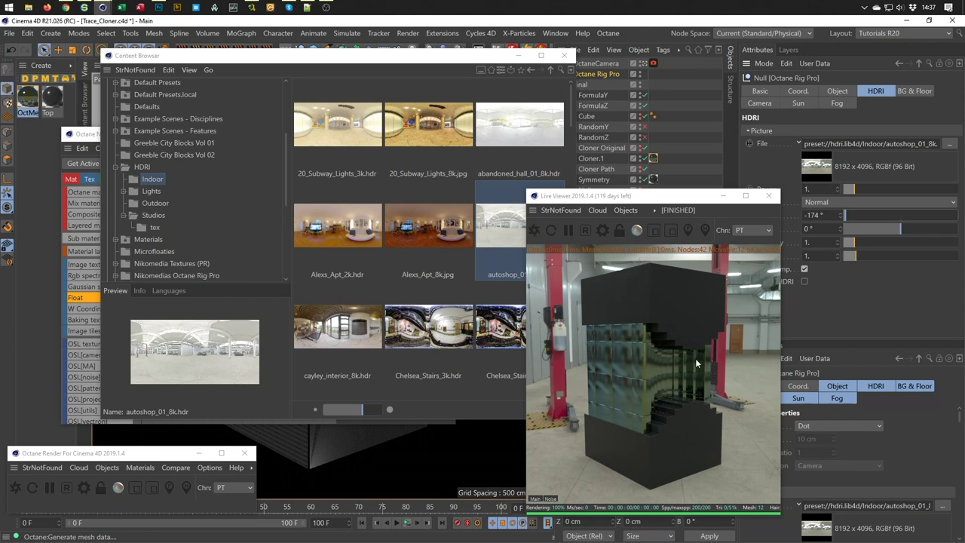
{"action": "left_click", "coordinate": [841, 214]}
{"action": "left_click", "coordinate": [841, 214]}
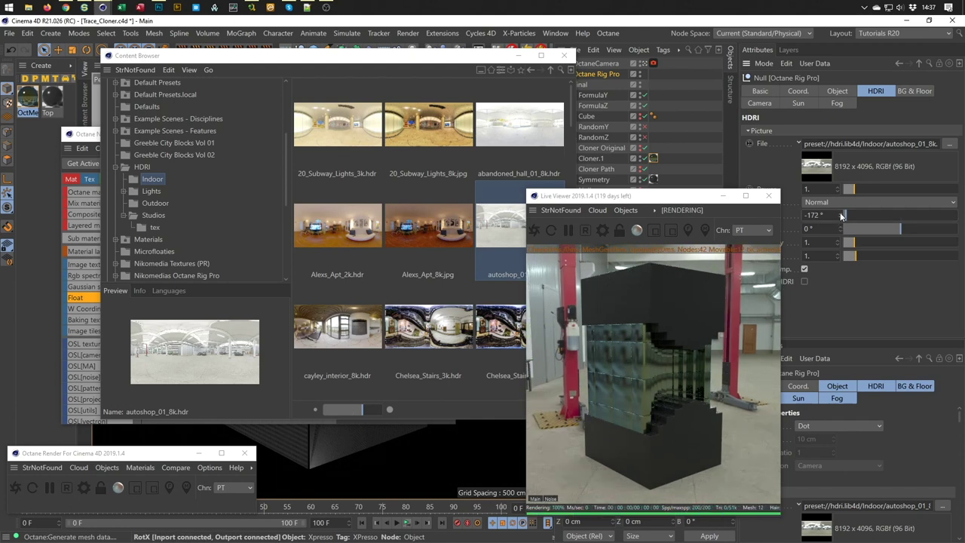
{"action": "left_click_drag", "start_coordinate": [845, 226], "coordinate": [899, 233]}
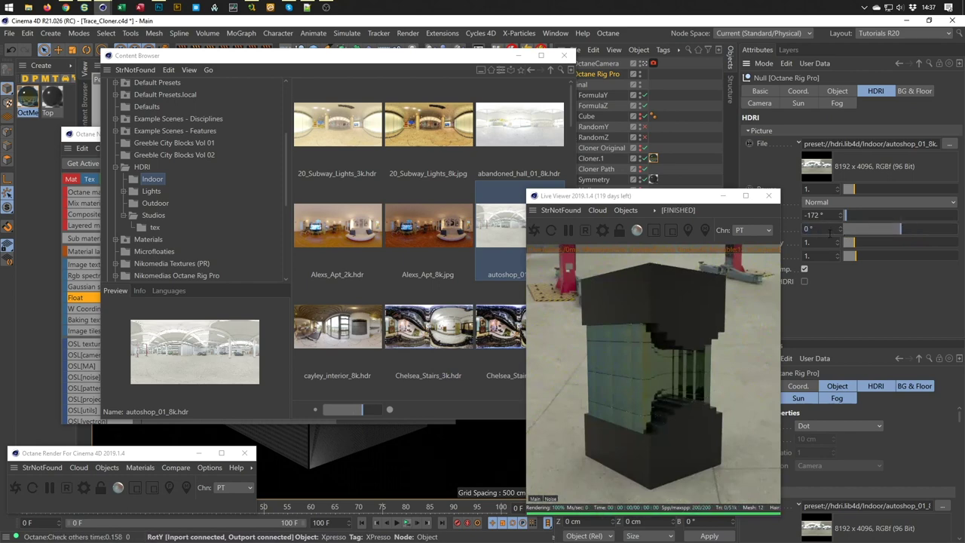
{"action": "mouse_move", "coordinate": [848, 214]}
{"action": "left_mouse_down"}
{"action": "mouse_move", "coordinate": [902, 220]}
{"action": "mouse_move", "coordinate": [845, 228]}
{"action": "left_mouse_up"}
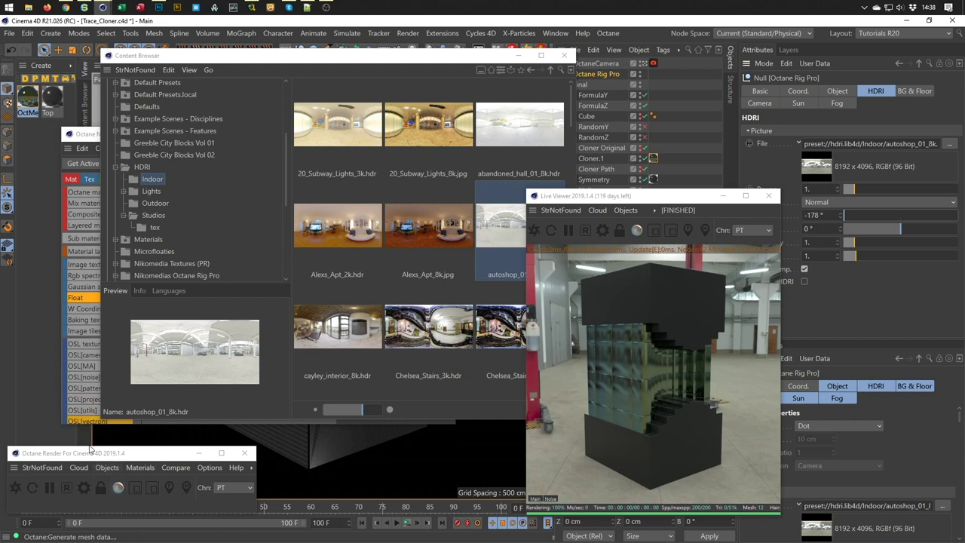
{"action": "left_click_drag", "start_coordinate": [473, 59], "coordinate": [489, 71]}
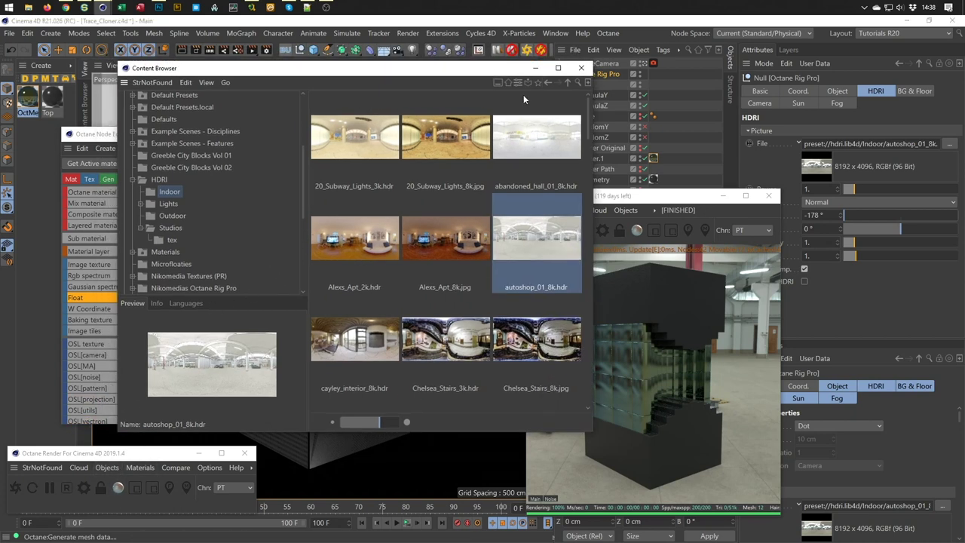
Set the roughness FloatTexture's float to 0.298851.
{"action": "left_click", "coordinate": [581, 68]}
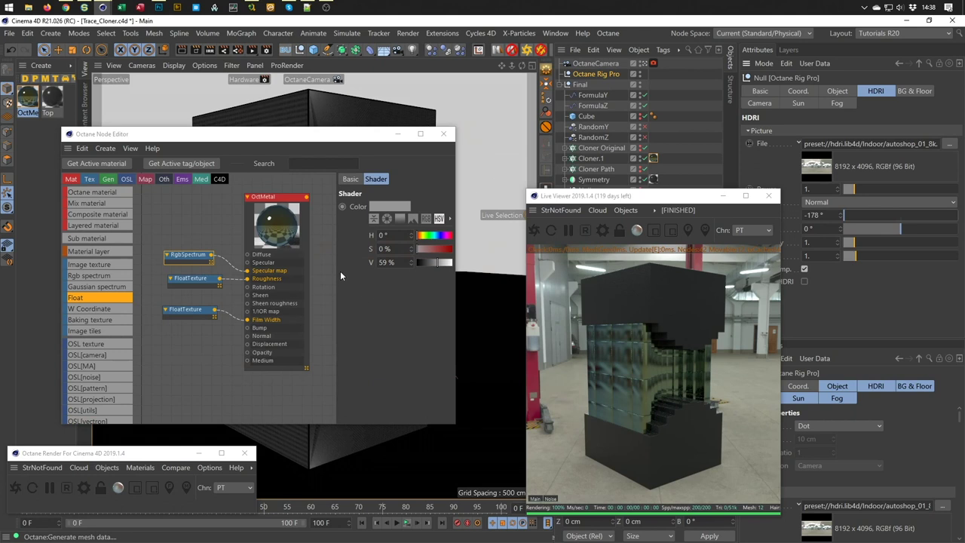
{"action": "left_click", "coordinate": [175, 255]}
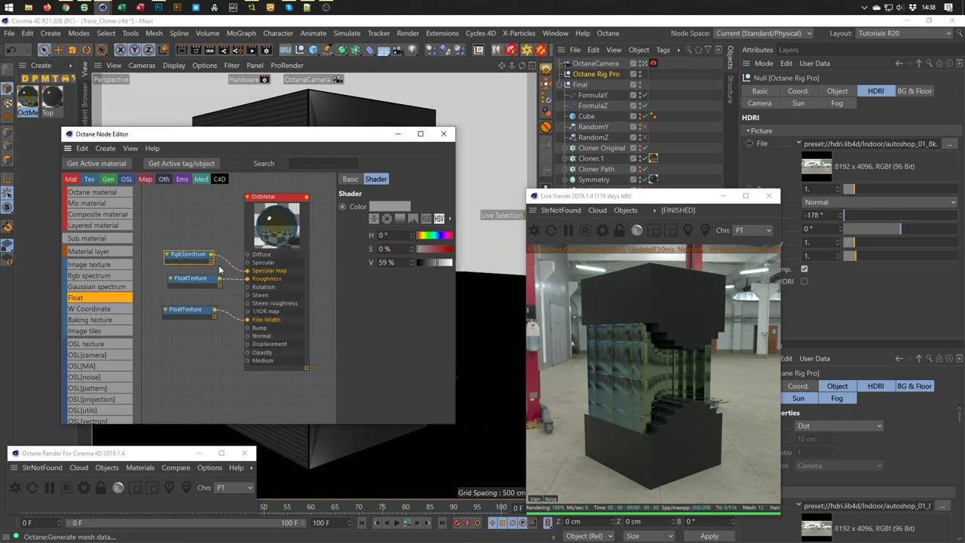
{"action": "left_click", "coordinate": [197, 278]}
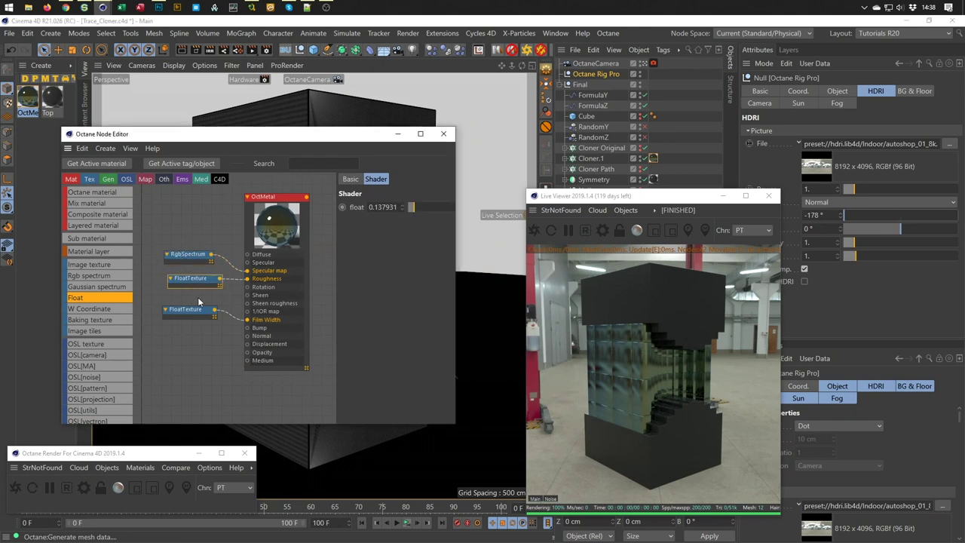
{"action": "left_click", "coordinate": [423, 209]}
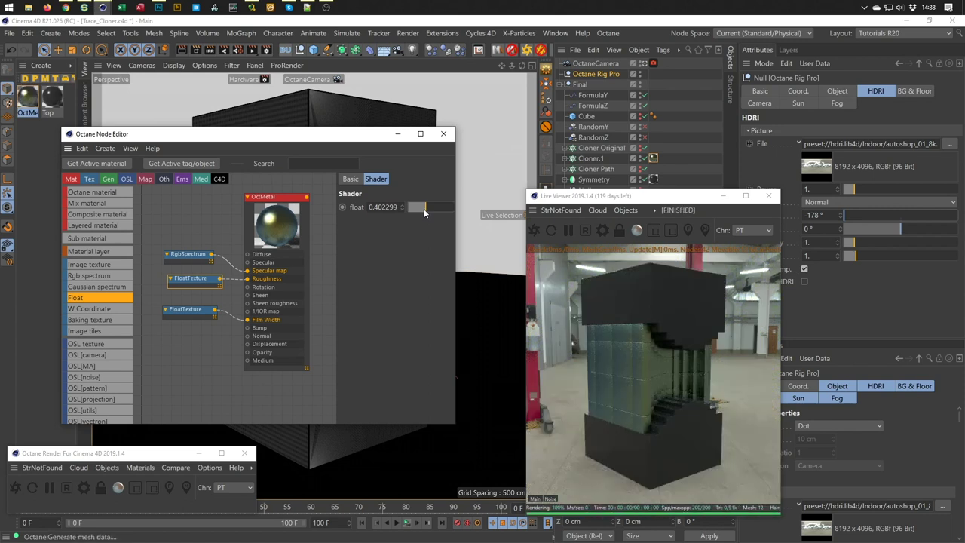
{"action": "left_click", "coordinate": [418, 208]}
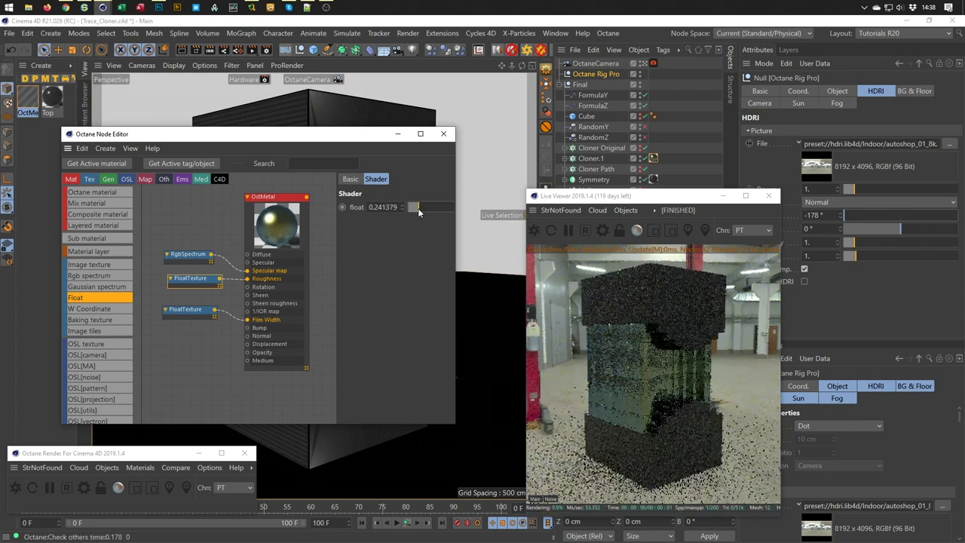
{"action": "left_click", "coordinate": [421, 208]}
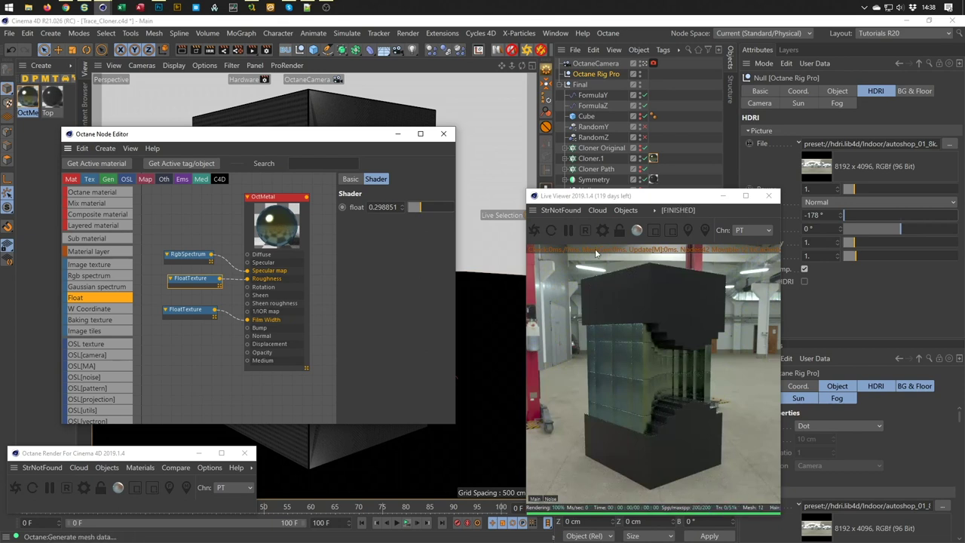
Play the timeline and render the animation to the Picture Viewer.
{"action": "left_click", "coordinate": [407, 522]}
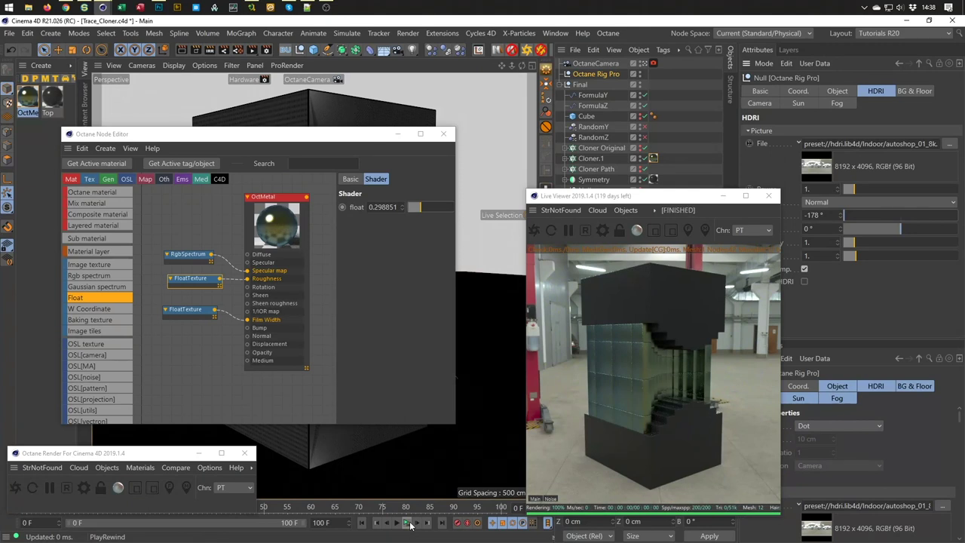
{"action": "mouse_move", "coordinate": [176, 459]}
{"action": "left_mouse_down"}
{"action": "mouse_move", "coordinate": [225, 422]}
{"action": "mouse_move", "coordinate": [227, 441]}
{"action": "left_mouse_up"}
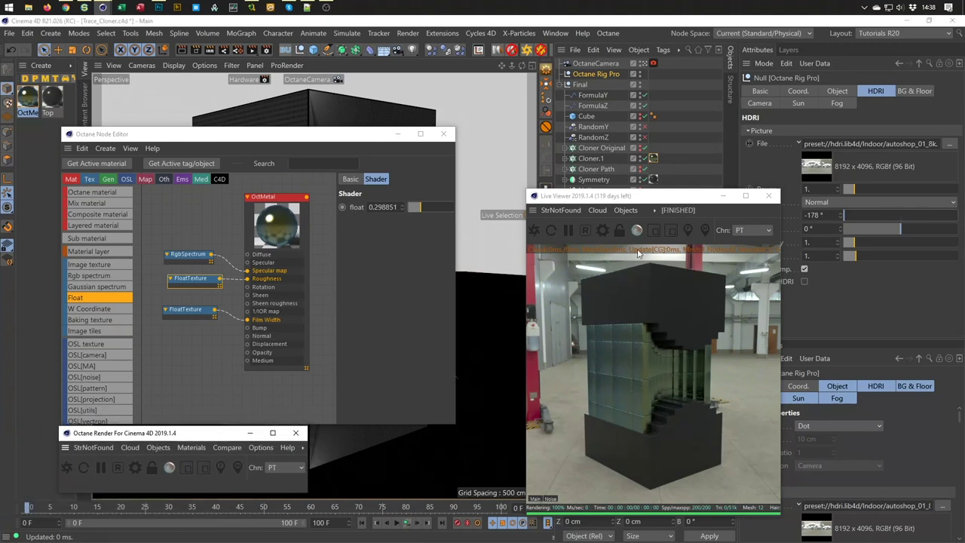
{"action": "left_click", "coordinate": [588, 230]}
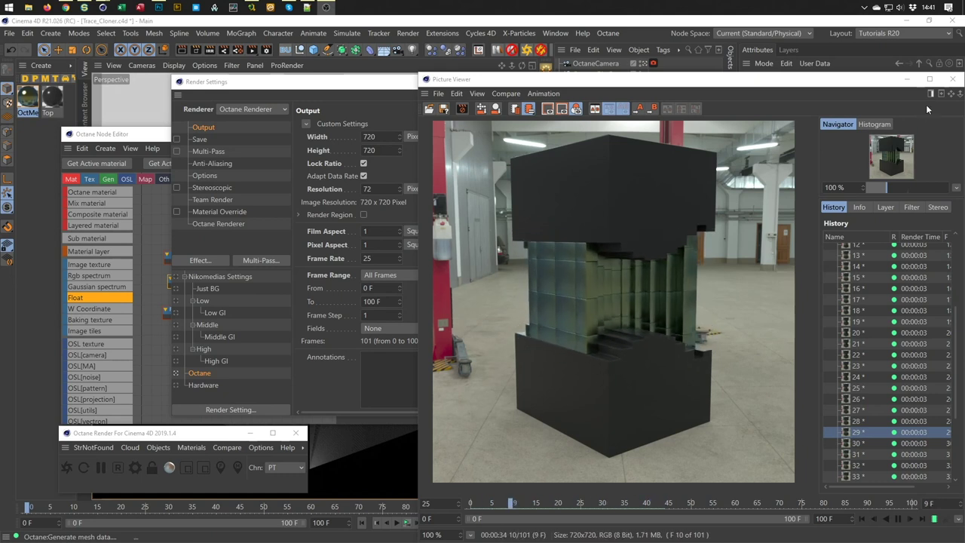
Stop the render with Ja, then close the Picture Viewer and Render Settings.
{"action": "left_click", "coordinate": [464, 110]}
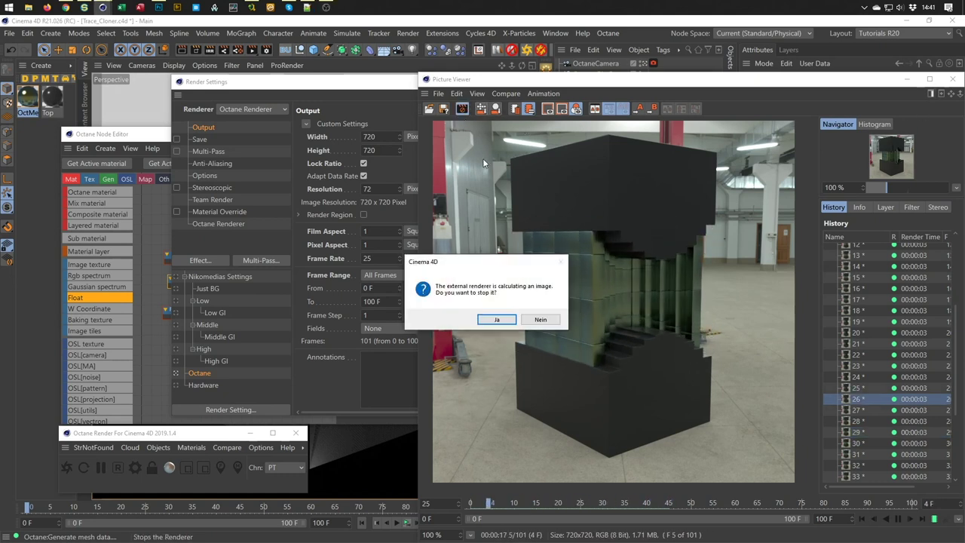
{"action": "left_click", "coordinate": [503, 319]}
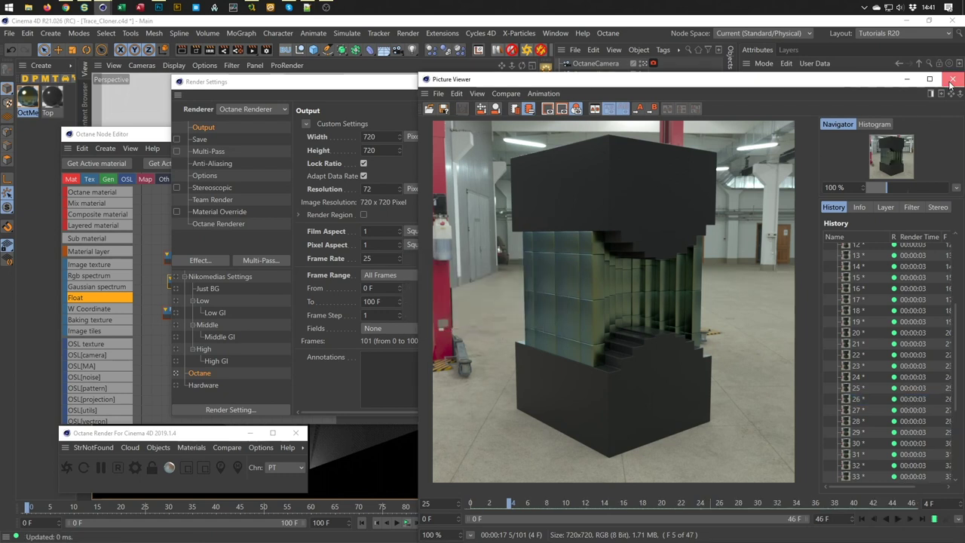
{"action": "left_click", "coordinate": [952, 78]}
{"action": "left_click", "coordinate": [541, 81]}
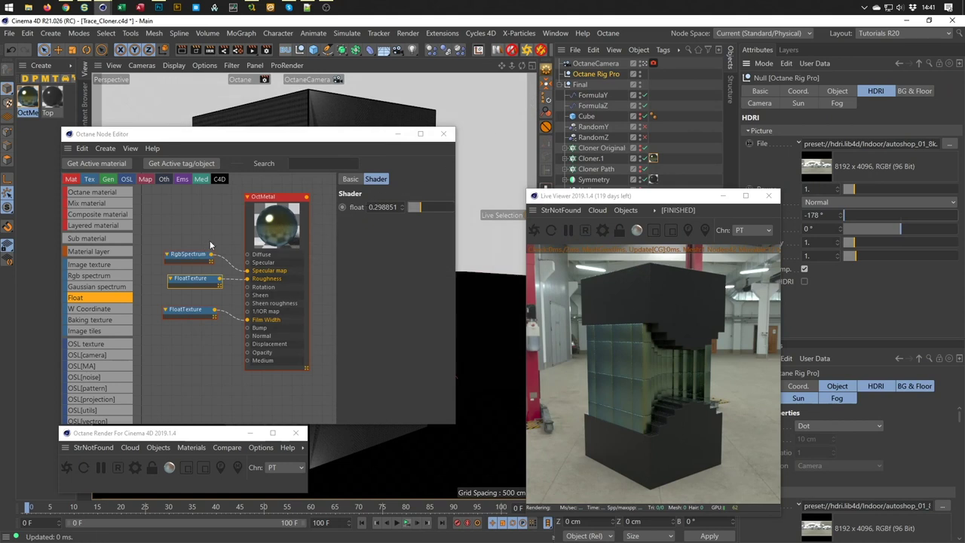
Switch OctMetal from Metallic to Glossy and wire RgbSpectrum's grey into its Diffuse pin.
{"action": "left_click", "coordinate": [270, 198]}
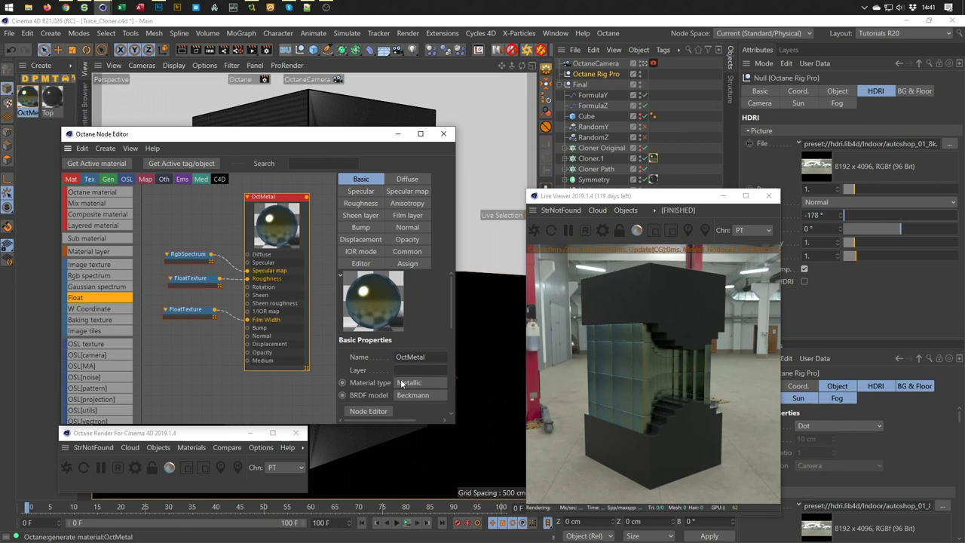
{"action": "left_click", "coordinate": [403, 382]}
{"action": "left_click", "coordinate": [401, 413]}
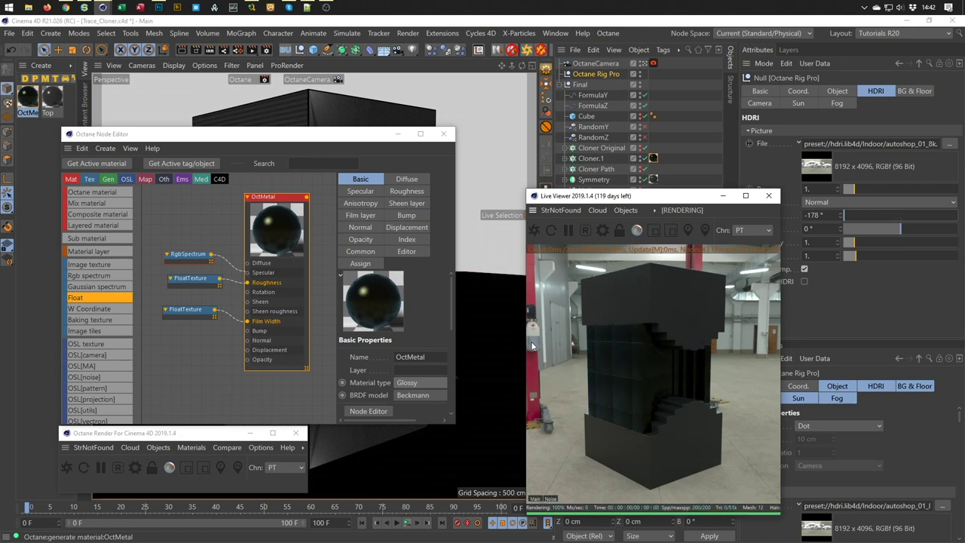
{"action": "mouse_move", "coordinate": [193, 258]}
{"action": "left_mouse_down"}
{"action": "mouse_move", "coordinate": [188, 249]}
{"action": "mouse_move", "coordinate": [246, 272]}
{"action": "left_mouse_up"}
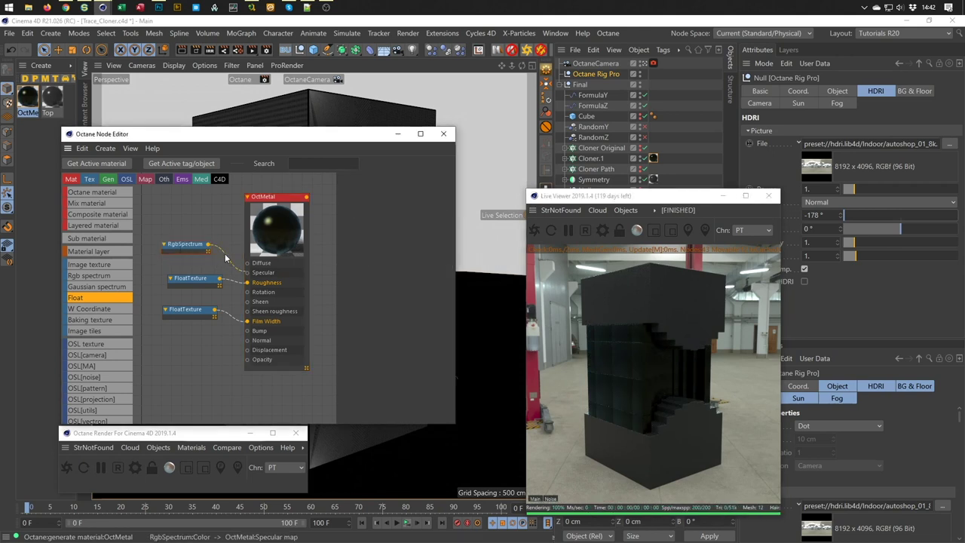
{"action": "left_click_drag", "start_coordinate": [208, 244], "coordinate": [247, 265]}
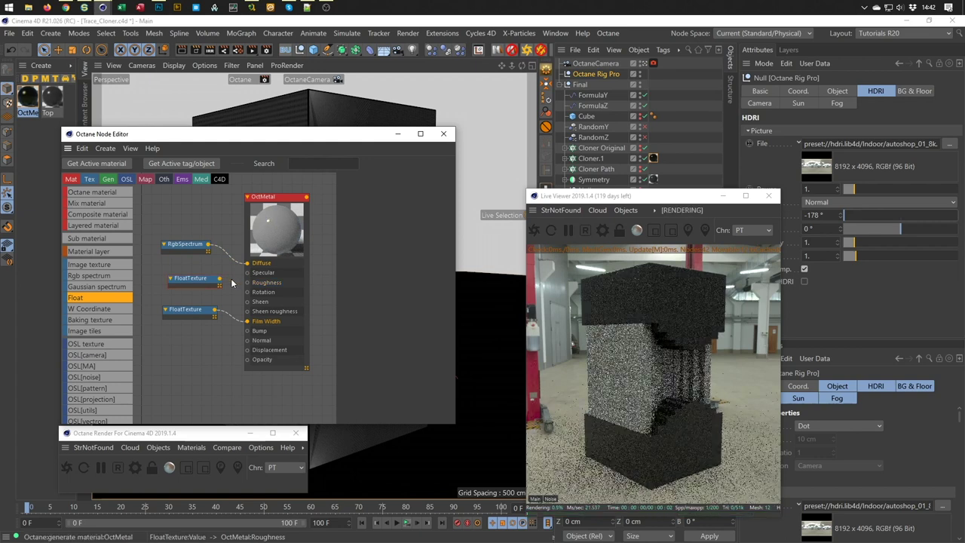
Reconnect the FloatTexture to Film Width and lower RgbSpectrum's V to 18%.
{"action": "left_click", "coordinate": [229, 318]}
{"action": "left_click", "coordinate": [215, 315]}
{"action": "left_click_drag", "start_coordinate": [214, 315], "coordinate": [247, 321]}
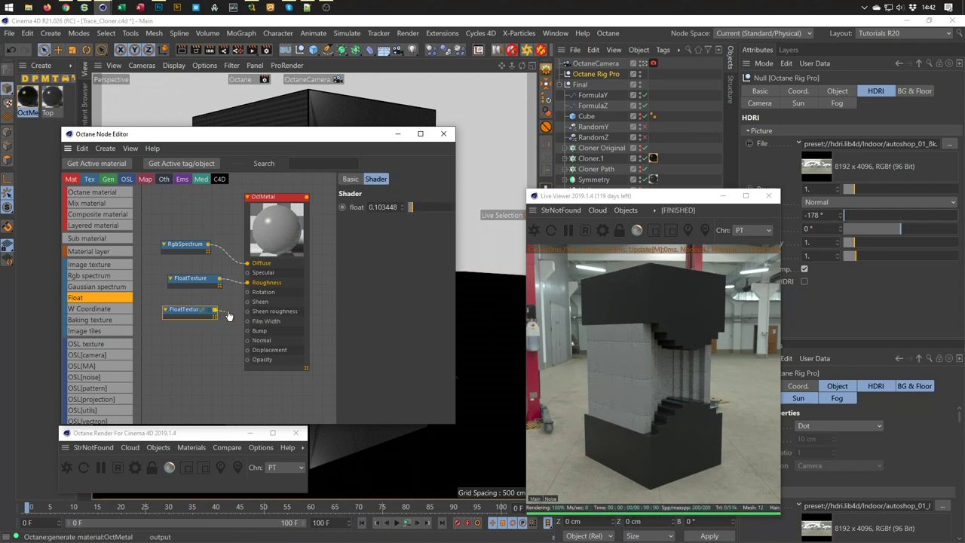
{"action": "left_click", "coordinate": [203, 247]}
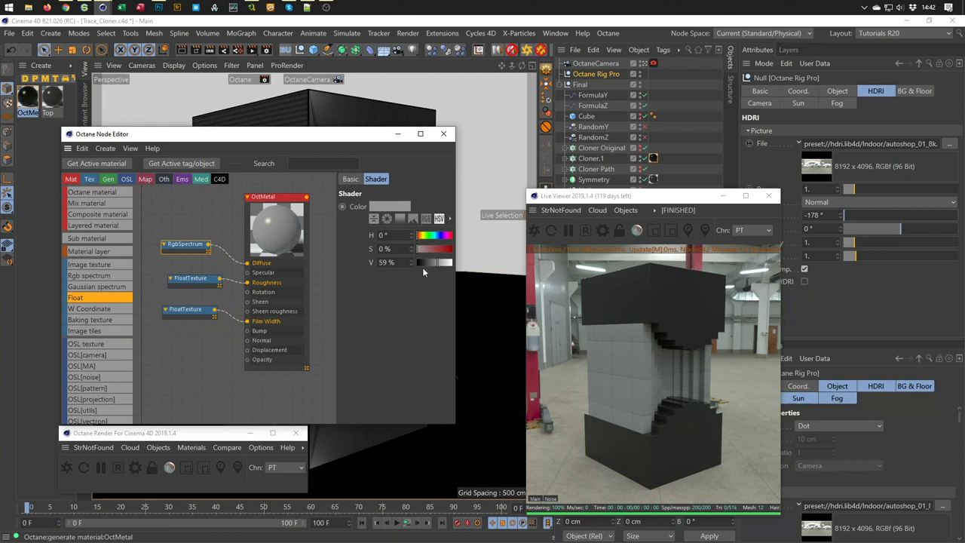
{"action": "left_click_drag", "start_coordinate": [431, 263], "coordinate": [426, 261]}
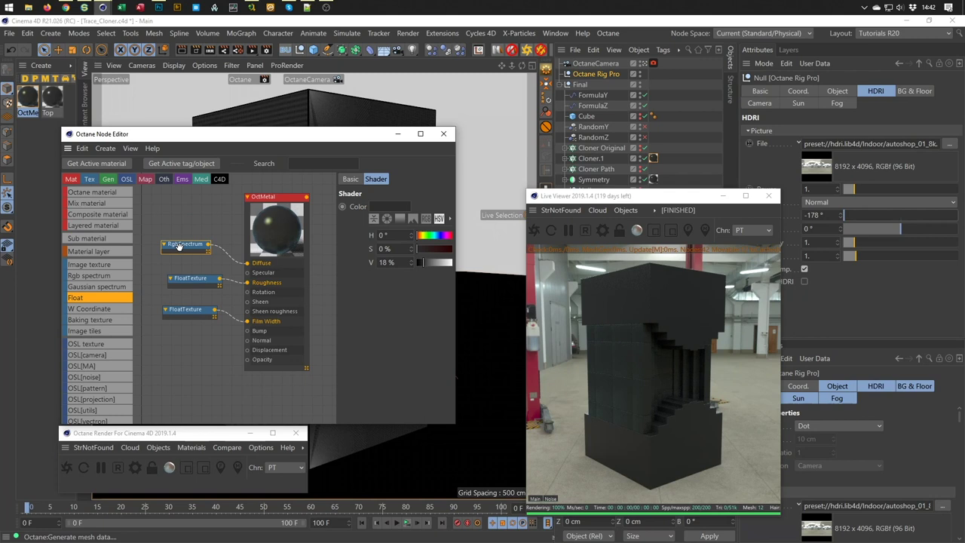
Set OctMetal's Index to 1.691358.
{"action": "left_click", "coordinate": [267, 210]}
{"action": "left_click", "coordinate": [404, 240]}
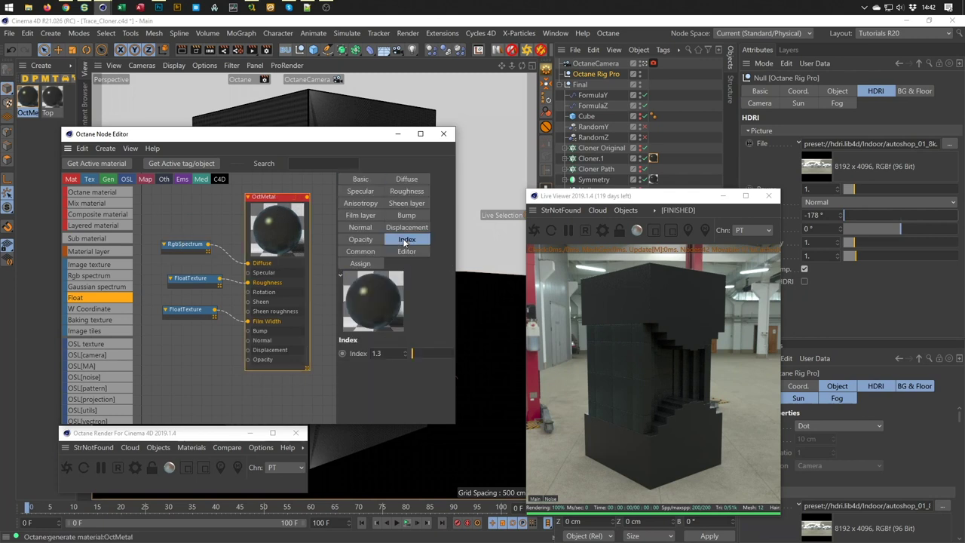
{"action": "left_click_drag", "start_coordinate": [414, 350], "coordinate": [416, 352]}
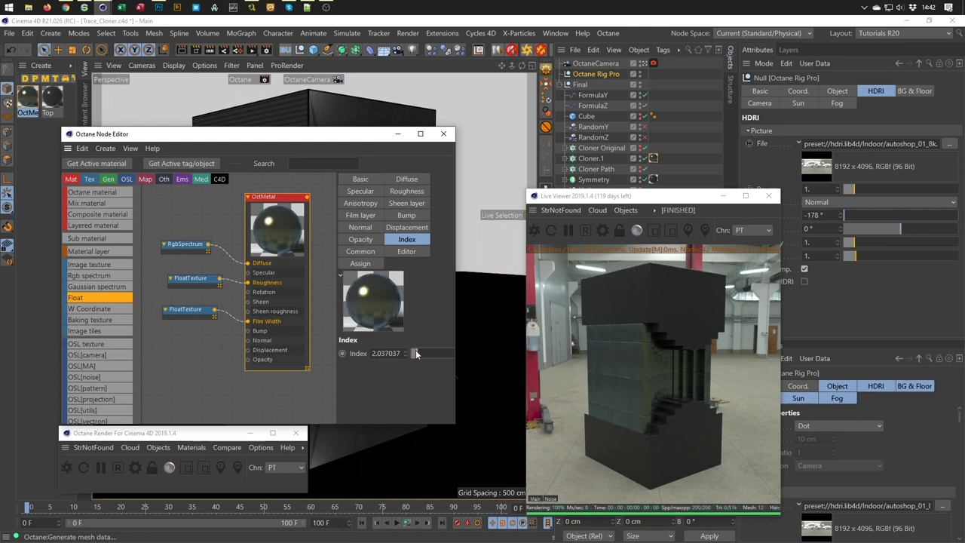
{"action": "left_click_drag", "start_coordinate": [415, 353], "coordinate": [416, 356]}
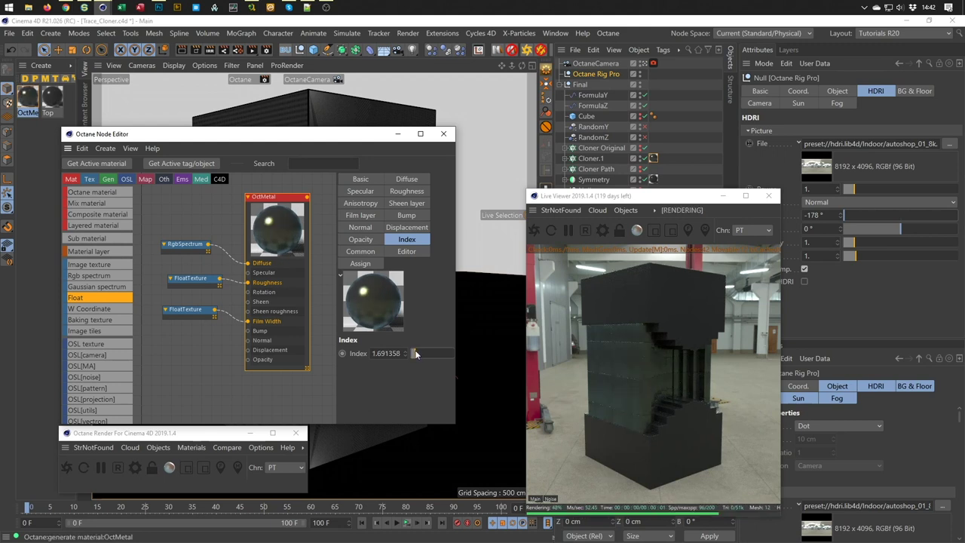
Widen the node editor and raise the Film IOR to about 2.36.
{"action": "left_click", "coordinate": [372, 218]}
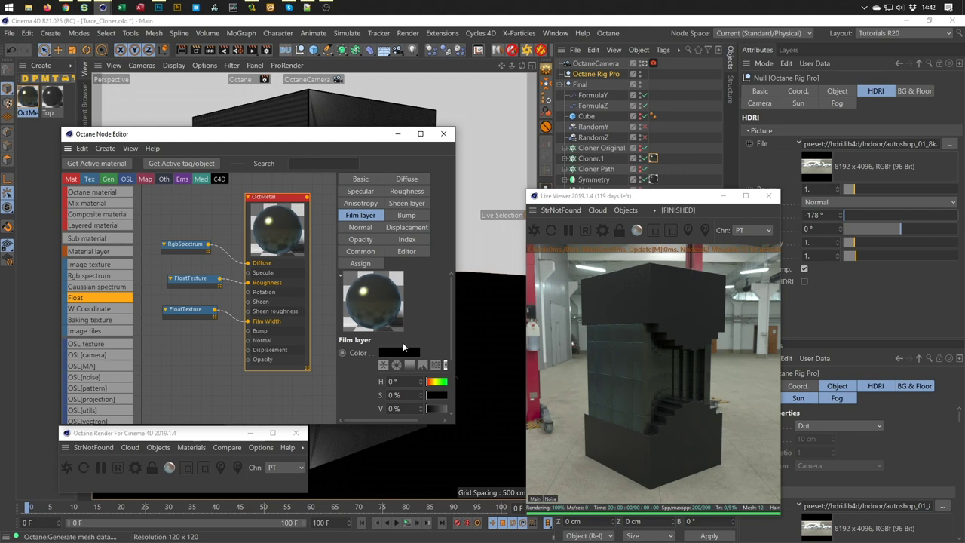
{"action": "left_click_drag", "start_coordinate": [454, 325], "coordinate": [526, 315]}
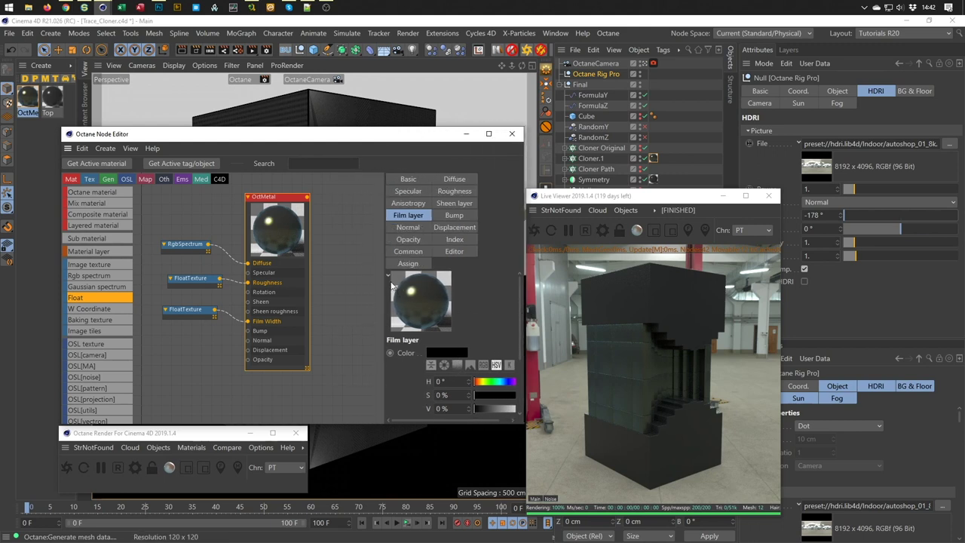
{"action": "left_click_drag", "start_coordinate": [385, 275], "coordinate": [331, 275]}
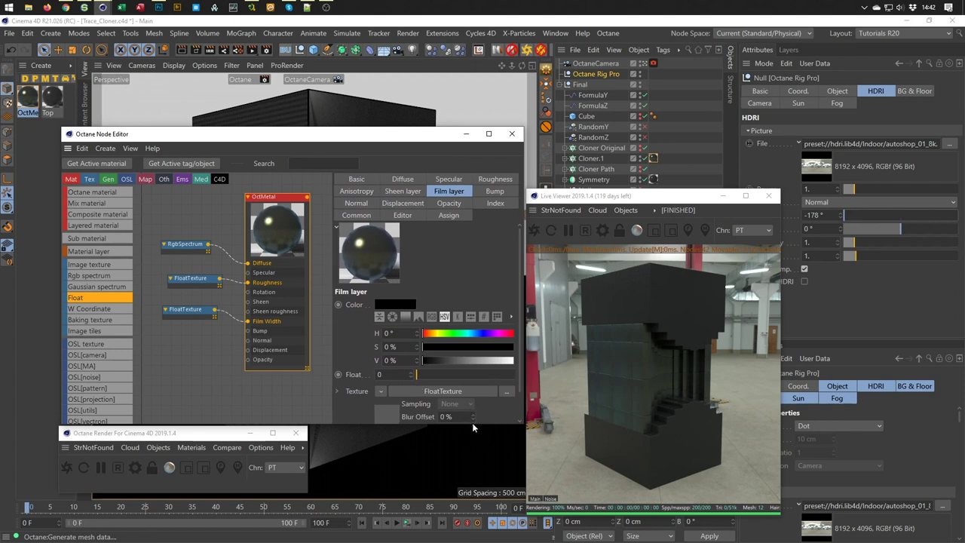
{"action": "left_click_drag", "start_coordinate": [488, 424], "coordinate": [478, 466]}
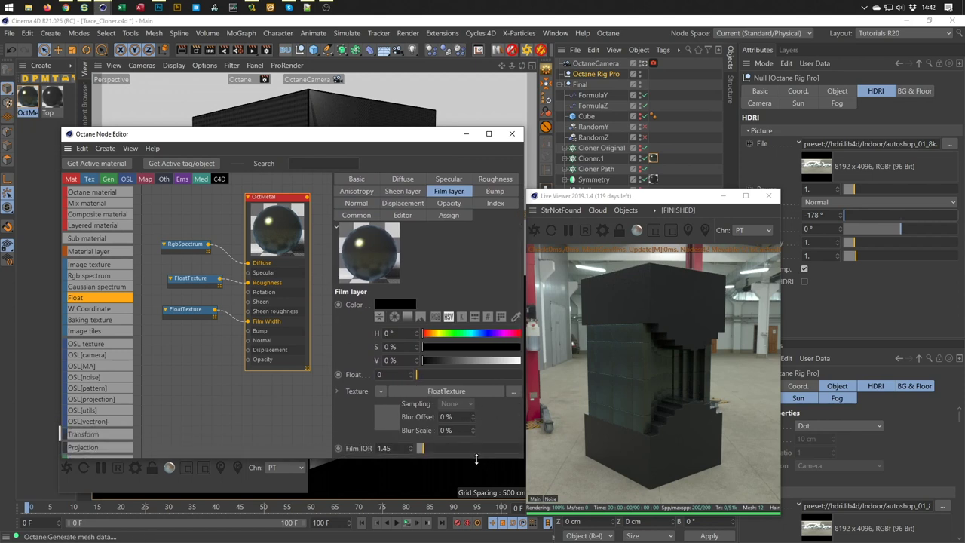
{"action": "left_click_drag", "start_coordinate": [427, 448], "coordinate": [432, 447]}
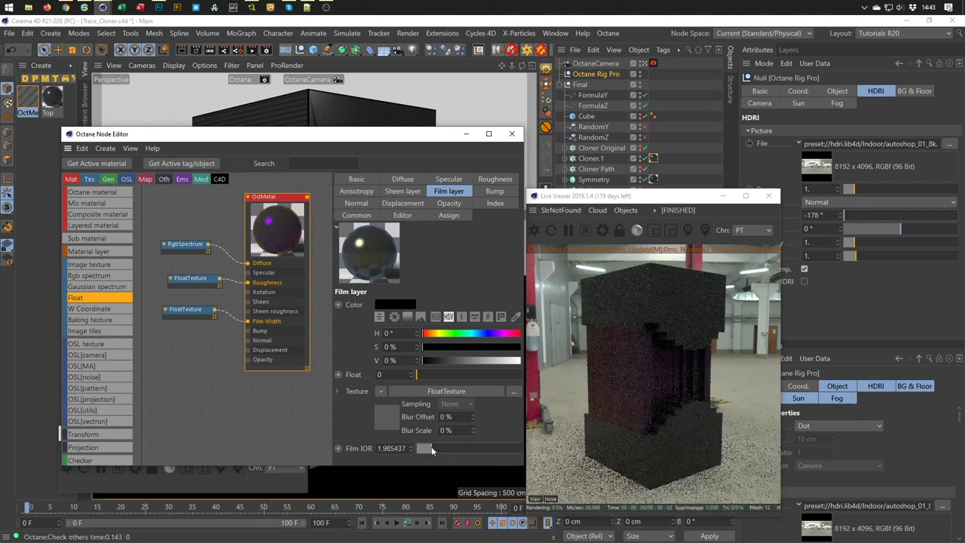
{"action": "left_click_drag", "start_coordinate": [432, 448], "coordinate": [437, 448]}
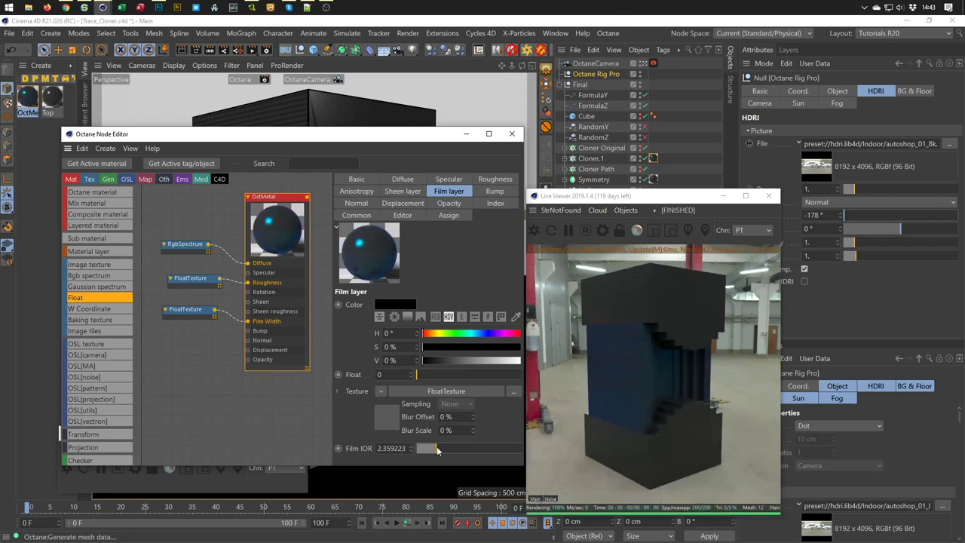
Set the Roughness FloatTexture's float to about 0.264.
{"action": "left_click", "coordinate": [203, 280]}
{"action": "left_click_drag", "start_coordinate": [215, 310], "coordinate": [247, 321]}
{"action": "left_click", "coordinate": [197, 278]}
{"action": "left_click_drag", "start_coordinate": [408, 207], "coordinate": [434, 208]}
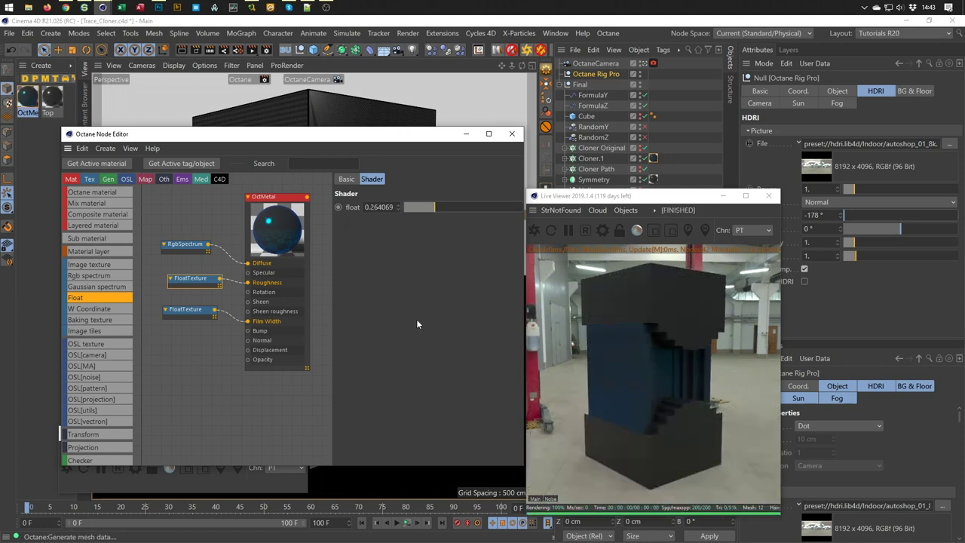
Darken the RgbSpectrum diffuse colour's V to about 14%.
{"action": "left_click", "coordinate": [192, 243]}
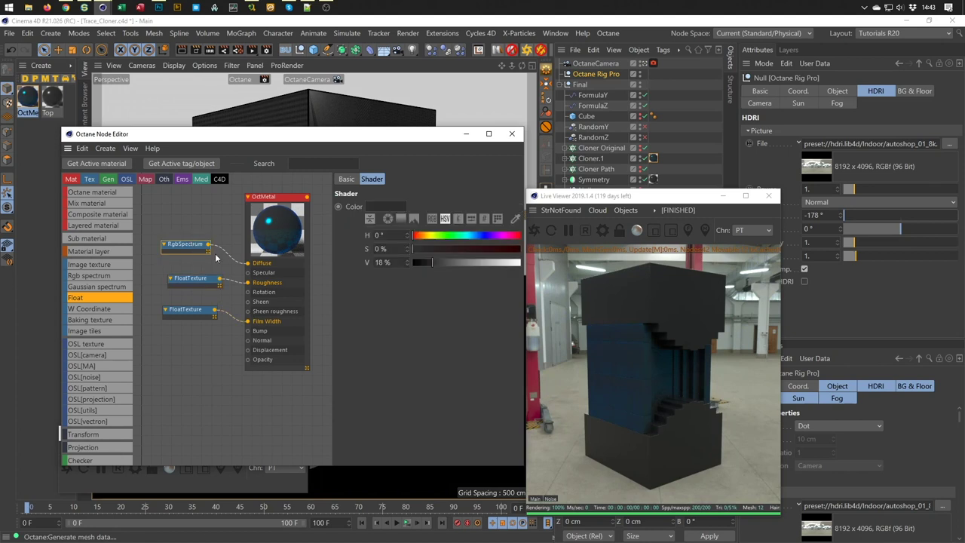
{"action": "left_click_drag", "start_coordinate": [432, 260], "coordinate": [441, 264]}
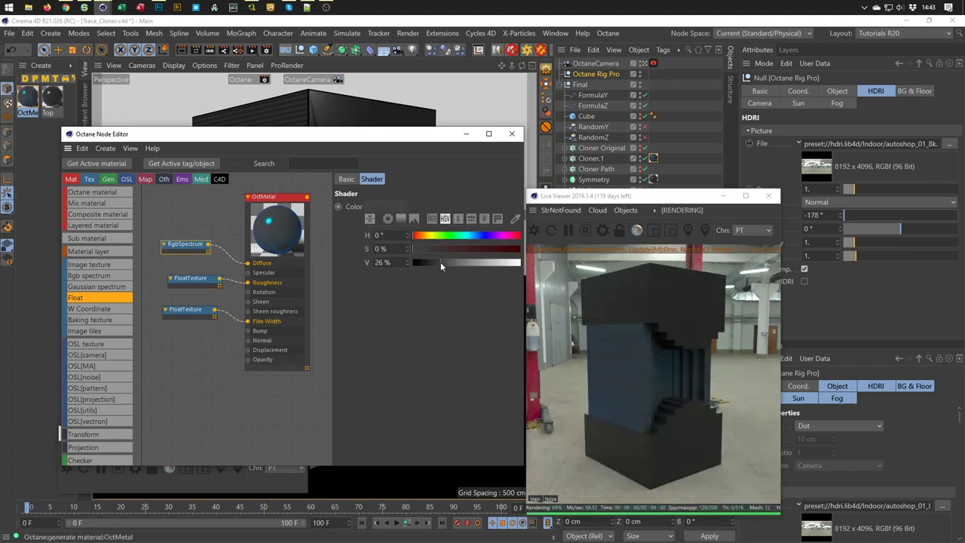
{"action": "left_click_drag", "start_coordinate": [440, 265], "coordinate": [425, 264]}
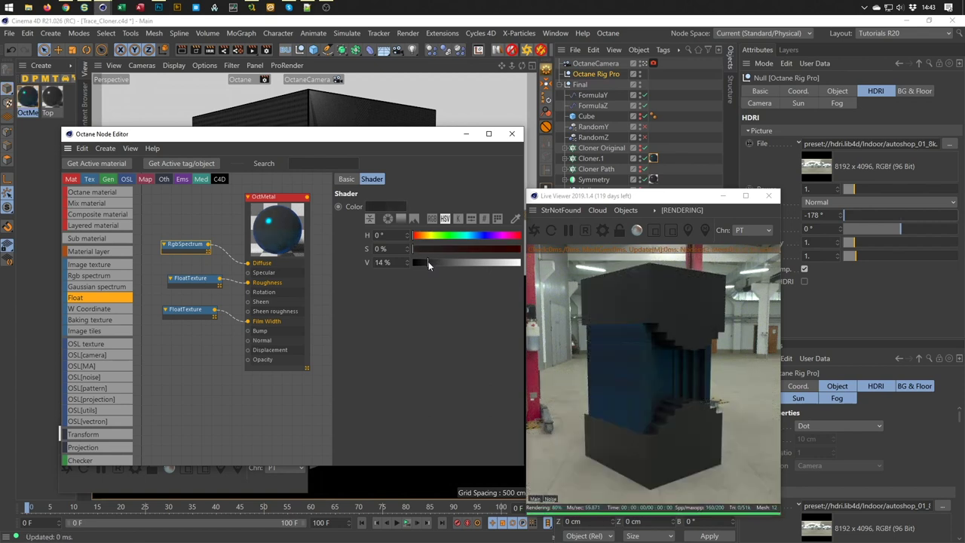
{"action": "left_click_drag", "start_coordinate": [424, 260], "coordinate": [428, 260]}
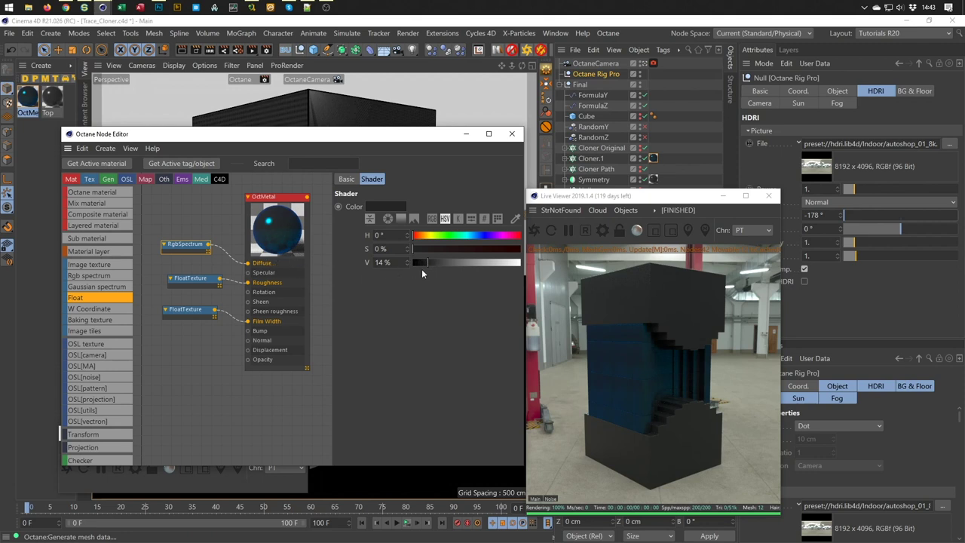
{"action": "left_click", "coordinate": [429, 262]}
Set the Film Width FloatTexture's float to 0.112554.
{"action": "left_click", "coordinate": [195, 310]}
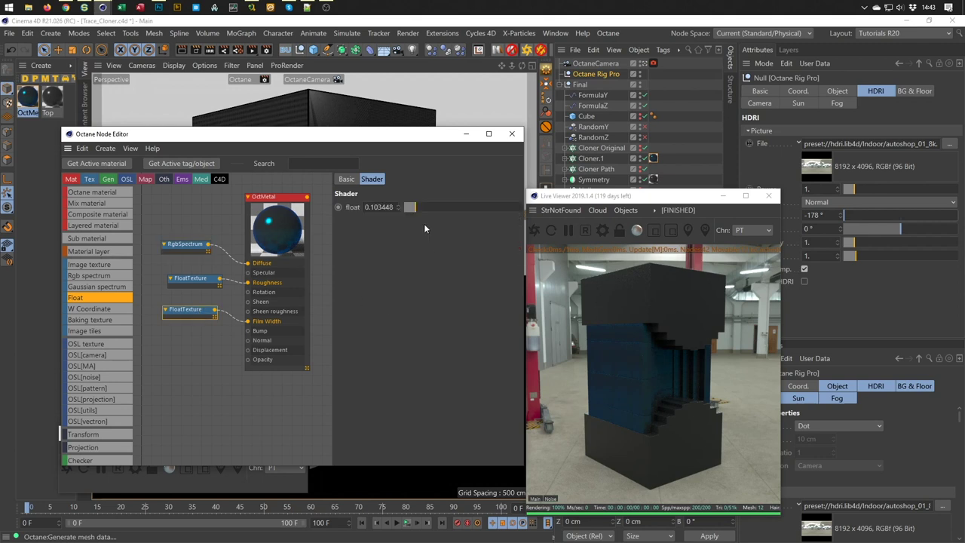
{"action": "left_click_drag", "start_coordinate": [416, 203], "coordinate": [418, 206]}
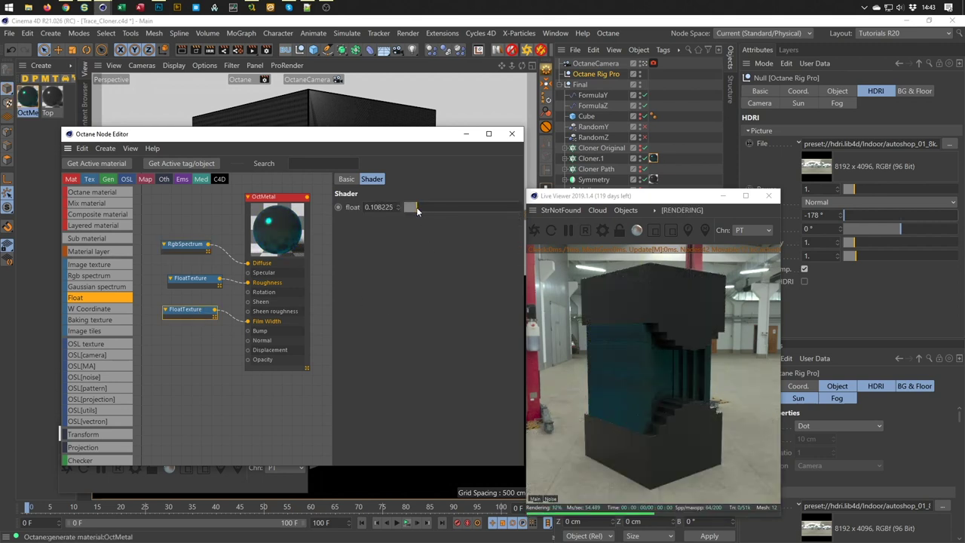
{"action": "mouse_move", "coordinate": [417, 207]}
{"action": "left_mouse_down"}
{"action": "mouse_move", "coordinate": [496, 212]}
{"action": "mouse_move", "coordinate": [407, 215]}
{"action": "mouse_move", "coordinate": [417, 212]}
{"action": "left_mouse_up"}
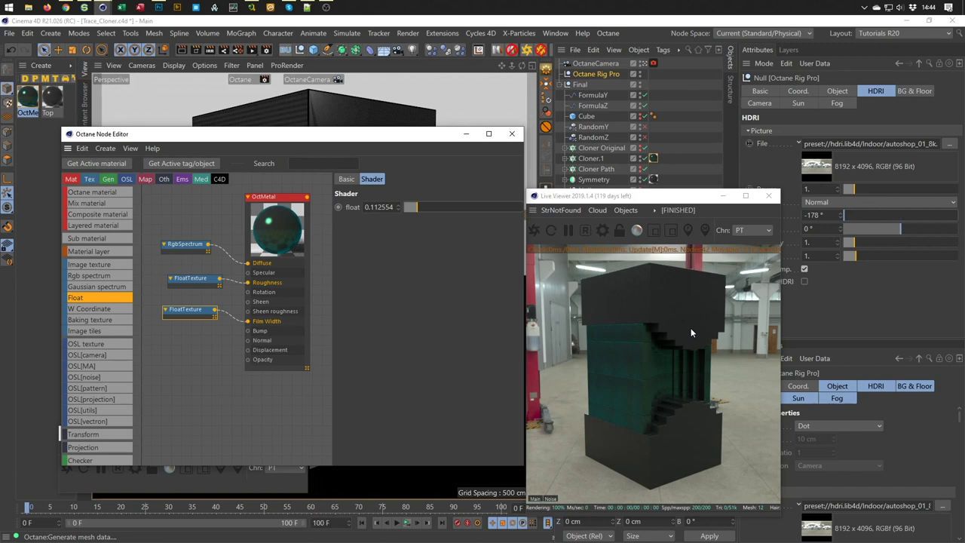
{"action": "mouse_move", "coordinate": [705, 198]}
{"action": "left_mouse_down"}
{"action": "mouse_move", "coordinate": [852, 203]}
{"action": "mouse_move", "coordinate": [710, 195]}
{"action": "left_mouse_up"}
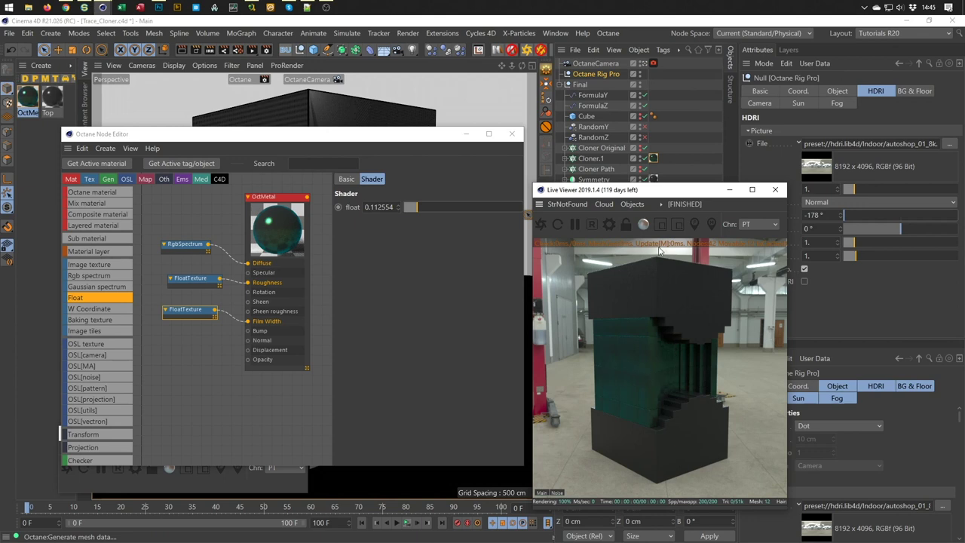
Move the Live Viewer up-right and expand Cloner.1 to reveal its Connect object.
{"action": "left_click_drag", "start_coordinate": [692, 193], "coordinate": [820, 186]}
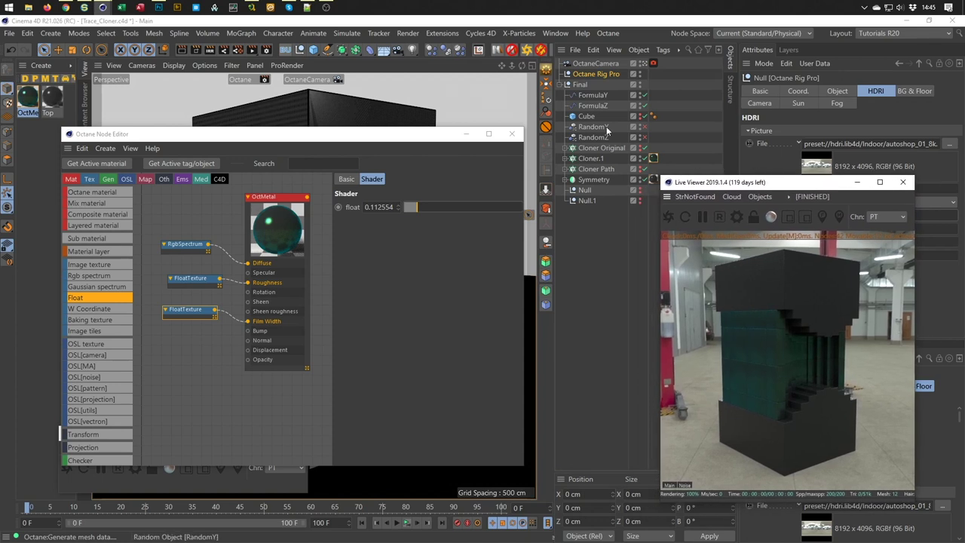
{"action": "left_click", "coordinate": [565, 169]}
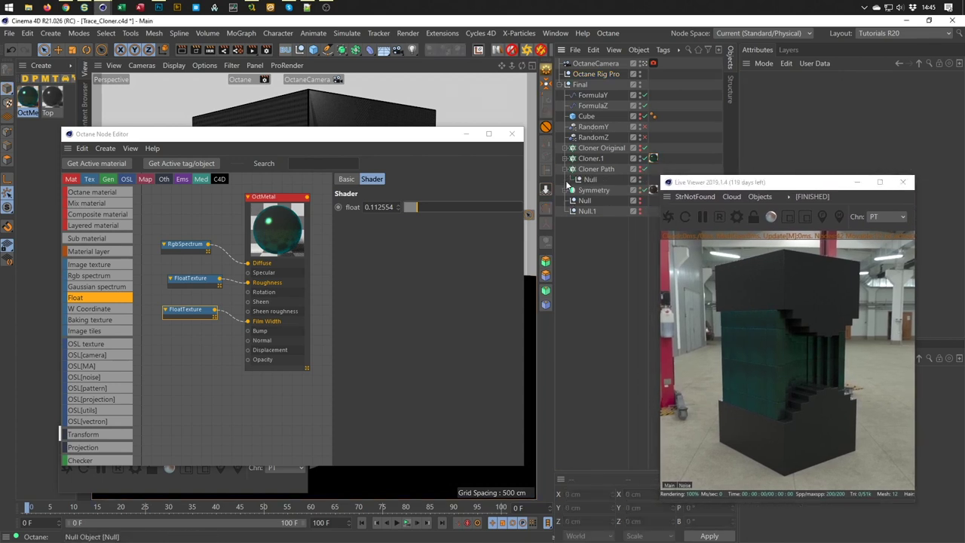
{"action": "left_click", "coordinate": [565, 169]}
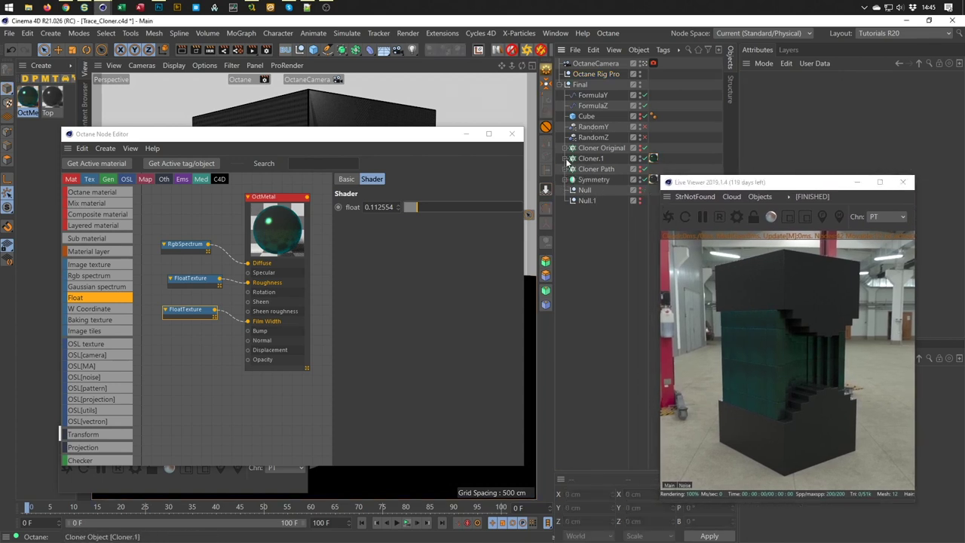
{"action": "left_click", "coordinate": [565, 158]}
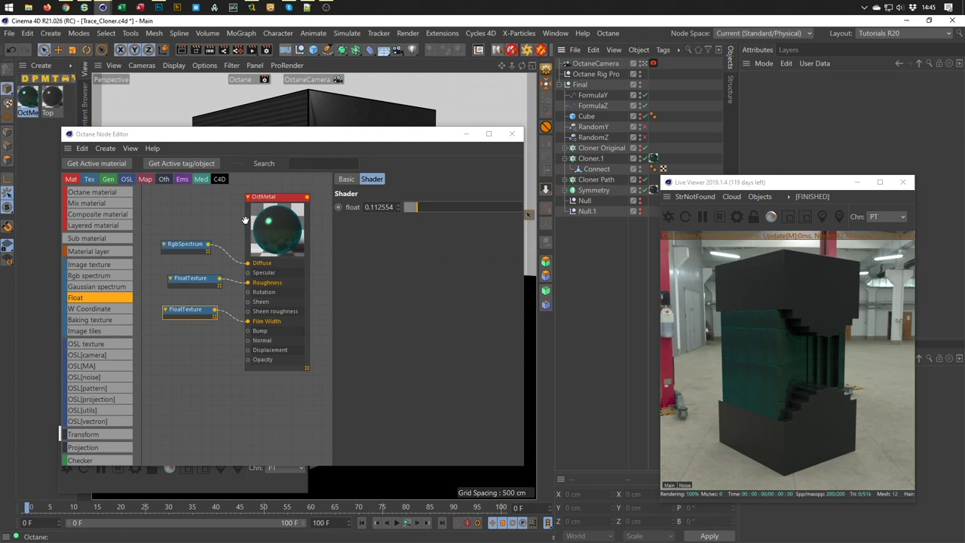
{"action": "left_click", "coordinate": [185, 282]}
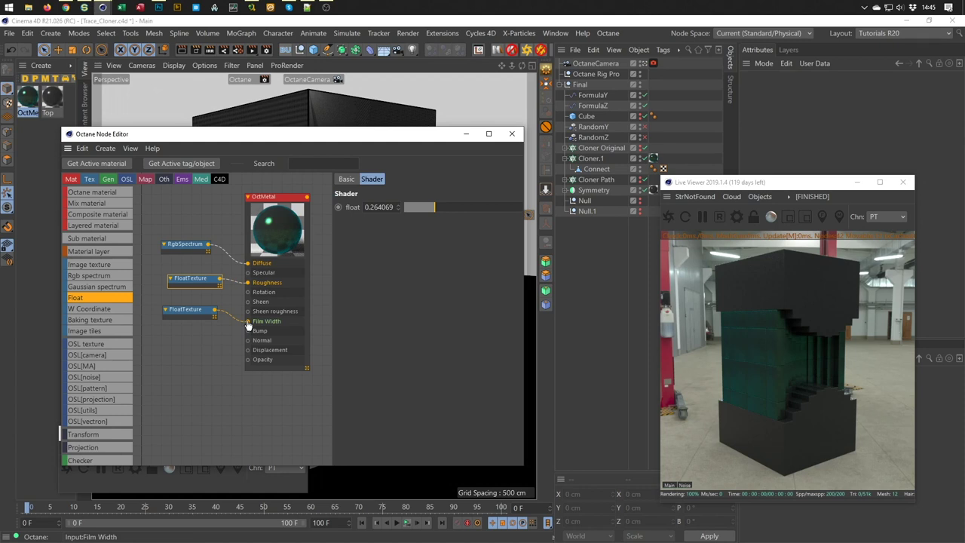
Wire a new Float node into Specular and lighten the diffuse RgbSpectrum to 71% grey.
{"action": "left_click", "coordinate": [189, 246]}
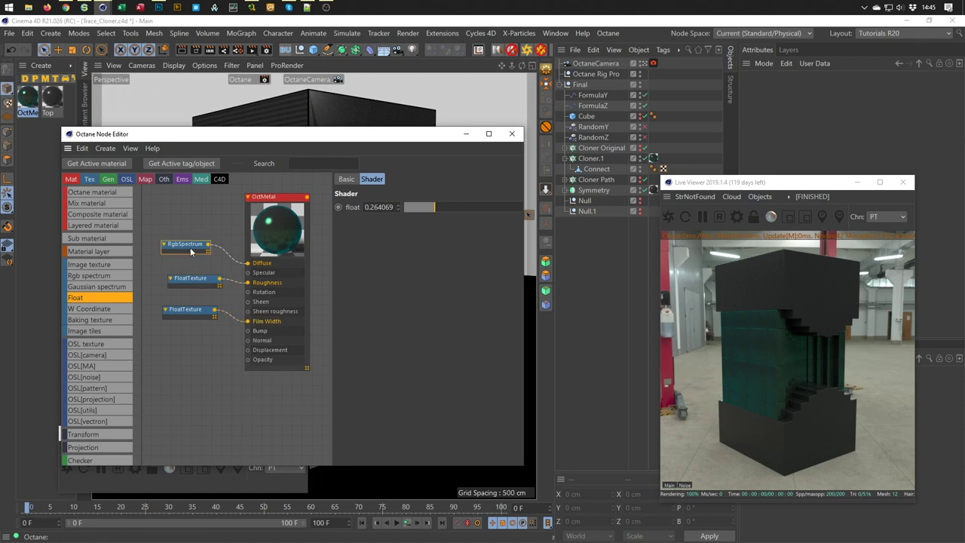
{"action": "left_click_drag", "start_coordinate": [194, 279], "coordinate": [194, 288]}
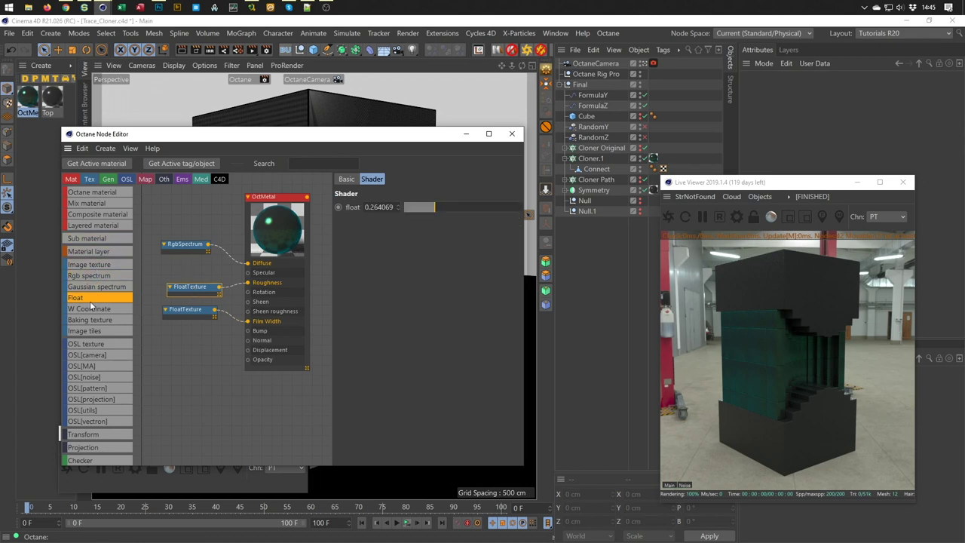
{"action": "mouse_move", "coordinate": [162, 261]}
{"action": "left_mouse_down"}
{"action": "mouse_move", "coordinate": [248, 272]}
{"action": "mouse_move", "coordinate": [181, 274]}
{"action": "left_mouse_up"}
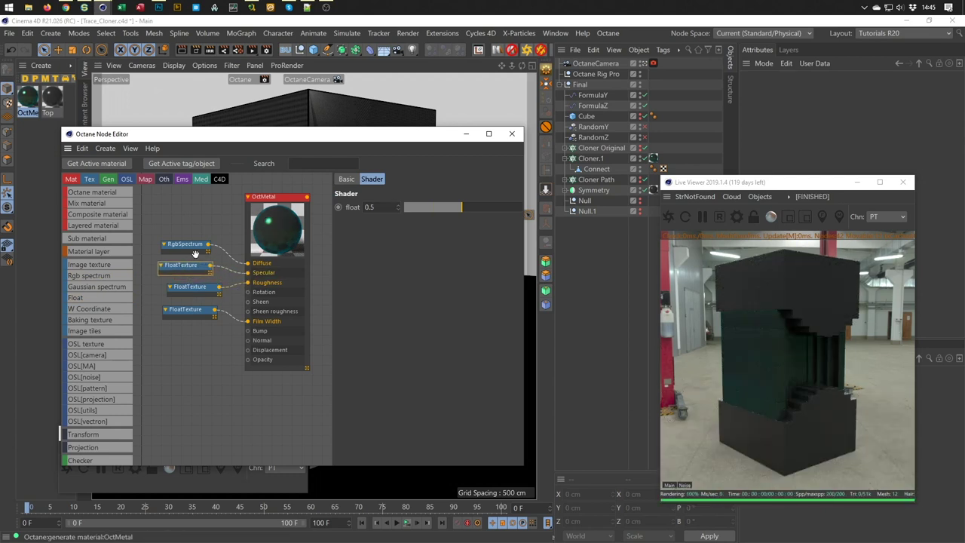
{"action": "left_click", "coordinate": [190, 248]}
{"action": "left_click_drag", "start_coordinate": [442, 264], "coordinate": [488, 263]}
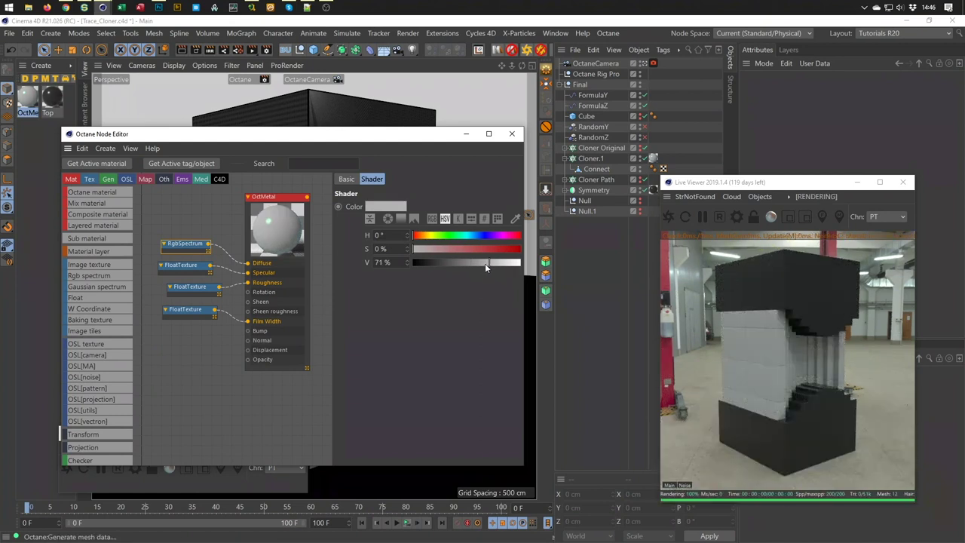
Set film width to about 0.195, film IOR to about 1.82, and Index to about 4.02.
{"action": "left_click", "coordinate": [172, 313]}
{"action": "left_click_drag", "start_coordinate": [419, 202], "coordinate": [426, 212]}
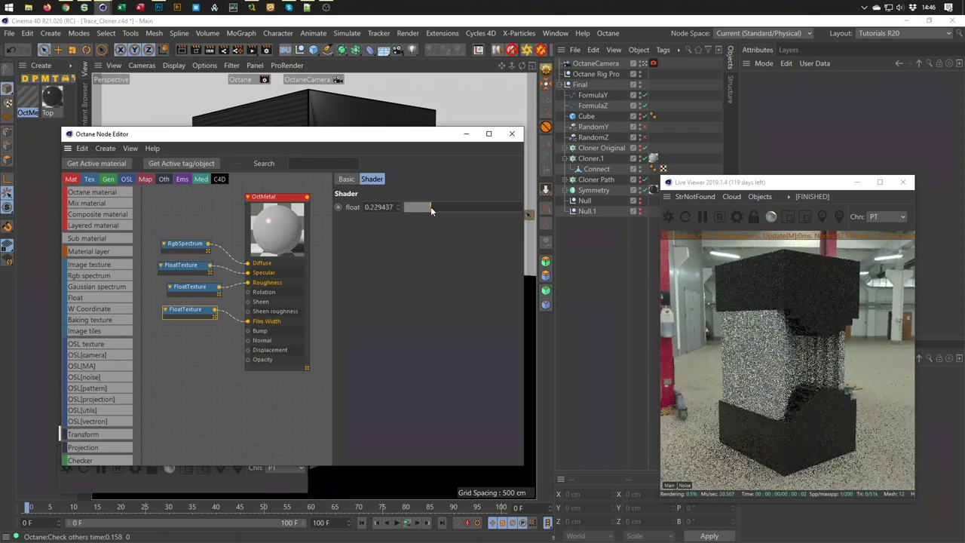
{"action": "left_click", "coordinate": [269, 238]}
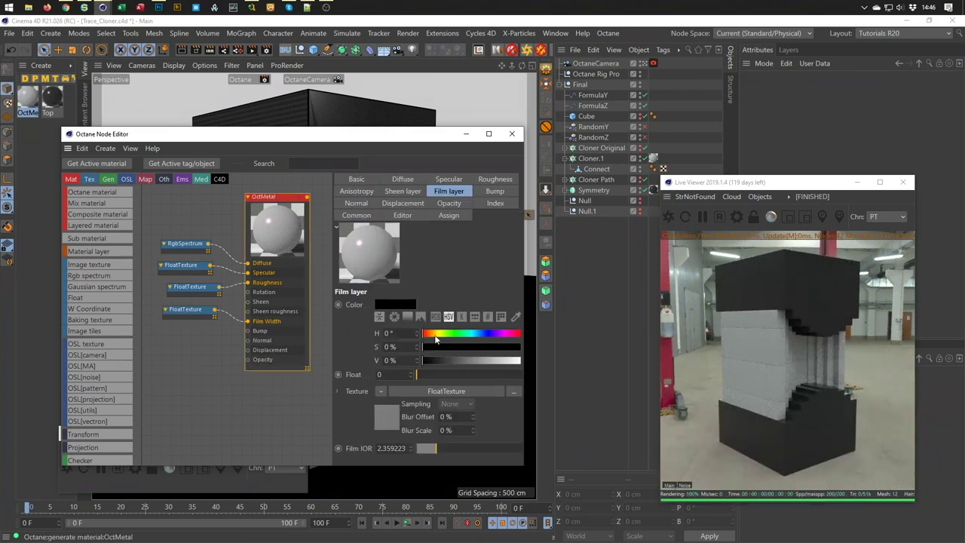
{"action": "left_click_drag", "start_coordinate": [438, 448], "coordinate": [422, 447]}
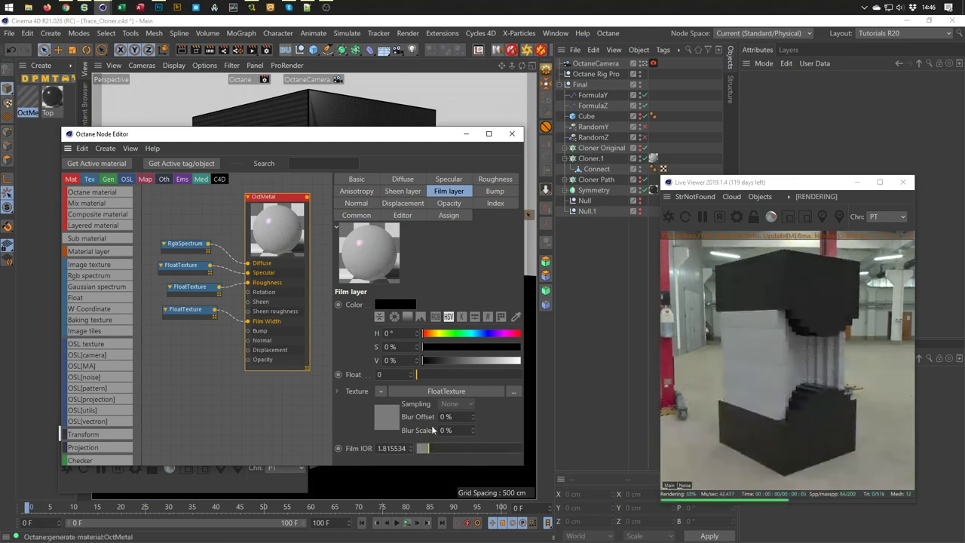
{"action": "left_click", "coordinate": [486, 209]}
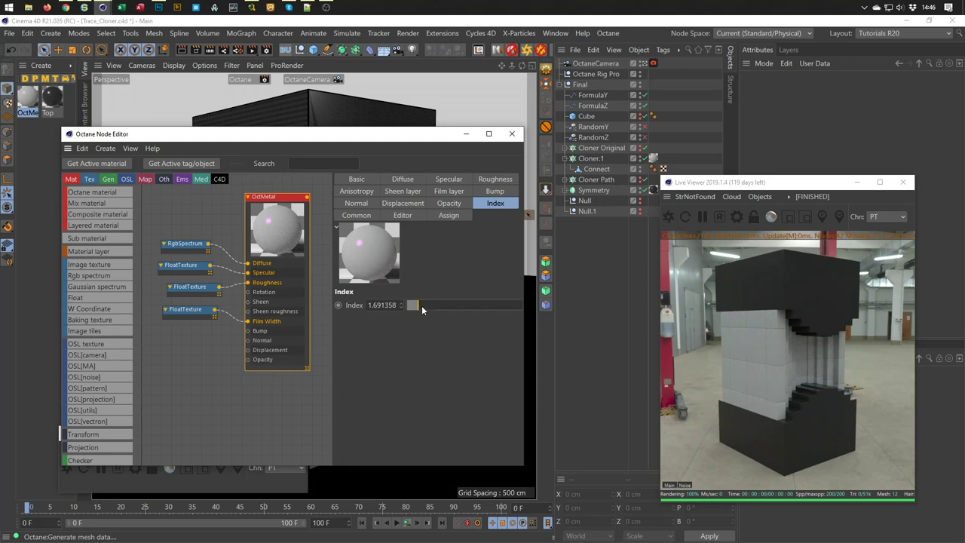
{"action": "left_click_drag", "start_coordinate": [421, 306], "coordinate": [455, 309]}
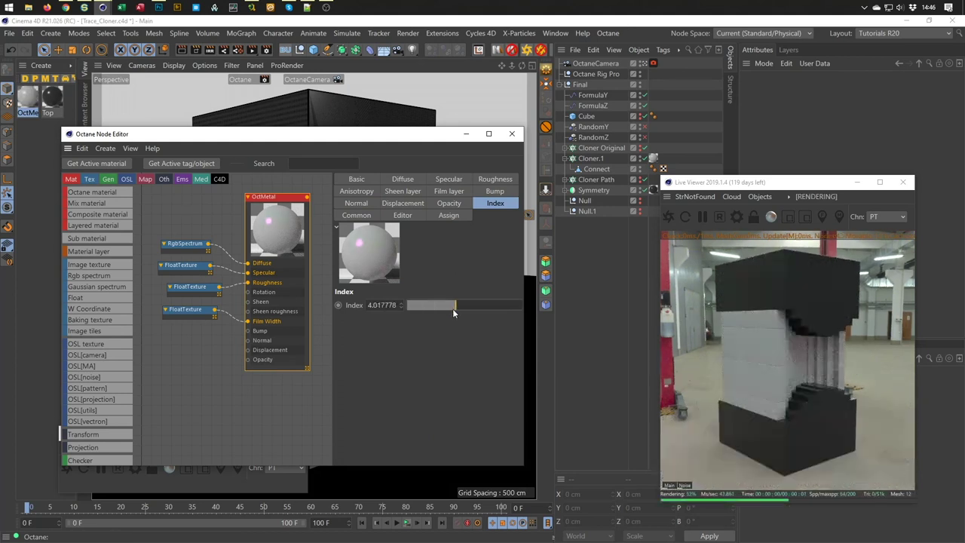
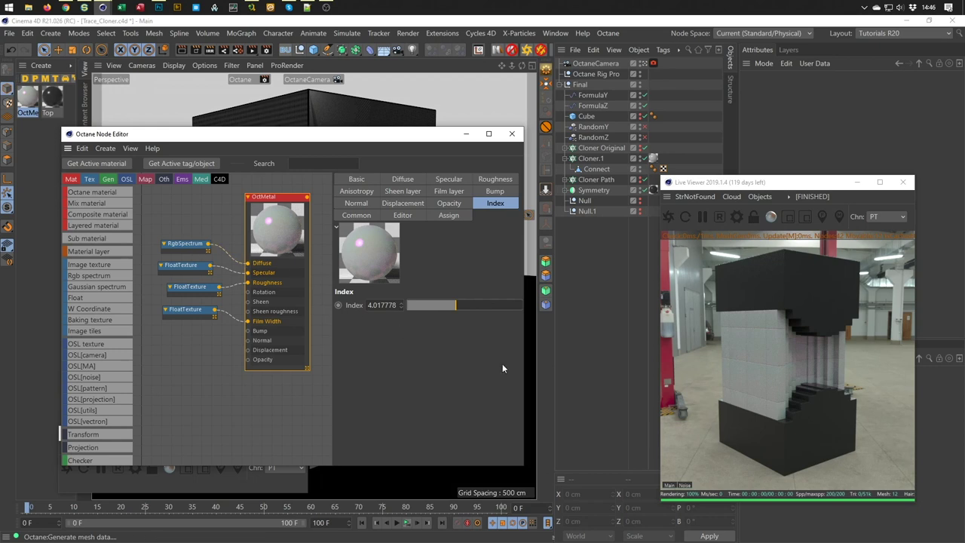
Rearrange the graph by moving RgbSpectrum up-left and the three FloatTexture nodes lower.
{"action": "left_click_drag", "start_coordinate": [174, 244], "coordinate": [157, 212]}
{"action": "left_click", "coordinate": [157, 212]}
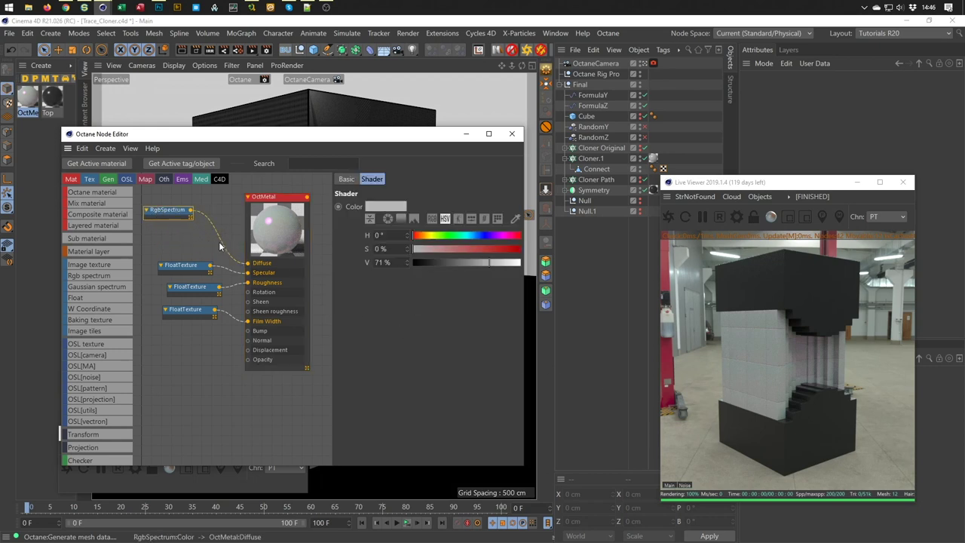
{"action": "middle_click_drag", "start_coordinate": [223, 246], "coordinate": [249, 252]}
{"action": "mouse_move", "coordinate": [170, 263]}
{"action": "left_mouse_down"}
{"action": "mouse_move", "coordinate": [189, 314]}
{"action": "mouse_move", "coordinate": [223, 332]}
{"action": "left_mouse_up"}
{"action": "left_click_drag", "start_coordinate": [226, 276], "coordinate": [220, 330]}
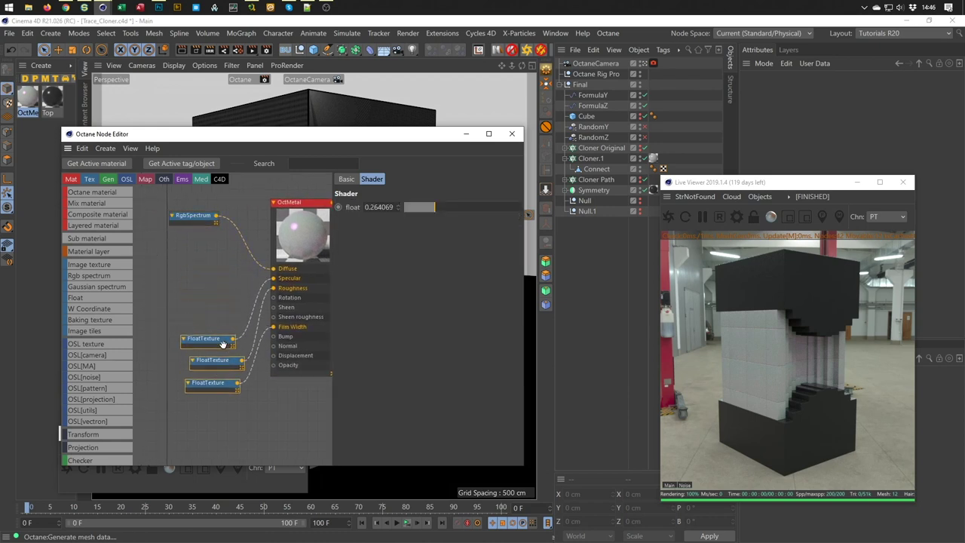
{"action": "left_click_drag", "start_coordinate": [190, 215], "coordinate": [143, 208]}
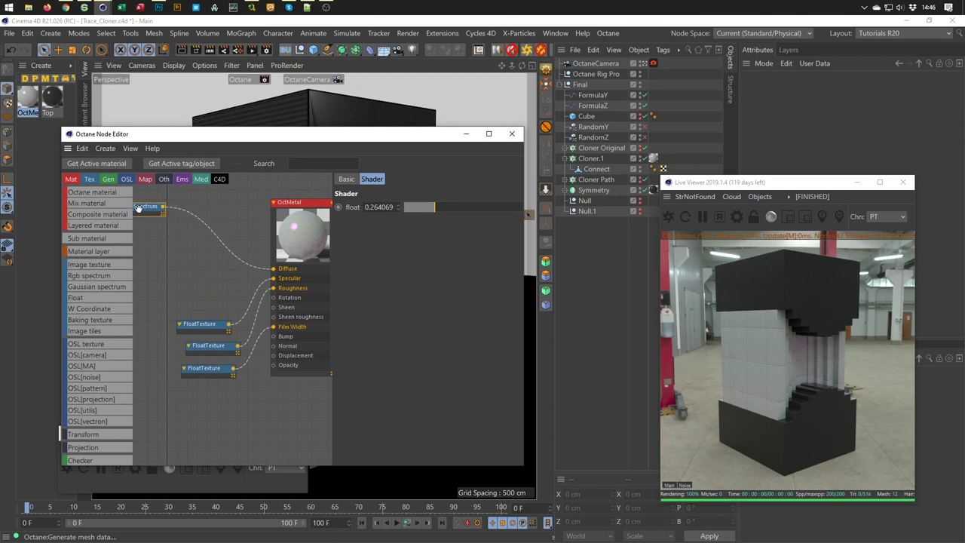
Insert a Multiply node into the RgbSpectrum-to-Diffuse connection.
{"action": "scroll", "coordinate": [116, 330], "scroll_direction": "down", "scroll_amount": 3}
{"action": "scroll", "coordinate": [115, 329], "scroll_direction": "down", "scroll_amount": 3}
{"action": "scroll", "coordinate": [115, 329], "scroll_direction": "down", "scroll_amount": 3}
{"action": "scroll", "coordinate": [115, 328], "scroll_direction": "down", "scroll_amount": 3}
{"action": "scroll", "coordinate": [115, 325], "scroll_direction": "down", "scroll_amount": 2}
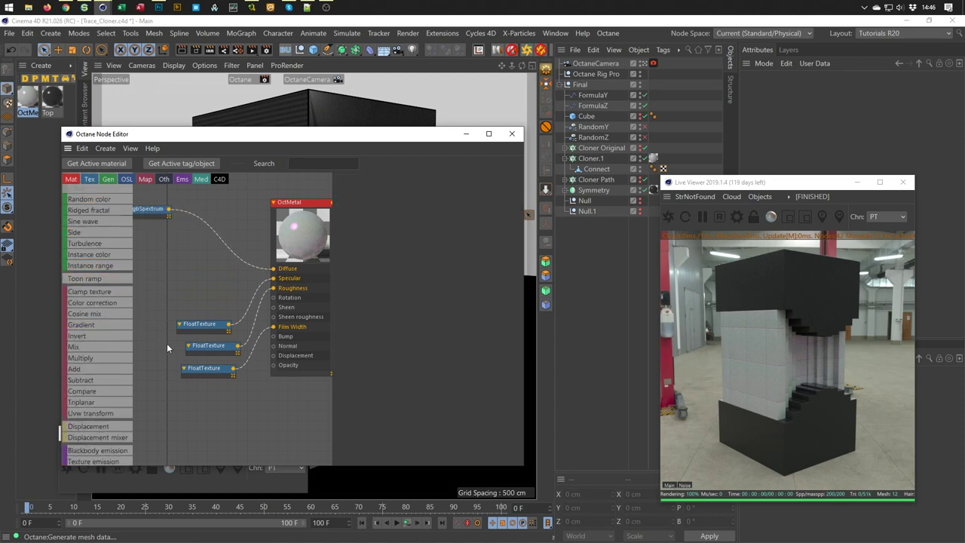
{"action": "left_click_drag", "start_coordinate": [98, 357], "coordinate": [147, 349]}
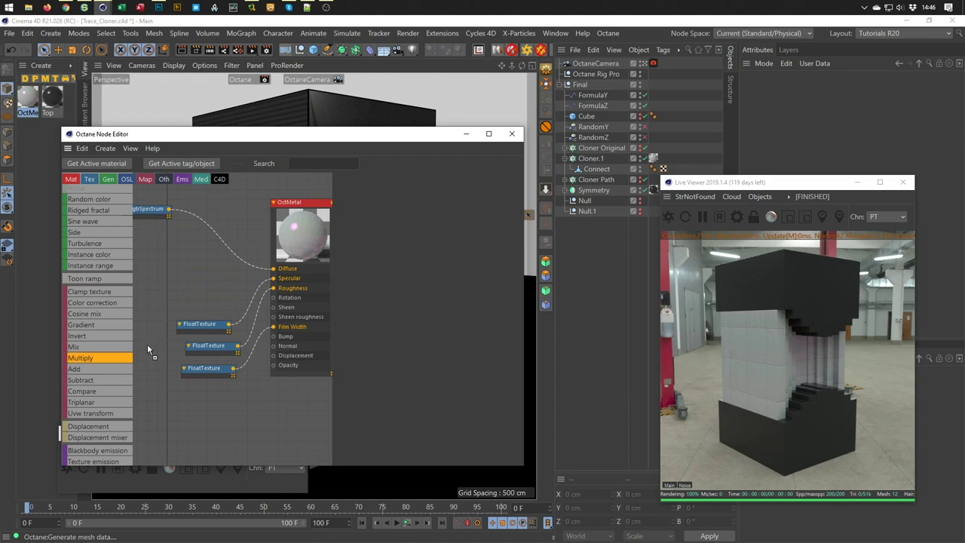
{"action": "left_click_drag", "start_coordinate": [205, 225], "coordinate": [211, 213]}
Add a Dirt node feeding the Multiply node's second texture input.
{"action": "left_click", "coordinate": [211, 212]}
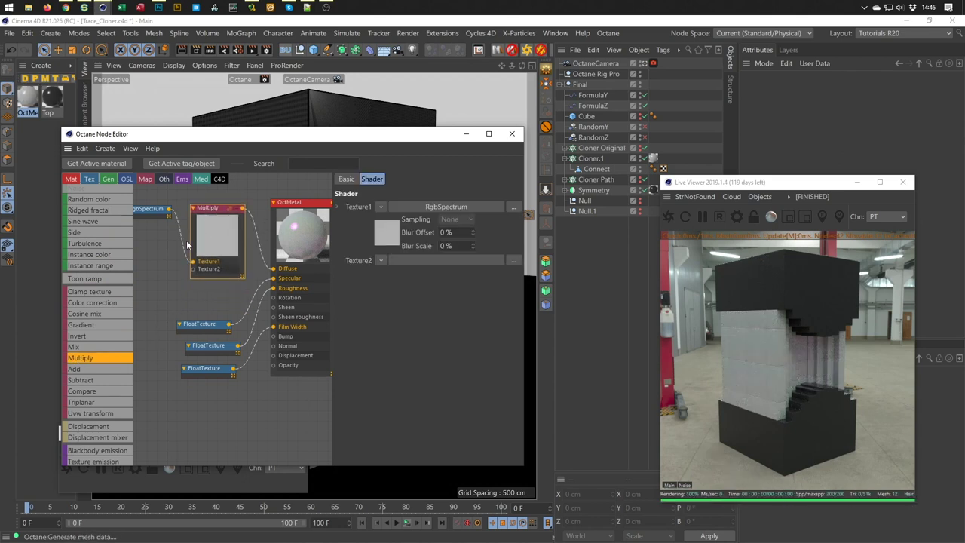
{"action": "scroll", "coordinate": [75, 345], "scroll_direction": "up", "scroll_amount": 3}
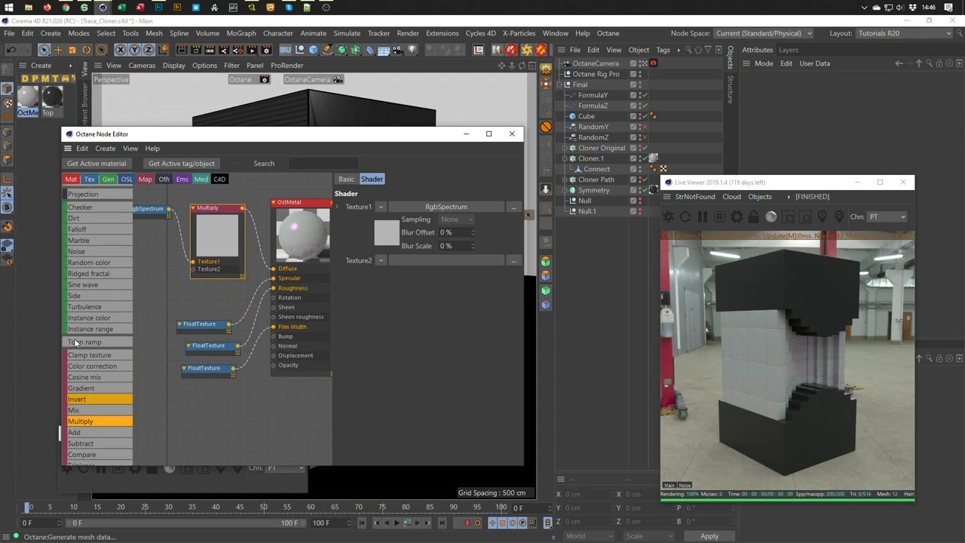
{"action": "mouse_move", "coordinate": [80, 219]}
{"action": "left_mouse_down"}
{"action": "mouse_move", "coordinate": [150, 232]}
{"action": "mouse_move", "coordinate": [168, 266]}
{"action": "mouse_move", "coordinate": [193, 269]}
{"action": "left_mouse_up"}
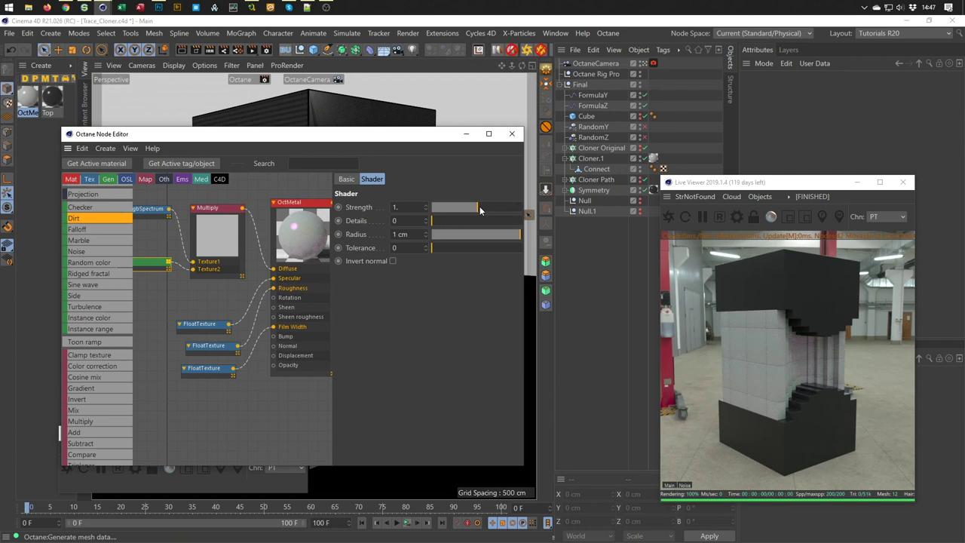
Set the Dirt shader to strength about 2.2, radius 0.938 cm, with Invert normal enabled.
{"action": "left_click_drag", "start_coordinate": [479, 206], "coordinate": [507, 208]}
{"action": "left_click_drag", "start_coordinate": [426, 234], "coordinate": [426, 219]}
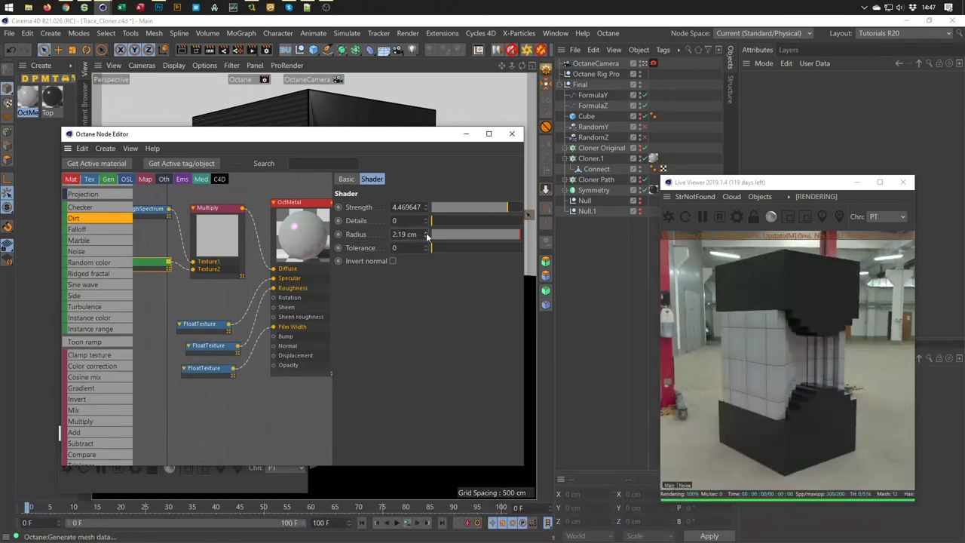
{"action": "left_click", "coordinate": [392, 261]}
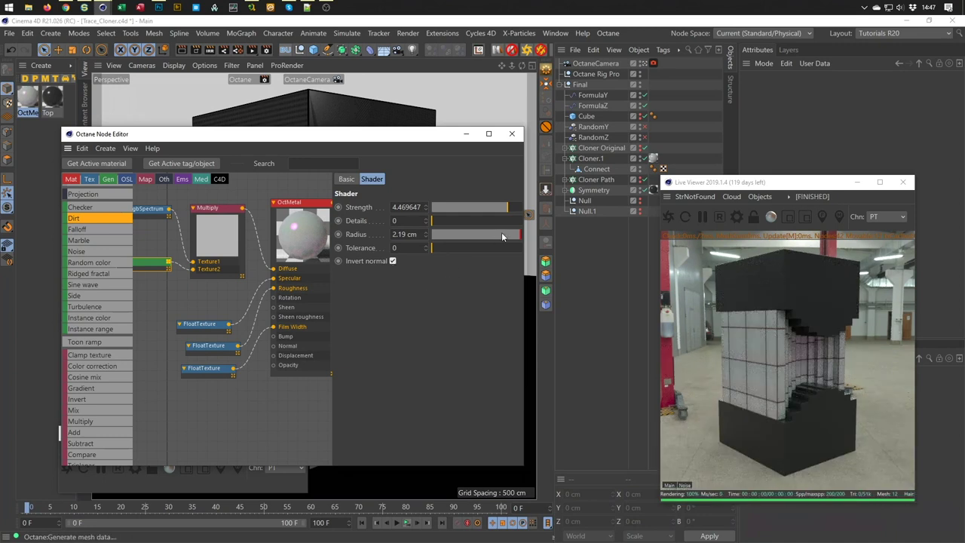
{"action": "left_click_drag", "start_coordinate": [506, 212], "coordinate": [494, 212]}
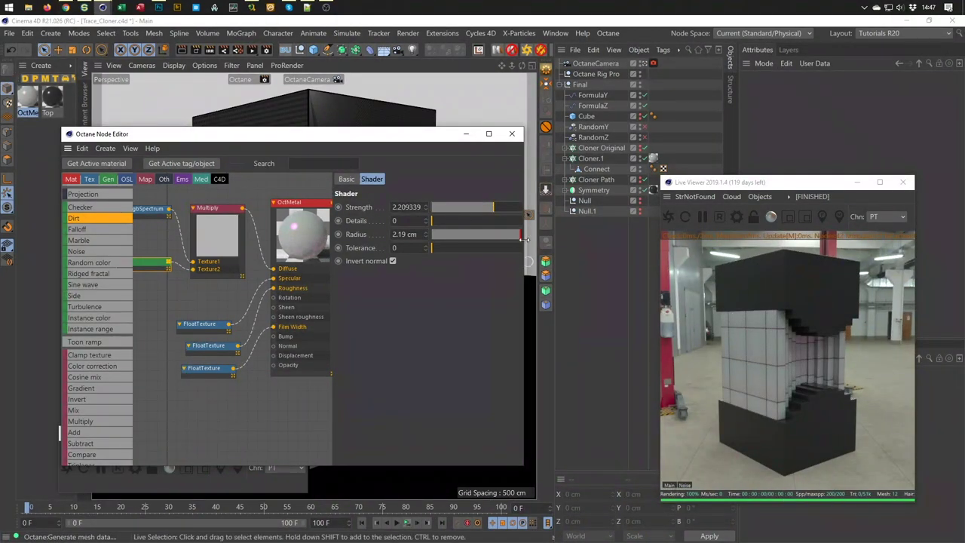
{"action": "mouse_move", "coordinate": [519, 234]}
{"action": "left_mouse_down"}
{"action": "mouse_move", "coordinate": [498, 235]}
{"action": "mouse_move", "coordinate": [508, 236]}
{"action": "left_mouse_up"}
{"action": "left_click_drag", "start_coordinate": [443, 220], "coordinate": [428, 223]}
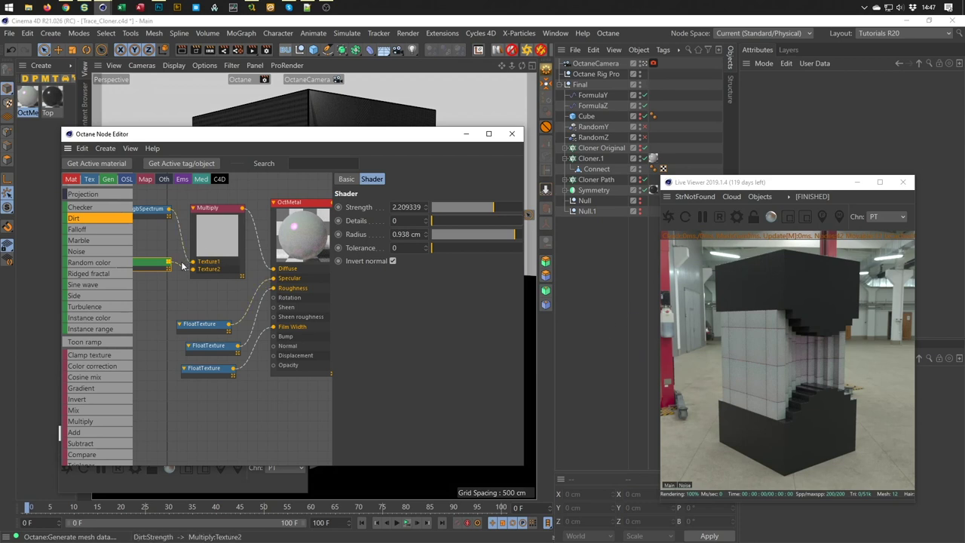
Darken the RgbSpectrum base colour and set the bottom FloatTexture value to 0.
{"action": "left_click", "coordinate": [140, 208]}
{"action": "left_click_drag", "start_coordinate": [435, 263], "coordinate": [428, 262]}
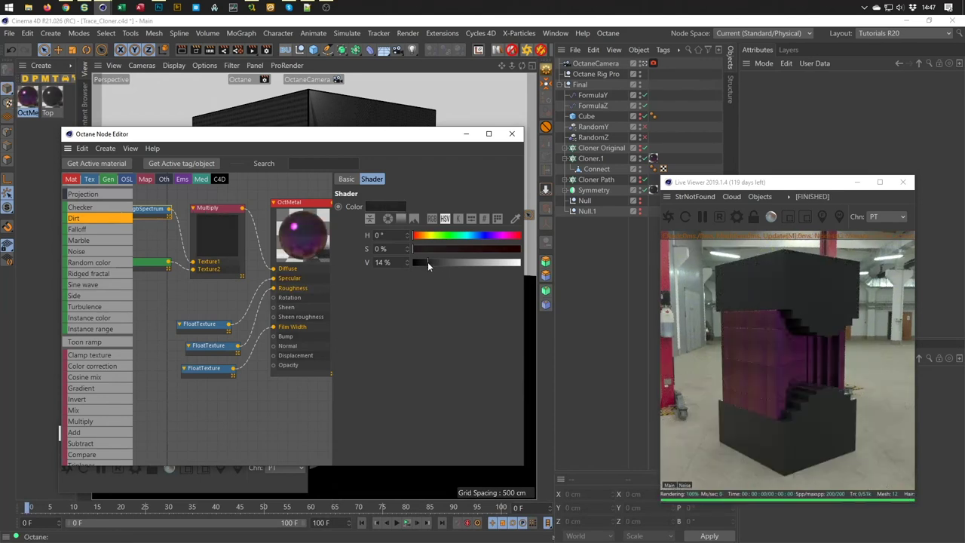
{"action": "left_click_drag", "start_coordinate": [211, 347], "coordinate": [207, 346]}
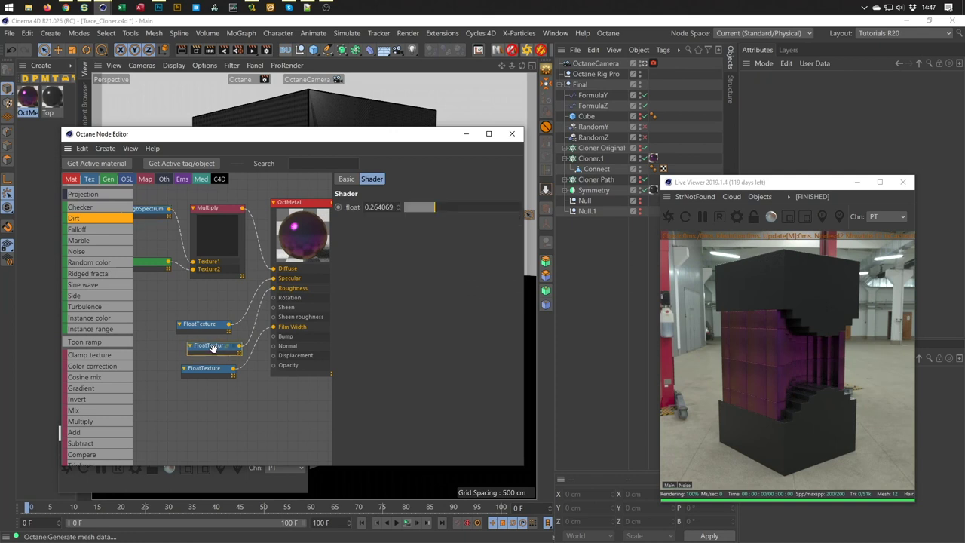
{"action": "left_click", "coordinate": [208, 369]}
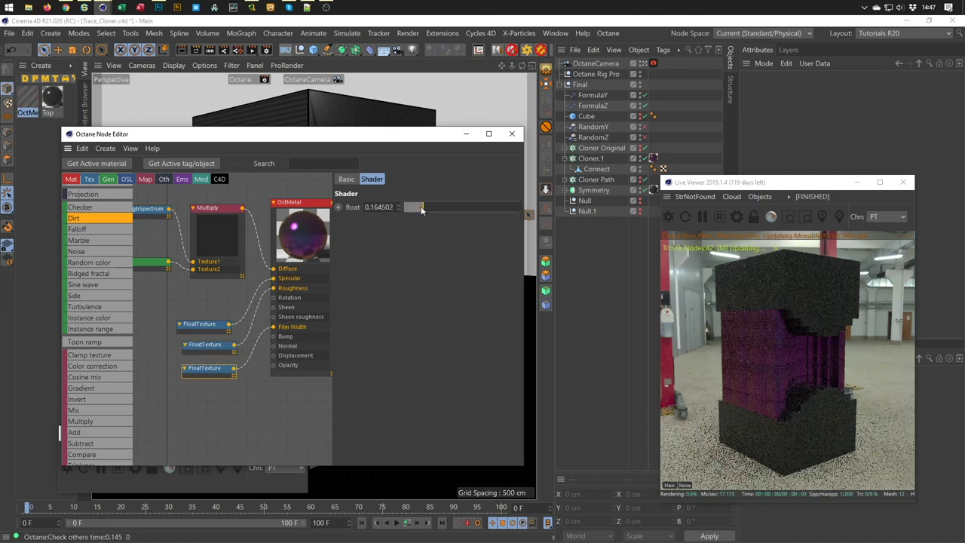
{"action": "left_click_drag", "start_coordinate": [420, 206], "coordinate": [402, 205]}
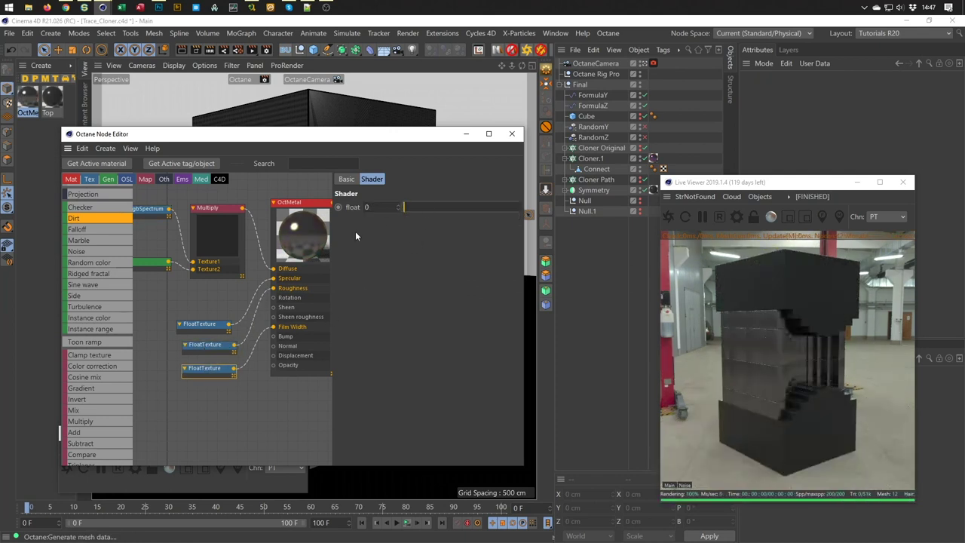
Set the OctMetal material's index to about 1.5.
{"action": "left_click", "coordinate": [298, 205]}
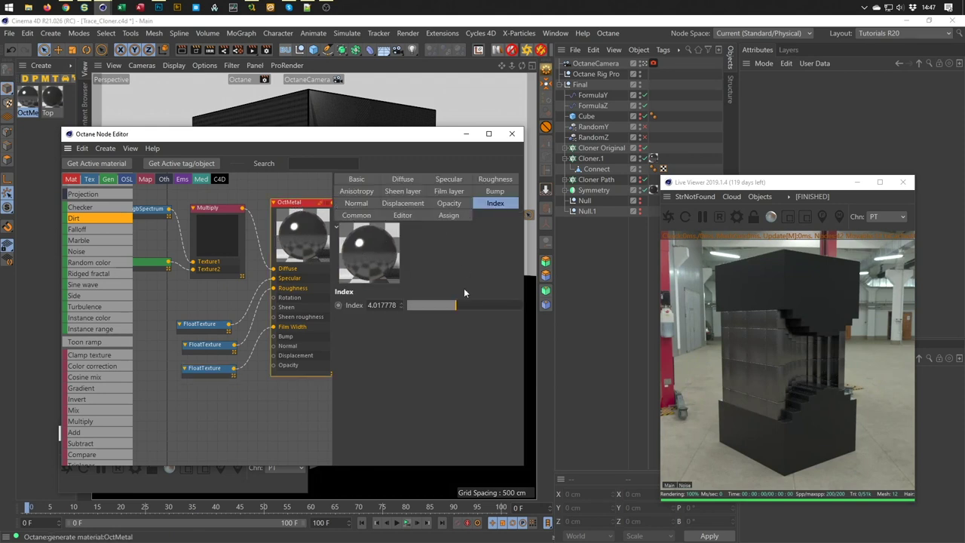
{"action": "left_click_drag", "start_coordinate": [445, 305], "coordinate": [411, 304]}
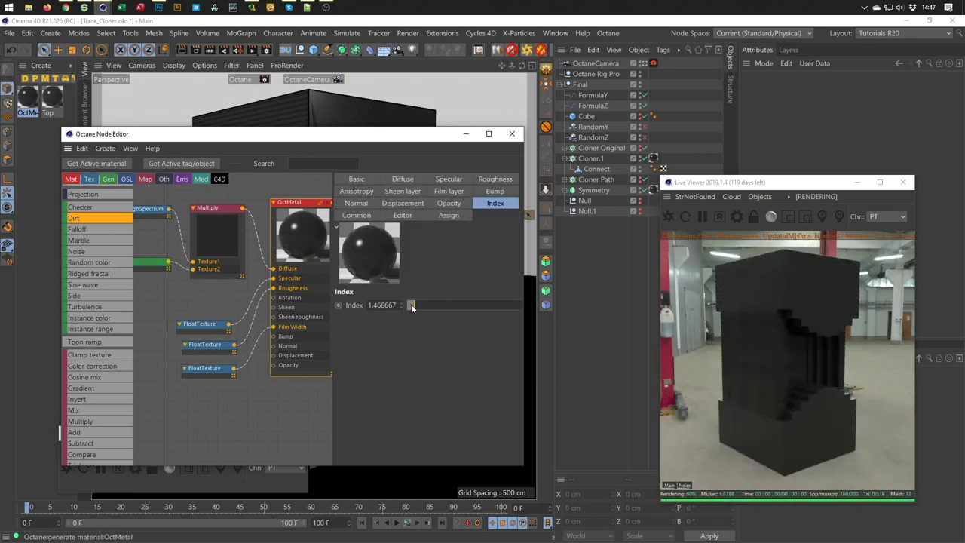
{"action": "left_click_drag", "start_coordinate": [411, 305], "coordinate": [411, 305]}
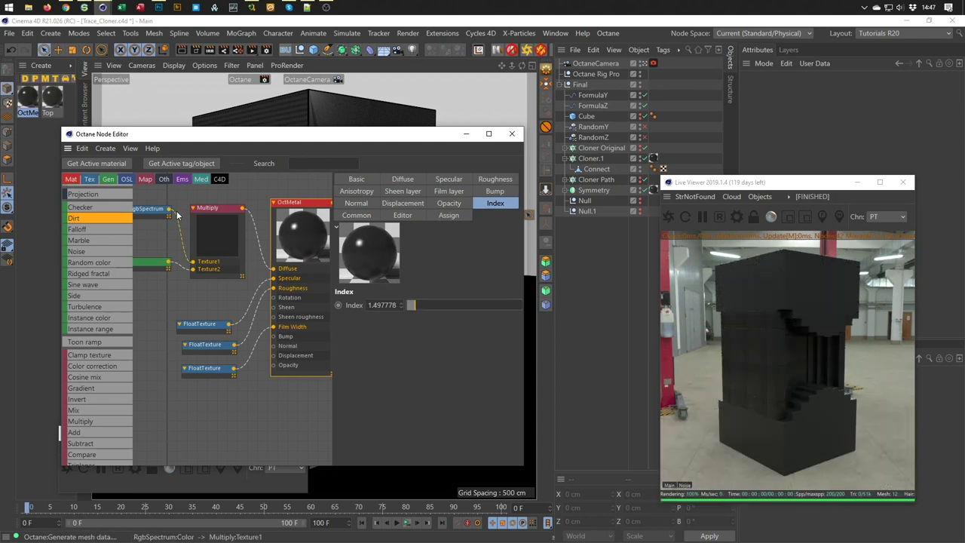
Set the RgbSpectrum base colour value to 22% and move the Dirt node down-left.
{"action": "left_click", "coordinate": [209, 208]}
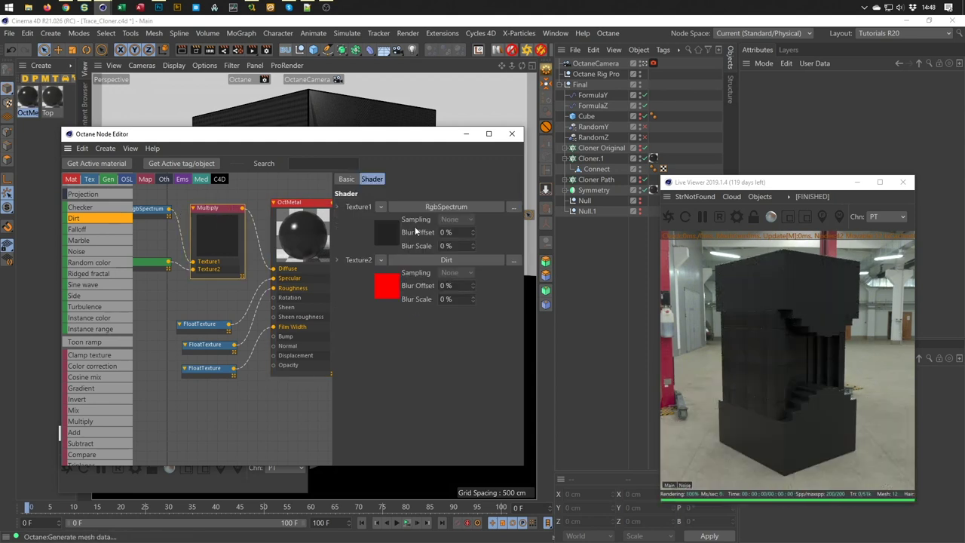
{"action": "left_click", "coordinate": [154, 210]}
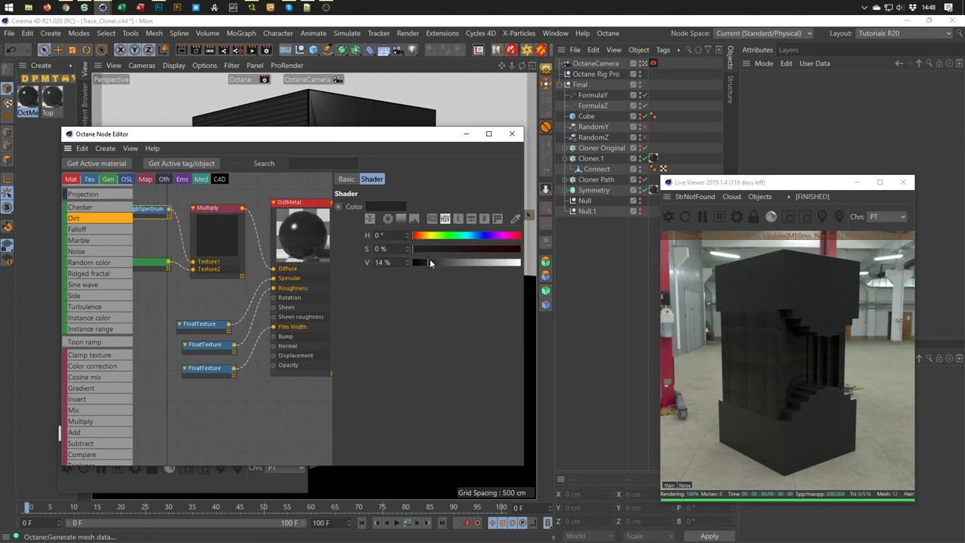
{"action": "left_click_drag", "start_coordinate": [430, 260], "coordinate": [431, 262]}
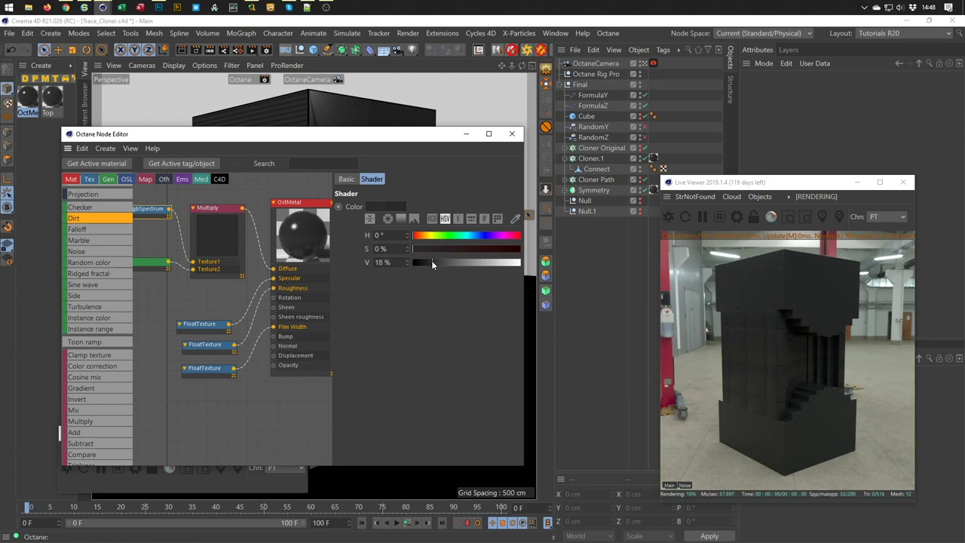
{"action": "left_click_drag", "start_coordinate": [431, 262], "coordinate": [436, 263]}
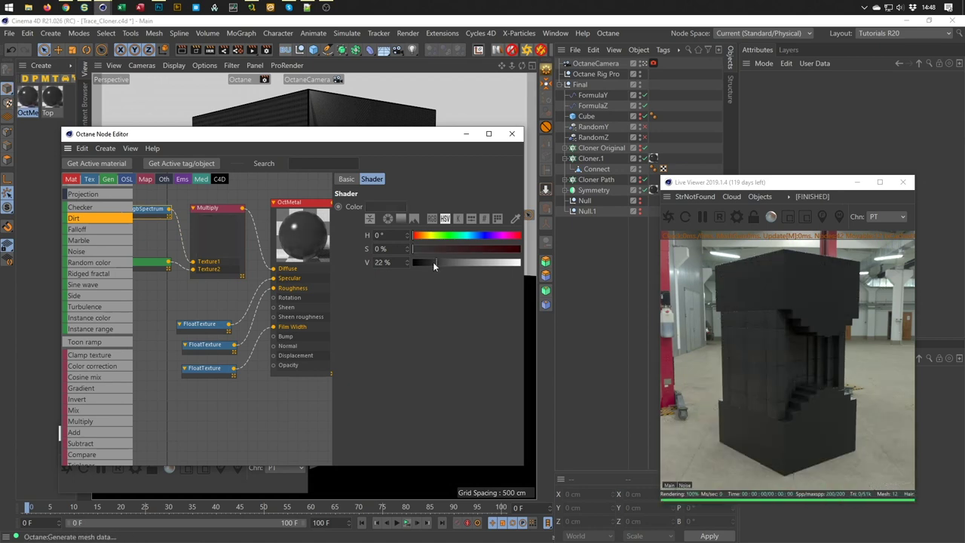
{"action": "middle_click_drag", "start_coordinate": [239, 293], "coordinate": [323, 289]}
{"action": "left_click_drag", "start_coordinate": [214, 260], "coordinate": [149, 282]}
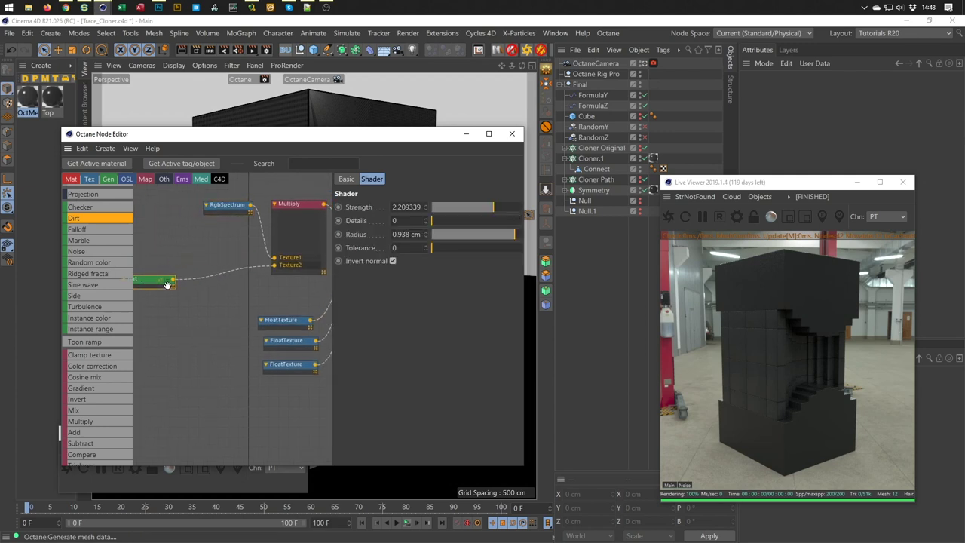
Insert an Invert node between the Dirt texture and the Multiply node.
{"action": "scroll", "coordinate": [83, 365], "scroll_direction": "down", "scroll_amount": 2}
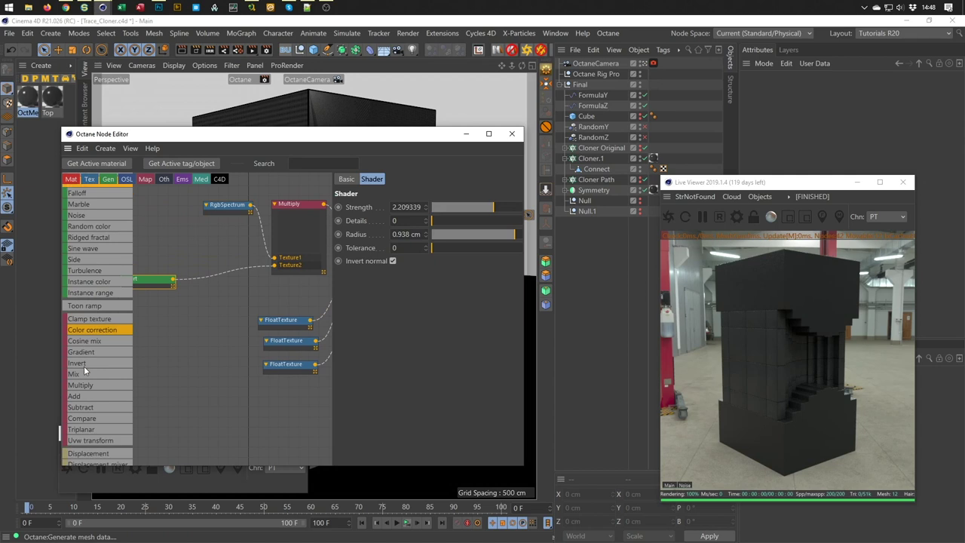
{"action": "scroll", "coordinate": [84, 365], "scroll_direction": "down", "scroll_amount": 1}
{"action": "left_click_drag", "start_coordinate": [95, 356], "coordinate": [204, 315]}
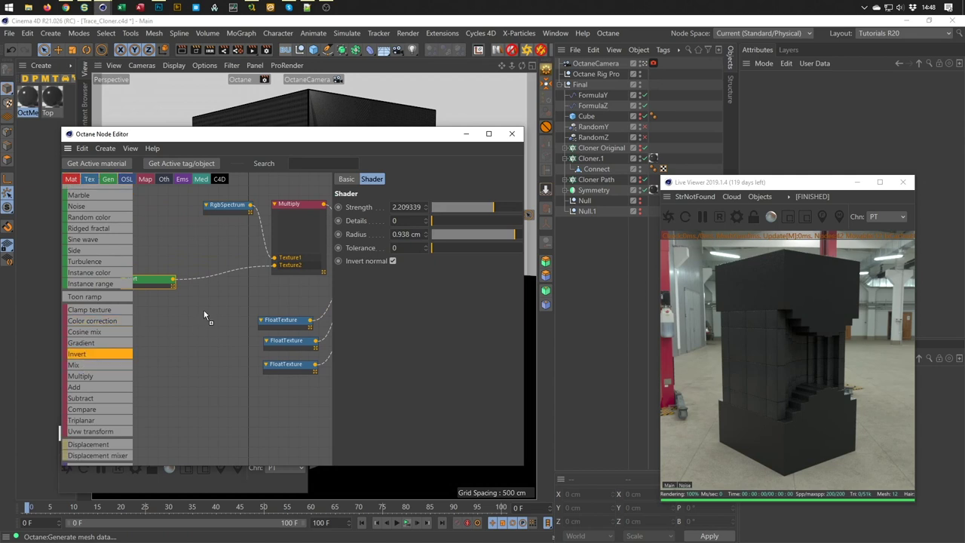
{"action": "left_click_drag", "start_coordinate": [212, 273], "coordinate": [210, 278]}
{"action": "left_click_drag", "start_coordinate": [211, 279], "coordinate": [213, 279]}
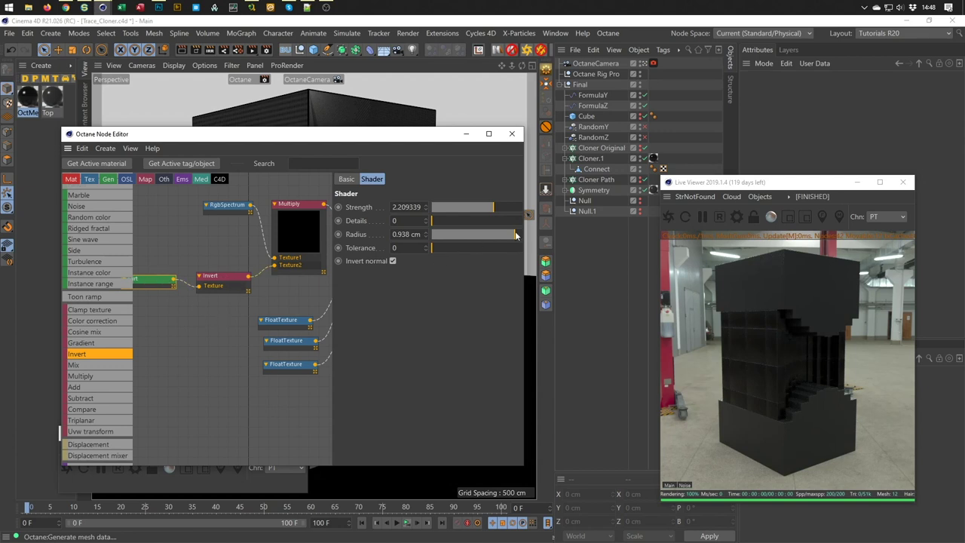
Set the Dirt shader to strength 6.685542, radius 1.909 cm and tolerance 0.001705.
{"action": "left_click_drag", "start_coordinate": [517, 236], "coordinate": [541, 242]}
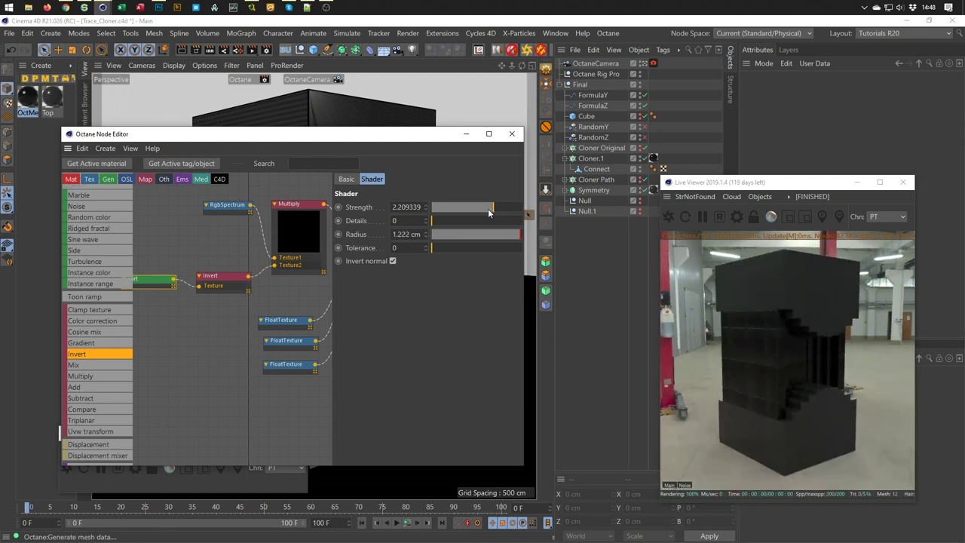
{"action": "left_click_drag", "start_coordinate": [494, 213], "coordinate": [515, 214]}
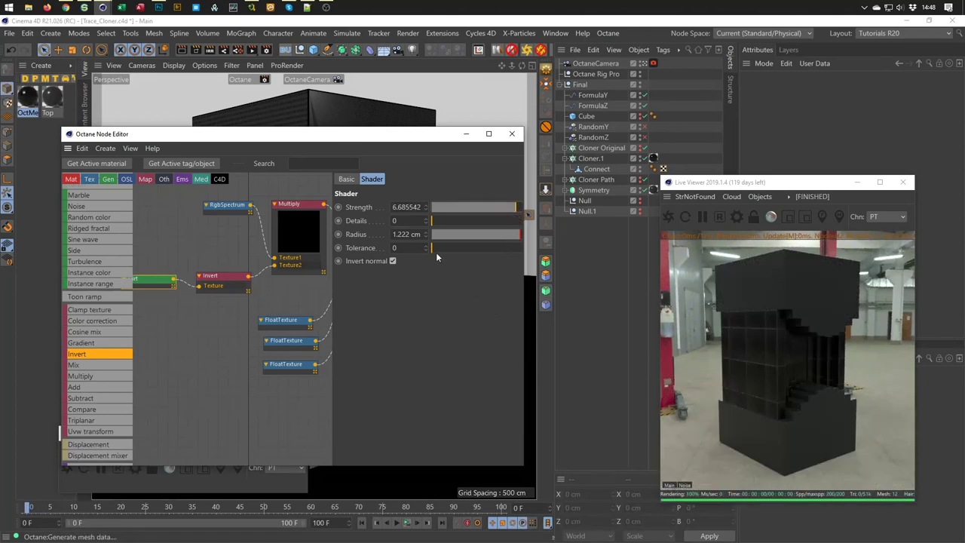
{"action": "left_click_drag", "start_coordinate": [434, 248], "coordinate": [441, 254]}
{"action": "mouse_move", "coordinate": [489, 235]}
{"action": "left_mouse_down"}
{"action": "mouse_move", "coordinate": [625, 250]}
{"action": "mouse_move", "coordinate": [599, 254]}
{"action": "left_mouse_up"}
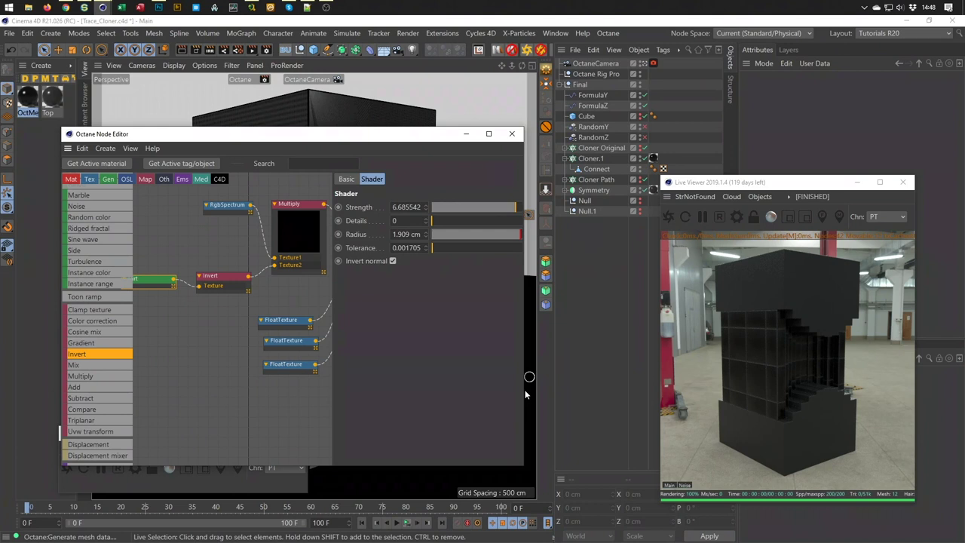
Enable Invert normal on the Dirt shader, brighten the edge colour, and shrink the radius.
{"action": "left_click", "coordinate": [391, 260]}
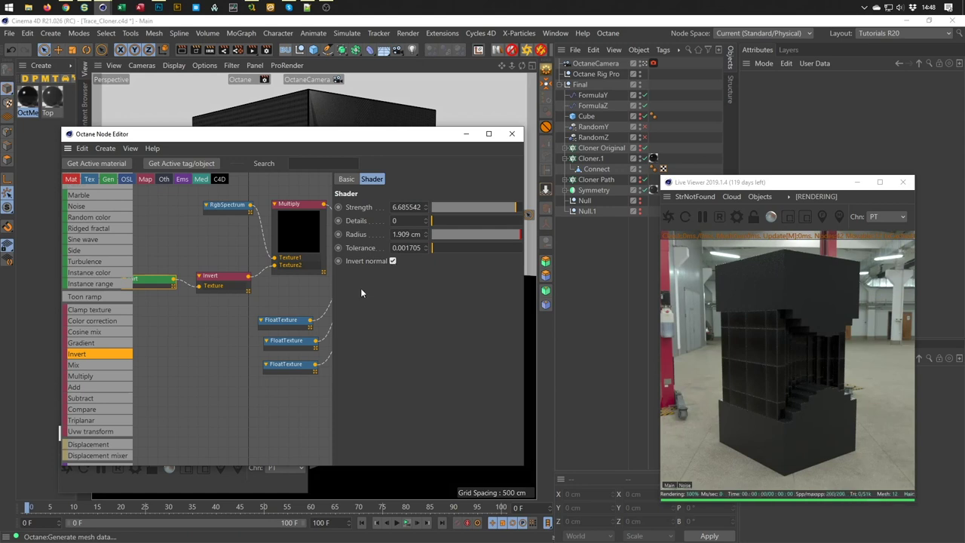
{"action": "left_click", "coordinate": [226, 204]}
{"action": "left_click_drag", "start_coordinate": [438, 262], "coordinate": [455, 265]}
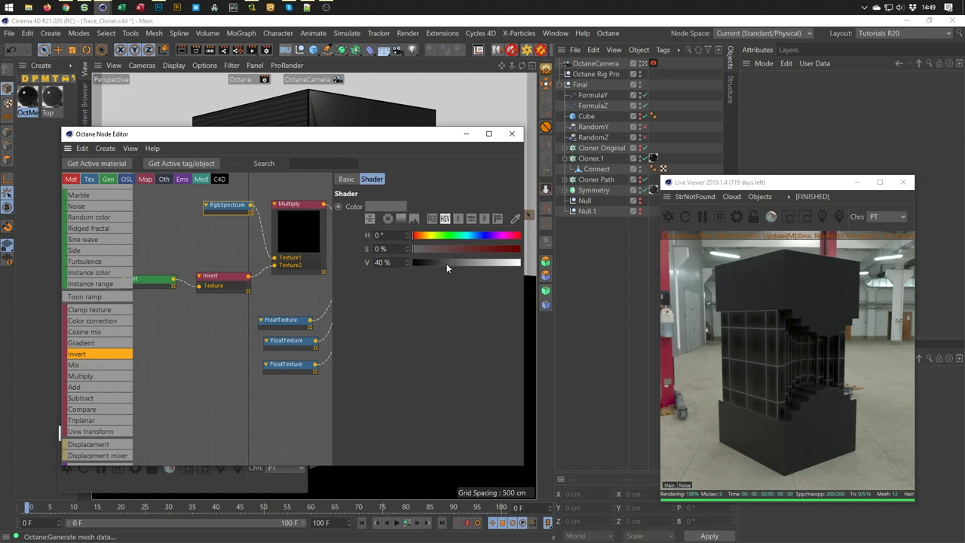
{"action": "left_click", "coordinate": [162, 280]}
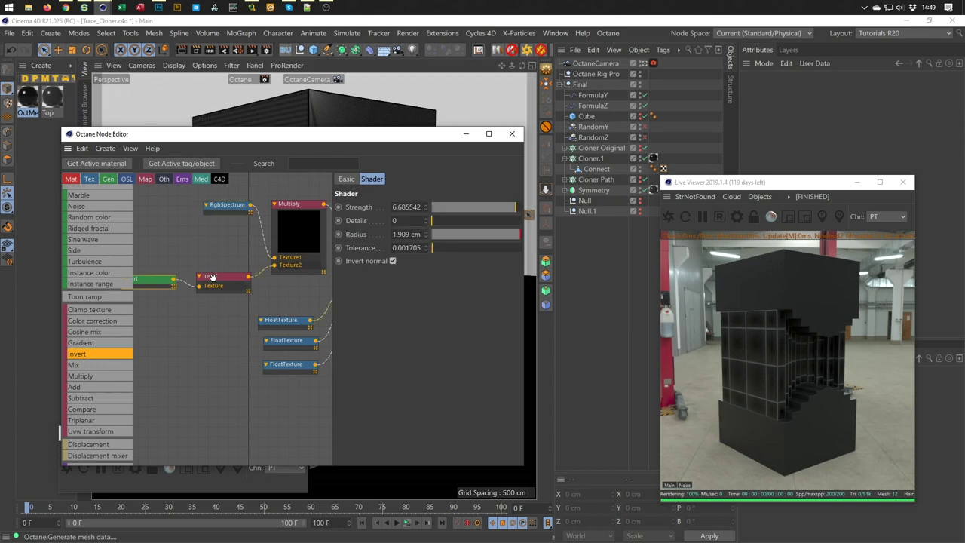
{"action": "left_click_drag", "start_coordinate": [518, 234], "coordinate": [456, 235]}
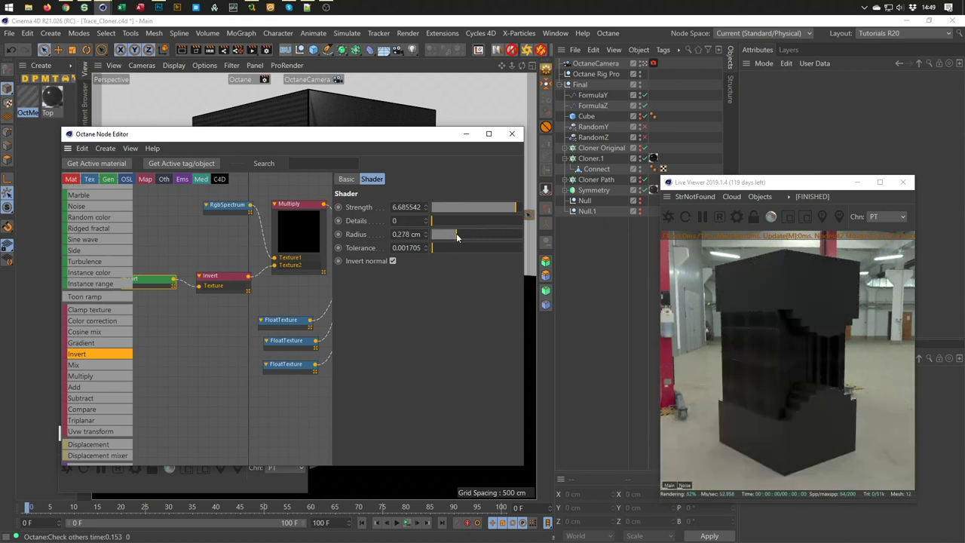
{"action": "left_click_drag", "start_coordinate": [456, 235], "coordinate": [465, 238]}
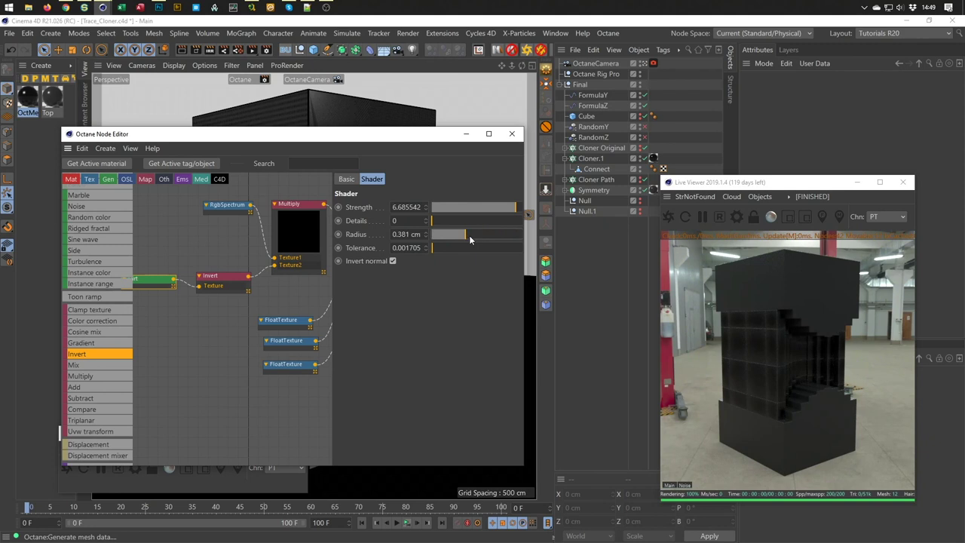
{"action": "left_click_drag", "start_coordinate": [470, 240], "coordinate": [474, 242]}
Lighten the RgbSpectrum edge colour to a 65% grey and reposition its node.
{"action": "left_click", "coordinate": [231, 210]}
{"action": "left_click_drag", "start_coordinate": [464, 263], "coordinate": [497, 265]}
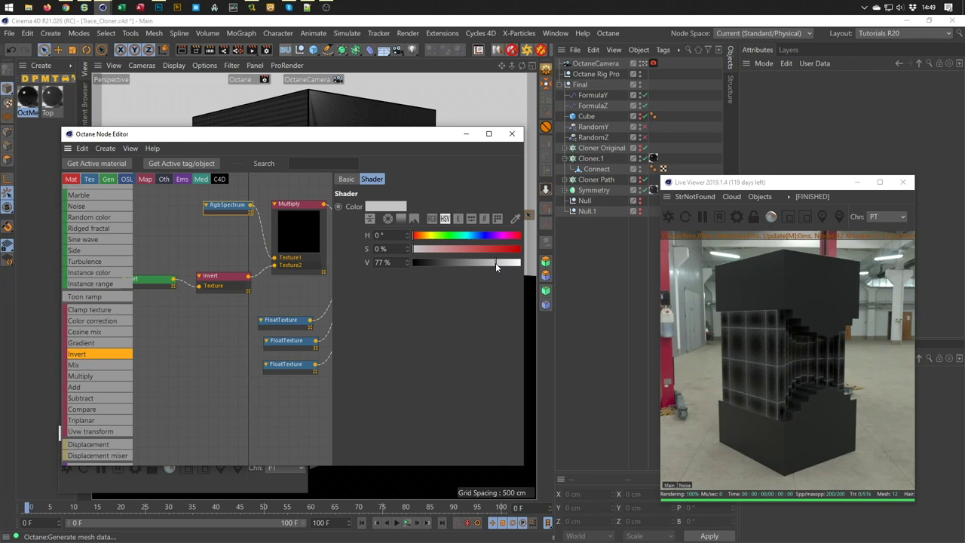
{"action": "left_click_drag", "start_coordinate": [495, 262], "coordinate": [482, 264]}
{"action": "left_click_drag", "start_coordinate": [223, 209], "coordinate": [216, 219]}
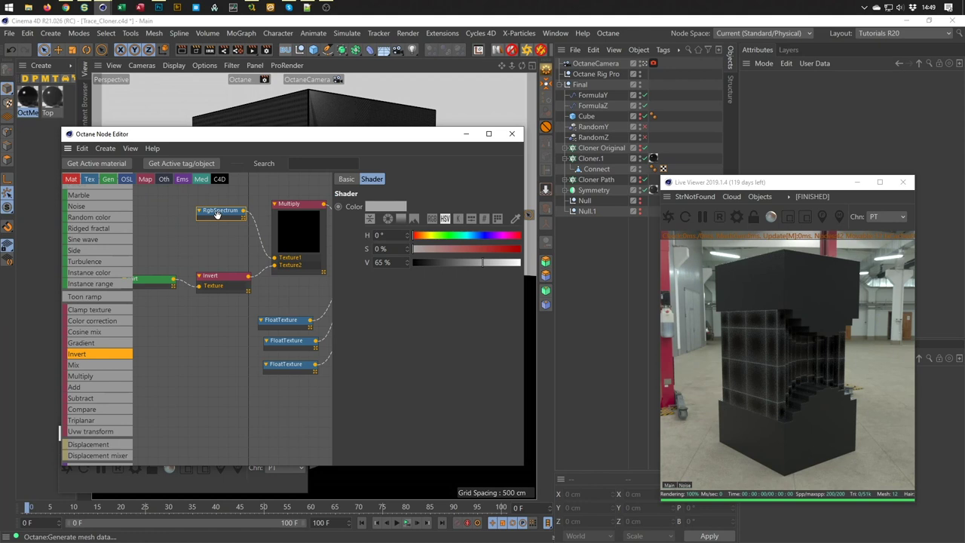
Keep Invert normal on the Dirt shader and set its radius to 0.795 cm.
{"action": "left_click", "coordinate": [160, 283]}
{"action": "left_click", "coordinate": [393, 261]}
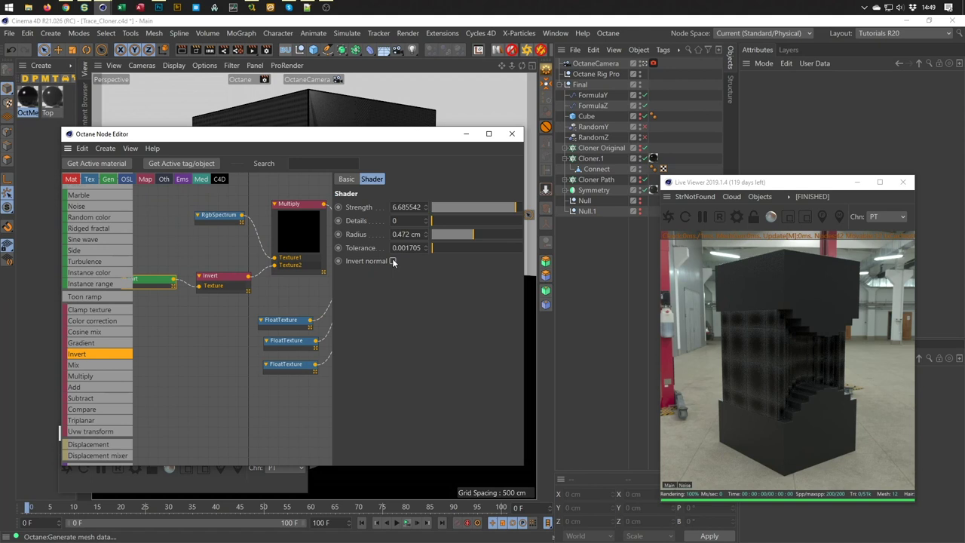
{"action": "left_click", "coordinate": [393, 261]}
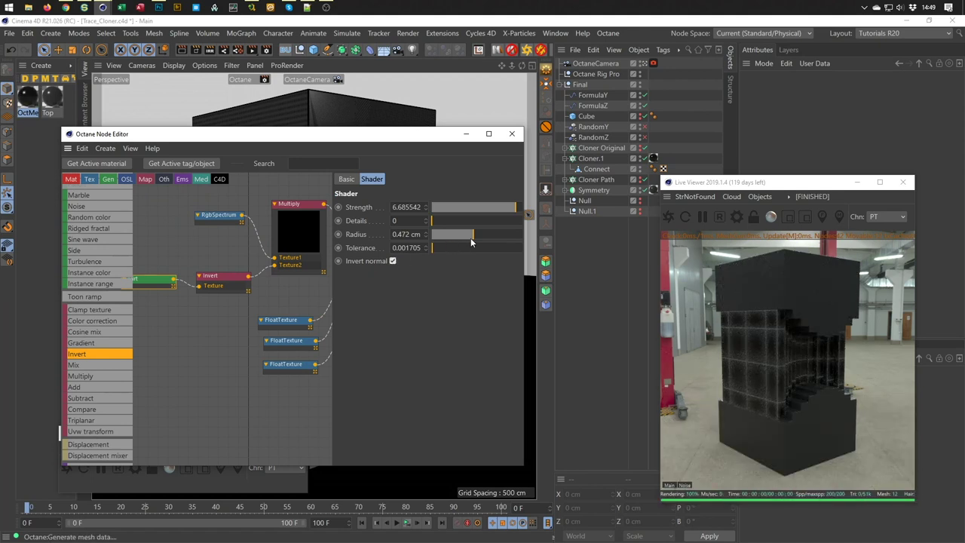
{"action": "left_click_drag", "start_coordinate": [471, 241], "coordinate": [463, 241]}
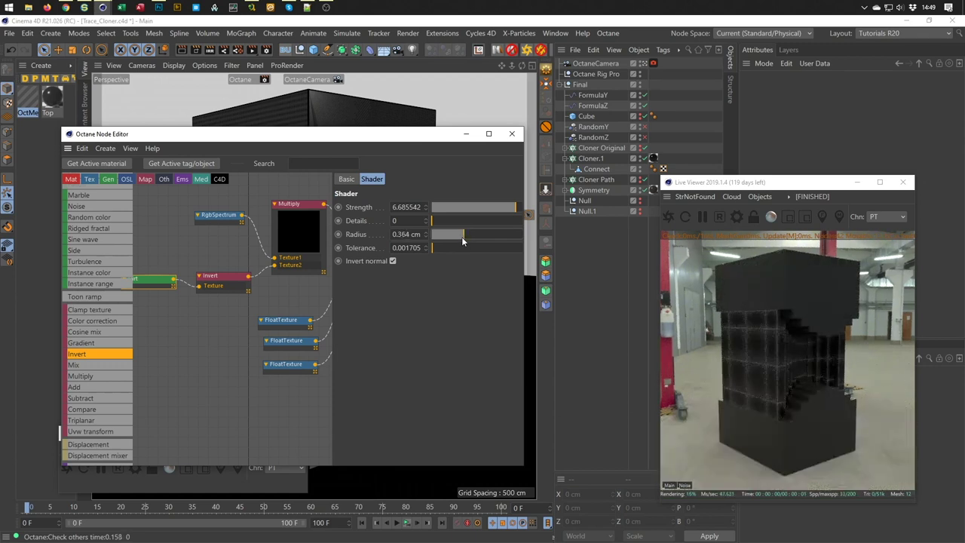
{"action": "mouse_move", "coordinate": [463, 242]}
{"action": "left_mouse_down"}
{"action": "mouse_move", "coordinate": [517, 241]}
{"action": "mouse_move", "coordinate": [503, 241]}
{"action": "left_mouse_up"}
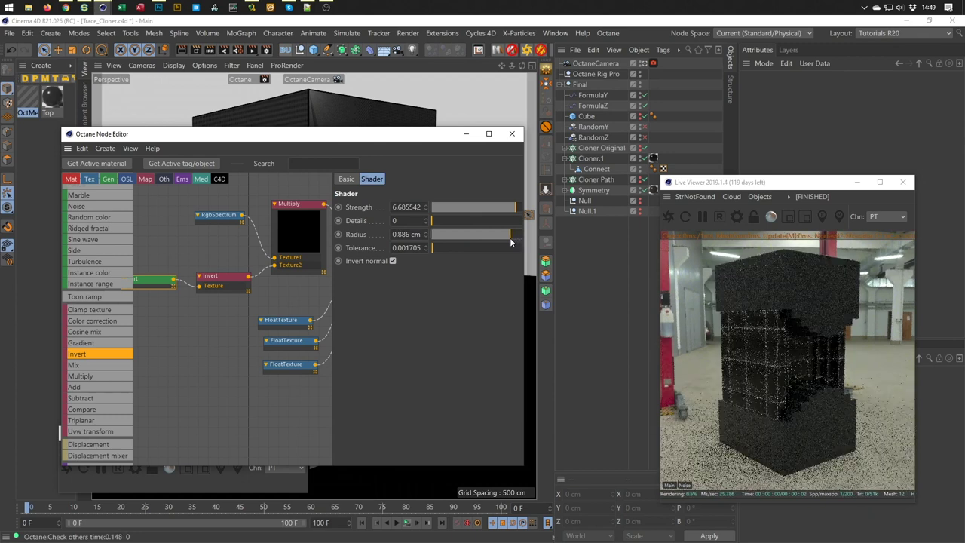
{"action": "left_click", "coordinate": [287, 203]}
Raise the OctMetal material's index to 2.773333.
{"action": "middle_click_drag", "start_coordinate": [313, 212], "coordinate": [138, 232]}
{"action": "left_click", "coordinate": [208, 245]}
{"action": "left_click", "coordinate": [418, 305]}
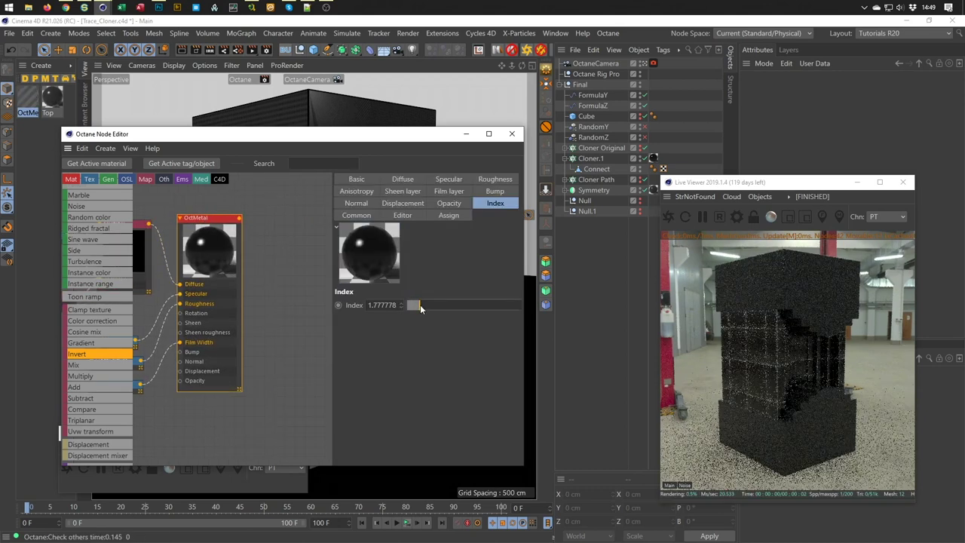
{"action": "left_click_drag", "start_coordinate": [418, 304], "coordinate": [434, 306]}
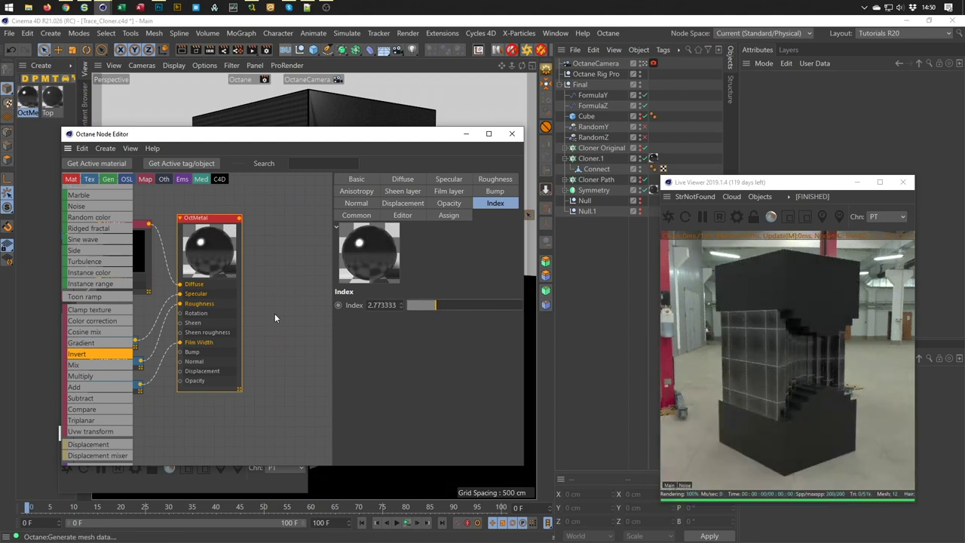
Tint the RgbSpectrum edge colour pink by raising saturation to 26%.
{"action": "middle_click_drag", "start_coordinate": [275, 318], "coordinate": [282, 268]}
{"action": "middle_click_drag", "start_coordinate": [184, 236], "coordinate": [257, 244]}
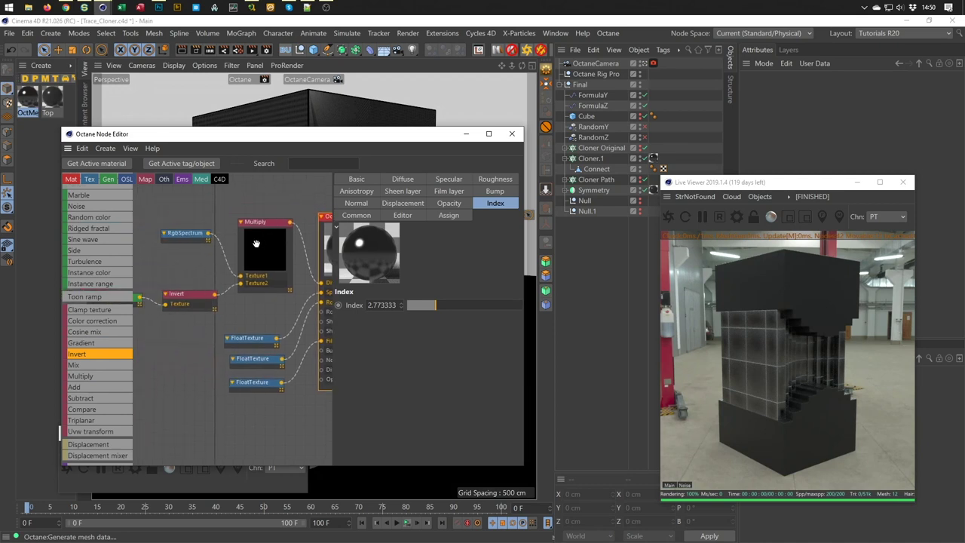
{"action": "left_click", "coordinate": [190, 233]}
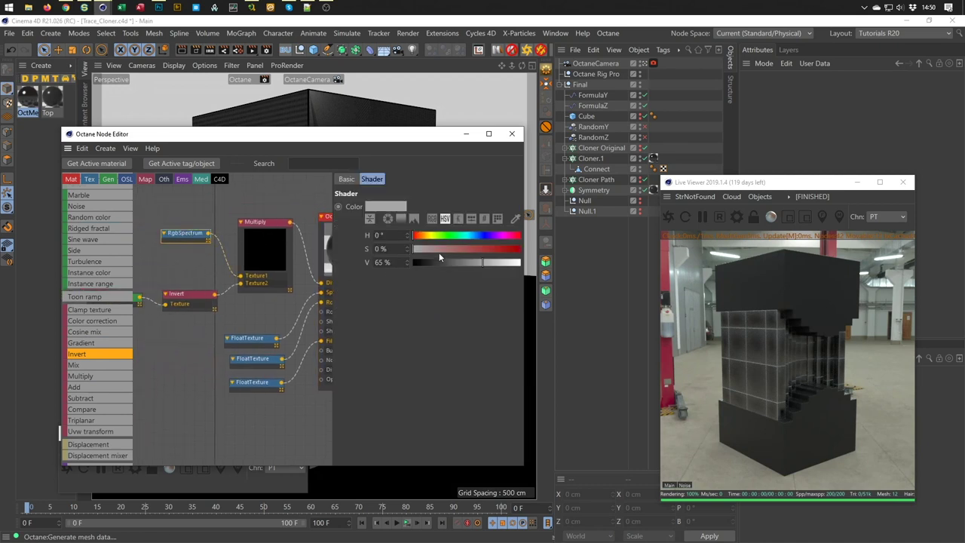
{"action": "left_click", "coordinate": [438, 250]}
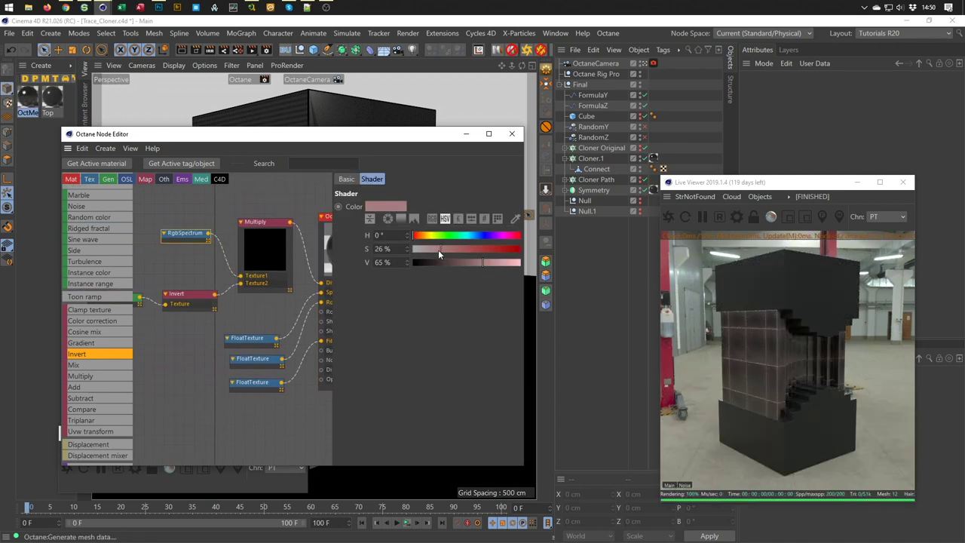
Set the RgbSpectrum edge colour to H 184°, S 35%, V 100%.
{"action": "left_click", "coordinate": [425, 235]}
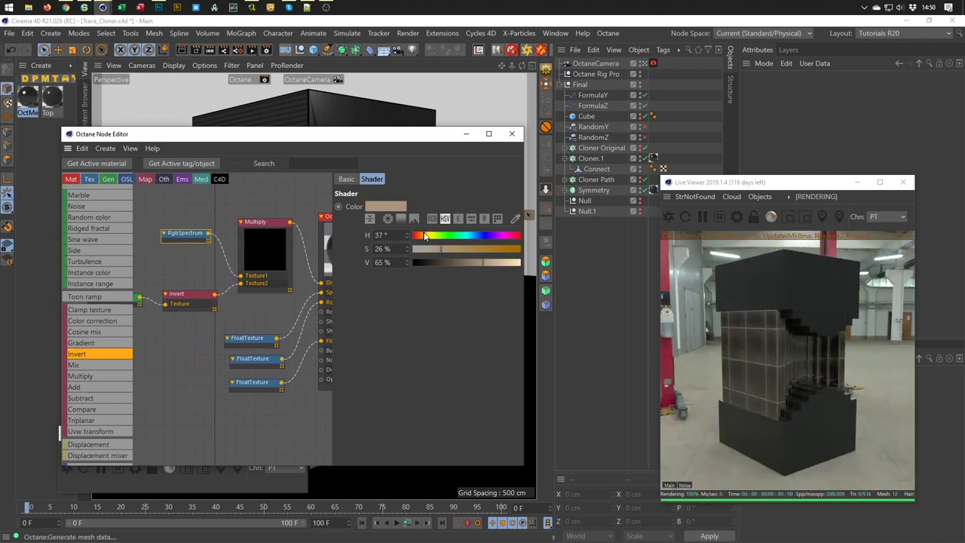
{"action": "left_click", "coordinate": [474, 250]}
{"action": "left_click", "coordinate": [451, 249]}
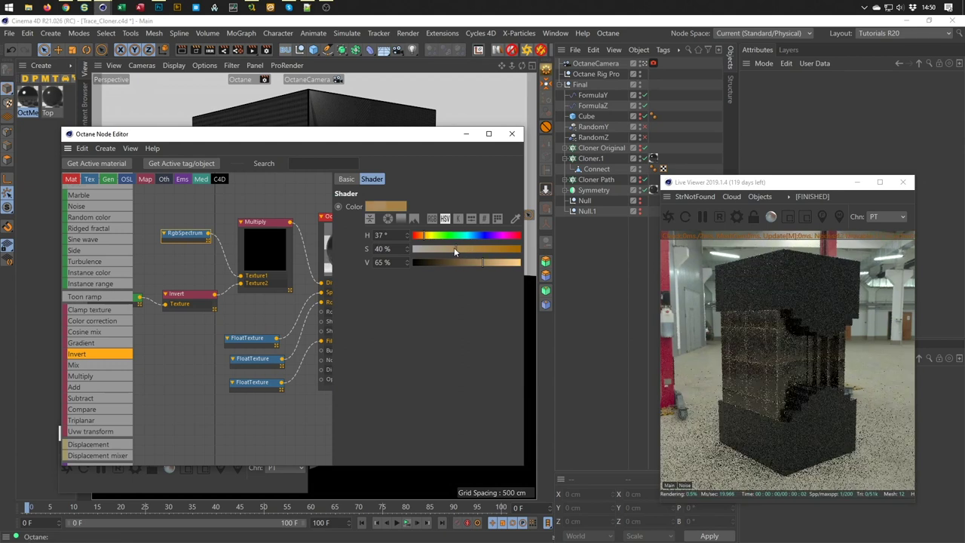
{"action": "left_click", "coordinate": [468, 235]}
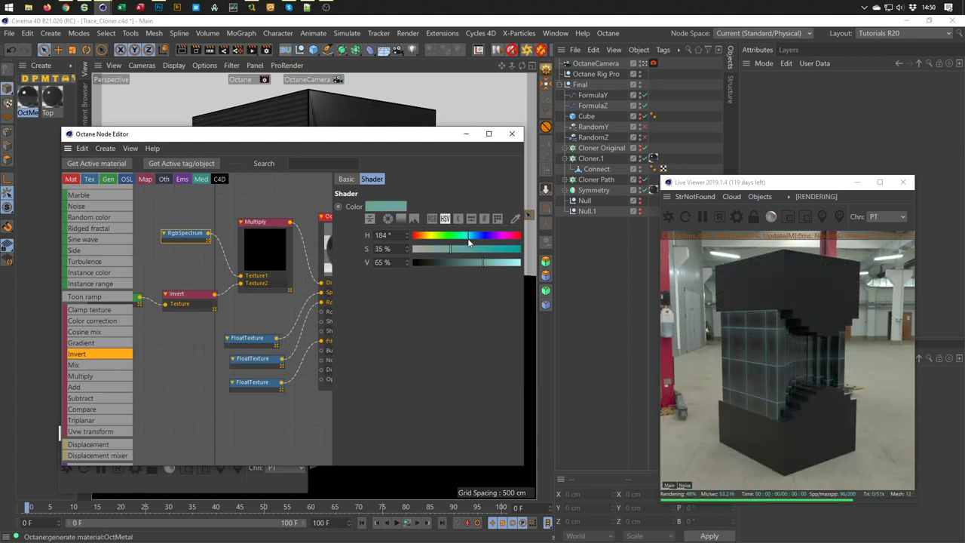
{"action": "left_click_drag", "start_coordinate": [482, 261], "coordinate": [521, 270]}
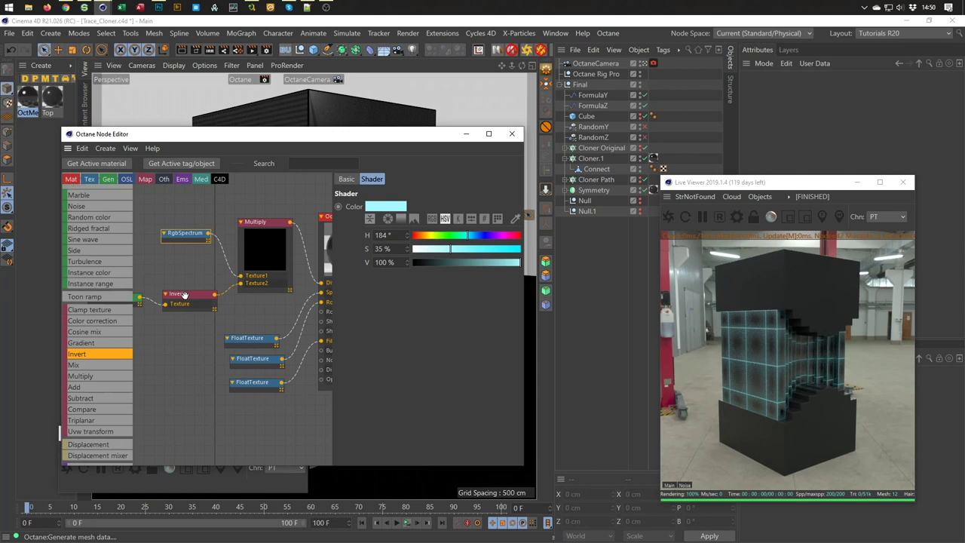
{"action": "middle_click_drag", "start_coordinate": [184, 294], "coordinate": [253, 282]}
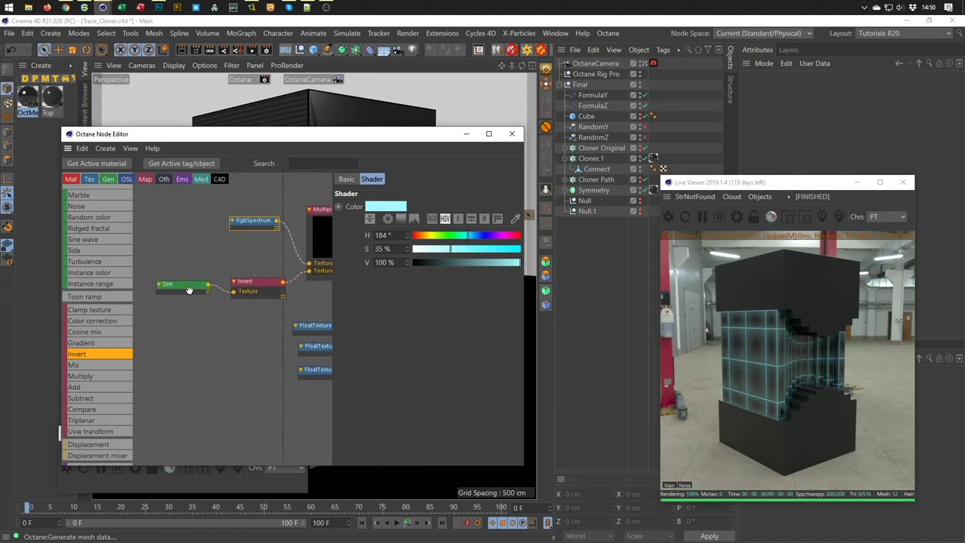
Set the Dirt shader to strength 1.806469 and radius 0.511 cm with Invert normal on, then close the editor.
{"action": "left_click", "coordinate": [181, 285]}
{"action": "left_click", "coordinate": [392, 261]}
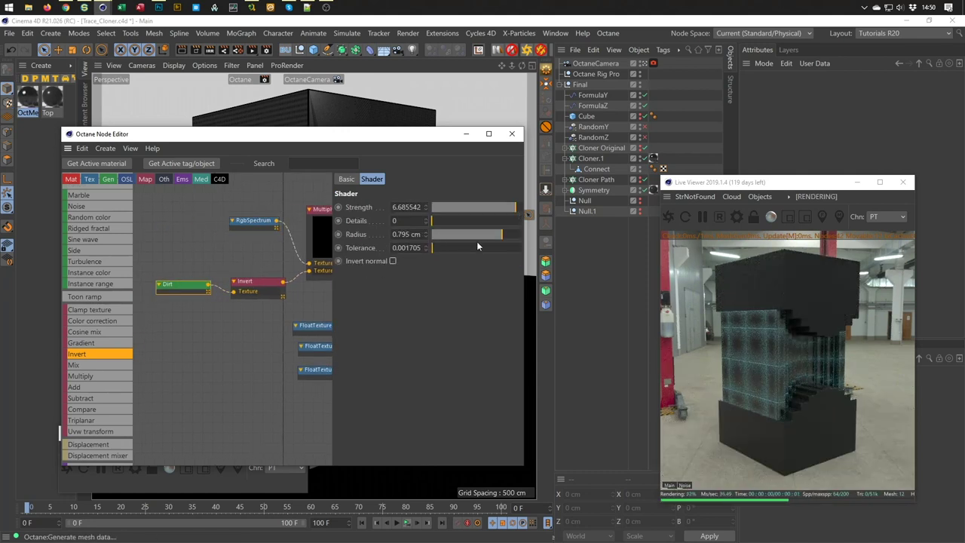
{"action": "left_click_drag", "start_coordinate": [492, 239], "coordinate": [447, 239]}
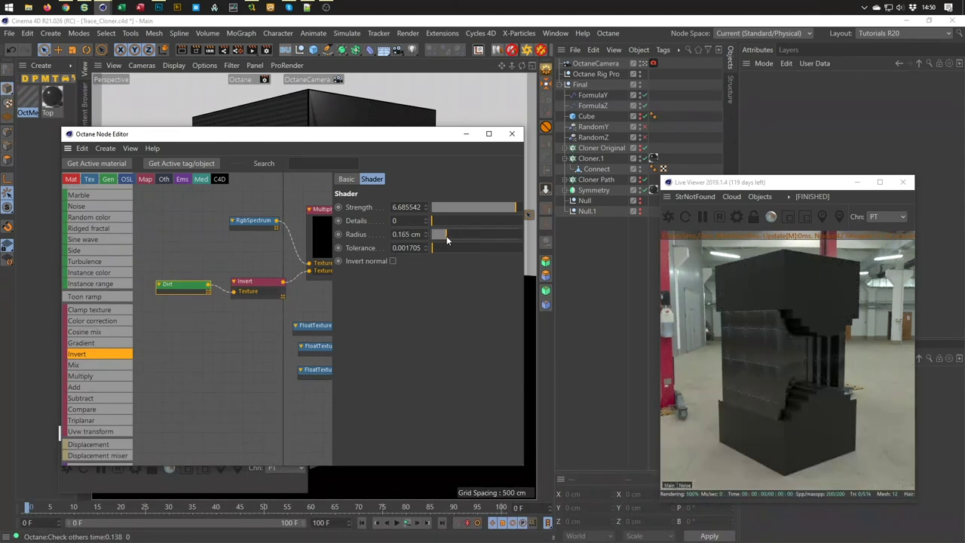
{"action": "left_click", "coordinate": [392, 261]}
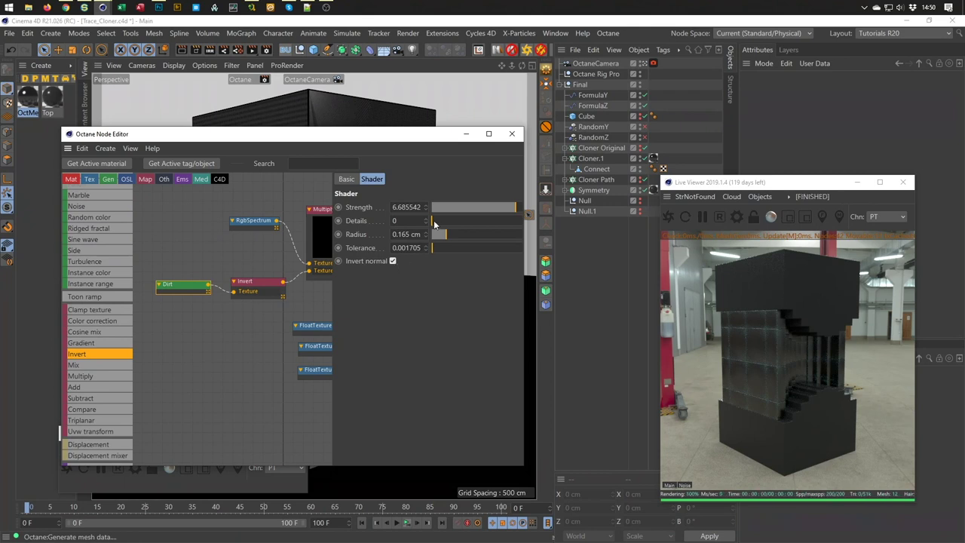
{"action": "left_click_drag", "start_coordinate": [514, 205], "coordinate": [489, 206]}
{"action": "left_click_drag", "start_coordinate": [445, 234], "coordinate": [483, 241]}
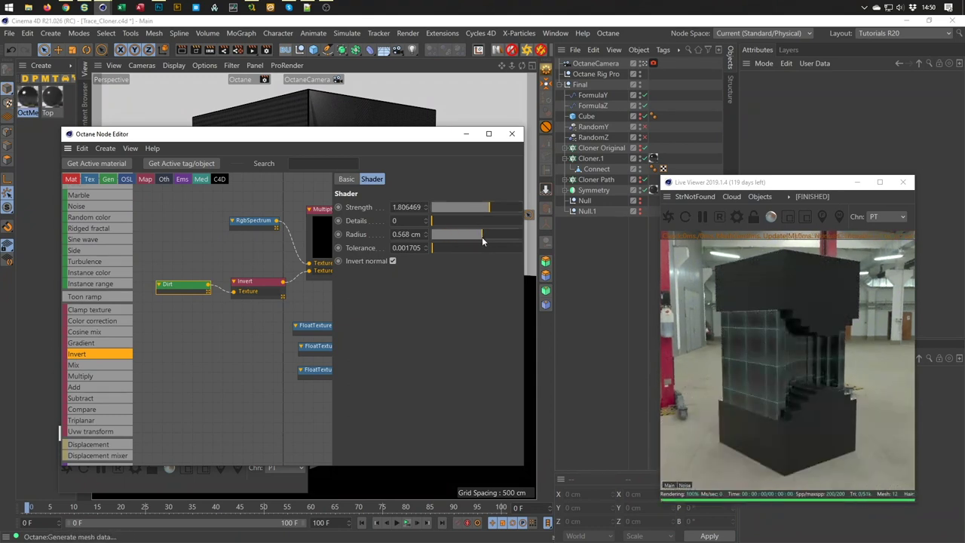
{"action": "left_click_drag", "start_coordinate": [483, 241], "coordinate": [477, 241]}
{"action": "left_click", "coordinate": [512, 133]}
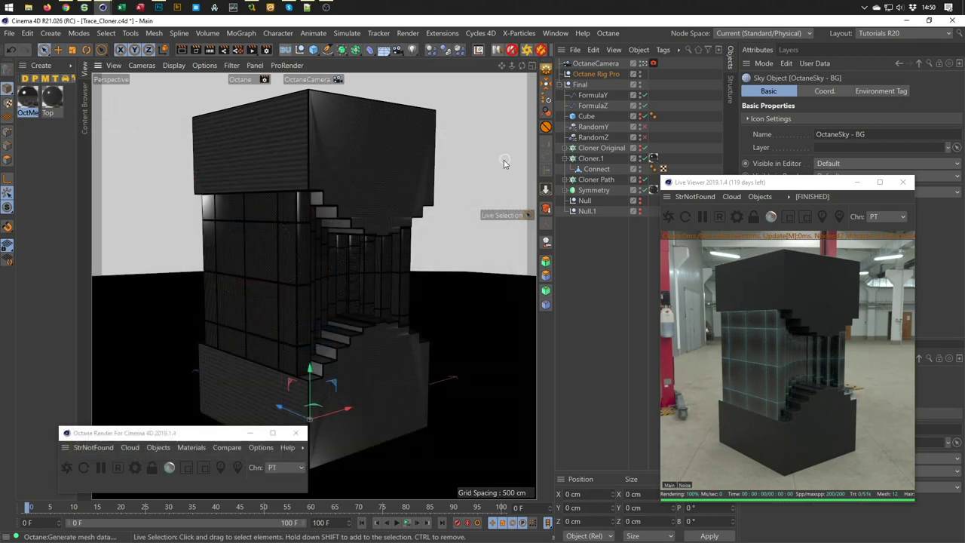
Play back the rendered column animation in Picture Viewer, then stop the external render and confirm.
{"action": "left_click", "coordinate": [728, 198]}
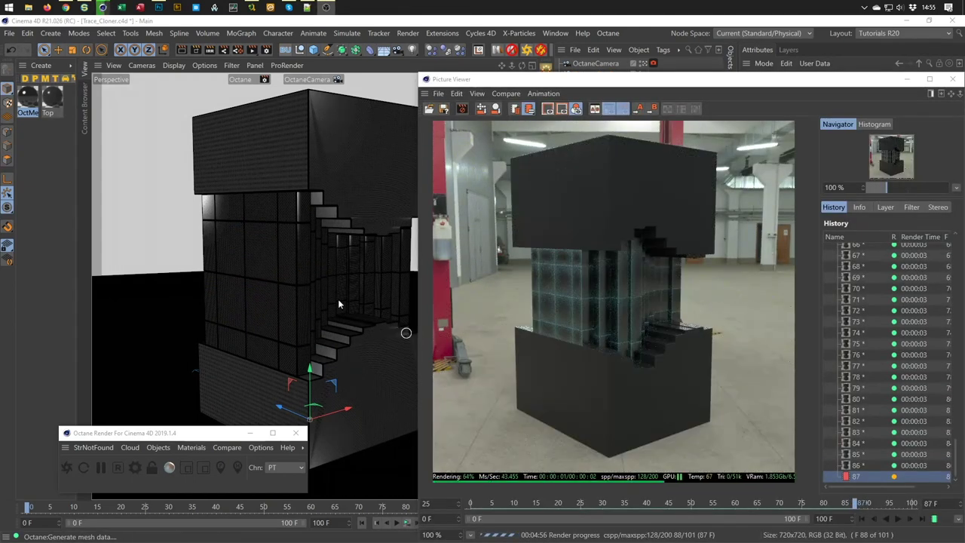
{"action": "left_click", "coordinate": [899, 519]}
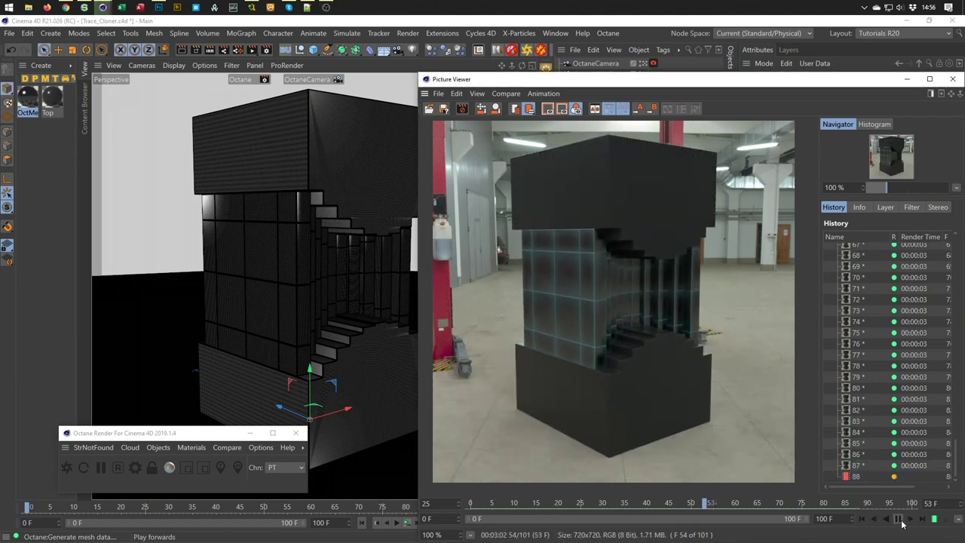
{"action": "left_click", "coordinate": [898, 519]}
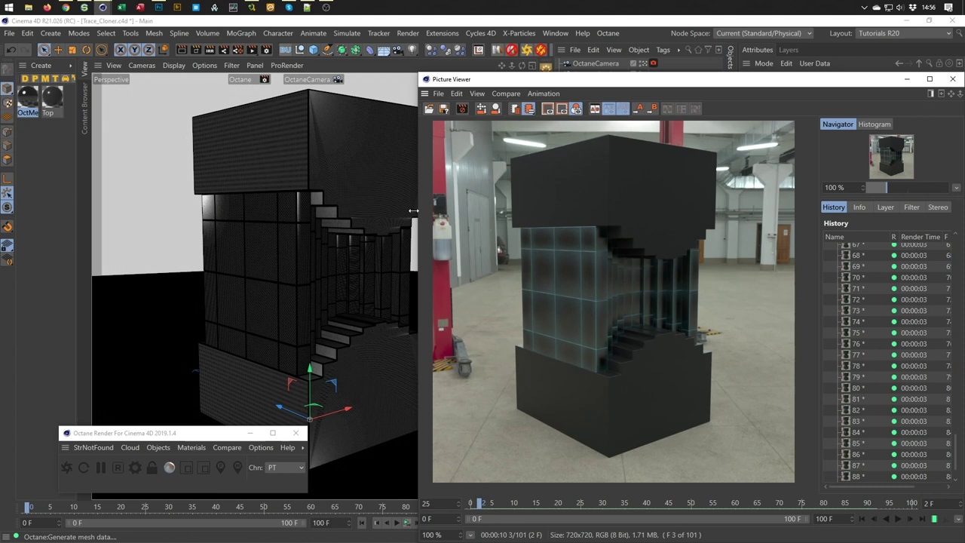
{"action": "left_click", "coordinate": [462, 108]}
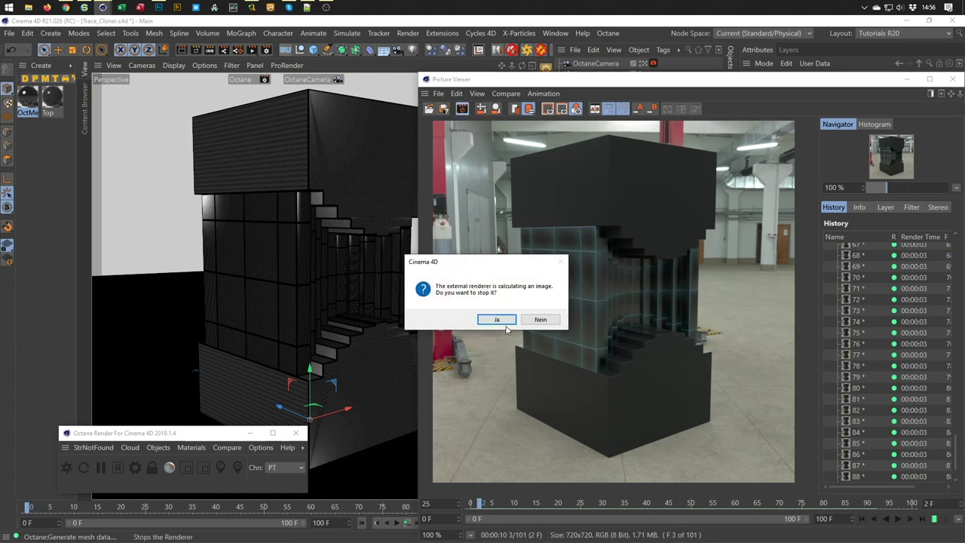
{"action": "left_click", "coordinate": [497, 320]}
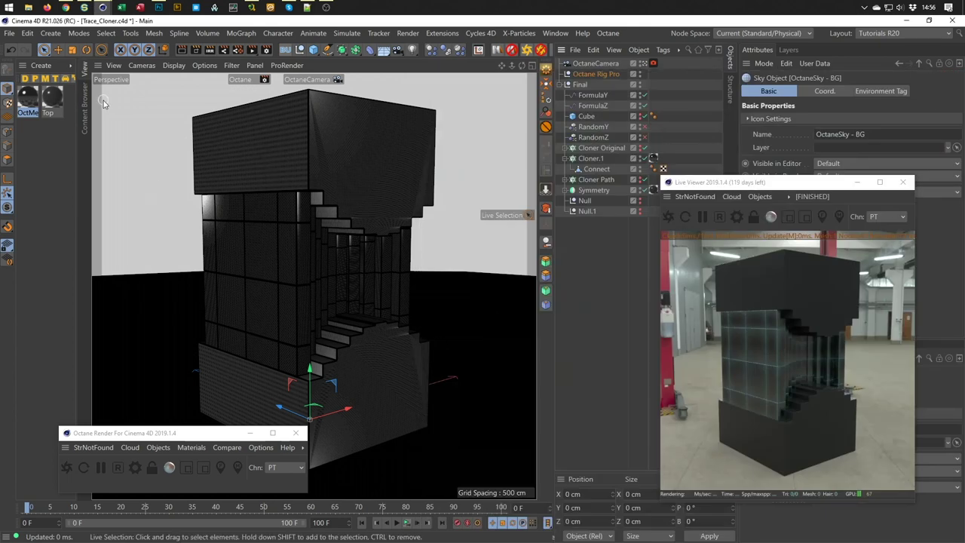
Reopen the Octane node editor and wire RgbSpectrum directly into OctMetal's Diffuse input.
{"action": "left_click", "coordinate": [147, 448]}
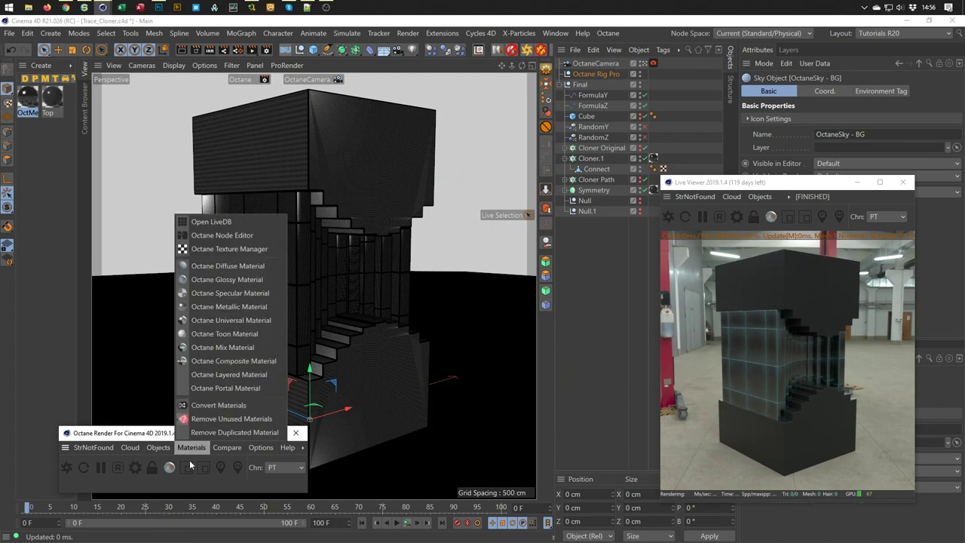
{"action": "left_click", "coordinate": [222, 235]}
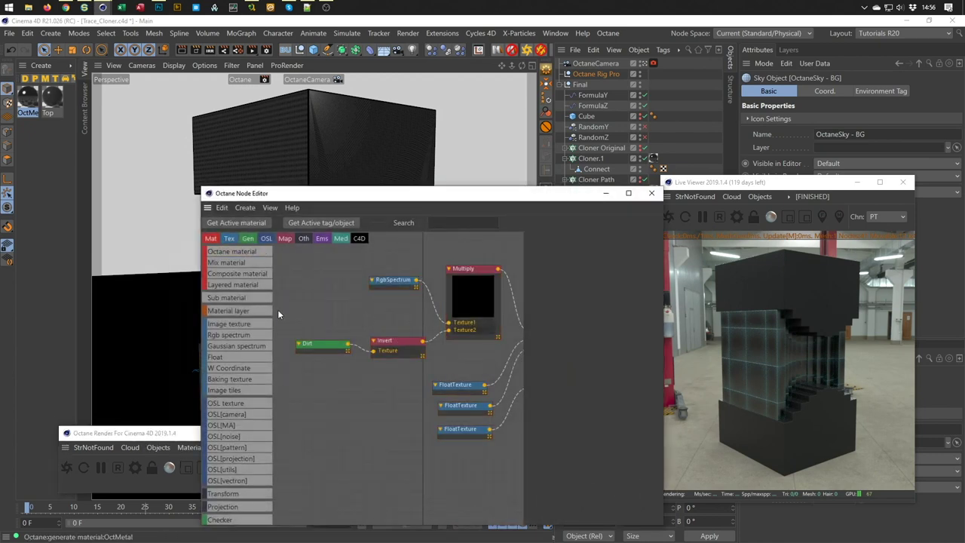
{"action": "middle_click_drag", "start_coordinate": [392, 286], "coordinate": [282, 292]}
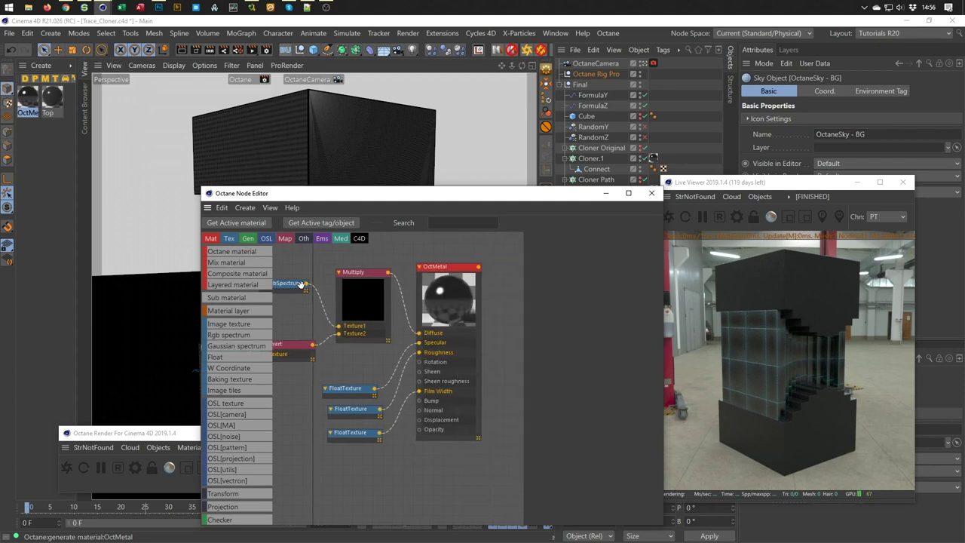
{"action": "left_click_drag", "start_coordinate": [307, 284], "coordinate": [422, 334]}
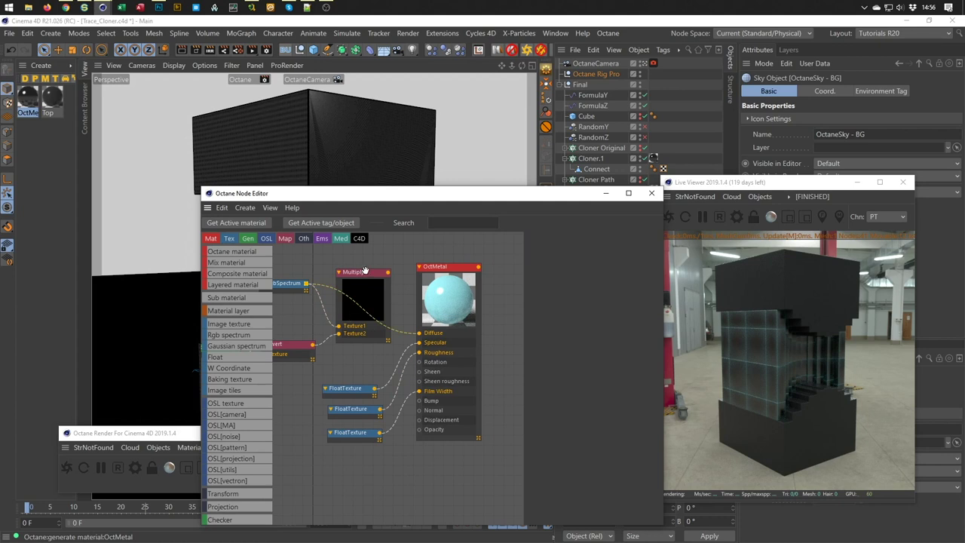
Delete the Multiply node and its Invert input using Select Hierarchy.
{"action": "left_click", "coordinate": [364, 271]}
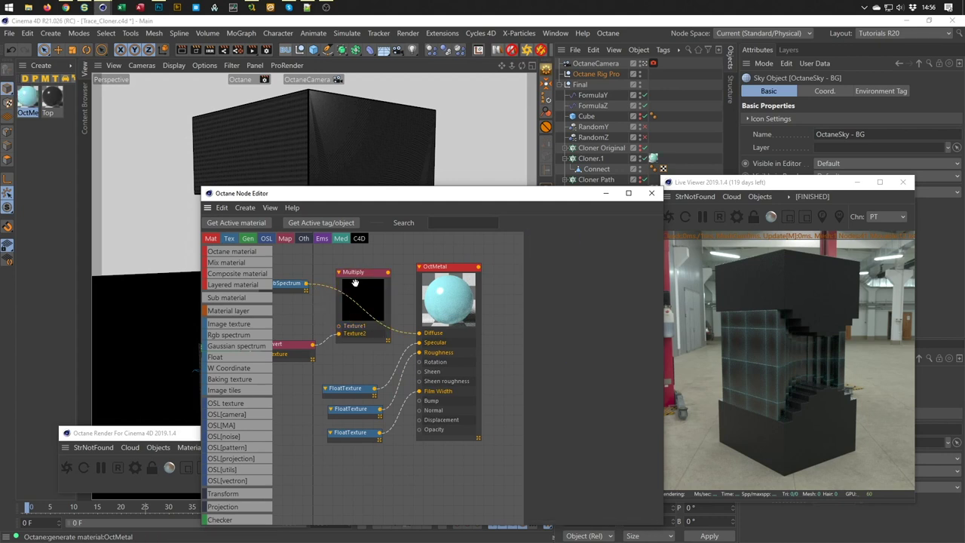
{"action": "right_click", "coordinate": [367, 278]}
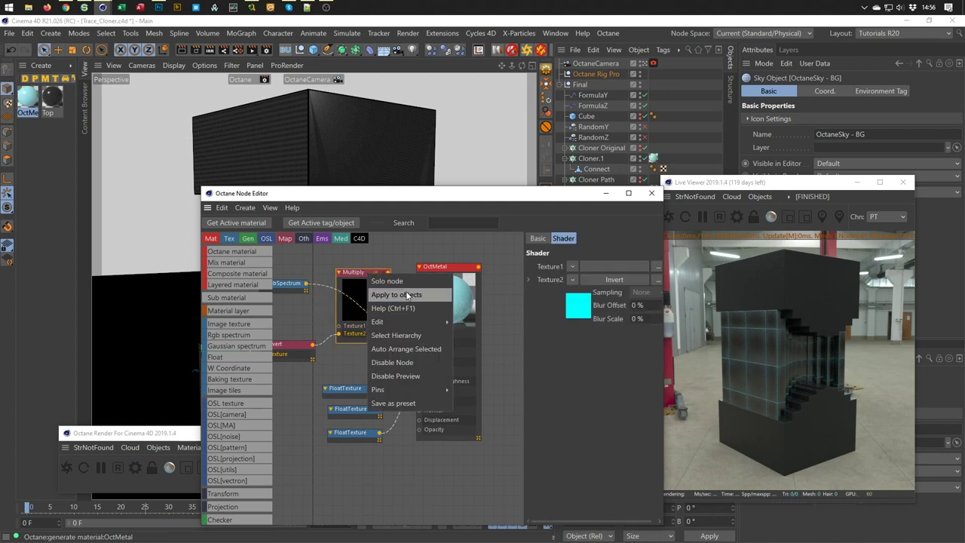
{"action": "left_click", "coordinate": [421, 336]}
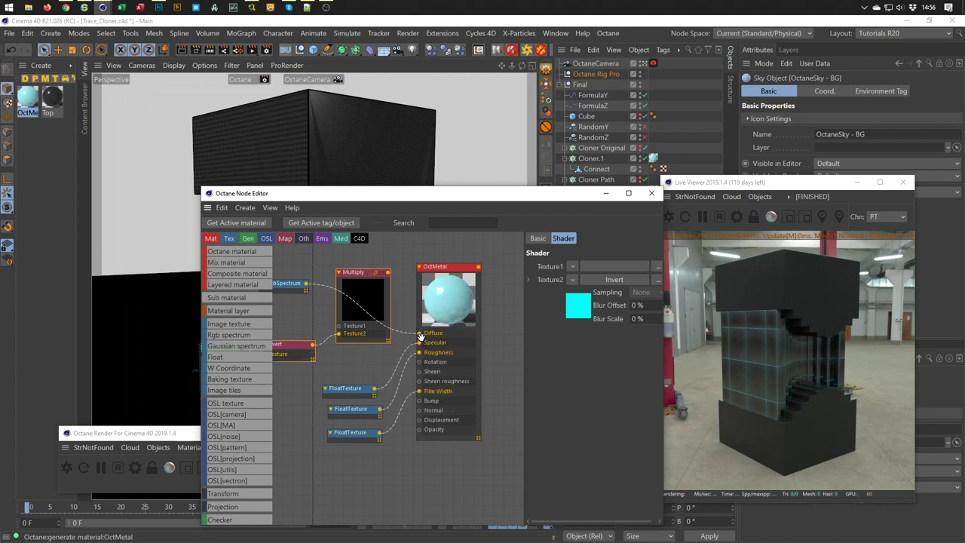
{"action": "key", "text": "Delete"}
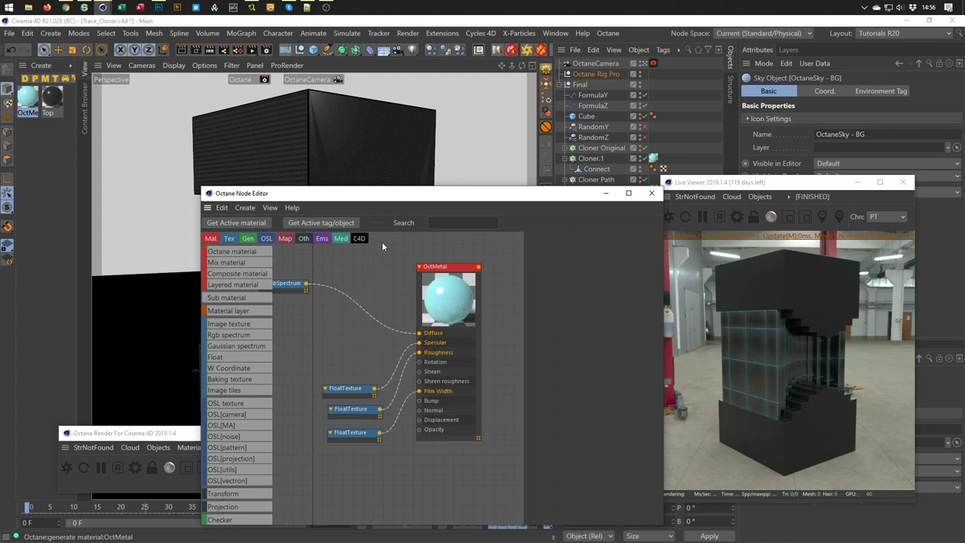
Darken the RgbSpectrum colour to a neutral grey at V 14% and close the editor windows.
{"action": "left_click", "coordinate": [304, 288]}
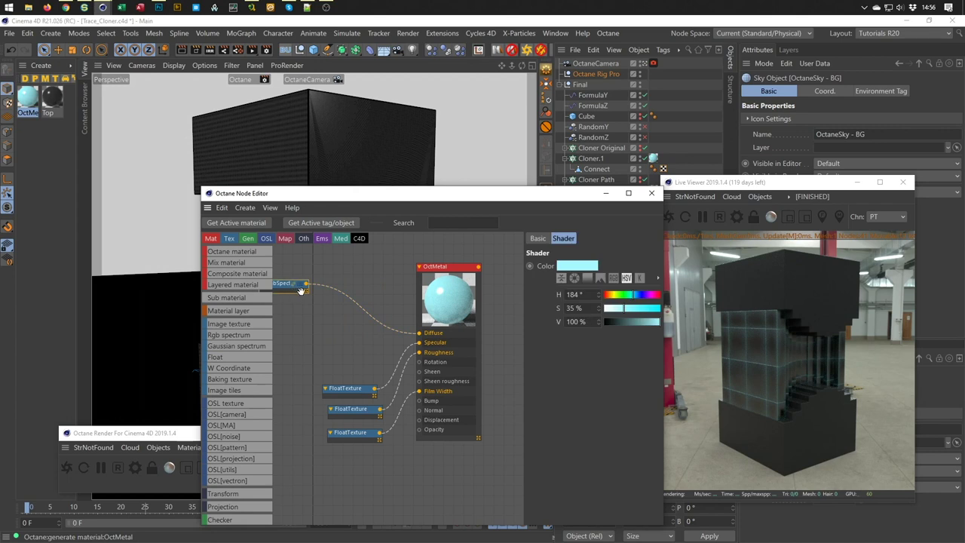
{"action": "mouse_move", "coordinate": [625, 324]}
{"action": "left_mouse_down"}
{"action": "mouse_move", "coordinate": [663, 309]}
{"action": "mouse_move", "coordinate": [594, 310]}
{"action": "mouse_move", "coordinate": [612, 324]}
{"action": "left_mouse_up"}
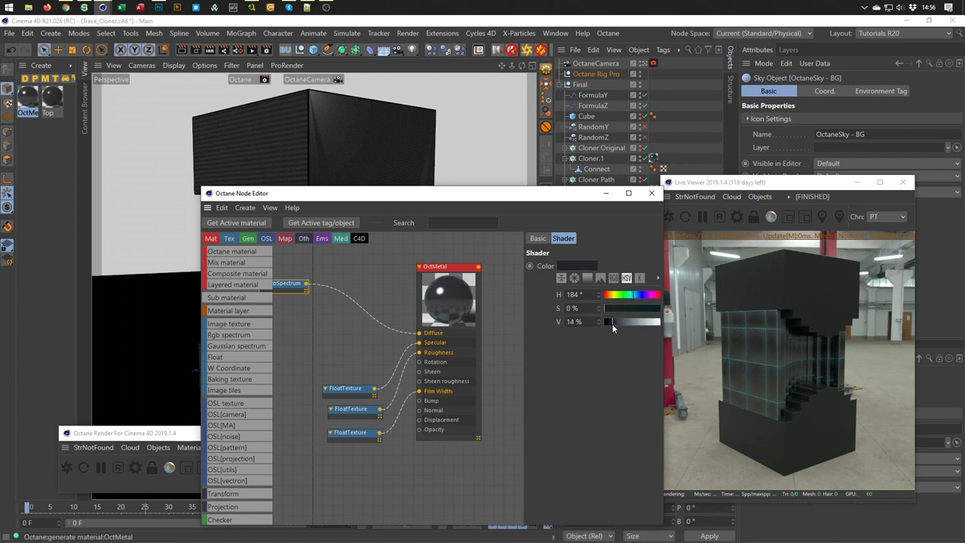
{"action": "left_click", "coordinate": [651, 193]}
{"action": "left_click", "coordinate": [297, 433]}
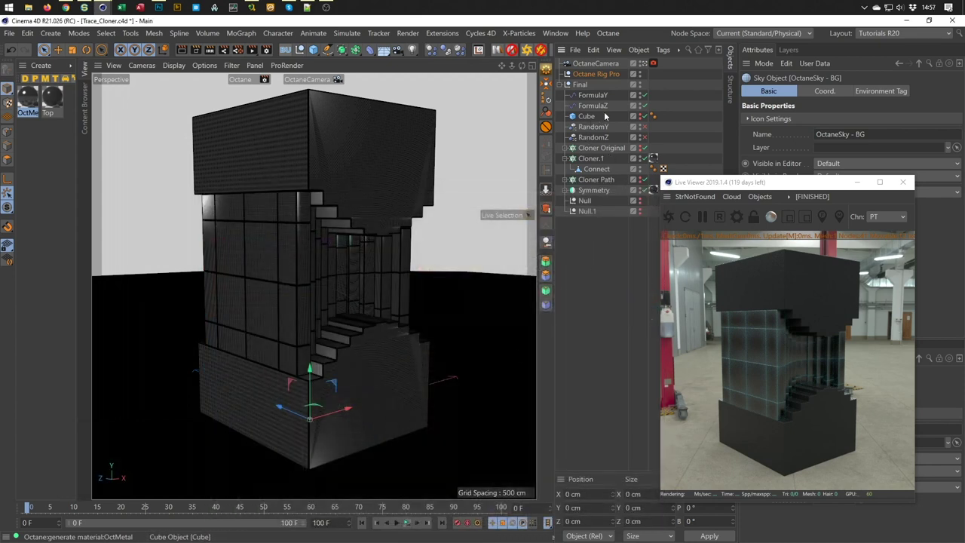
Hide Cloner.1 and Symmetry so only the Connect wall shows, and protect OctaneCamera with a Protection tag.
{"action": "left_click_drag", "start_coordinate": [777, 185], "coordinate": [811, 179]}
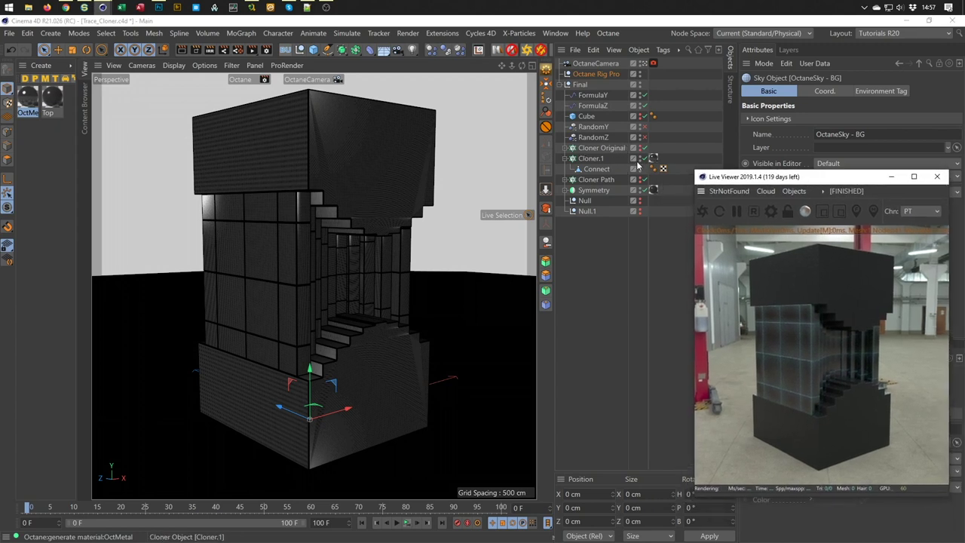
{"action": "left_click", "coordinate": [596, 169]}
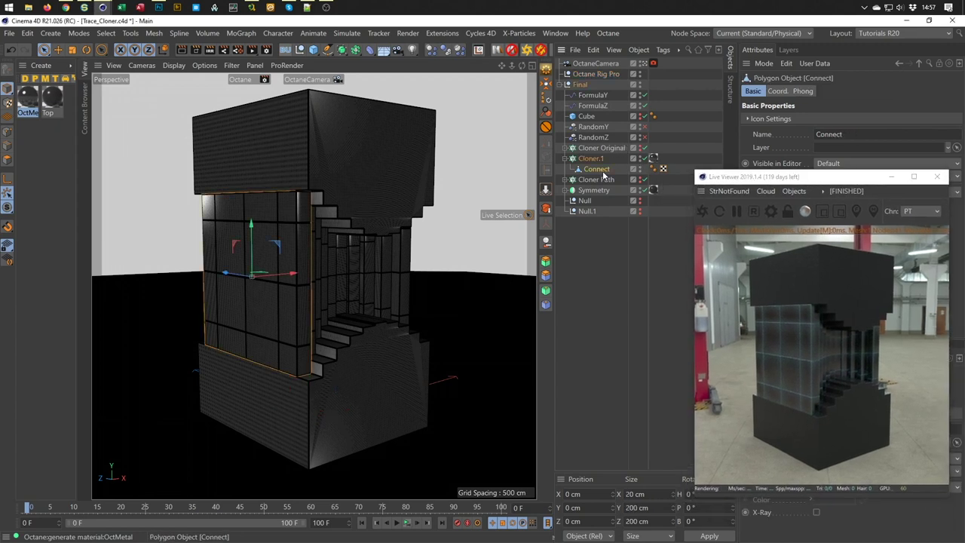
{"action": "left_click", "coordinate": [645, 159]}
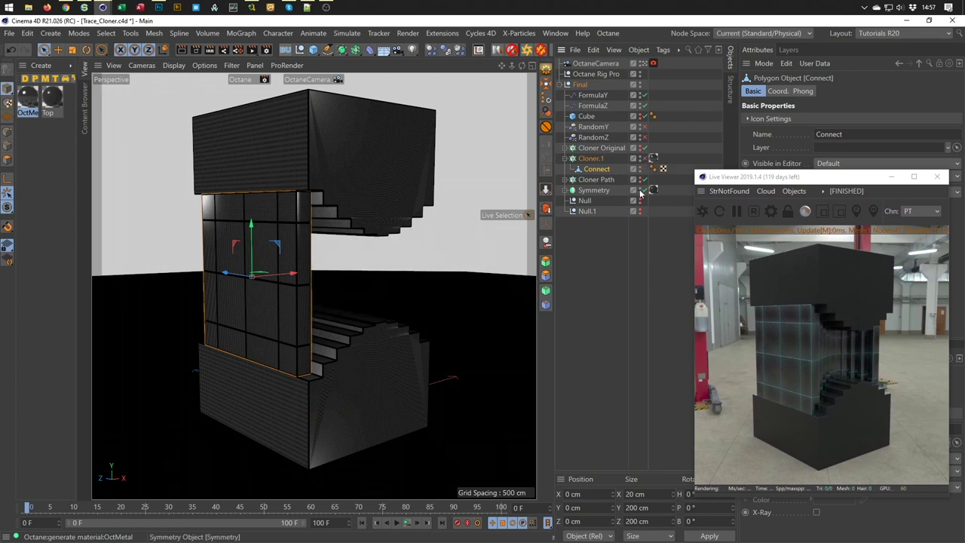
{"action": "left_click", "coordinate": [640, 193]}
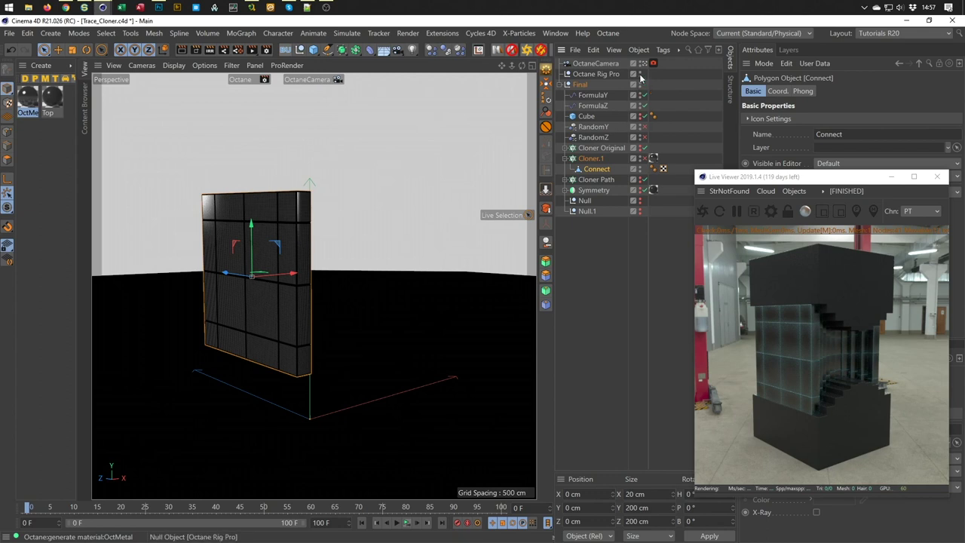
{"action": "left_click", "coordinate": [584, 65]}
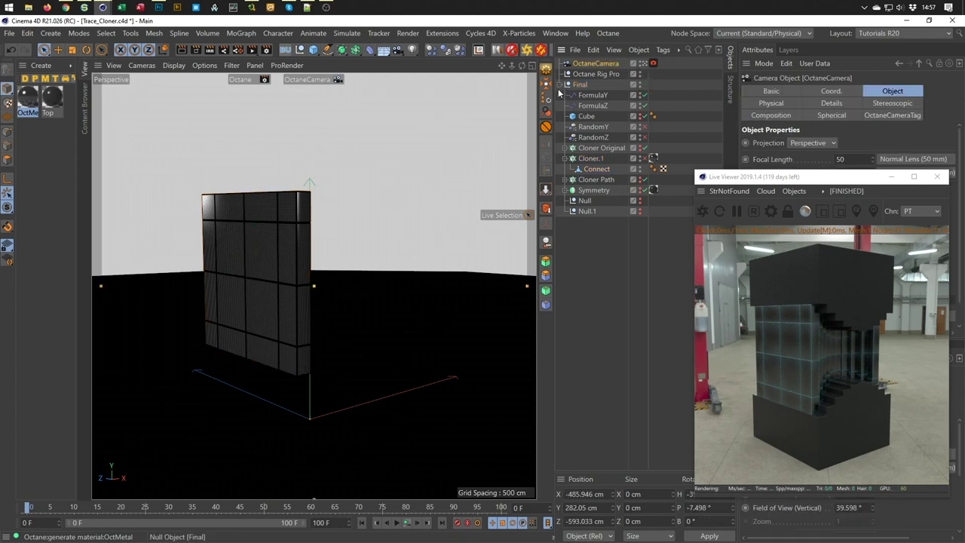
{"action": "left_click", "coordinate": [546, 126]}
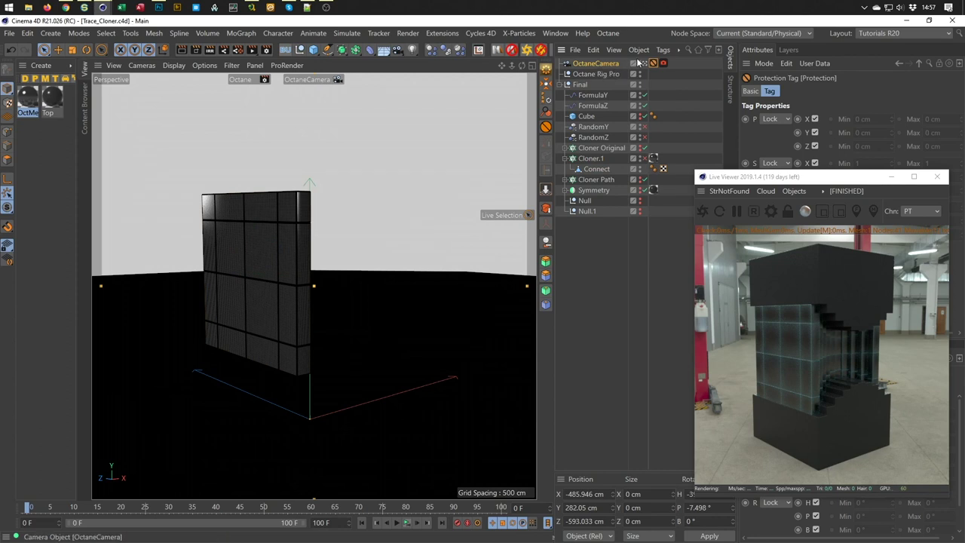
Switch to the Default Camera and zoom in on the wall's bevelled corner.
{"action": "left_click", "coordinate": [653, 64]}
{"action": "mouse_move", "coordinate": [241, 269]}
{"action": "left_mouse_down", "text": "alt"}
{"action": "mouse_move", "coordinate": [273, 270]}
{"action": "mouse_move", "coordinate": [267, 226]}
{"action": "left_mouse_up", "text": "alt"}
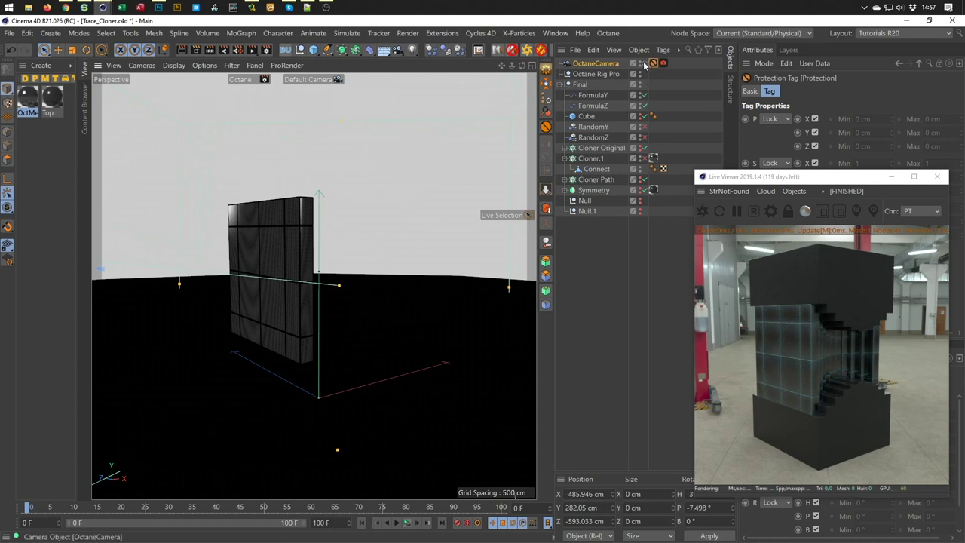
{"action": "scroll", "coordinate": [282, 200], "scroll_direction": "up", "scroll_amount": 4}
{"action": "left_click_drag", "start_coordinate": [273, 231], "coordinate": [337, 274], "text": "alt"}
{"action": "scroll", "coordinate": [422, 248], "scroll_direction": "up", "scroll_amount": 3}
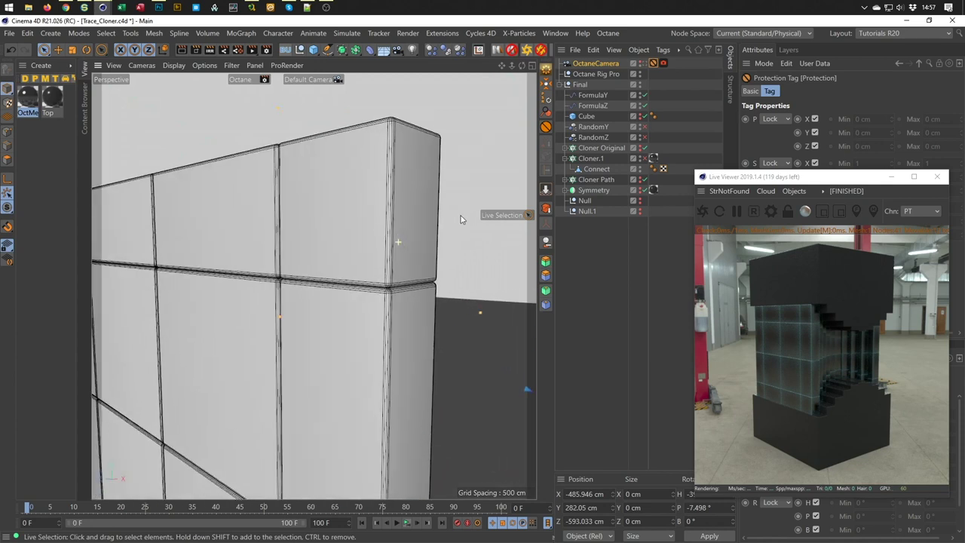
{"action": "scroll", "coordinate": [410, 240], "scroll_direction": "up", "scroll_amount": 3}
{"action": "scroll", "coordinate": [399, 230], "scroll_direction": "up", "scroll_amount": 3}
{"action": "scroll", "coordinate": [392, 256], "scroll_direction": "down", "scroll_amount": 2}
{"action": "scroll", "coordinate": [380, 324], "scroll_direction": "down", "scroll_amount": 3}
{"action": "scroll", "coordinate": [354, 331], "scroll_direction": "down", "scroll_amount": 3}
{"action": "scroll", "coordinate": [333, 309], "scroll_direction": "down", "scroll_amount": 2}
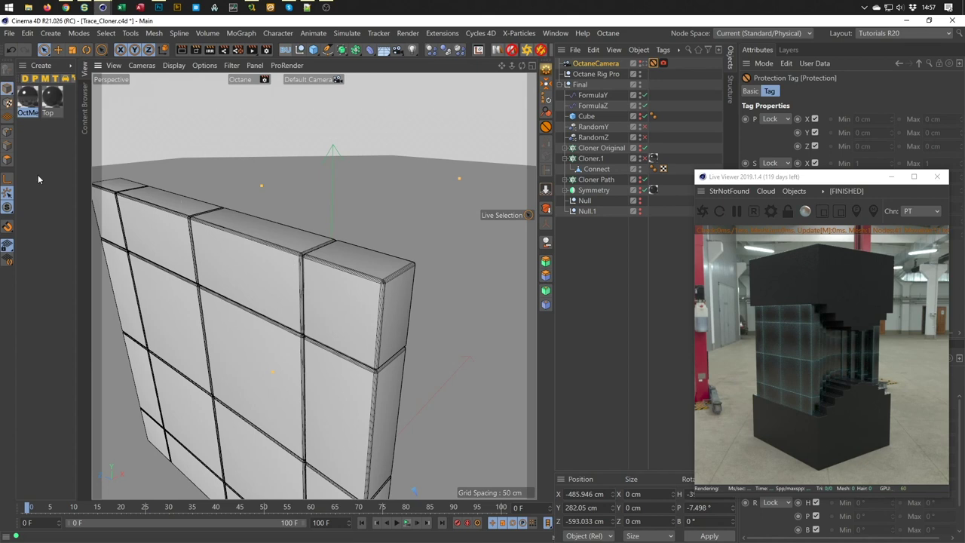
Select all 72 polygons of the Connect wall in polygon mode.
{"action": "left_click", "coordinate": [7, 160]}
{"action": "right_click", "coordinate": [327, 164]}
{"action": "left_click", "coordinate": [333, 180]}
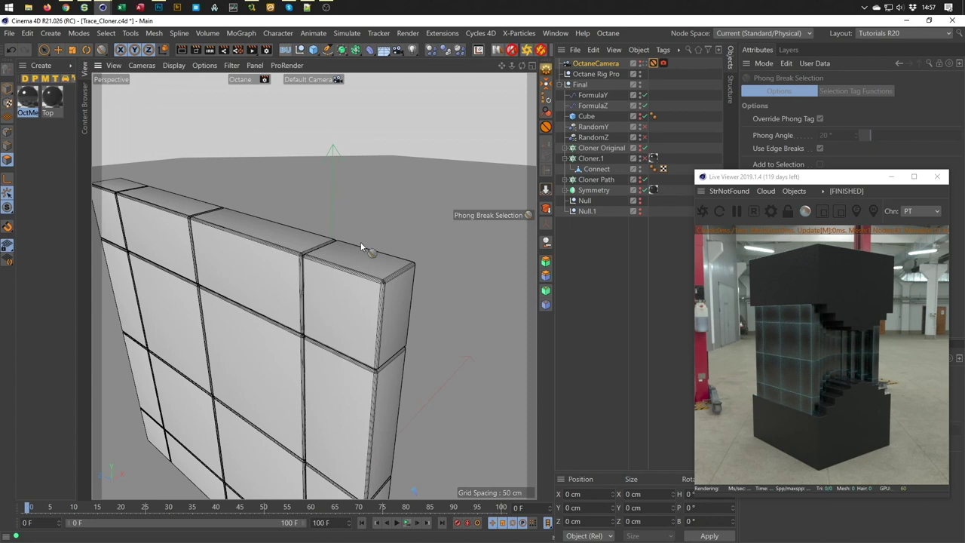
{"action": "left_click", "coordinate": [598, 169]}
{"action": "left_click", "coordinate": [392, 302]}
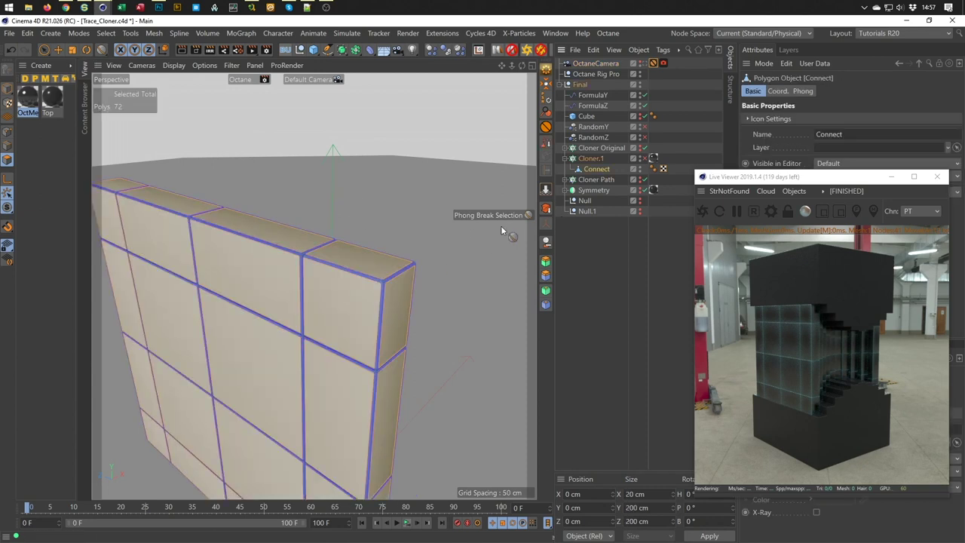
{"action": "mouse_move", "coordinate": [446, 253]}
{"action": "left_mouse_down", "text": "alt"}
{"action": "mouse_move", "coordinate": [411, 322]}
{"action": "mouse_move", "coordinate": [384, 238]}
{"action": "mouse_move", "coordinate": [323, 244]}
{"action": "mouse_move", "coordinate": [430, 208]}
{"action": "mouse_move", "coordinate": [377, 226]}
{"action": "mouse_move", "coordinate": [326, 227]}
{"action": "mouse_move", "coordinate": [227, 206]}
{"action": "mouse_move", "coordinate": [411, 230]}
{"action": "mouse_move", "coordinate": [397, 306]}
{"action": "mouse_move", "coordinate": [392, 221]}
{"action": "mouse_move", "coordinate": [346, 264]}
{"action": "mouse_move", "coordinate": [443, 257]}
{"action": "left_mouse_up", "text": "alt"}
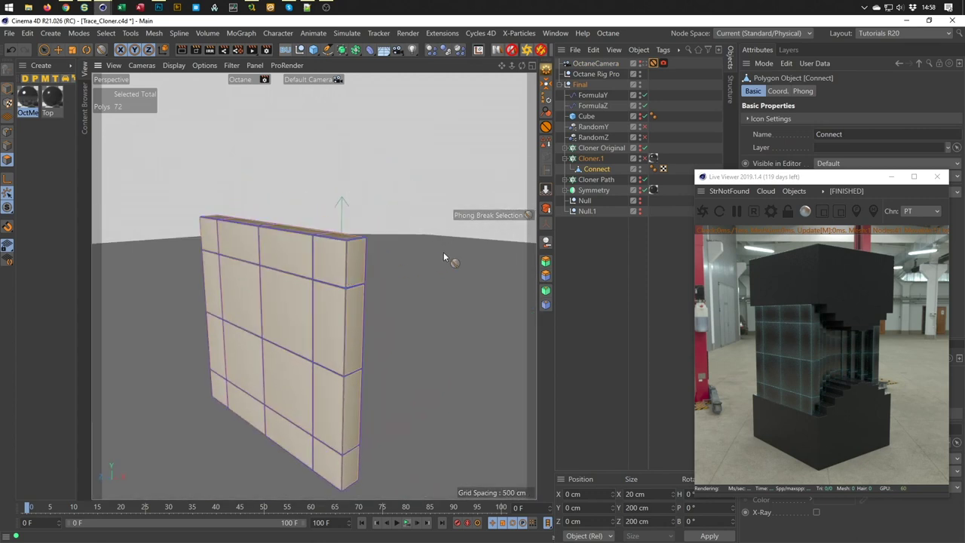
Bevel the wall's panel edges and save the scene with Ctrl+S.
{"action": "left_click_drag", "start_coordinate": [370, 263], "coordinate": [437, 248], "text": "alt"}
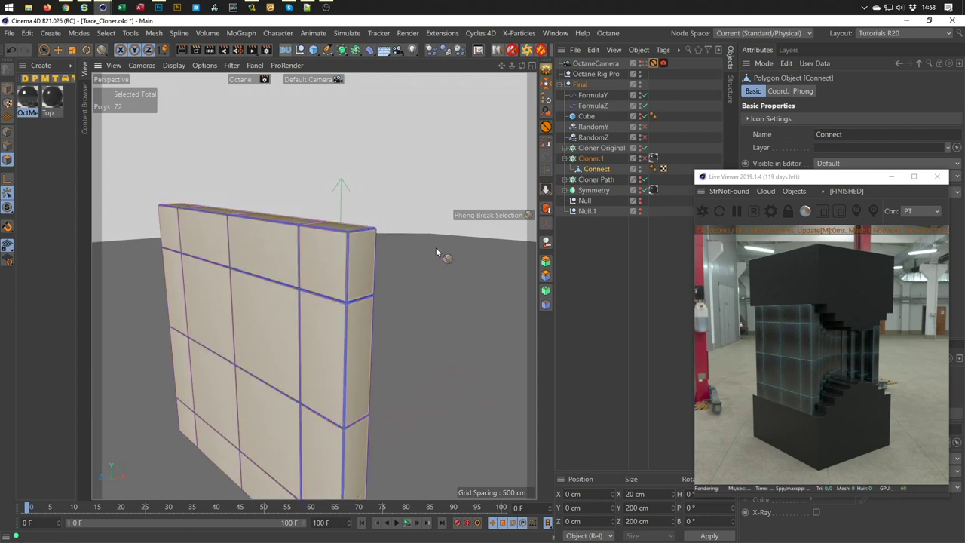
{"action": "right_click", "coordinate": [435, 247]}
{"action": "left_click", "coordinate": [436, 247]}
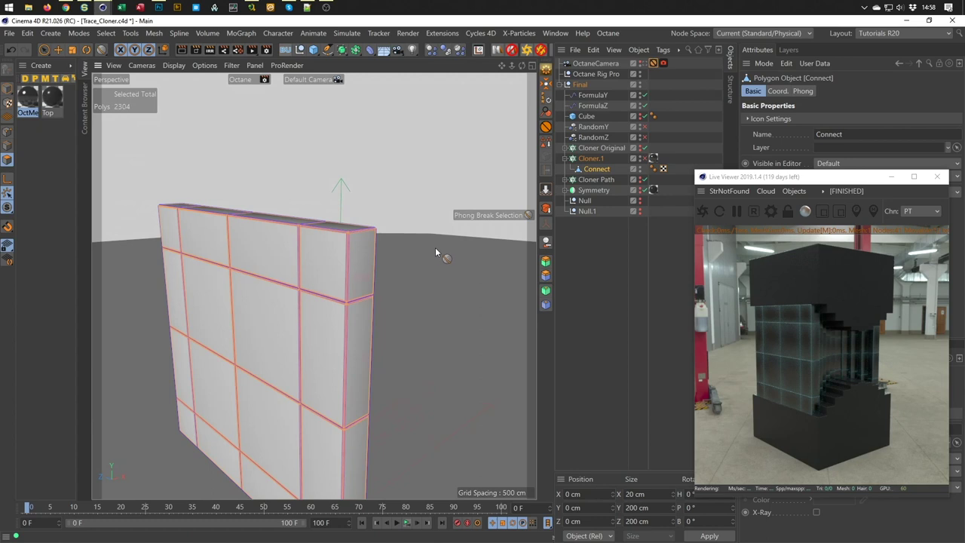
{"action": "key", "text": "ctrl+s"}
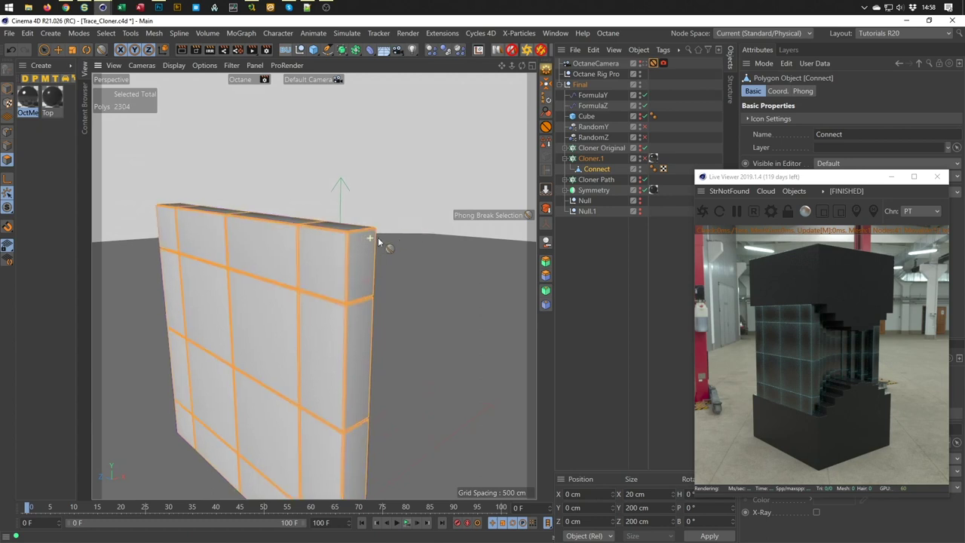
{"action": "scroll", "coordinate": [378, 237], "scroll_direction": "up", "scroll_amount": 3}
{"action": "left_click_drag", "start_coordinate": [351, 231], "coordinate": [342, 200], "text": "alt"}
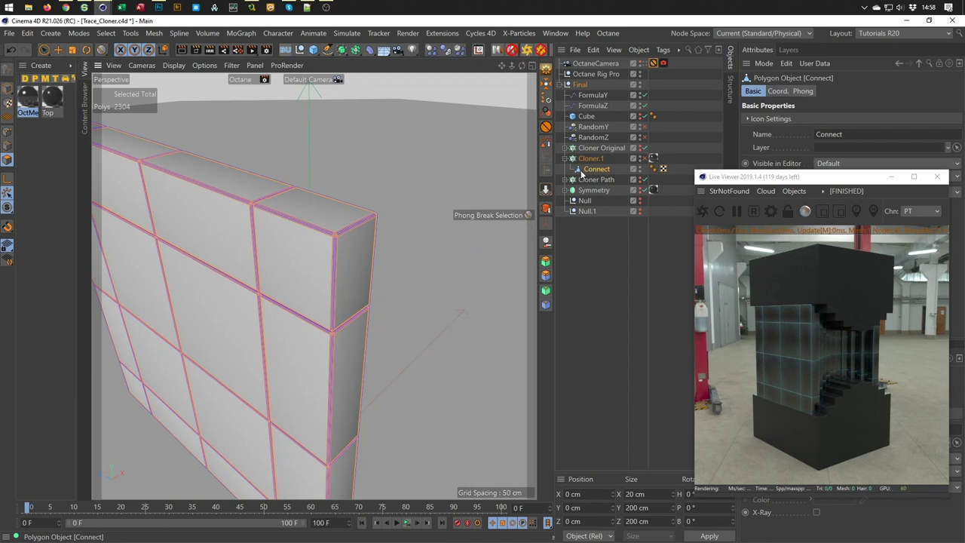
Store the bevel polygons as a Polygon Selection tag on Connect, returning to Live Selection in polygon mode.
{"action": "left_click", "coordinate": [546, 143]}
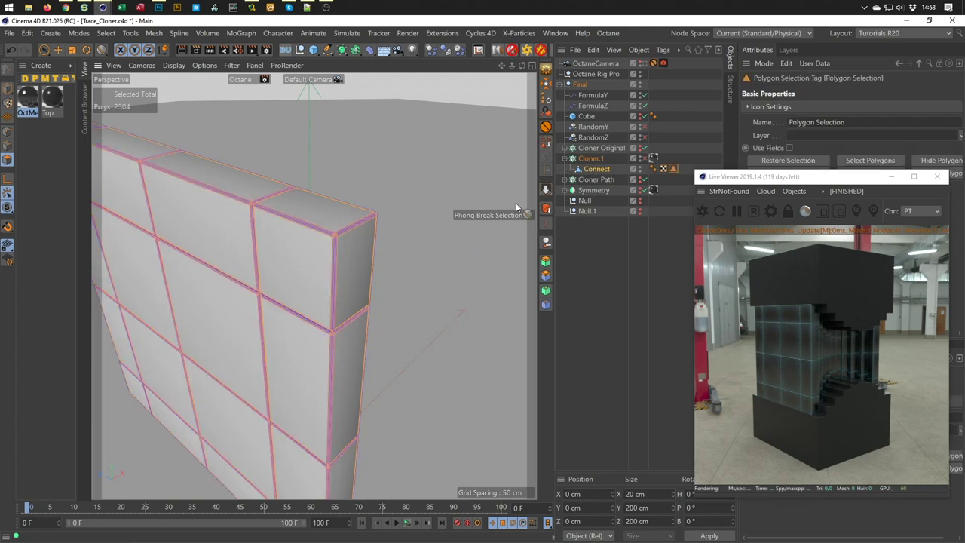
{"action": "left_click", "coordinate": [44, 50]}
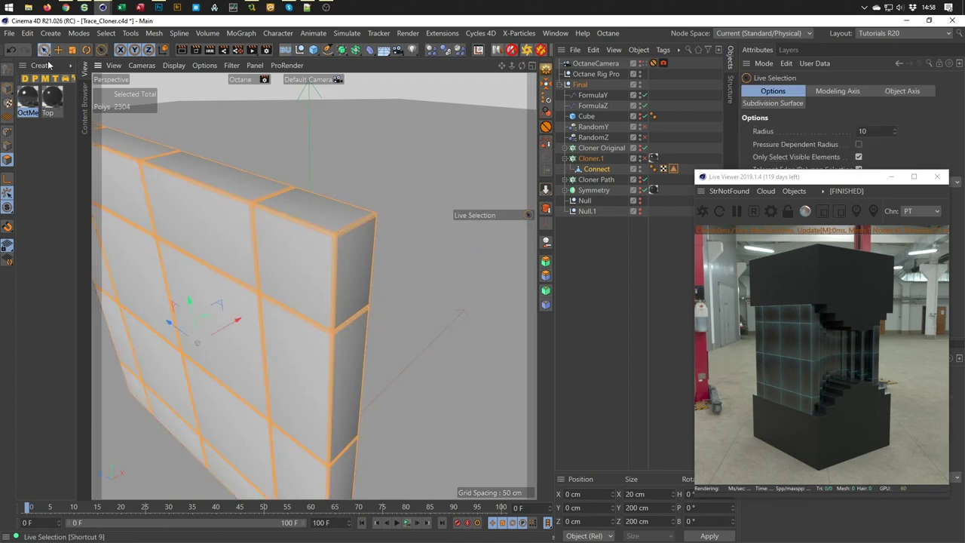
{"action": "left_click", "coordinate": [7, 89]}
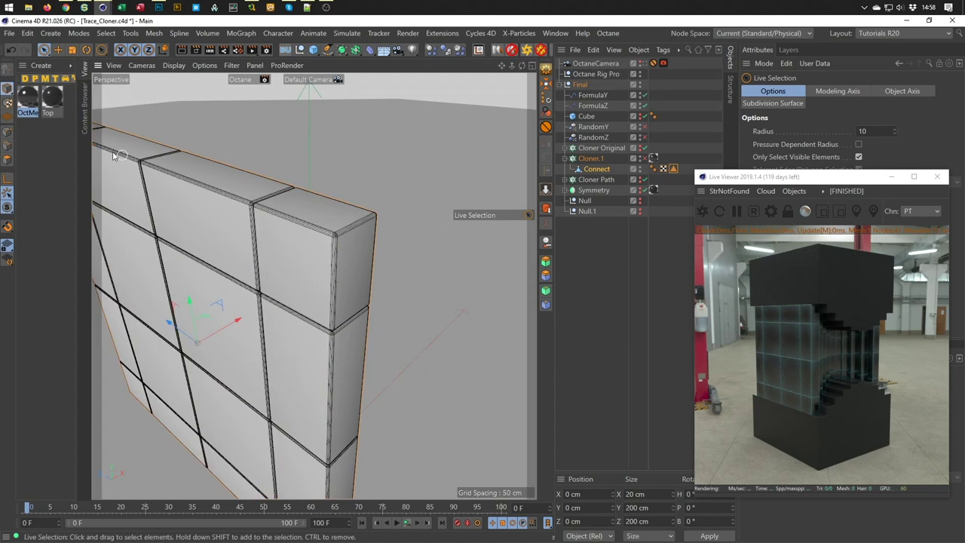
{"action": "left_click", "coordinate": [29, 102]}
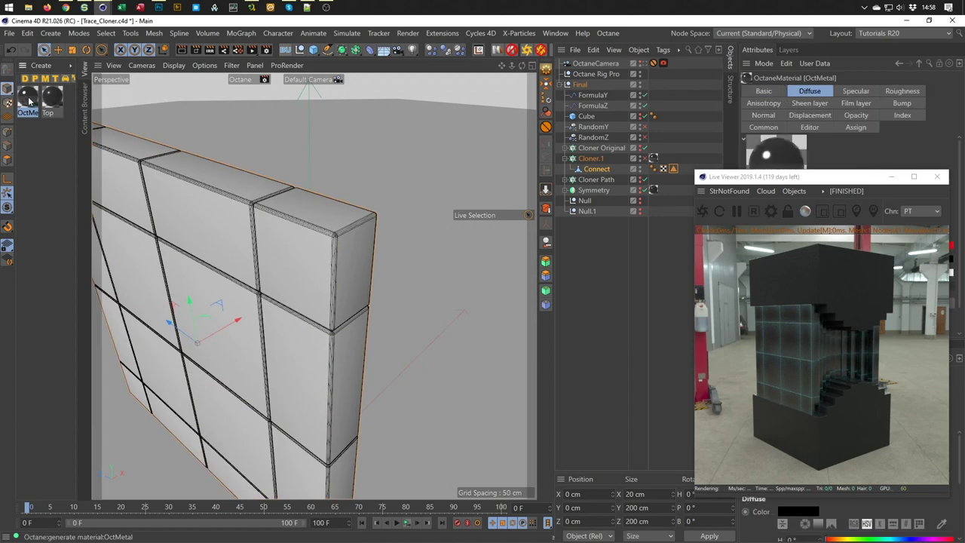
Duplicate OctMetal as OctMetal.1 and set its RgbSpectrum diffuse colour to pure white (V 100%).
{"action": "left_click_drag", "start_coordinate": [28, 102], "coordinate": [52, 144], "text": "ctrl"}
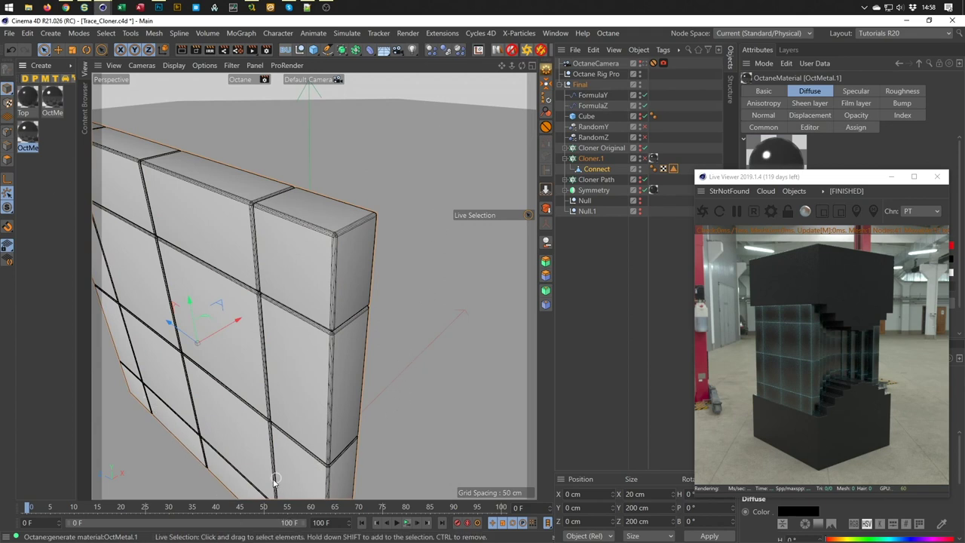
{"action": "double_click", "coordinate": [28, 133]}
{"action": "left_click", "coordinate": [185, 215]}
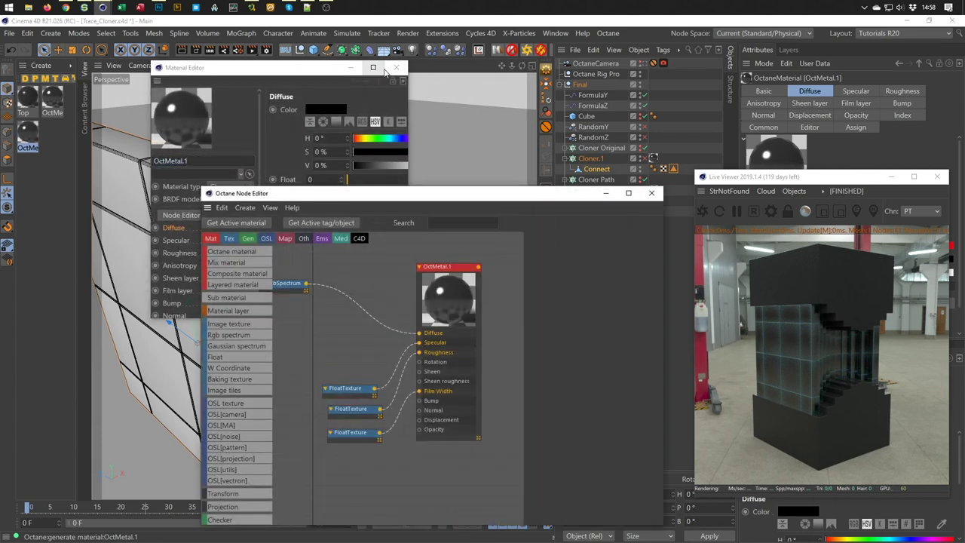
{"action": "left_click", "coordinate": [396, 67]}
{"action": "left_click", "coordinate": [287, 282]}
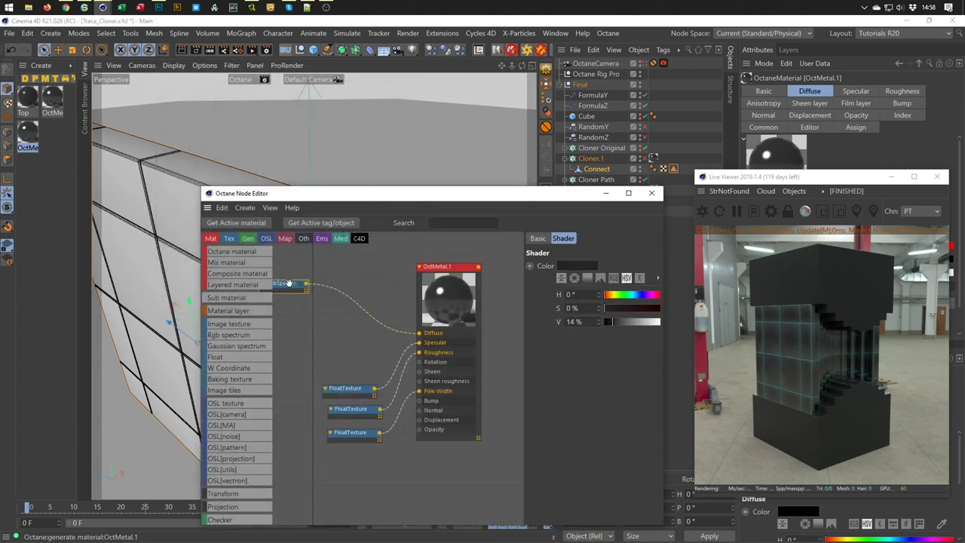
{"action": "left_click", "coordinate": [661, 322]}
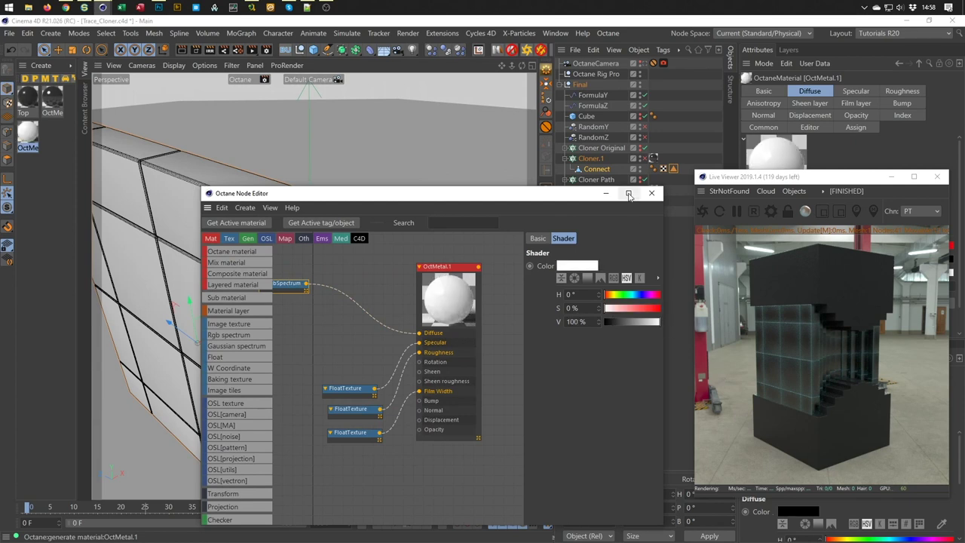
Apply OctMetal.1 to the Connect wall object.
{"action": "left_click_drag", "start_coordinate": [571, 189], "coordinate": [387, 209]}
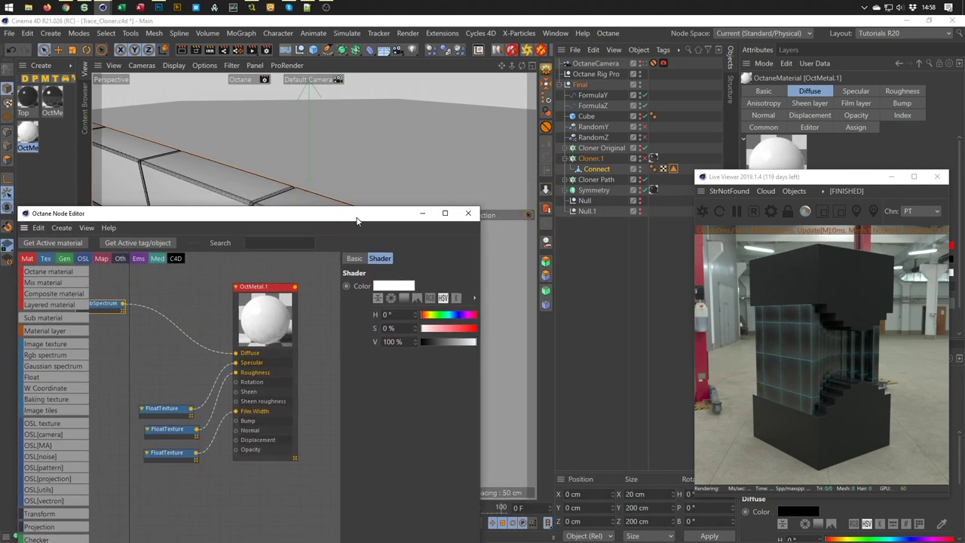
{"action": "left_click_drag", "start_coordinate": [29, 138], "coordinate": [673, 160]}
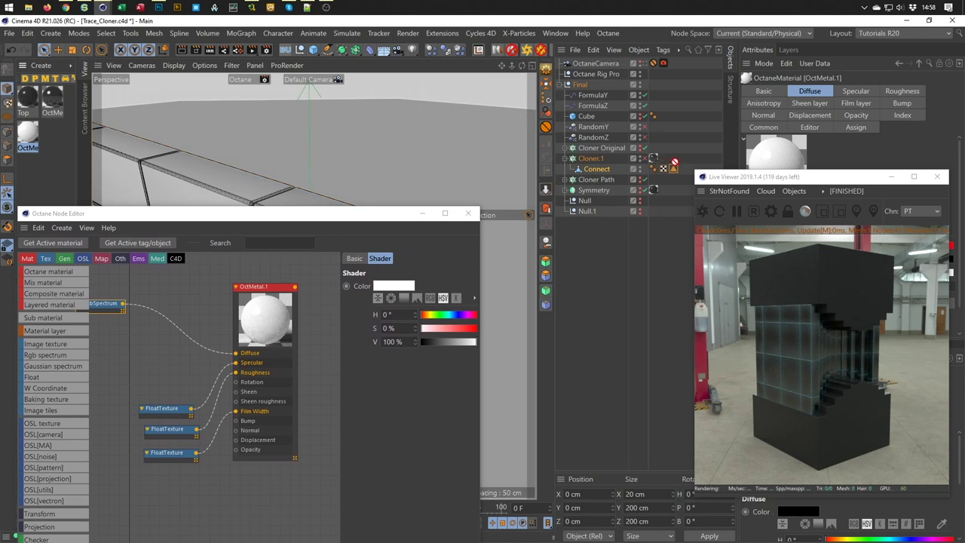
{"action": "mouse_move", "coordinate": [662, 169]}
{"action": "left_mouse_down"}
{"action": "mouse_move", "coordinate": [596, 172]}
{"action": "mouse_move", "coordinate": [609, 174]}
{"action": "left_mouse_up"}
Limit the OctMetal.1 tag to the stored Polygon Selection and close the Node Editor.
{"action": "left_click_drag", "start_coordinate": [767, 178], "coordinate": [710, 242]}
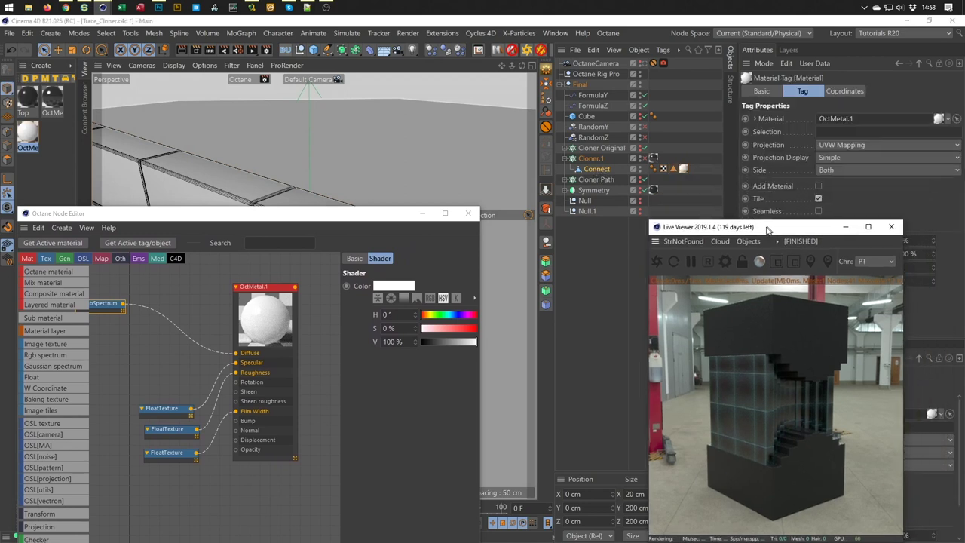
{"action": "left_click_drag", "start_coordinate": [654, 159], "coordinate": [666, 179]}
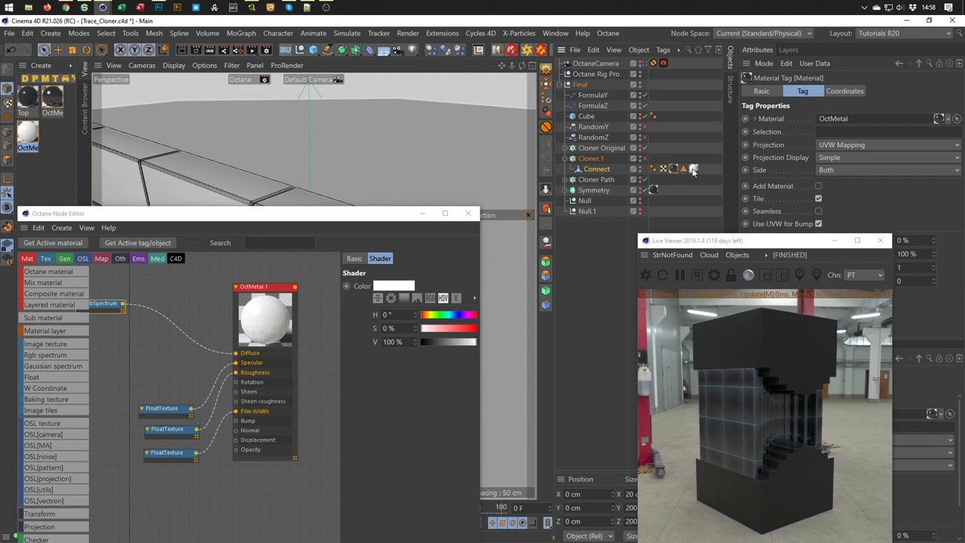
{"action": "left_click_drag", "start_coordinate": [684, 169], "coordinate": [829, 132]}
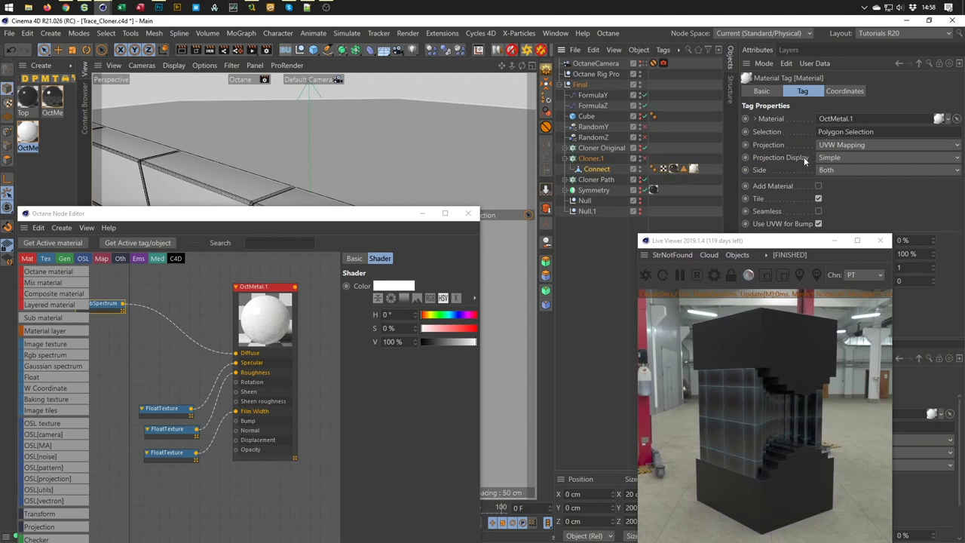
{"action": "left_click", "coordinate": [467, 214]}
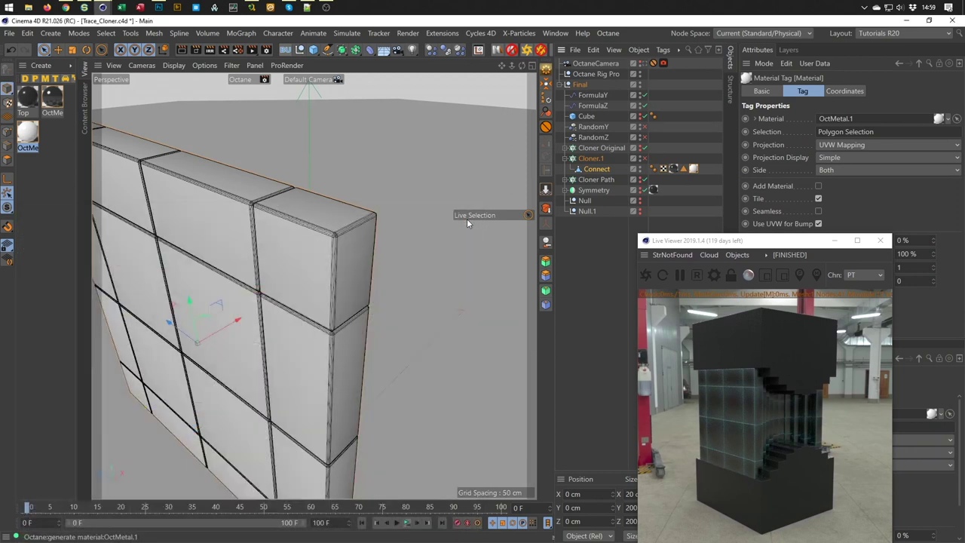
View through OctaneCamera and re-enable Symmetry and Cloner.1.
{"action": "left_click", "coordinate": [644, 279]}
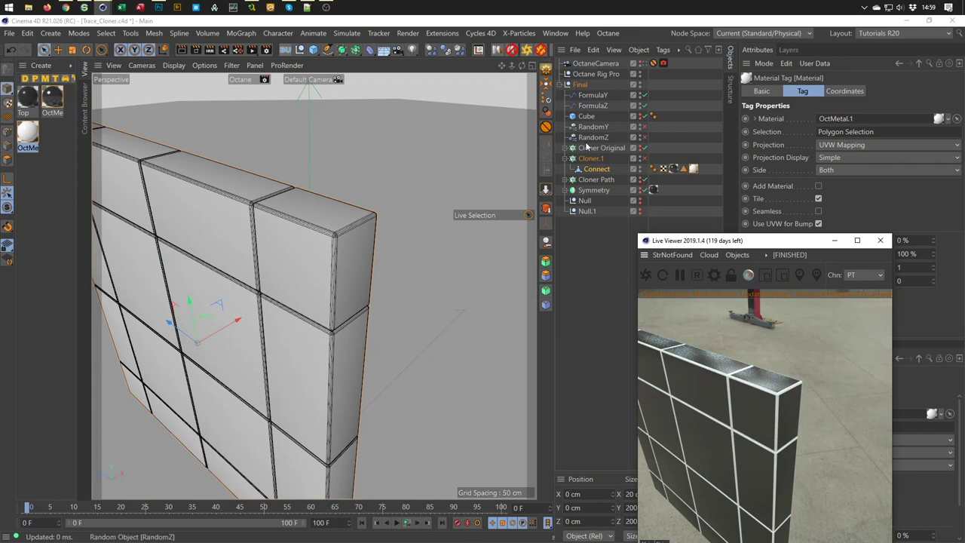
{"action": "left_click", "coordinate": [652, 63]}
{"action": "left_click", "coordinate": [653, 63]}
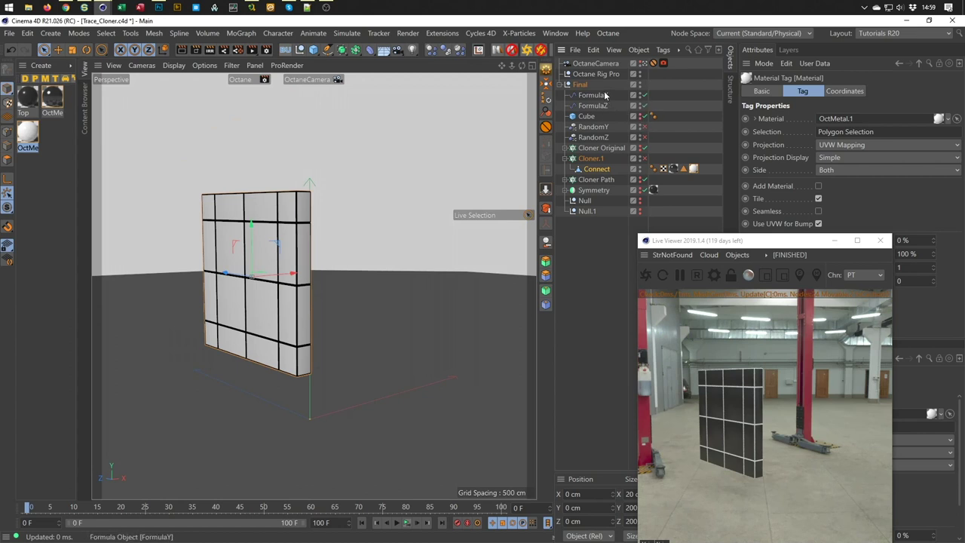
{"action": "left_click", "coordinate": [639, 190]}
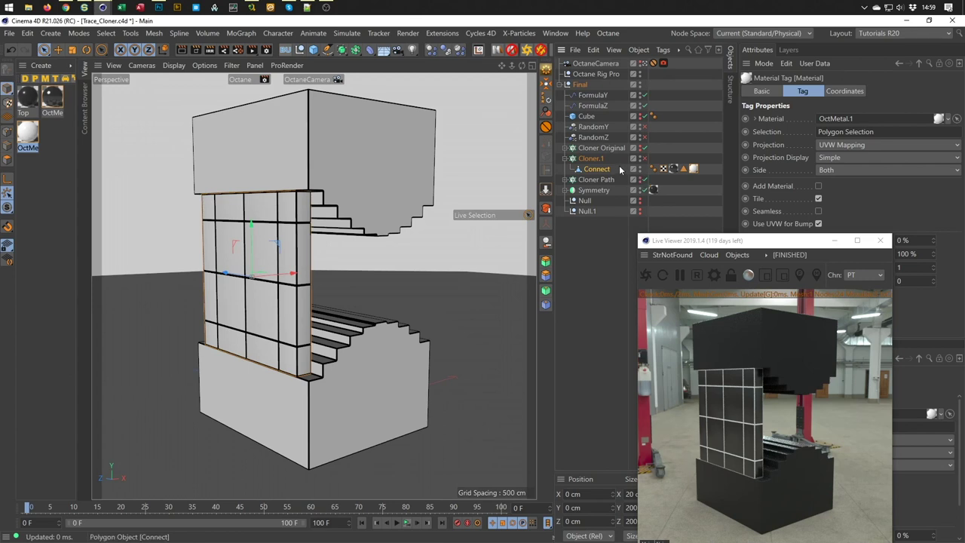
{"action": "left_click", "coordinate": [640, 158]}
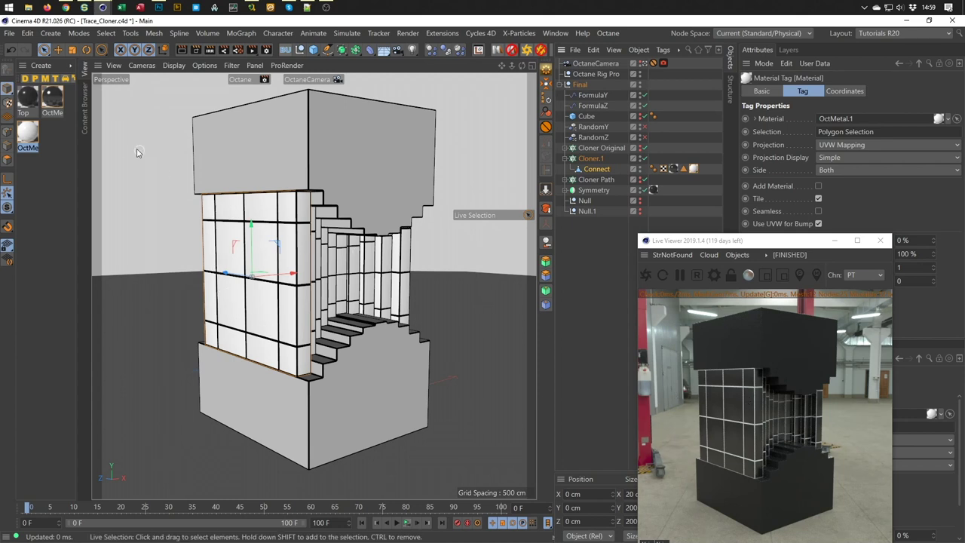
{"action": "left_click", "coordinate": [53, 102]}
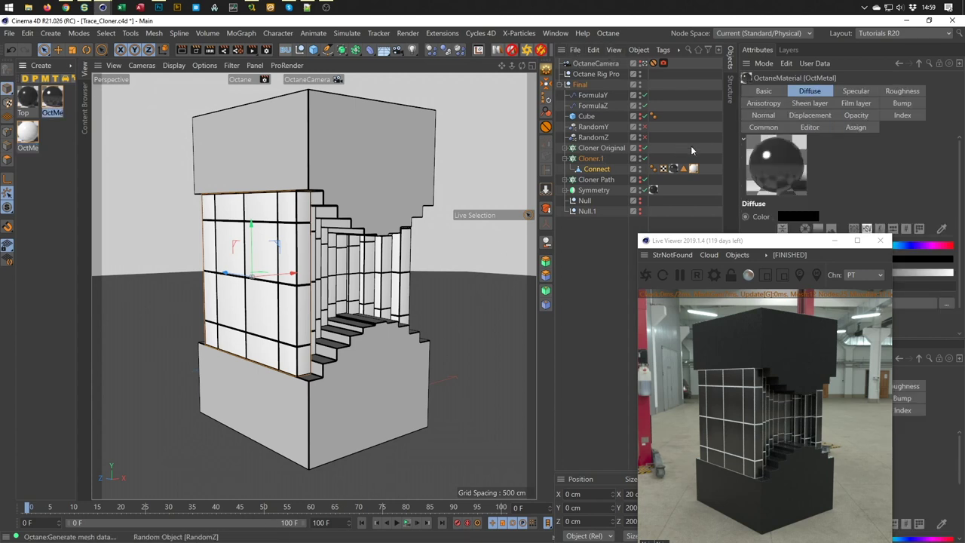
Open OctMetal's node graph and raise the material's Index to about 3.75.
{"action": "double_click", "coordinate": [53, 100]}
{"action": "left_click", "coordinate": [180, 215]}
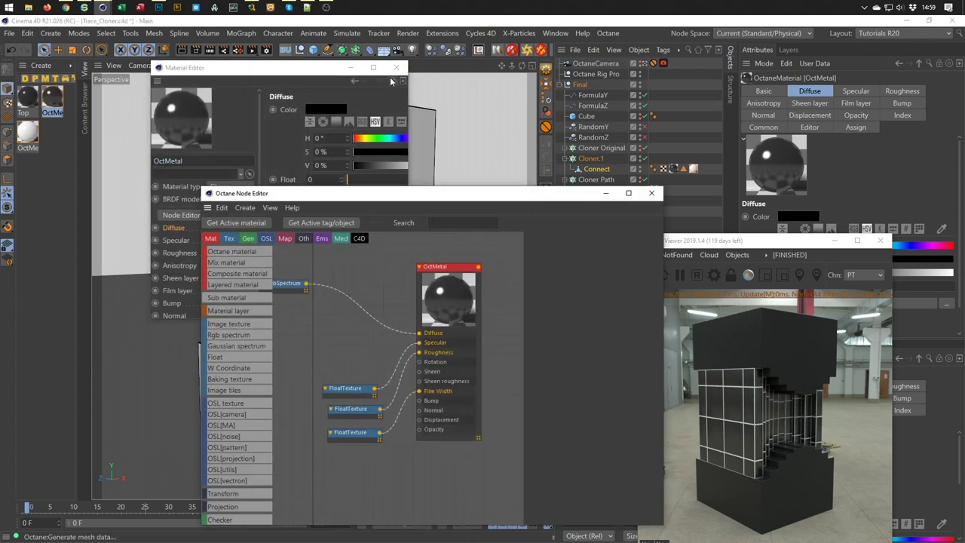
{"action": "left_click", "coordinate": [396, 67]}
{"action": "left_click", "coordinate": [292, 284]}
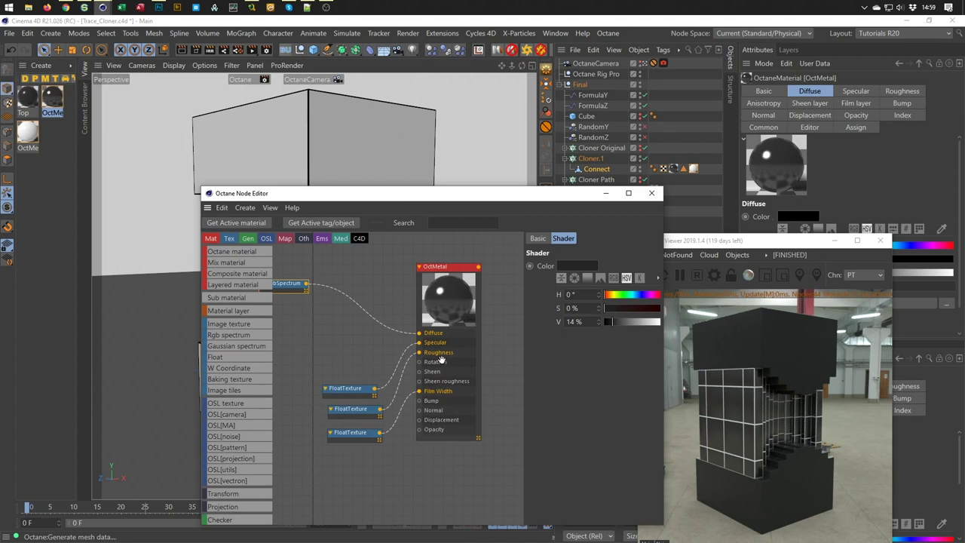
{"action": "left_click", "coordinate": [446, 267]}
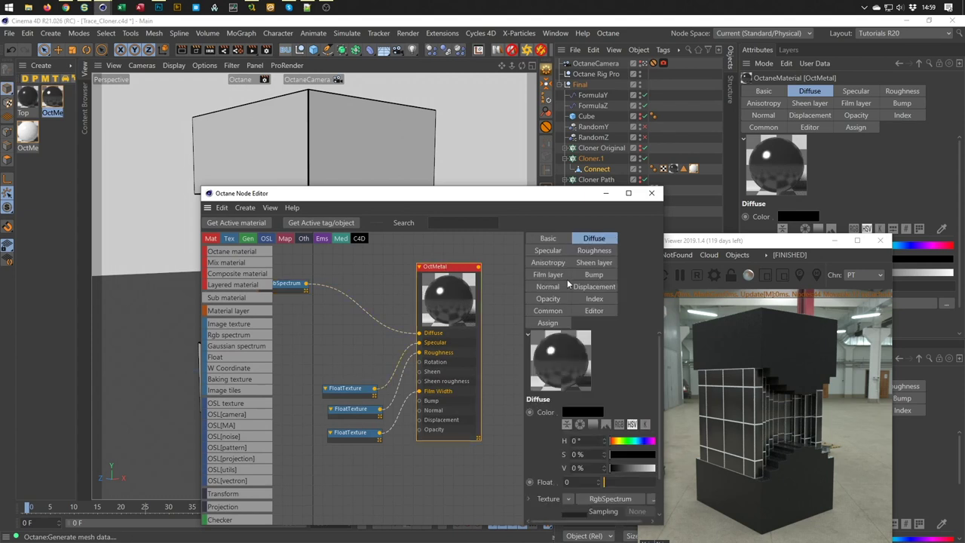
{"action": "left_click", "coordinate": [592, 299]}
{"action": "mouse_move", "coordinate": [614, 410]}
{"action": "left_mouse_down"}
{"action": "mouse_move", "coordinate": [602, 413]}
{"action": "mouse_move", "coordinate": [611, 414]}
{"action": "left_mouse_up"}
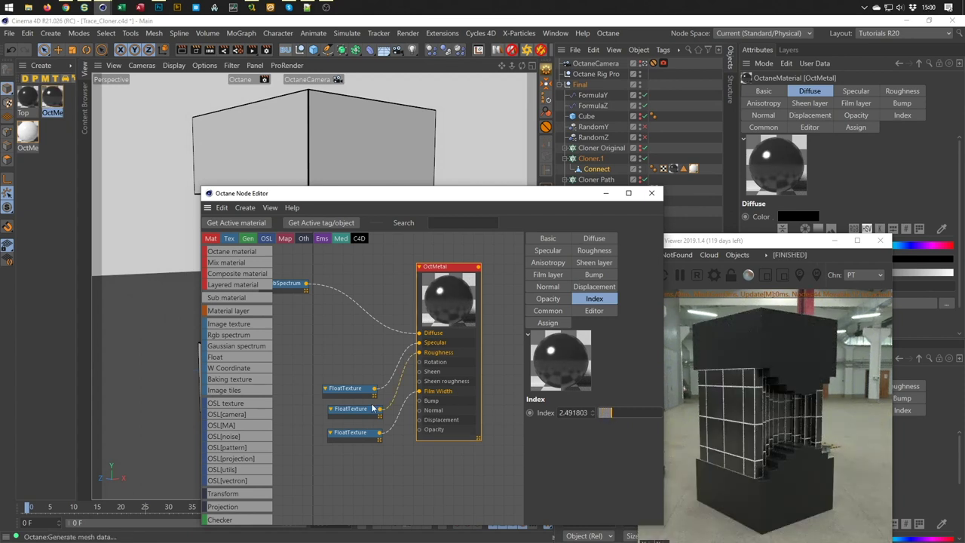
Set the third FloatTexture node's float to 0.078125 and move the Live Viewer higher.
{"action": "left_click", "coordinate": [359, 434]}
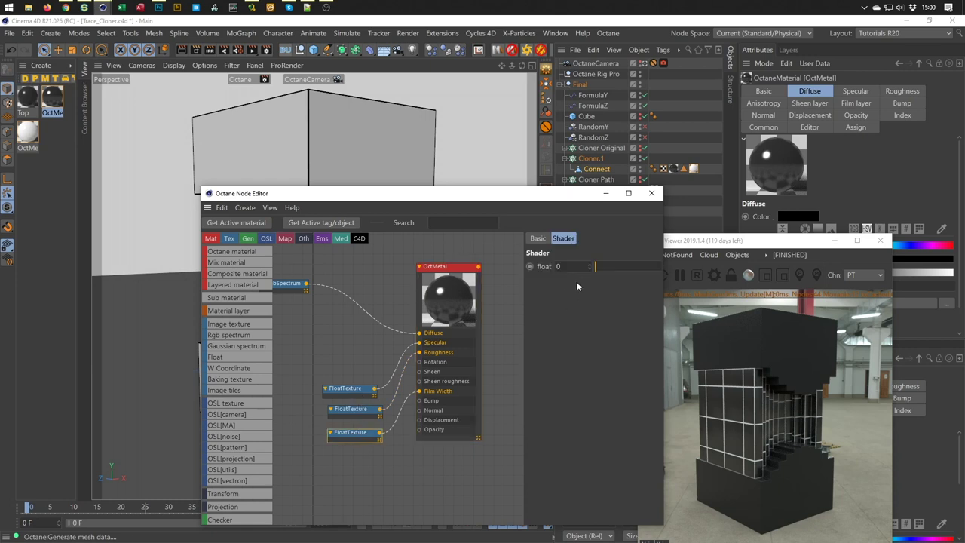
{"action": "left_click", "coordinate": [600, 268]}
{"action": "left_click_drag", "start_coordinate": [598, 266], "coordinate": [600, 270]}
{"action": "left_click", "coordinate": [744, 245]}
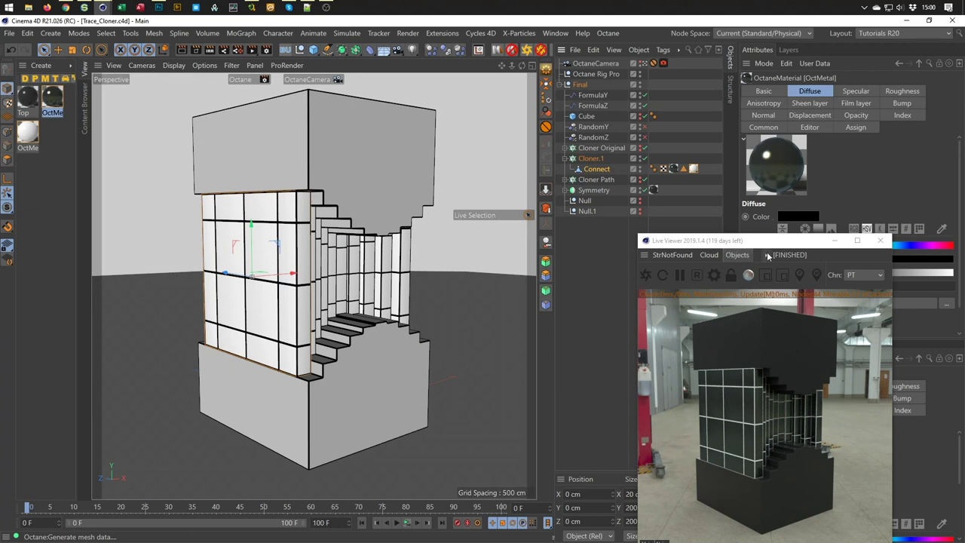
{"action": "mouse_move", "coordinate": [774, 247]}
{"action": "left_mouse_down"}
{"action": "mouse_move", "coordinate": [784, 204]}
{"action": "mouse_move", "coordinate": [771, 183]}
{"action": "left_mouse_up"}
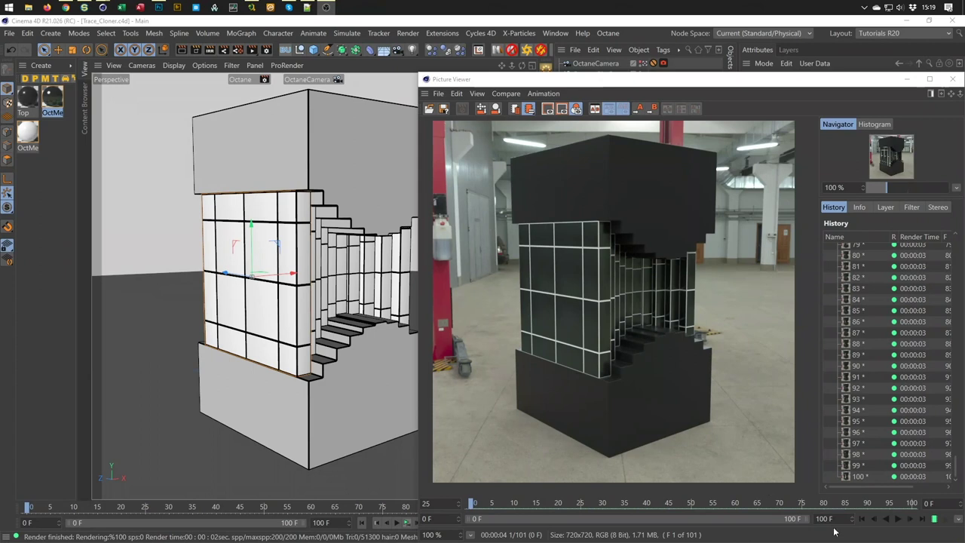
Play the 101-frame rendered animation in the Picture Viewer.
{"action": "left_click", "coordinate": [898, 518]}
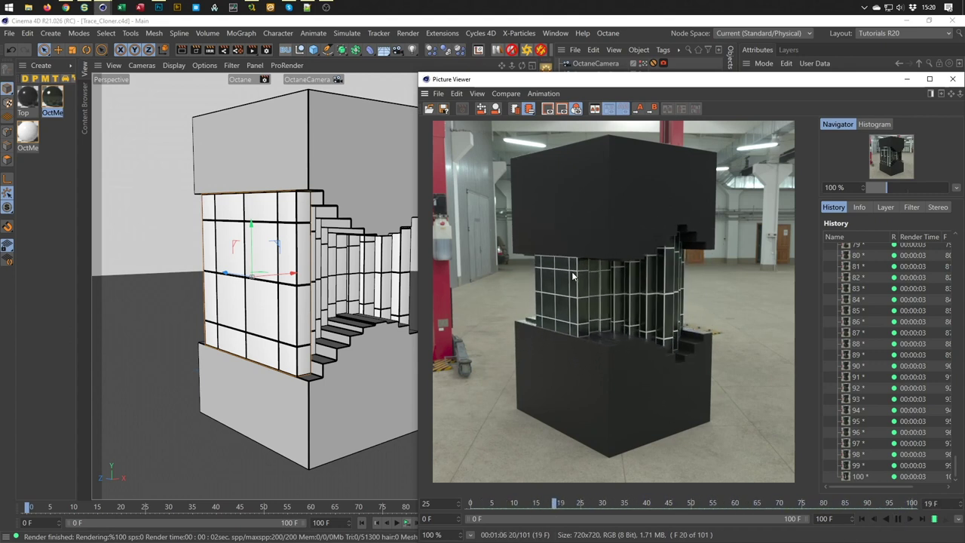
{"action": "left_click", "coordinate": [66, 9]}
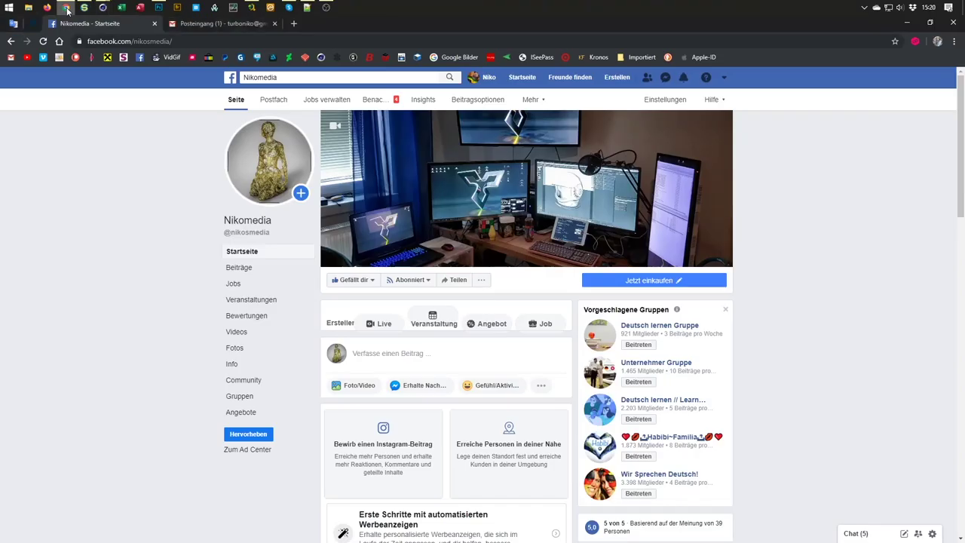
{"action": "scroll", "coordinate": [444, 461], "scroll_direction": "down", "scroll_amount": 3}
{"action": "scroll", "coordinate": [445, 461], "scroll_direction": "down", "scroll_amount": 4}
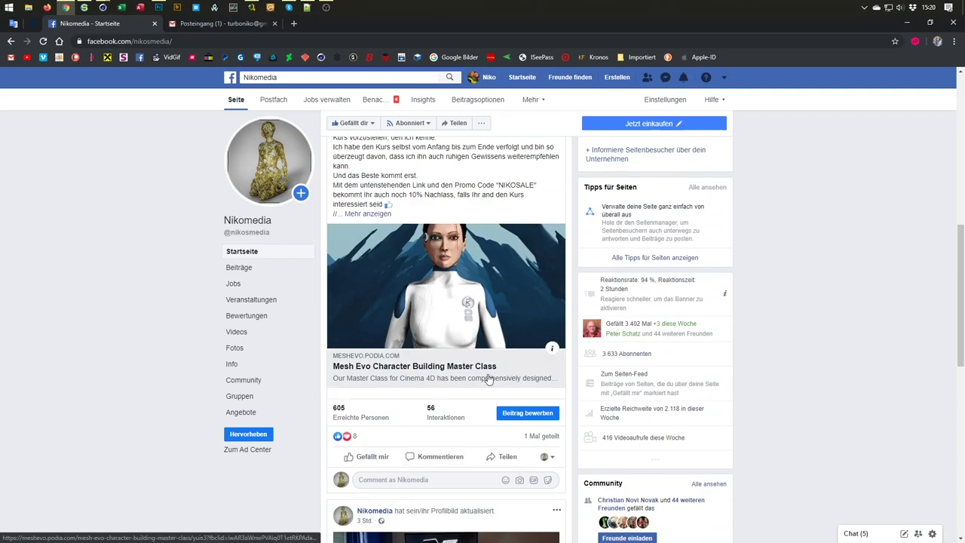
{"action": "scroll", "coordinate": [452, 355], "scroll_direction": "down", "scroll_amount": 1}
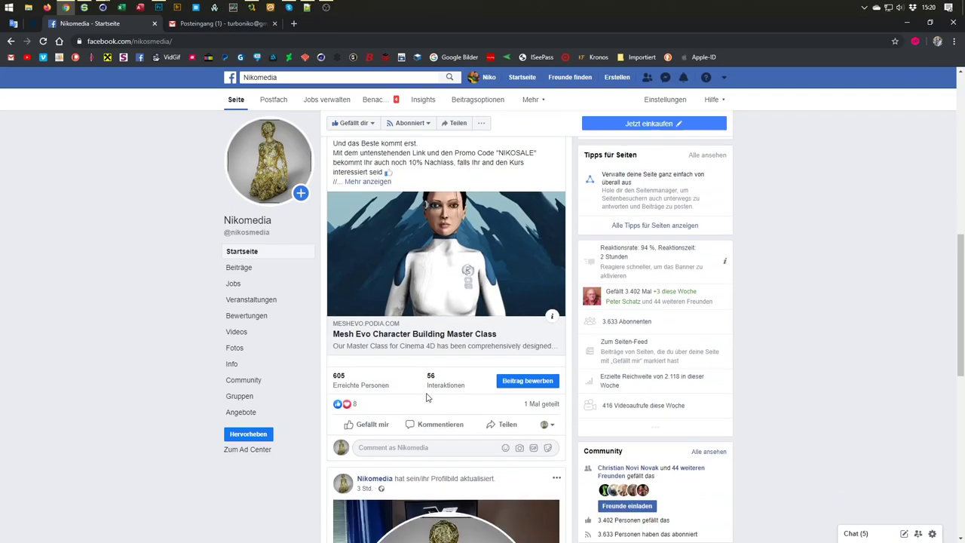
{"action": "scroll", "coordinate": [426, 394], "scroll_direction": "up", "scroll_amount": 1}
{"action": "scroll", "coordinate": [426, 394], "scroll_direction": "up", "scroll_amount": 1}
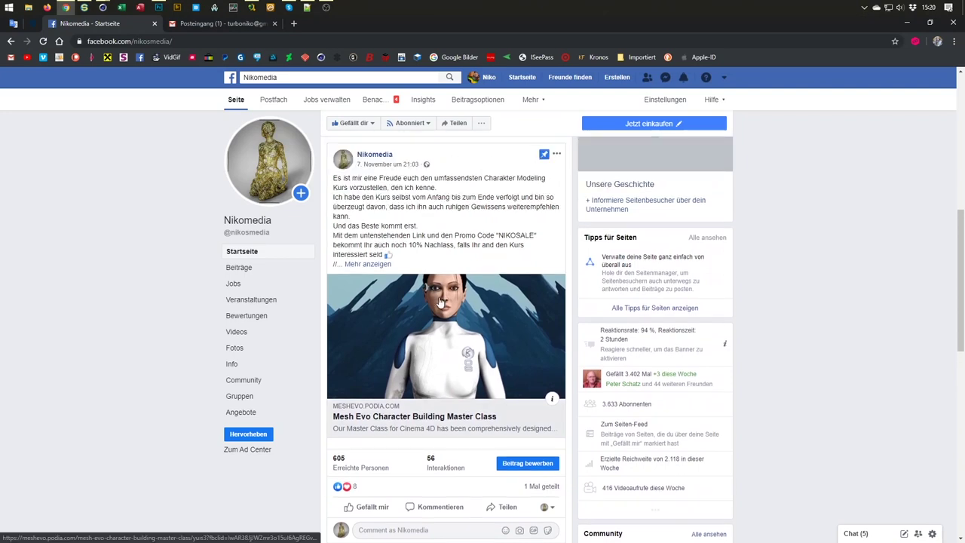
{"action": "scroll", "coordinate": [438, 206], "scroll_direction": "up", "scroll_amount": 1}
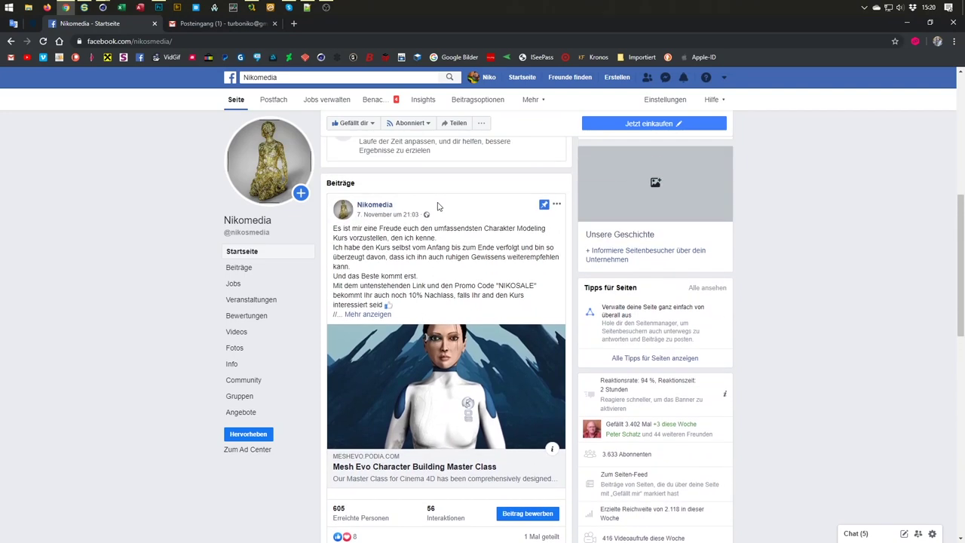
{"action": "scroll", "coordinate": [438, 206], "scroll_direction": "down", "scroll_amount": 1}
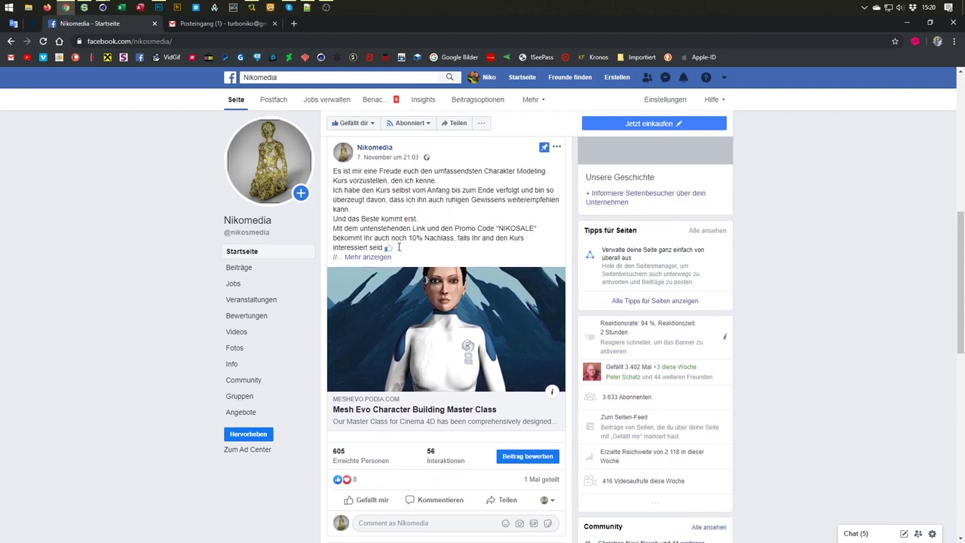
{"action": "scroll", "coordinate": [422, 249], "scroll_direction": "down", "scroll_amount": 3}
{"action": "scroll", "coordinate": [399, 251], "scroll_direction": "down", "scroll_amount": 4}
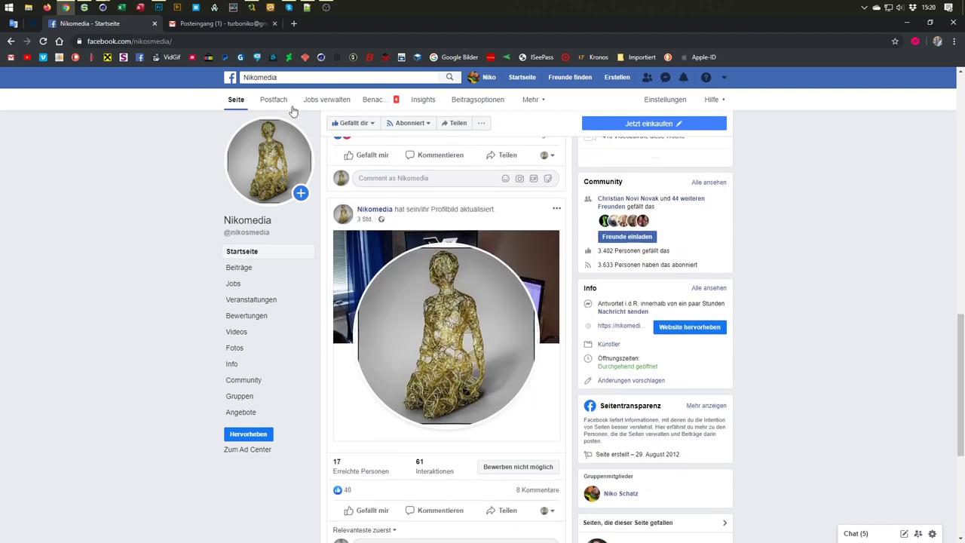
{"action": "scroll", "coordinate": [411, 272], "scroll_direction": "down", "scroll_amount": 5}
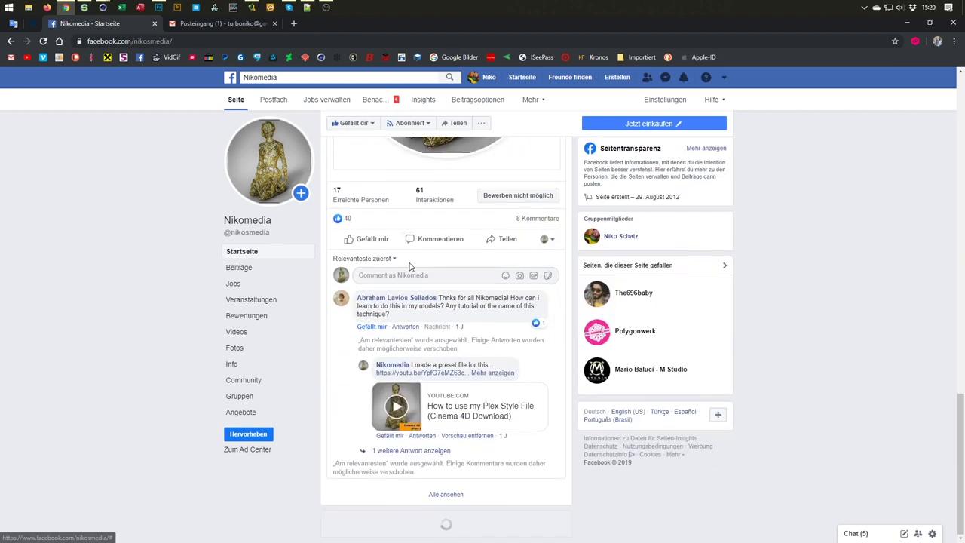
{"action": "scroll", "coordinate": [409, 267], "scroll_direction": "down", "scroll_amount": 1}
{"action": "scroll", "coordinate": [409, 267], "scroll_direction": "down", "scroll_amount": 3}
{"action": "scroll", "coordinate": [410, 267], "scroll_direction": "down", "scroll_amount": 2}
{"action": "scroll", "coordinate": [410, 266], "scroll_direction": "down", "scroll_amount": 4}
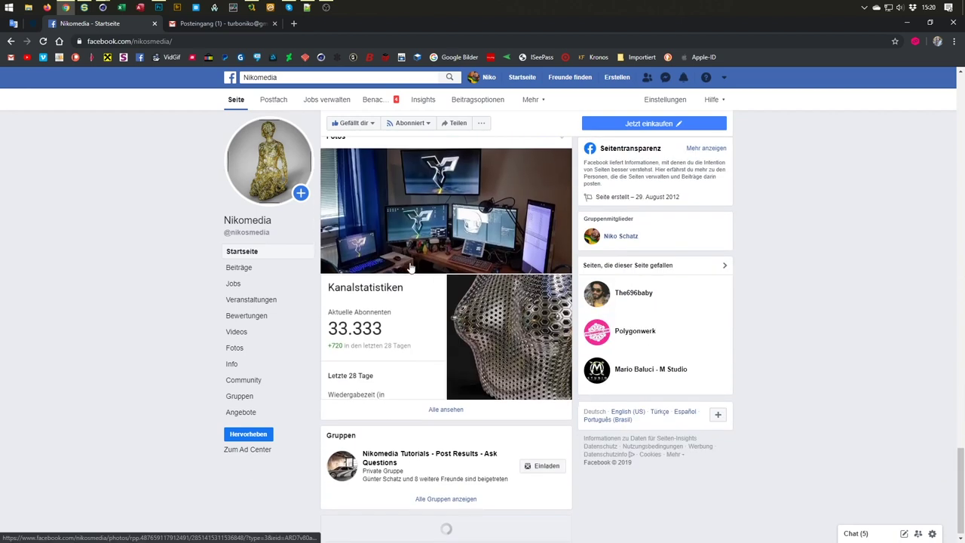
{"action": "scroll", "coordinate": [411, 267], "scroll_direction": "down", "scroll_amount": 5}
{"action": "scroll", "coordinate": [410, 264], "scroll_direction": "down", "scroll_amount": 3}
{"action": "scroll", "coordinate": [411, 260], "scroll_direction": "down", "scroll_amount": 3}
{"action": "scroll", "coordinate": [411, 260], "scroll_direction": "down", "scroll_amount": 5}
{"action": "scroll", "coordinate": [411, 260], "scroll_direction": "down", "scroll_amount": 2}
{"action": "scroll", "coordinate": [411, 260], "scroll_direction": "down", "scroll_amount": 3}
{"action": "scroll", "coordinate": [411, 260], "scroll_direction": "down", "scroll_amount": 3}
{"action": "scroll", "coordinate": [411, 260], "scroll_direction": "down", "scroll_amount": 5}
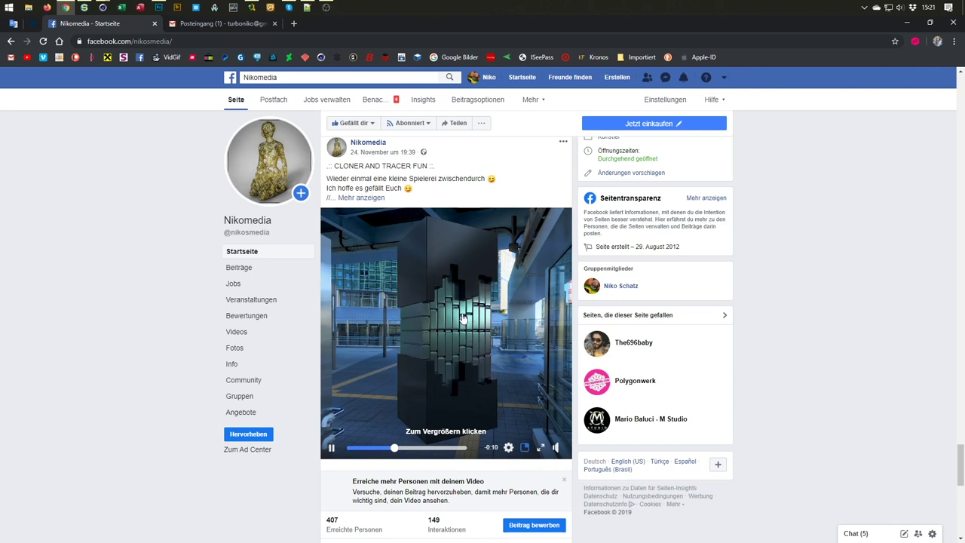
{"action": "left_click", "coordinate": [330, 447]}
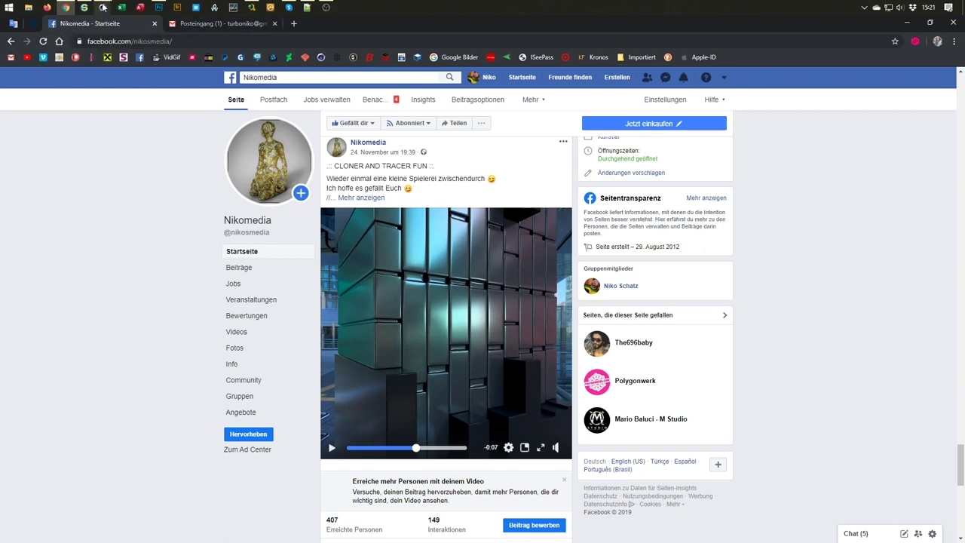
{"action": "mouse_move", "coordinate": [102, 7]}
{"action": "left_click", "coordinate": [53, 57]}
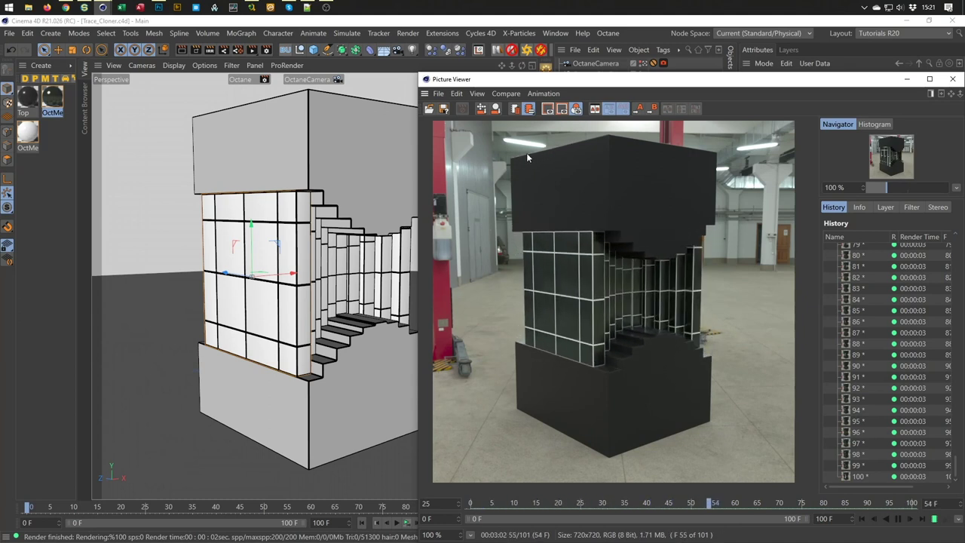
Stop playback at frame 54 and open the Octane Live Viewer Window.
{"action": "left_click", "coordinate": [897, 519]}
{"action": "left_click_drag", "start_coordinate": [645, 84], "coordinate": [638, 87]}
{"action": "left_click", "coordinate": [607, 33]}
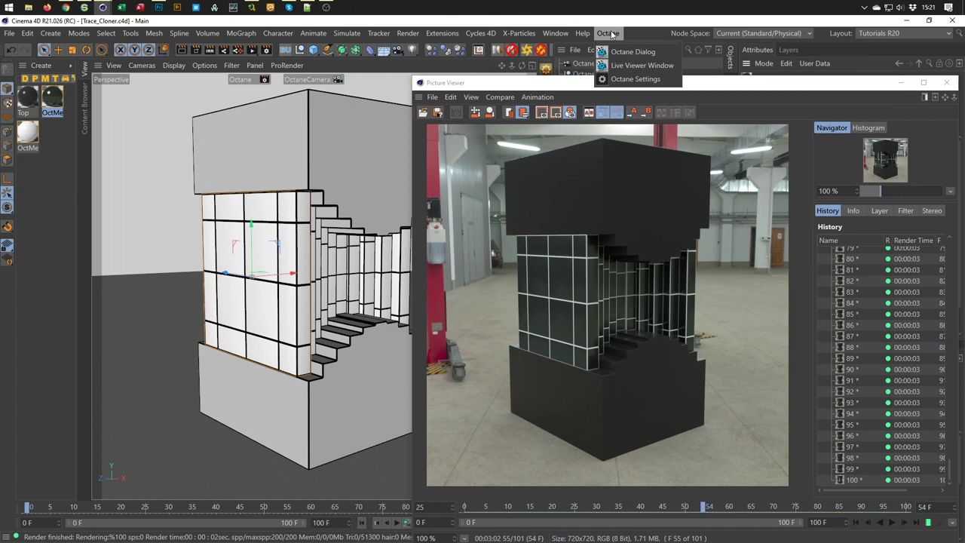
{"action": "left_click", "coordinate": [617, 57]}
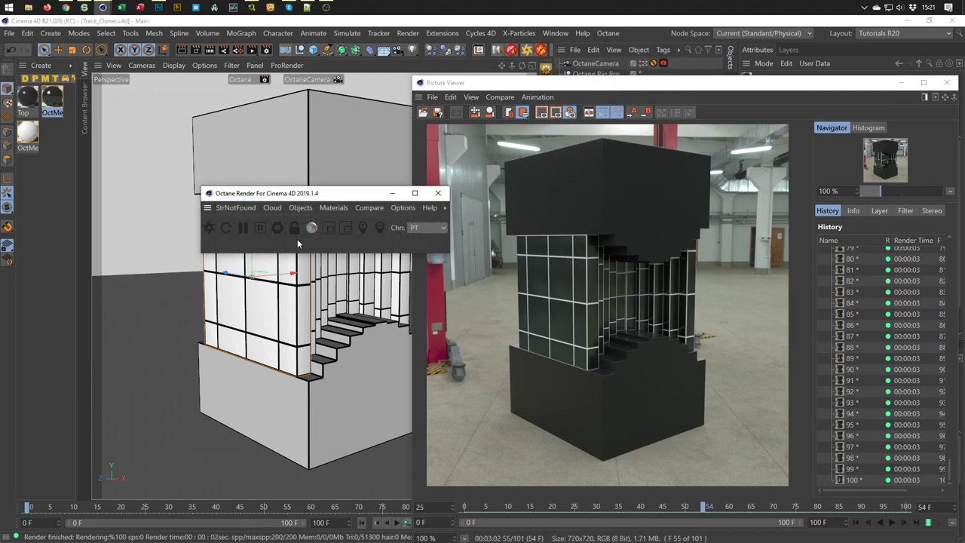
Tick Static noise in the Octane pathtracing settings, then close the settings window.
{"action": "left_click", "coordinate": [278, 229]}
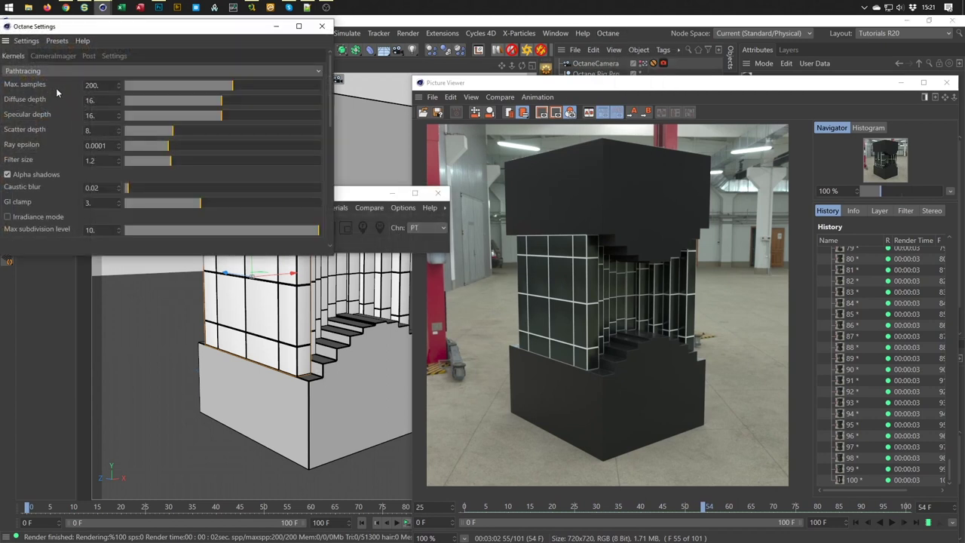
{"action": "left_click_drag", "start_coordinate": [215, 32], "coordinate": [239, 39]}
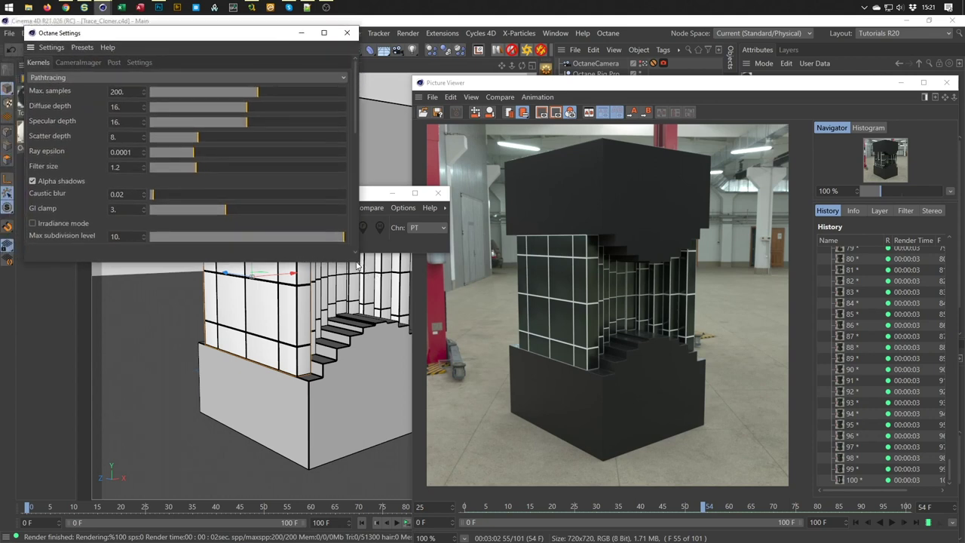
{"action": "left_click_drag", "start_coordinate": [358, 261], "coordinate": [374, 456]}
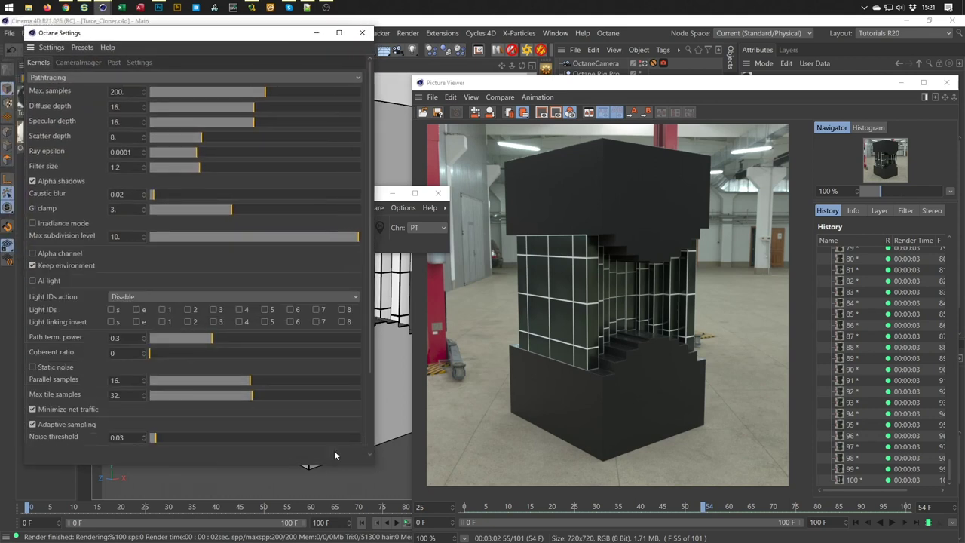
{"action": "left_click", "coordinate": [35, 368]}
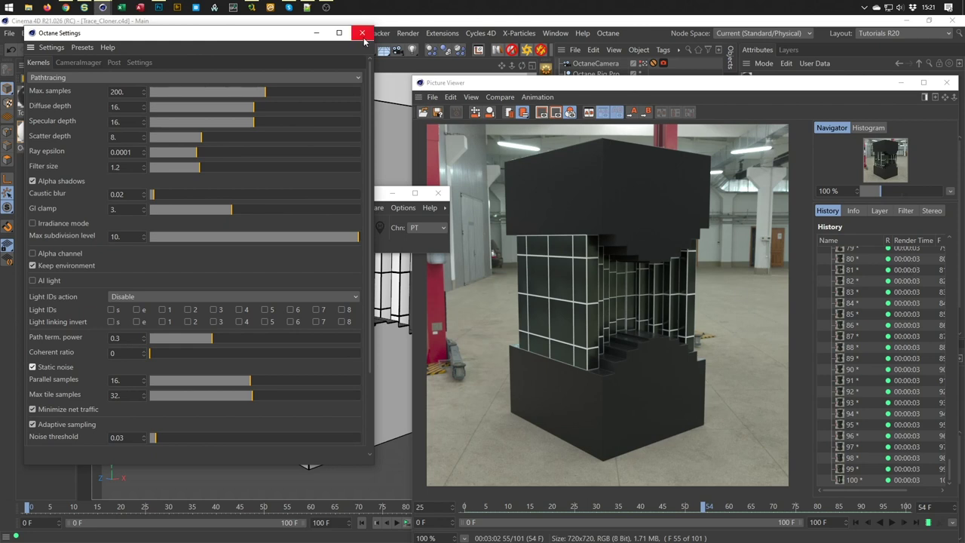
{"action": "left_click", "coordinate": [363, 35]}
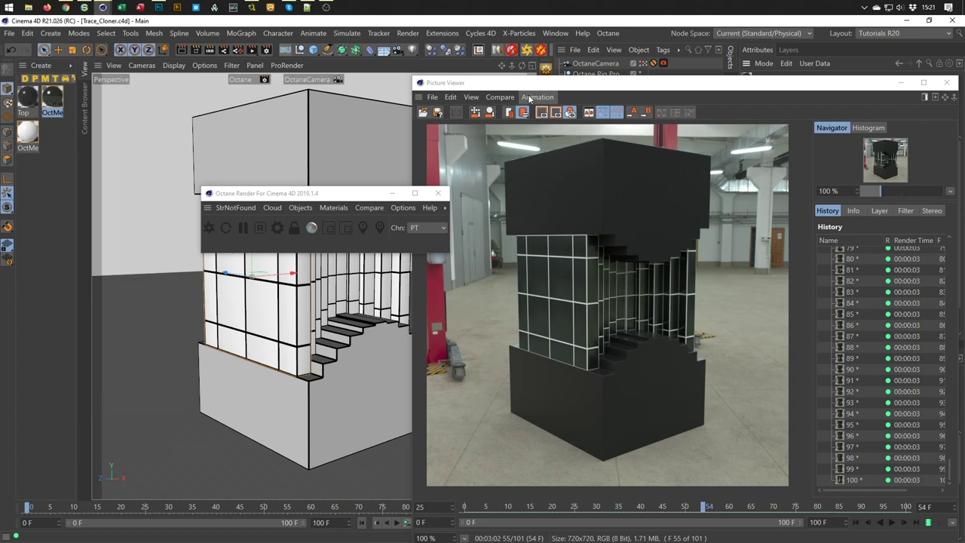
{"action": "left_click_drag", "start_coordinate": [370, 199], "coordinate": [328, 212]}
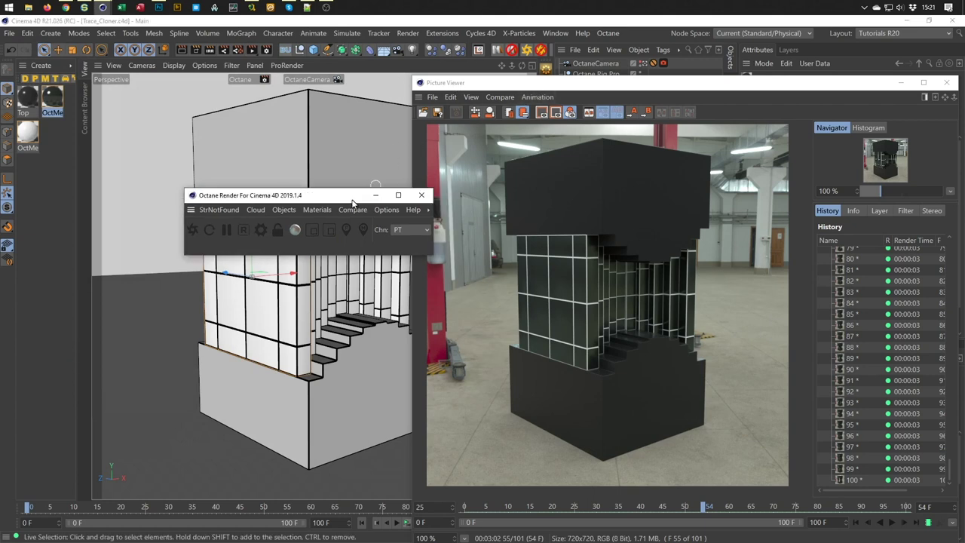